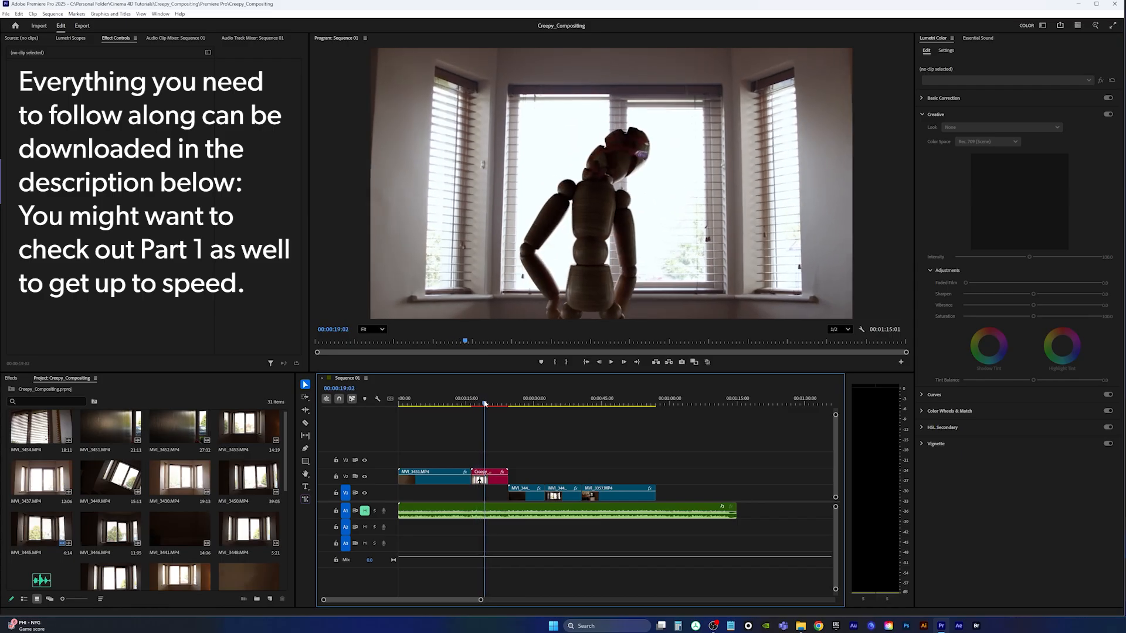
Replace the MVI_3444.MP4 clip in Sequence 01 with an After Effects composition.
drag(488, 404, 531, 414)
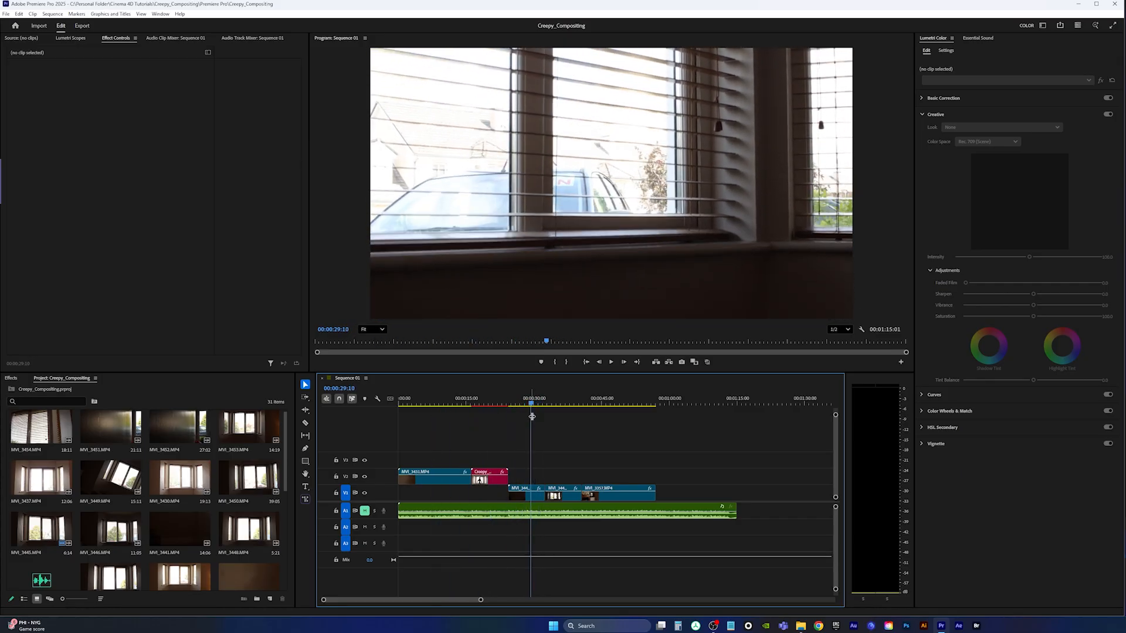
click(530, 499)
right_click(530, 499)
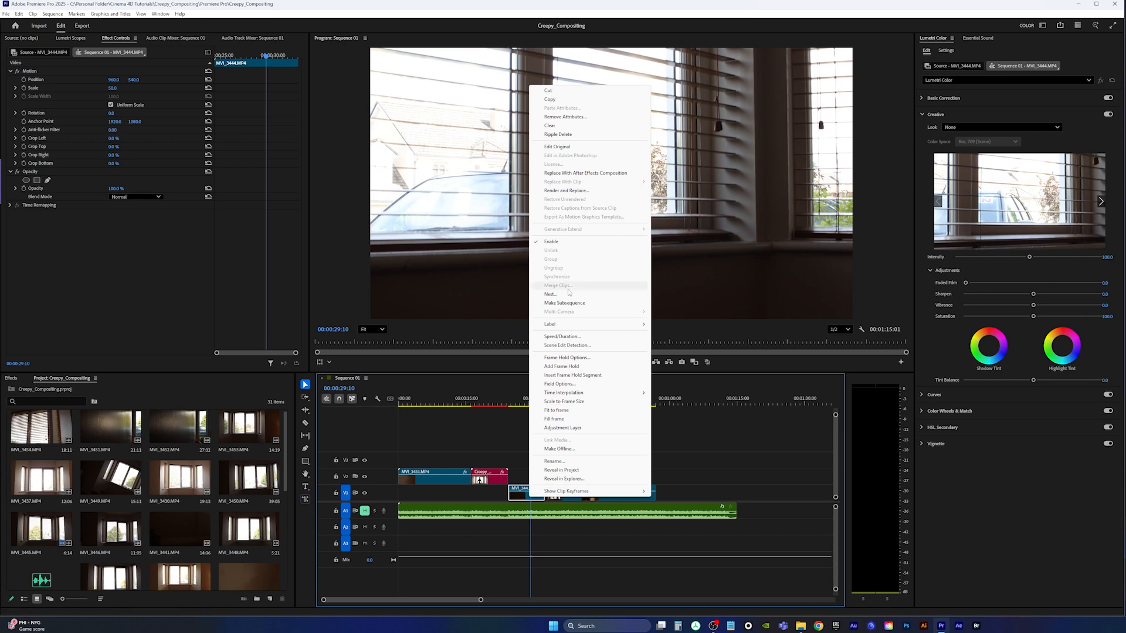
key(Escape)
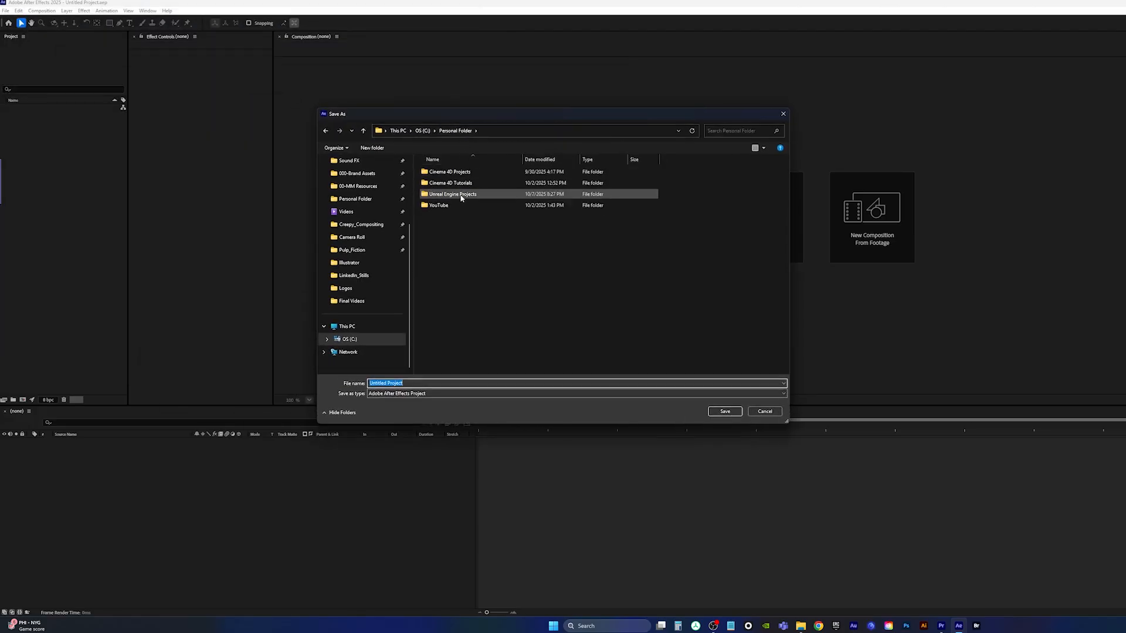
Save the new After Effects project as Shot_3 in the AEffects folder of Creepy_Compositing.
double_click(460, 194)
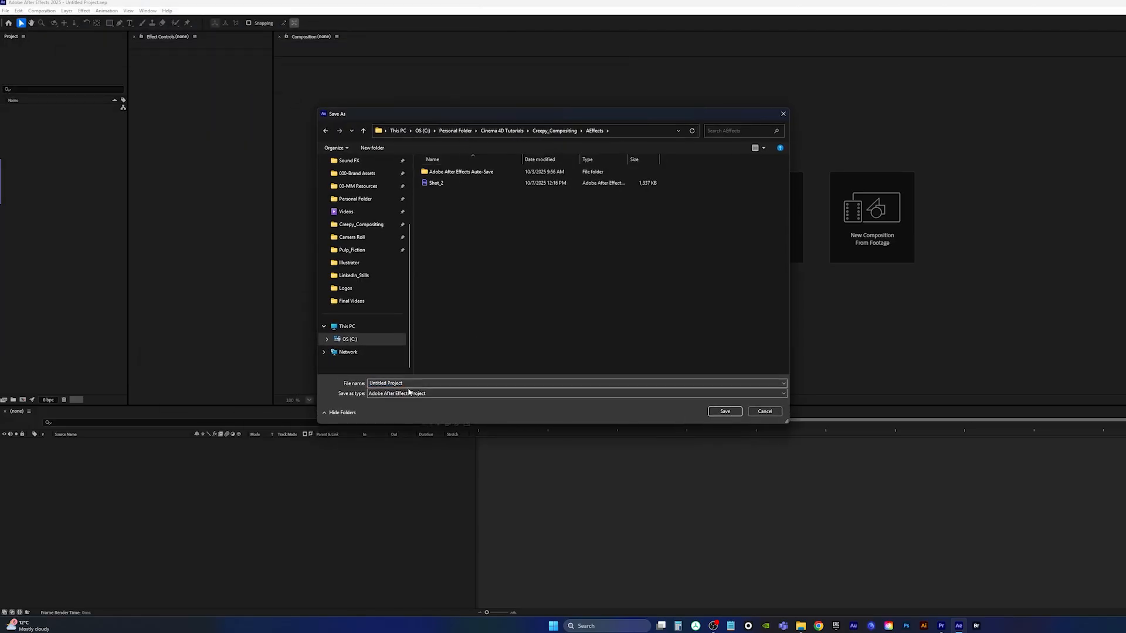
text(Shot)
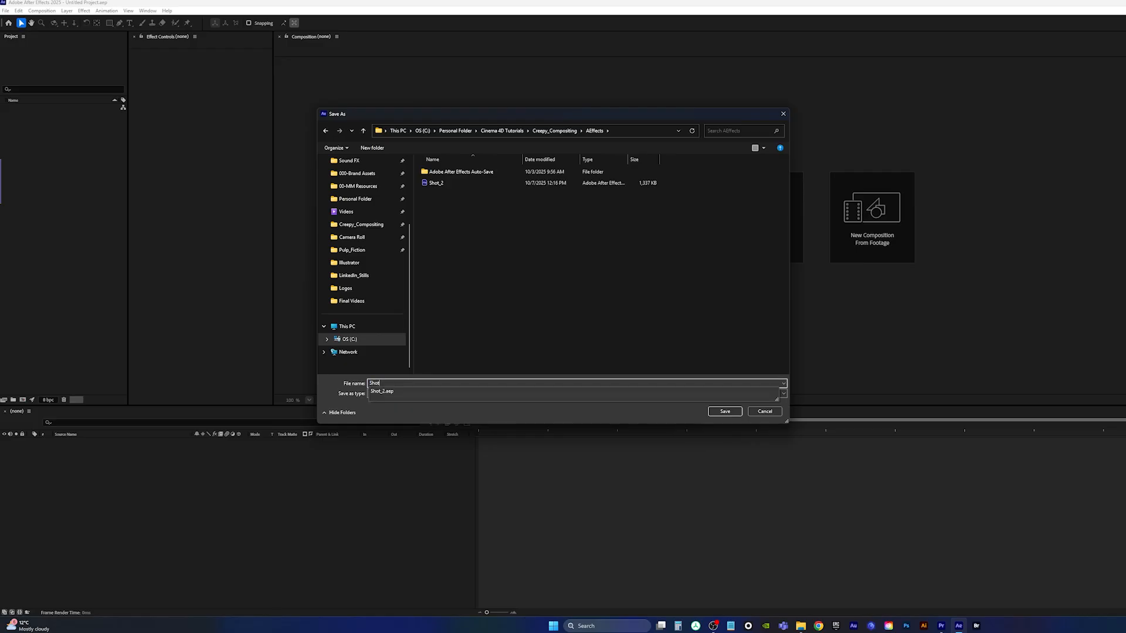
text(_3)
key(Return)
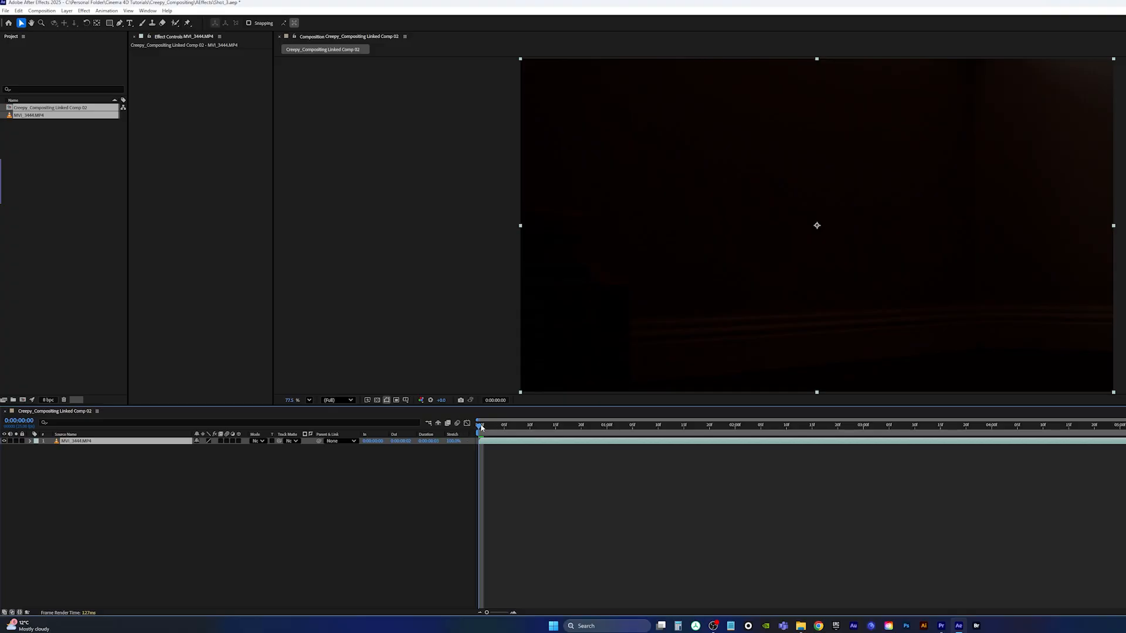
Play the linked composition from its first frame to review the window blinds footage.
key(space)
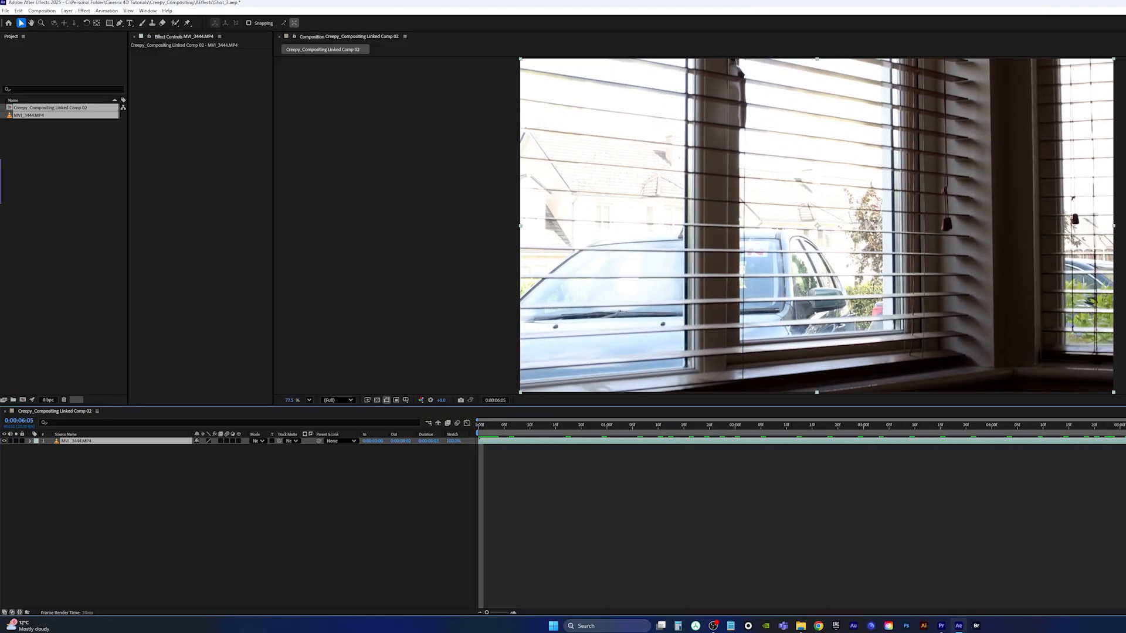
drag(1080, 430, 474, 442)
key(space)
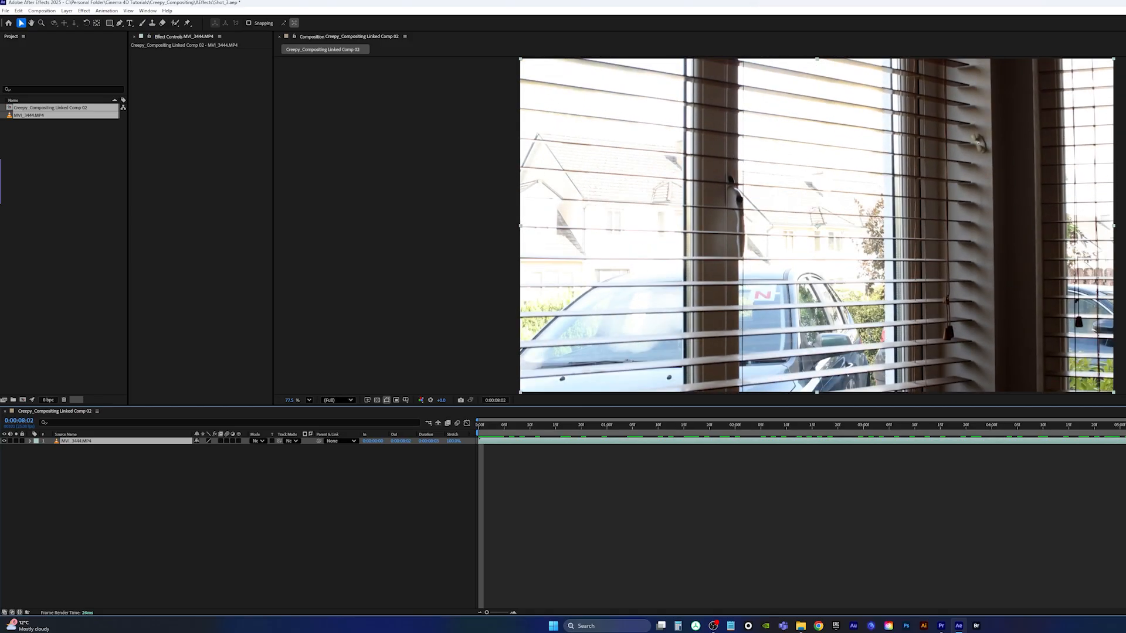
key(space)
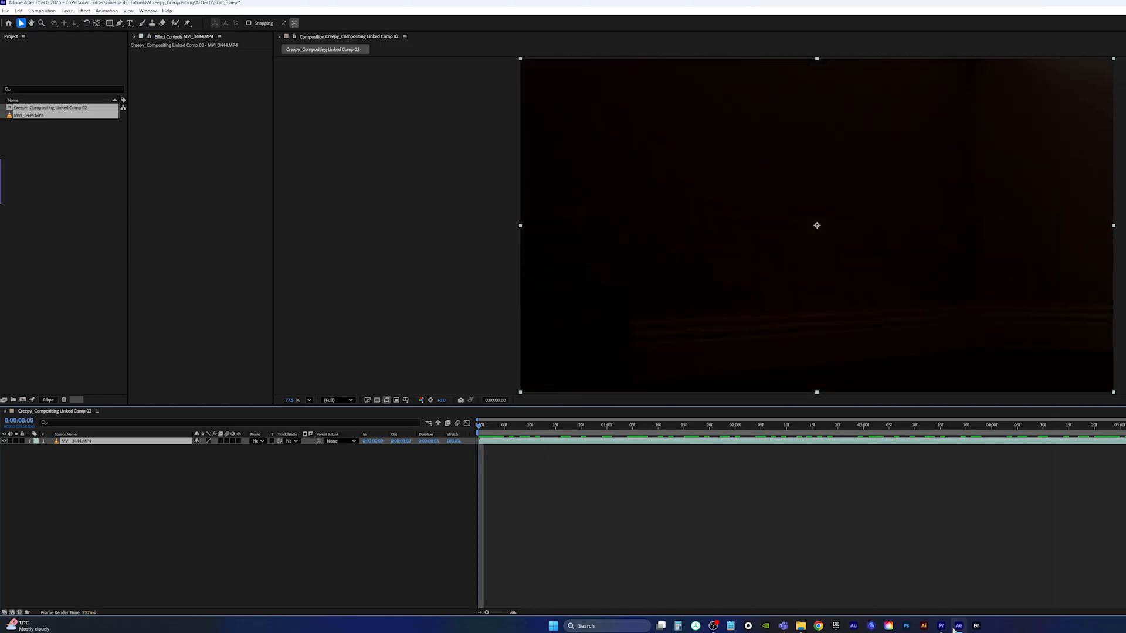
Switch to Premiere Pro to check the linked composition in the sequence, and return to After Effects.
click(911, 600)
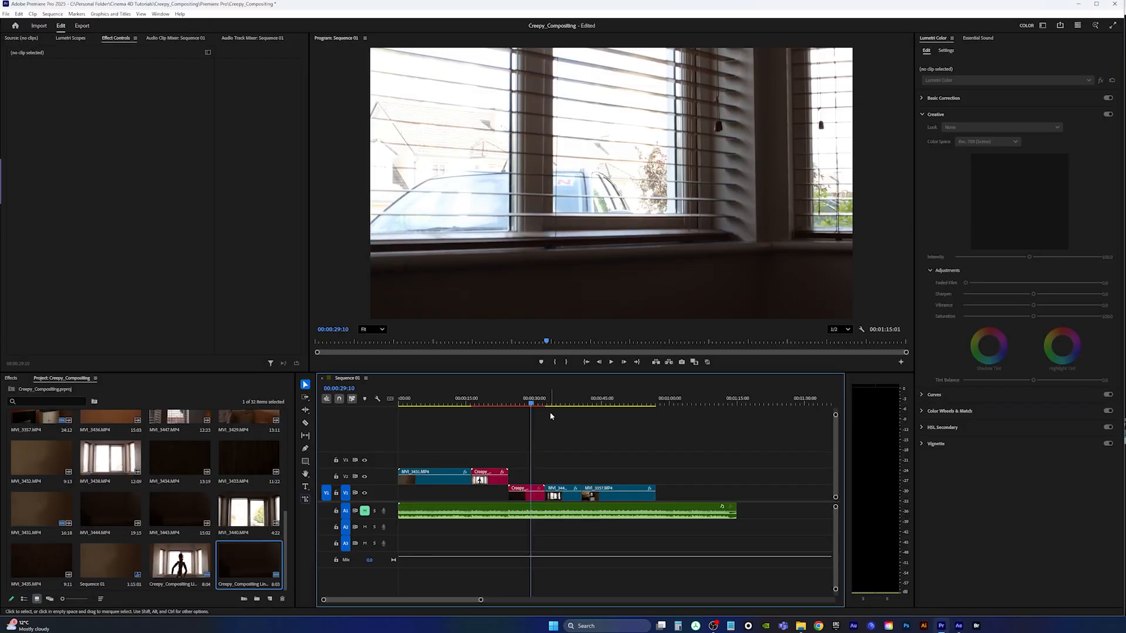
mouse_move(530, 405)
mouse_down()
mouse_move(477, 404)
mouse_move(537, 405)
mouse_up()
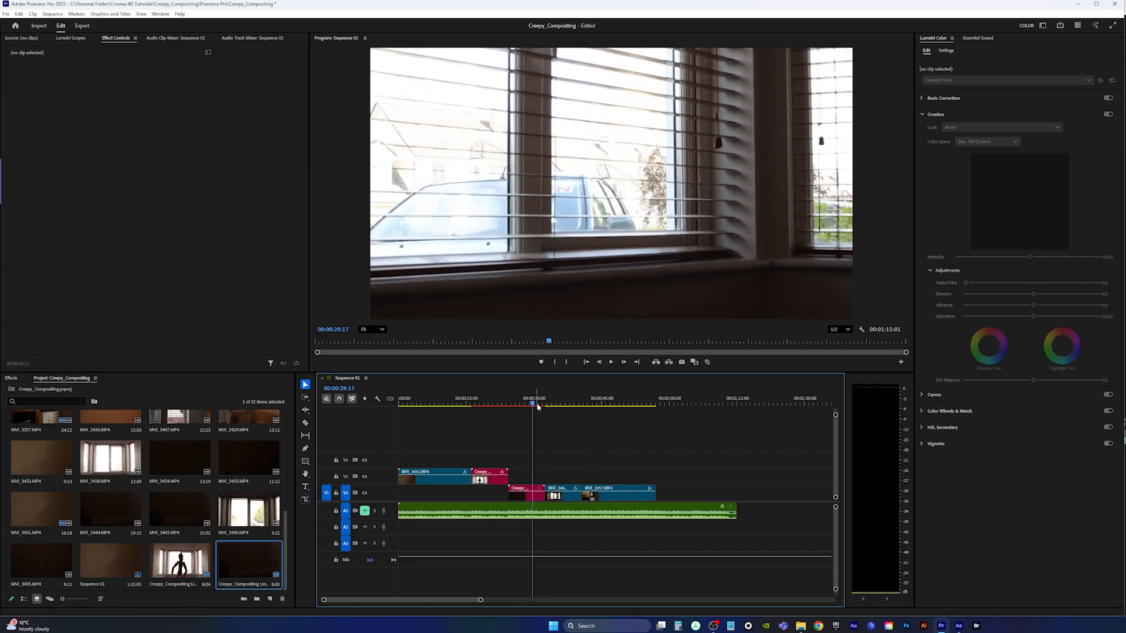
click(1080, 5)
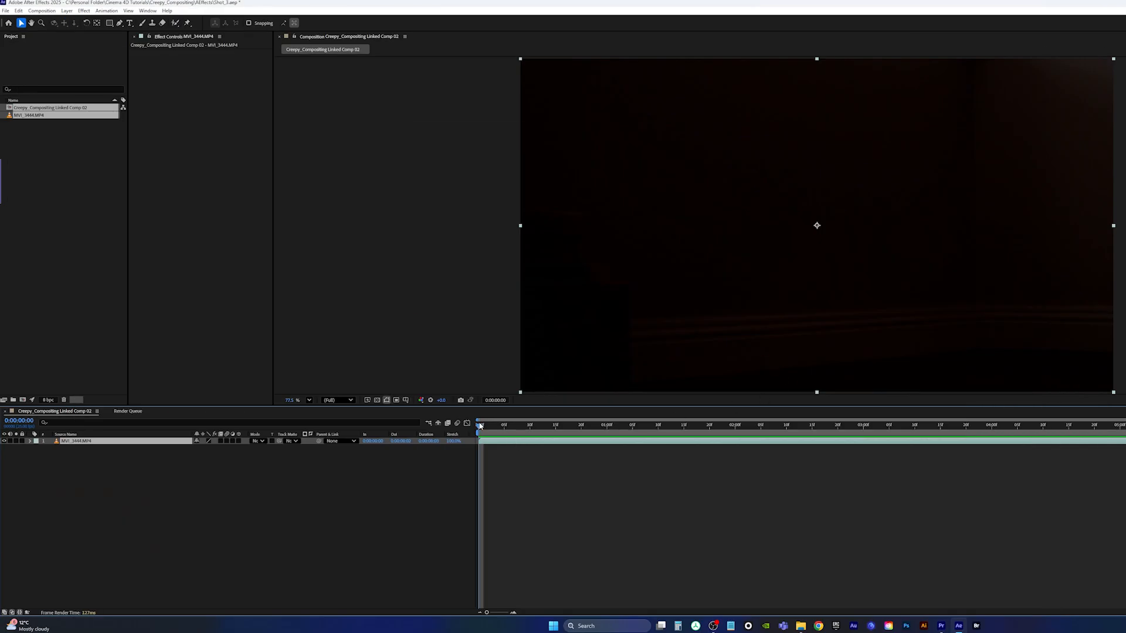
Replay the footage repeatedly from near the start to examine the camera movement up to the window.
key(space)
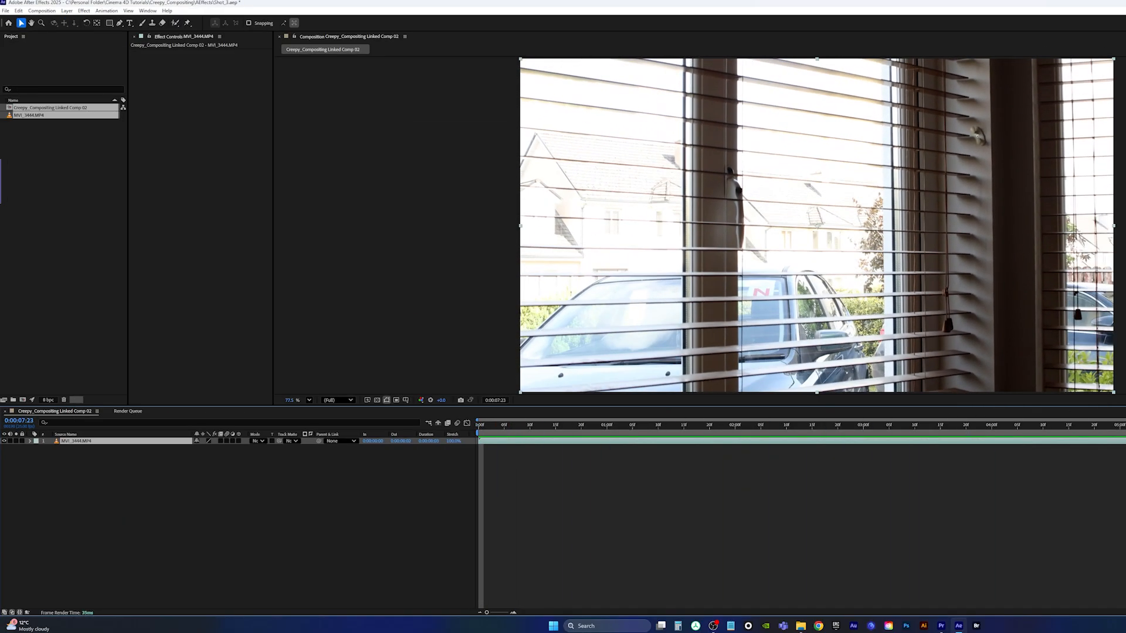
click(1089, 424)
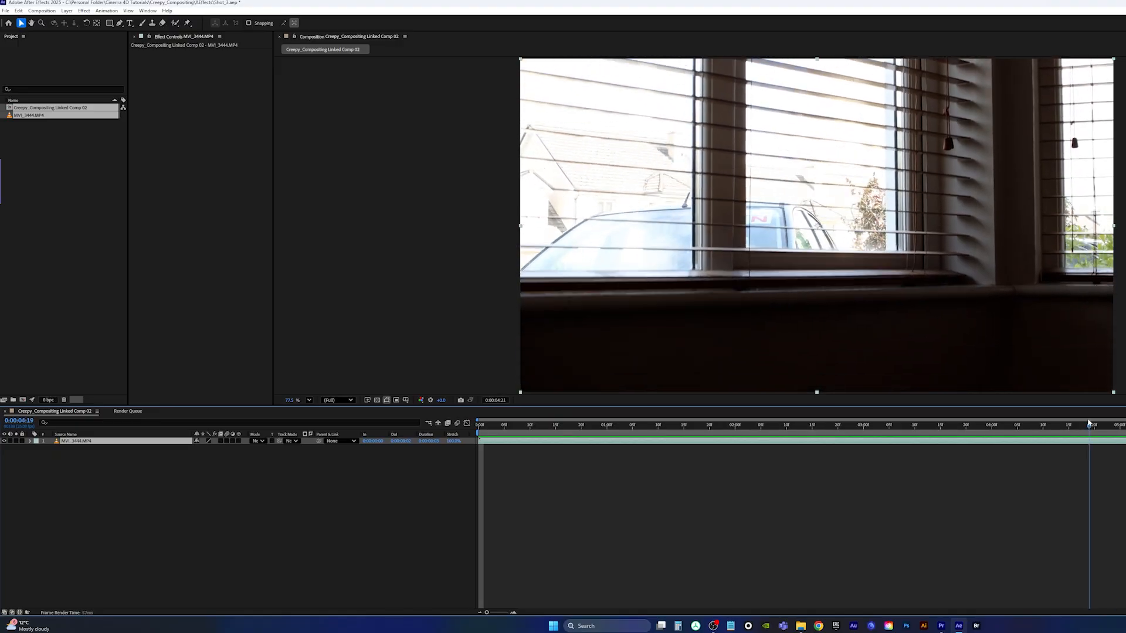
drag(1090, 423, 488, 424)
key(space)
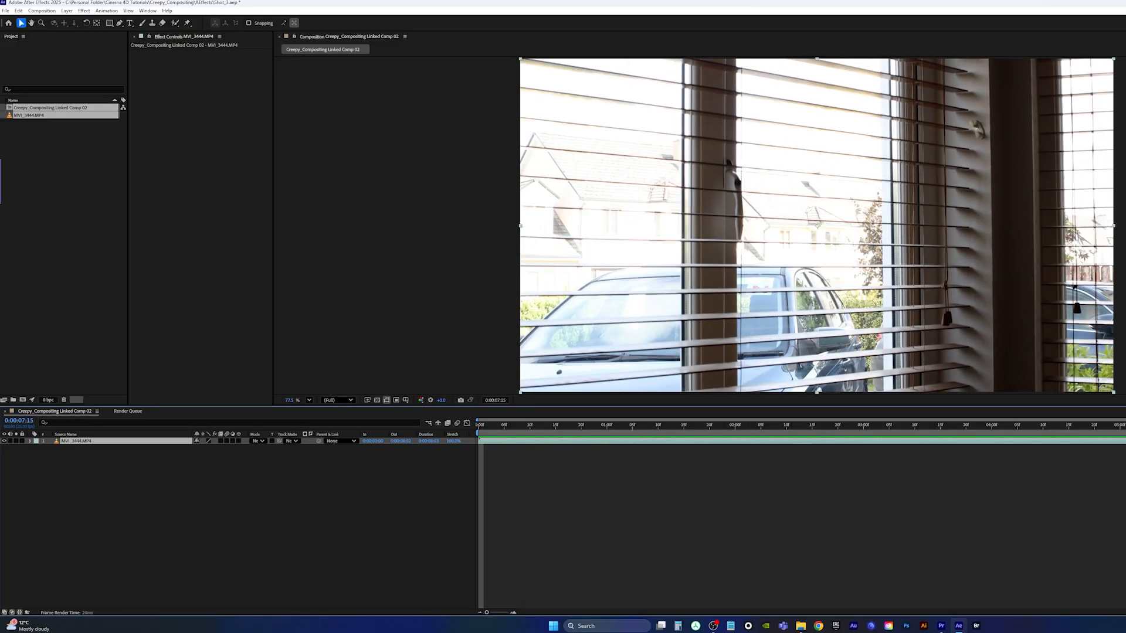
drag(1125, 423, 488, 418)
key(space)
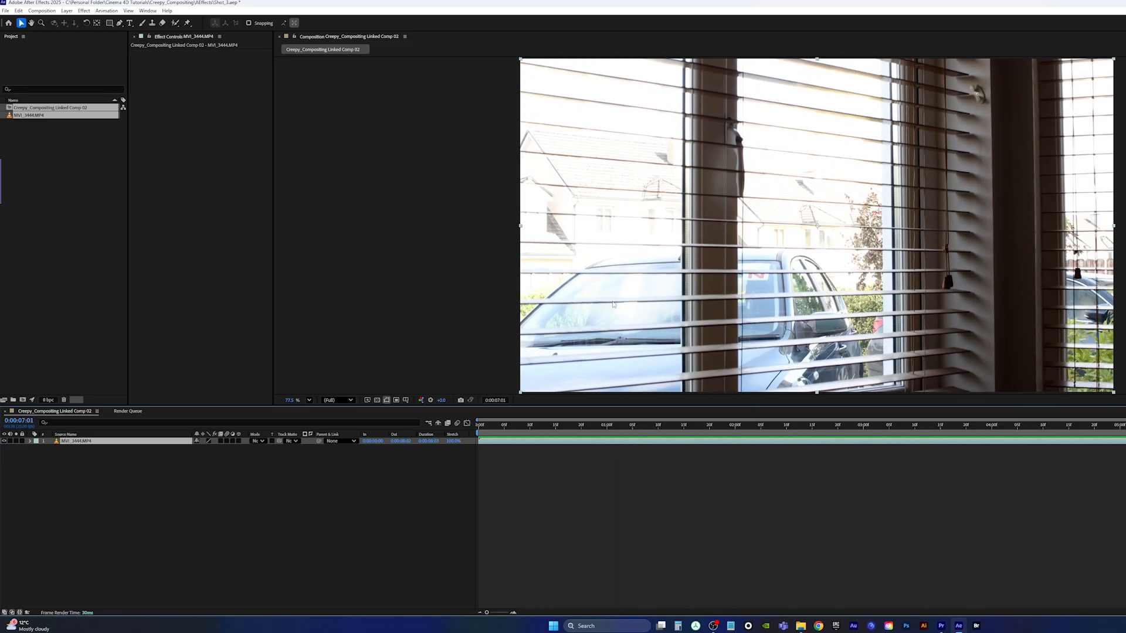
Add the linked composition to the render queue and set its output format to PNG Sequence.
click(47, 12)
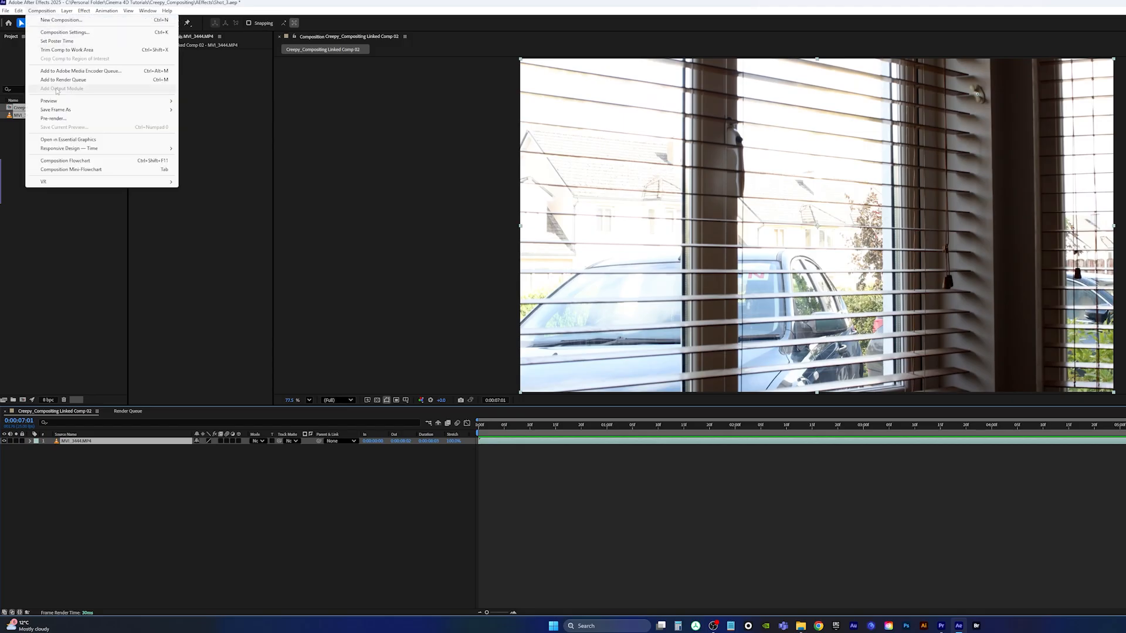
click(85, 79)
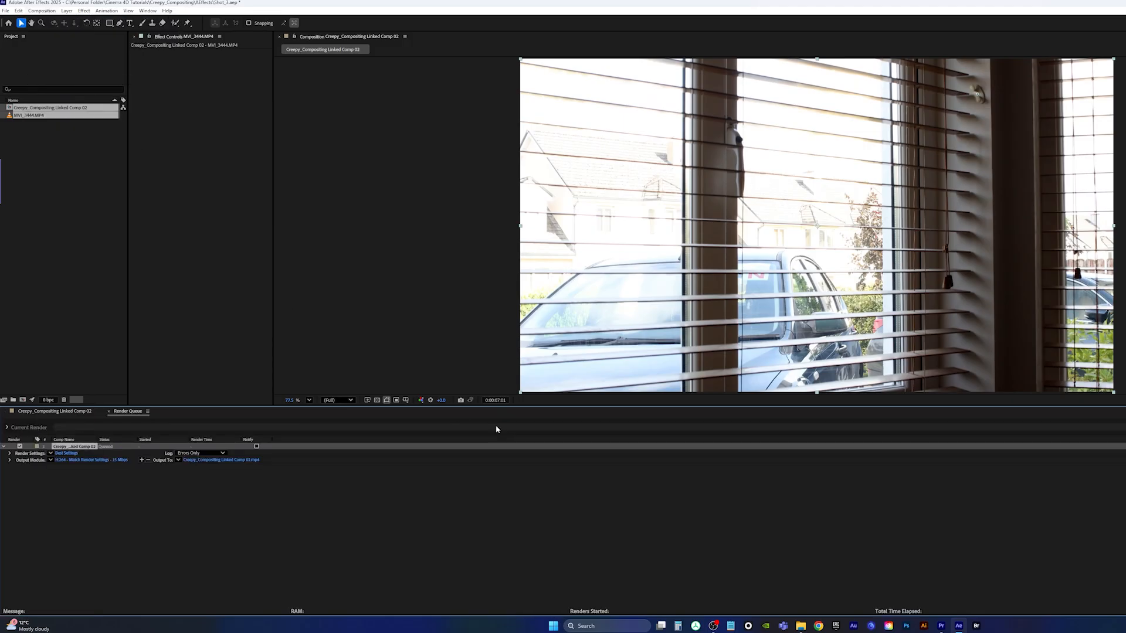
click(101, 460)
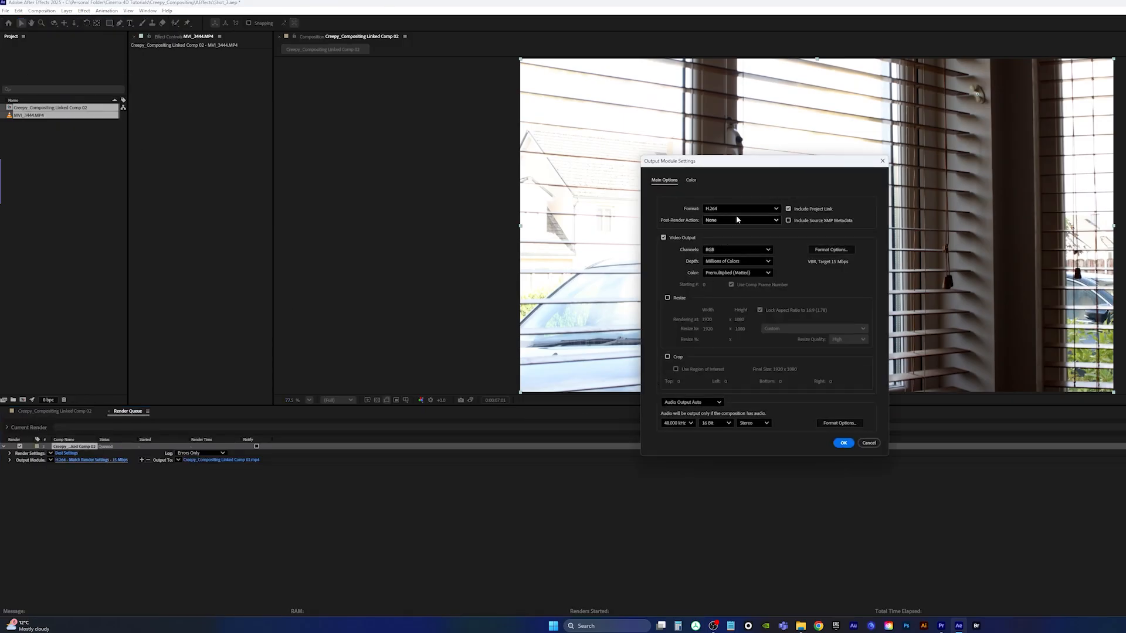
click(738, 209)
click(734, 291)
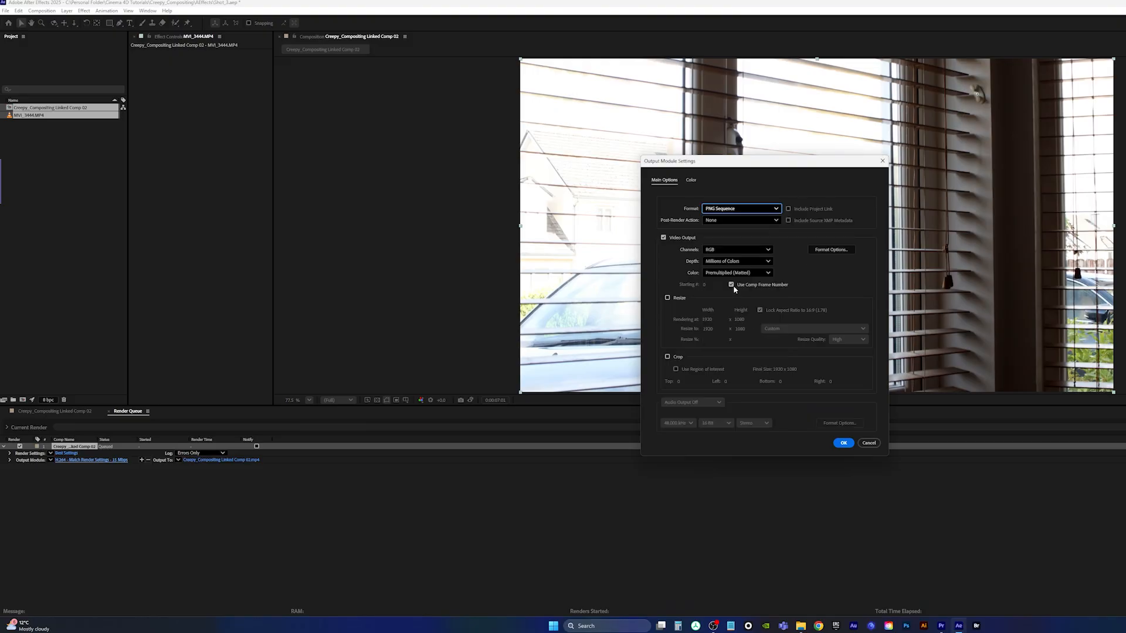
click(843, 443)
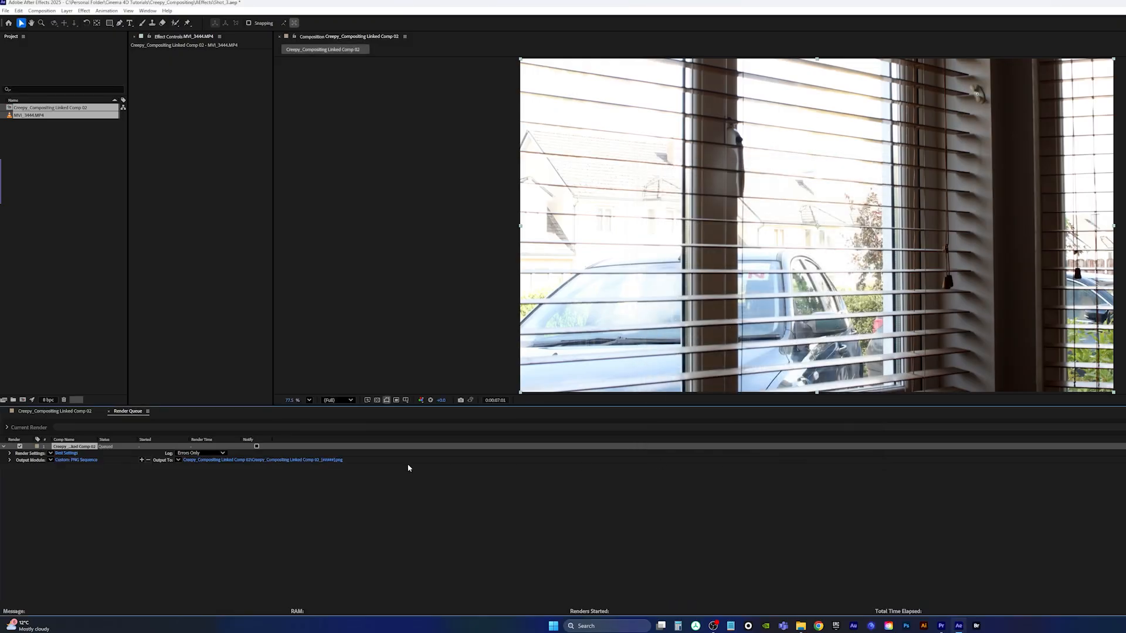
Browse for the render output location to Cinema 4D Tutorials > Creepy_Compositing > sequences > mov_seq.
click(254, 461)
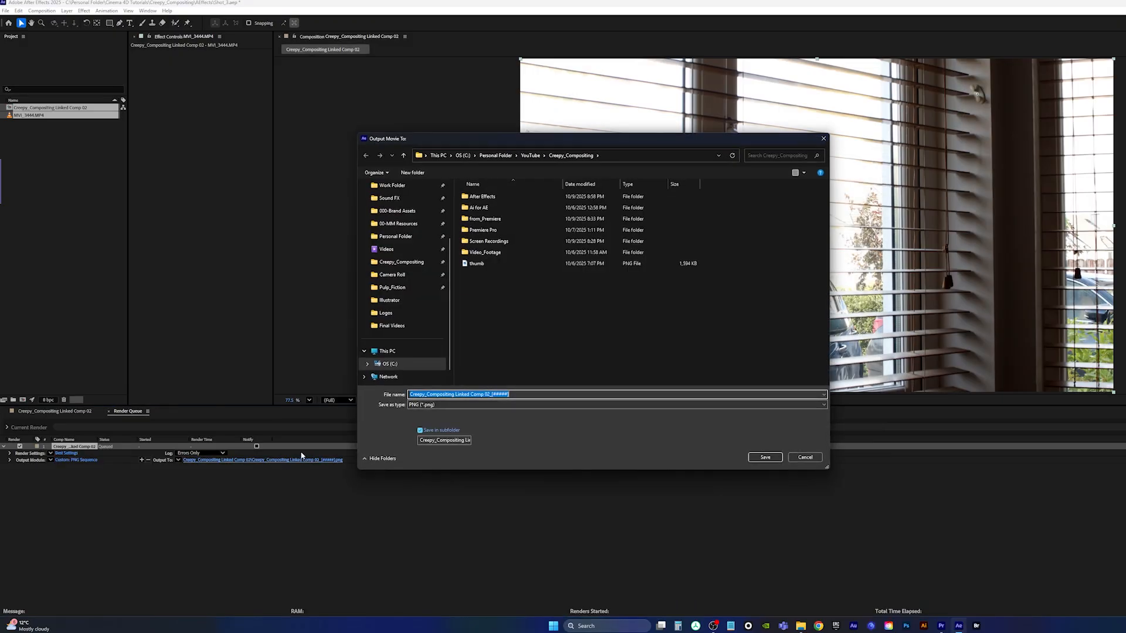
click(495, 156)
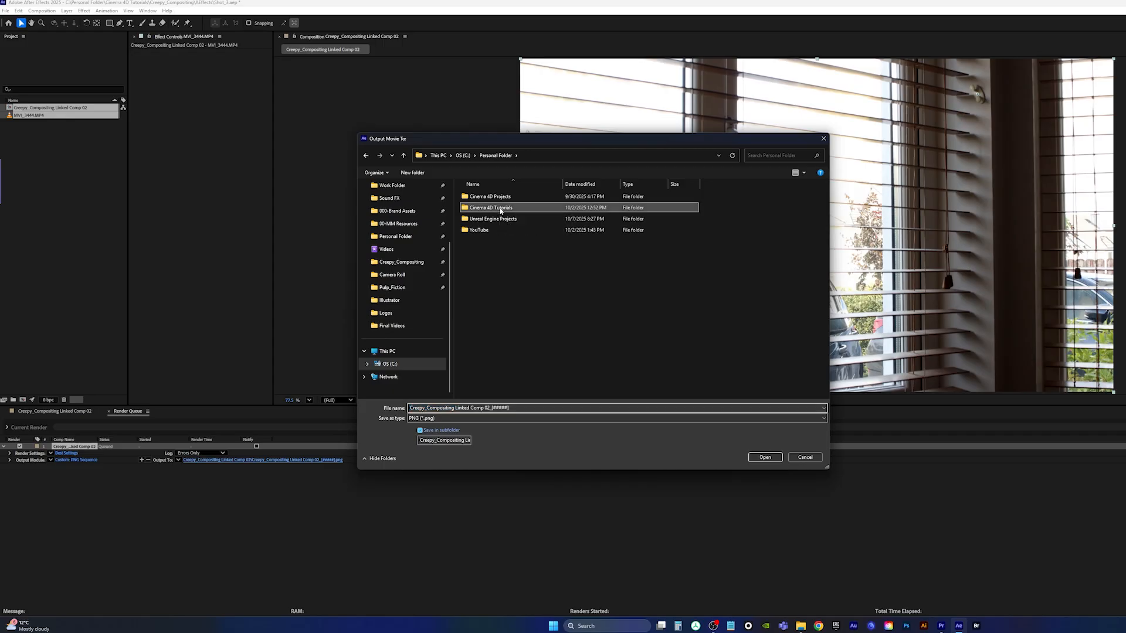
double_click(500, 209)
double_click(501, 197)
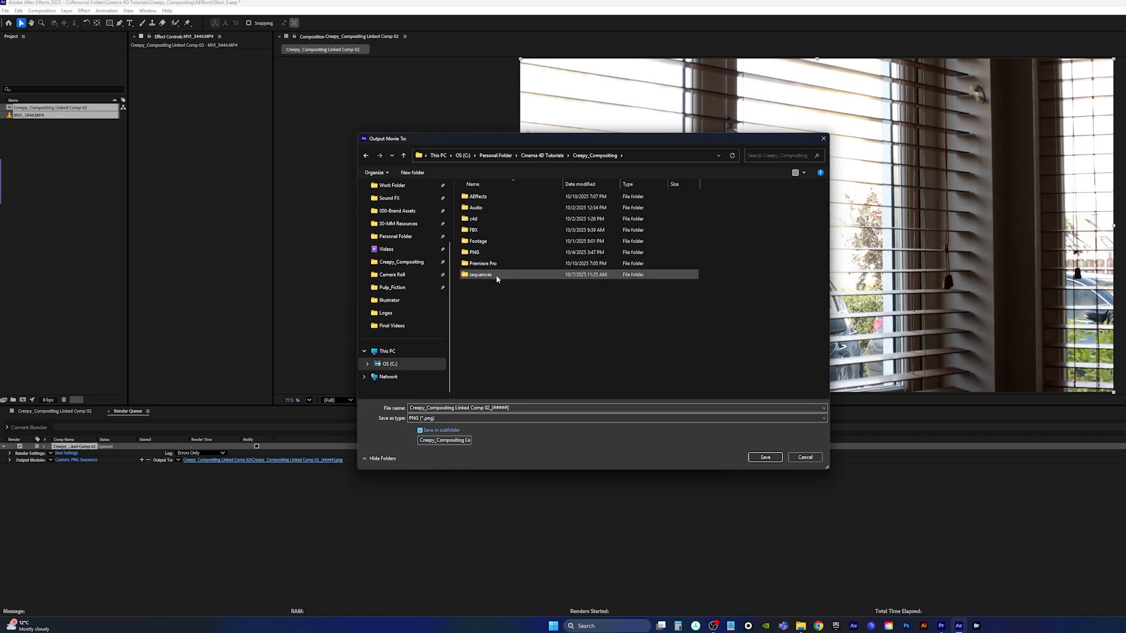
double_click(495, 274)
double_click(494, 207)
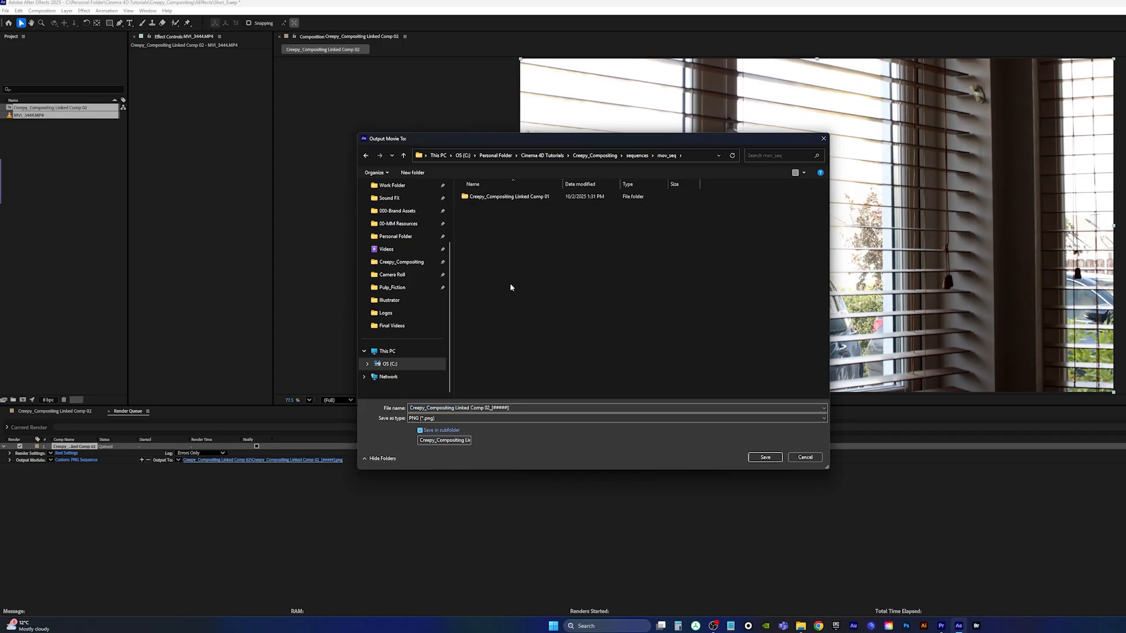
Create a Shot_3 folder in mov_seq as the render destination and turn off saving in a subfolder.
right_click(504, 232)
mouse_move(550, 315)
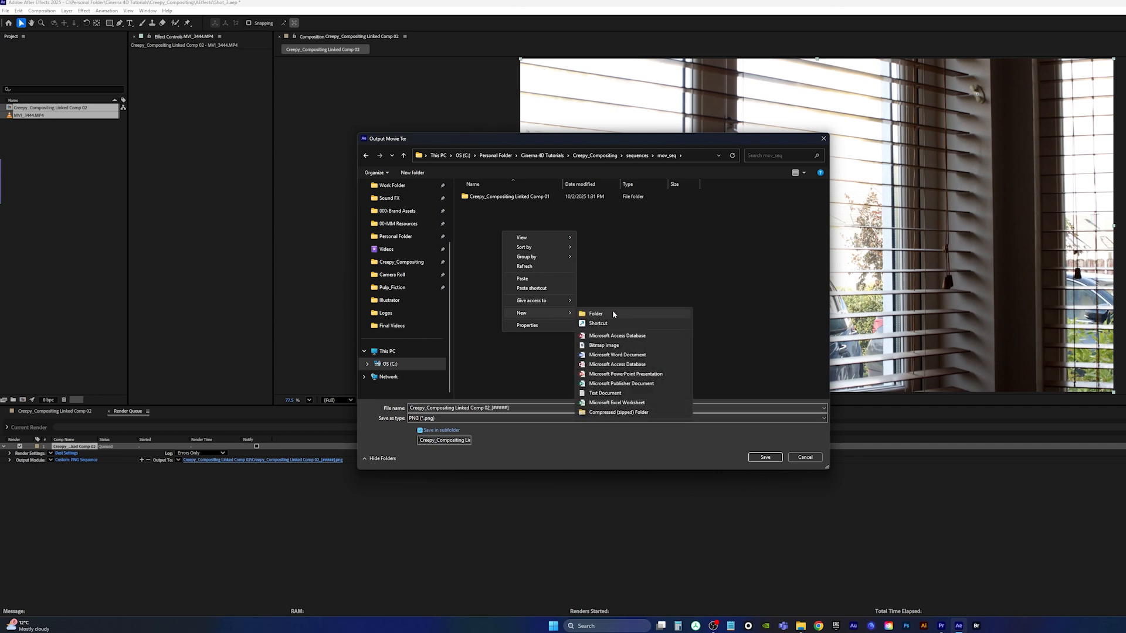
click(616, 314)
text(Shot_3)
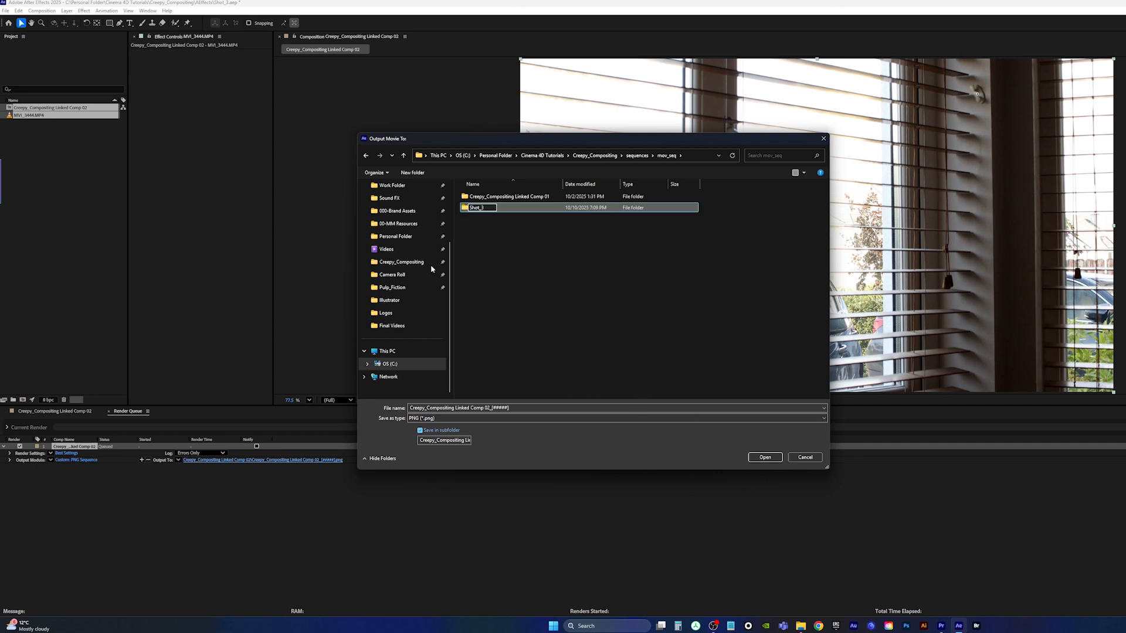
click(505, 260)
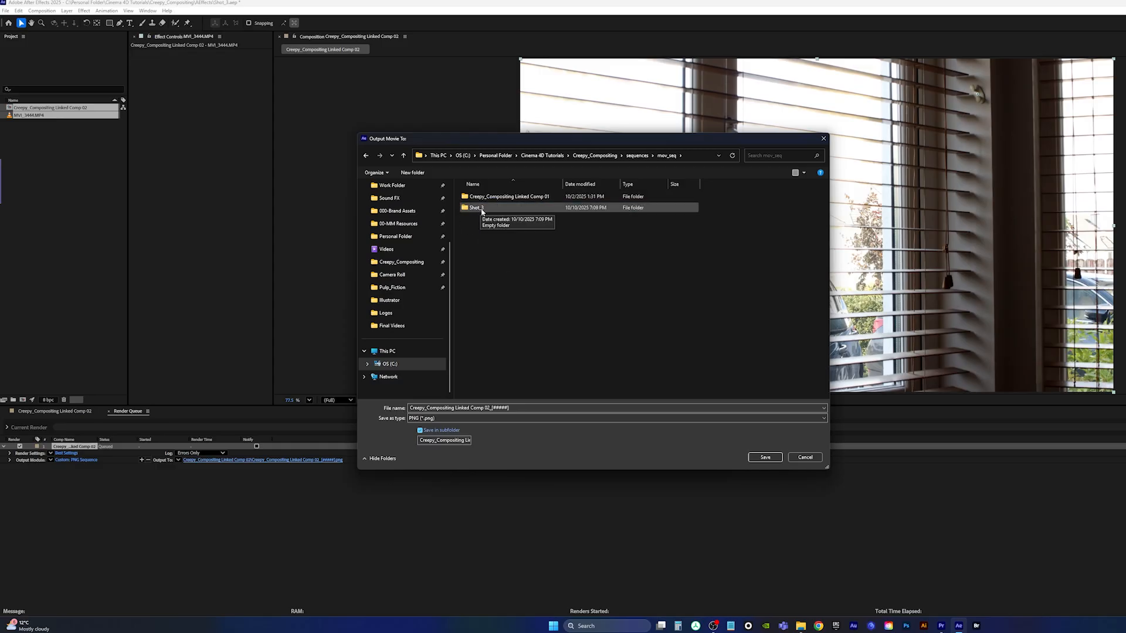
double_click(476, 207)
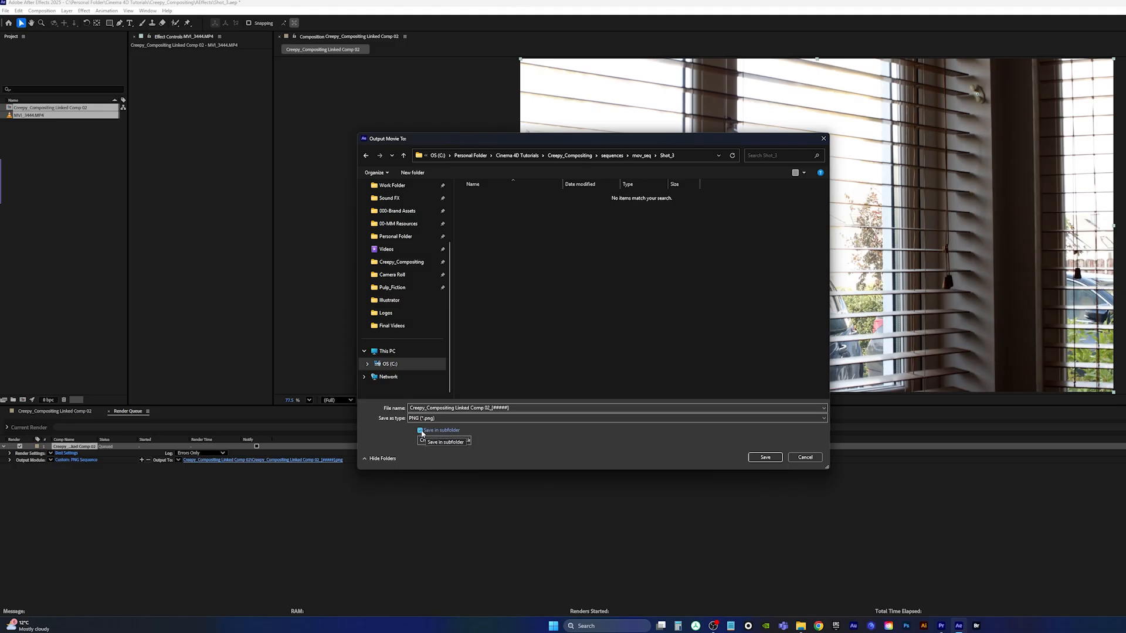
triple_click(490, 409)
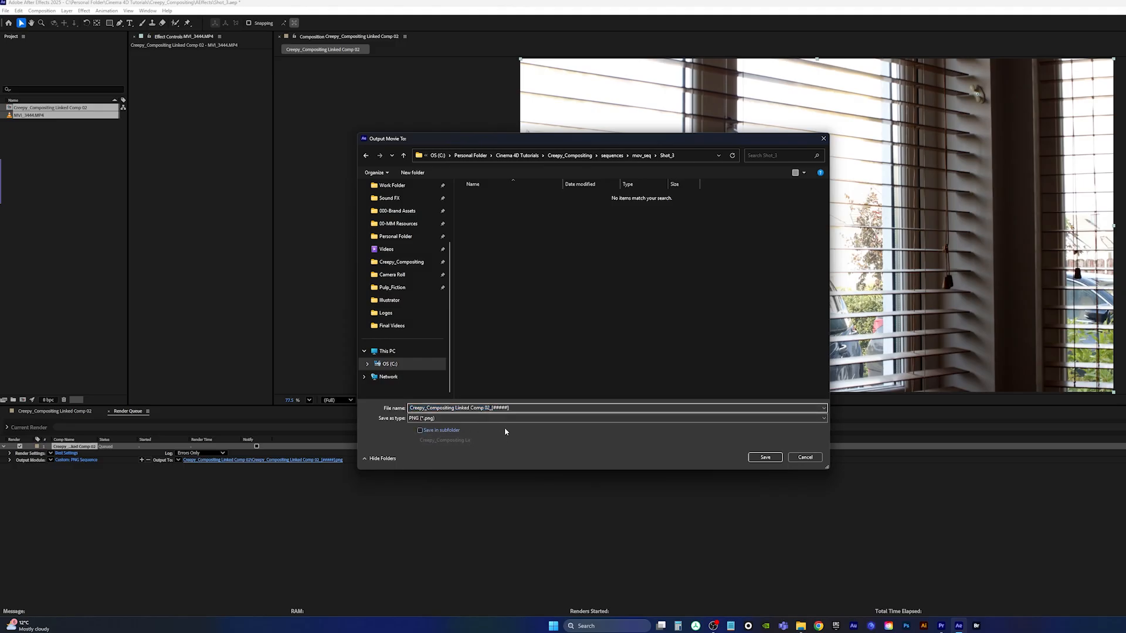
Switch to Premiere Pro and scrub through the sequence to check the shot order.
click(942, 625)
drag(470, 404, 528, 411)
click(1079, 4)
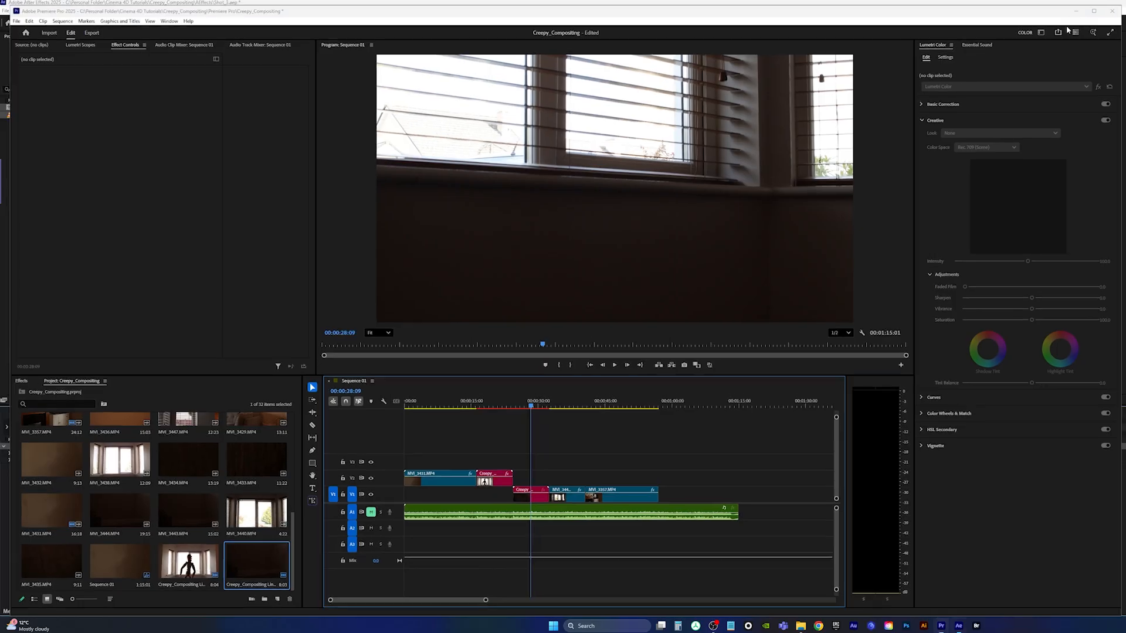
Confirm the output location in After Effects and render the PNG sequence.
click(765, 458)
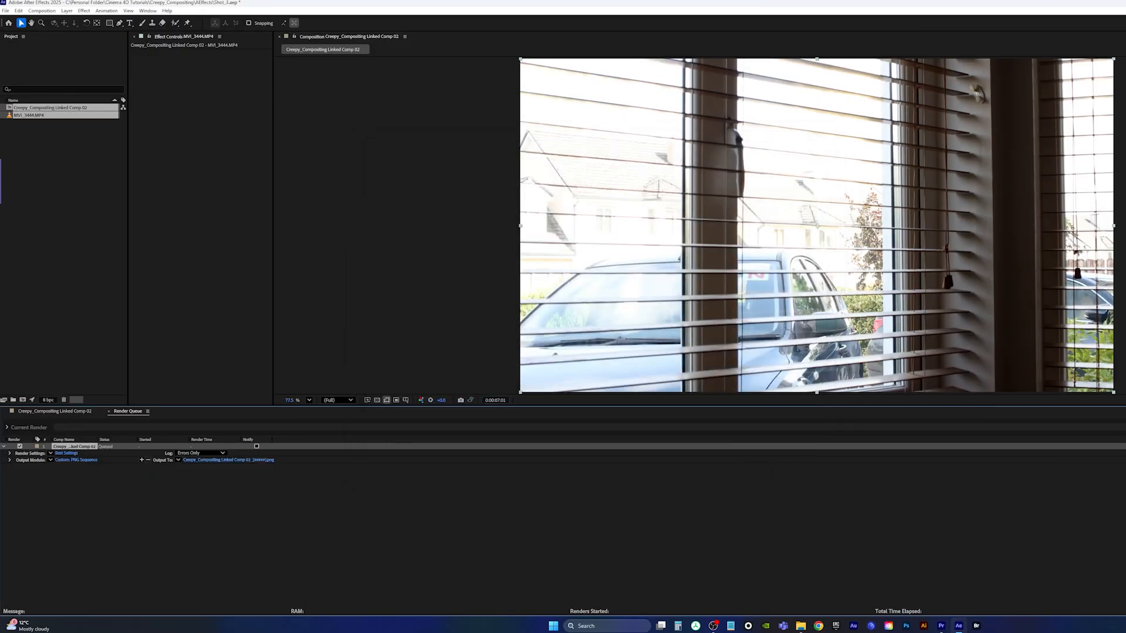
click(1103, 427)
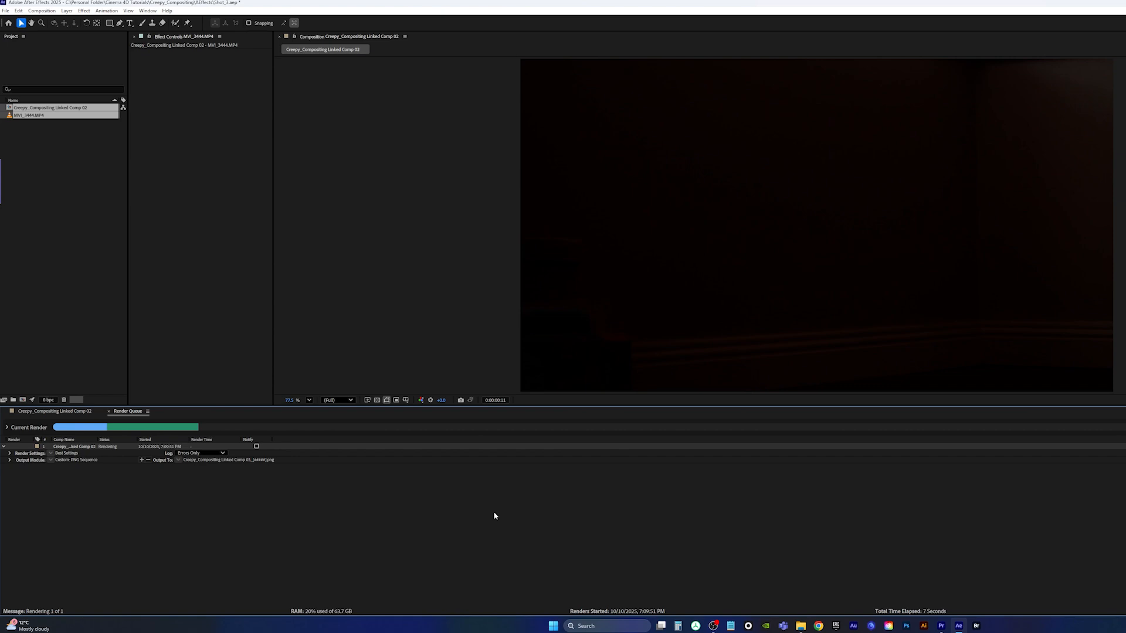
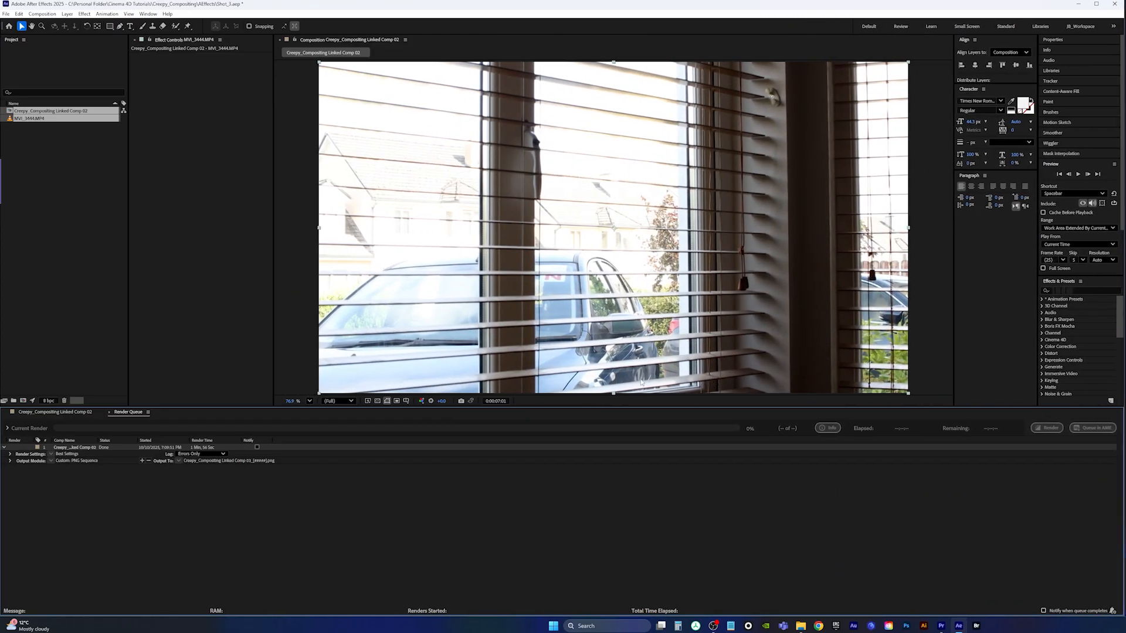
Save the Shot_3 After Effects project.
click(7, 13)
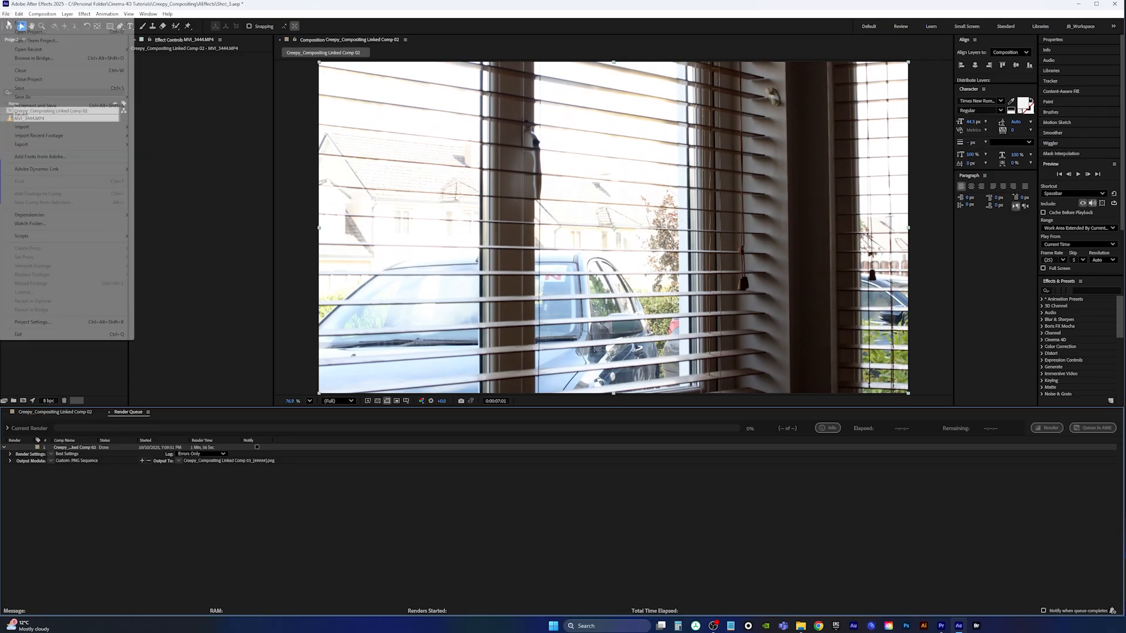
click(36, 89)
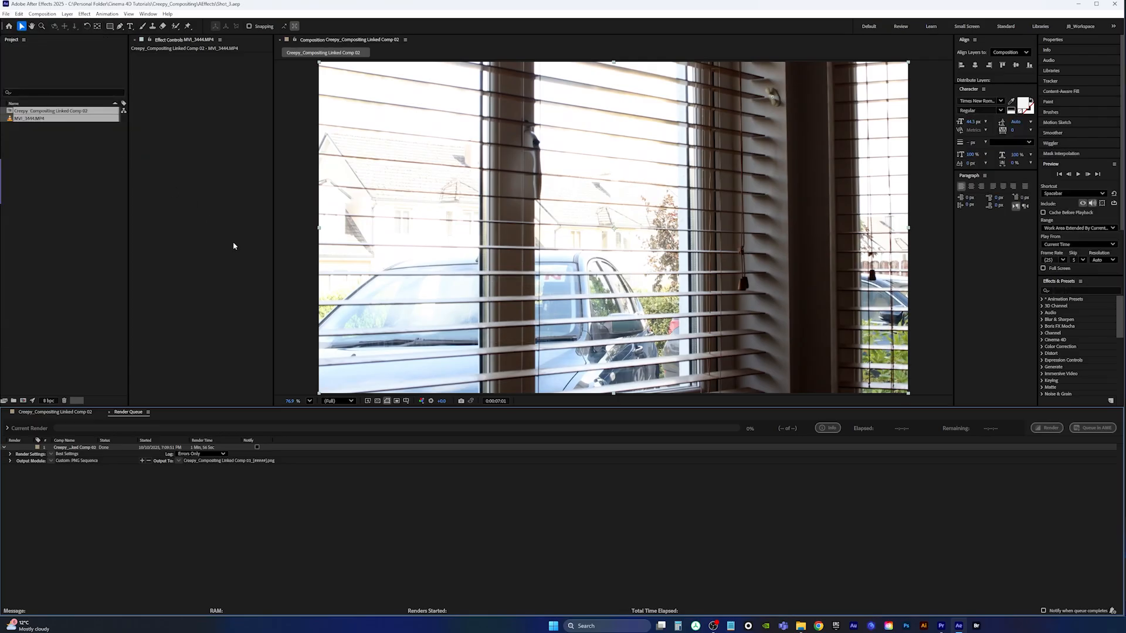
Switch to Cinema 4D and save the scene as Creepy_Compositing Linked Comp 03 in tracked_shots, replacing the existing file.
click(872, 627)
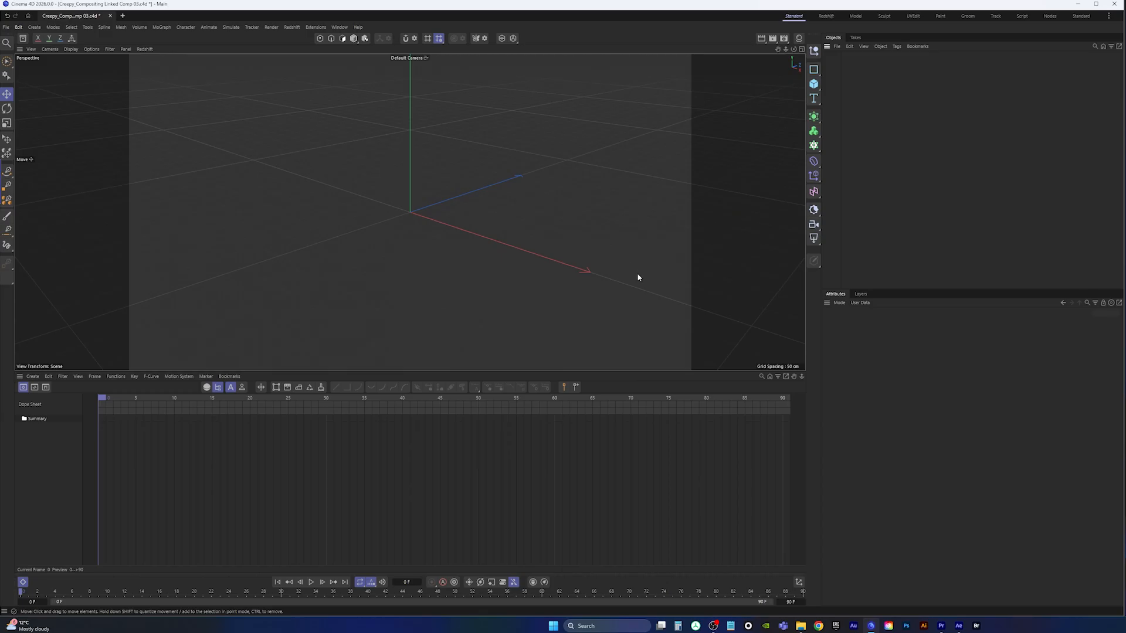
click(6, 27)
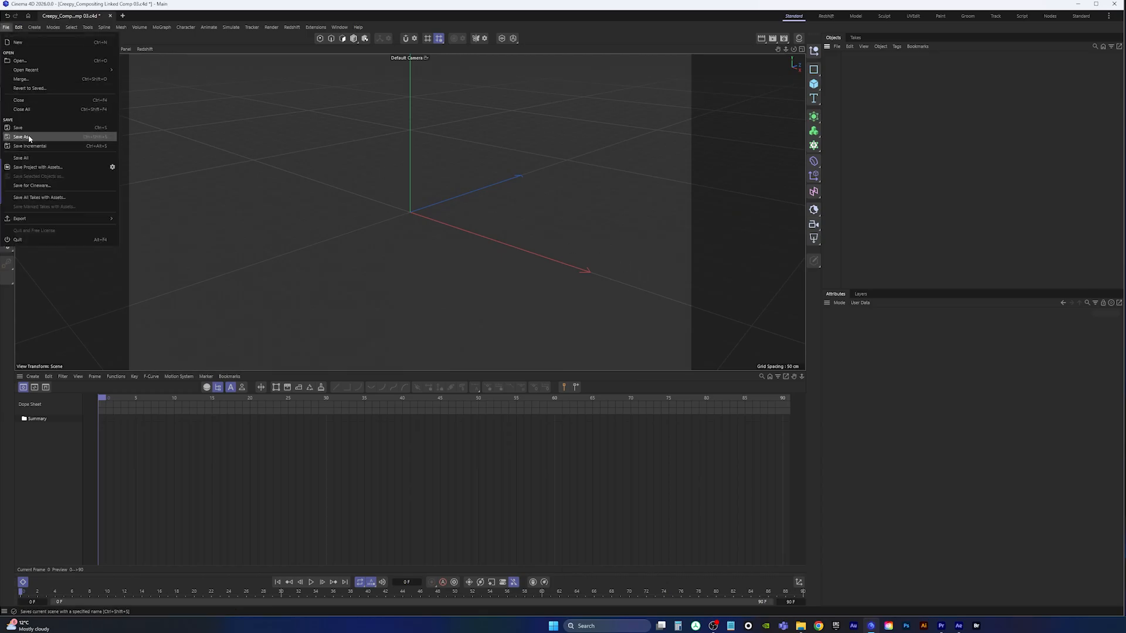
click(29, 136)
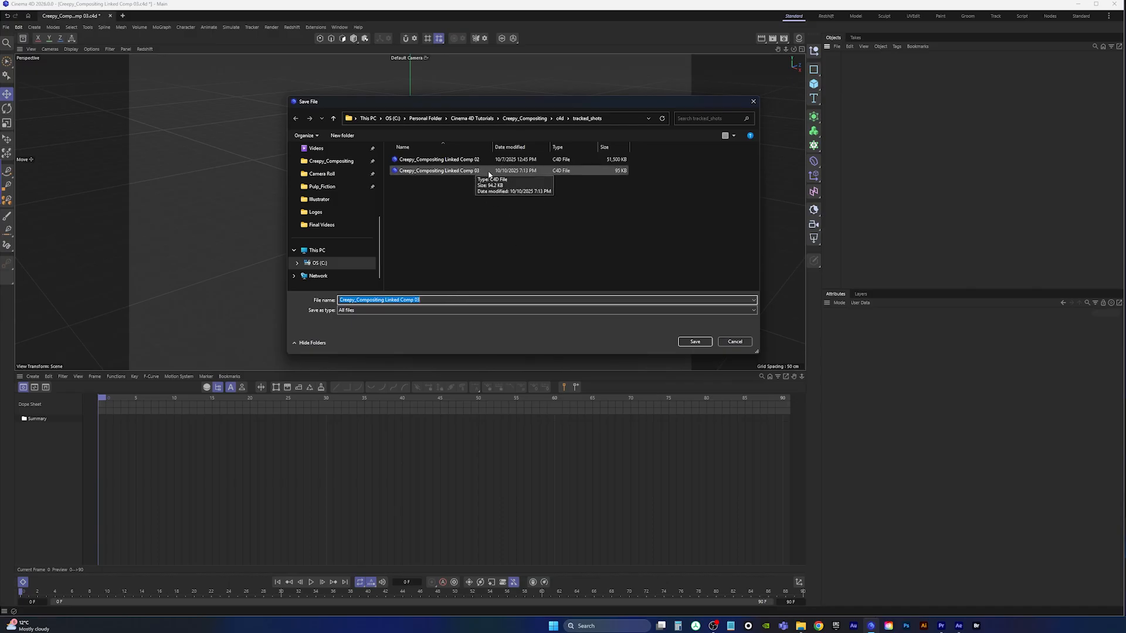
click(692, 341)
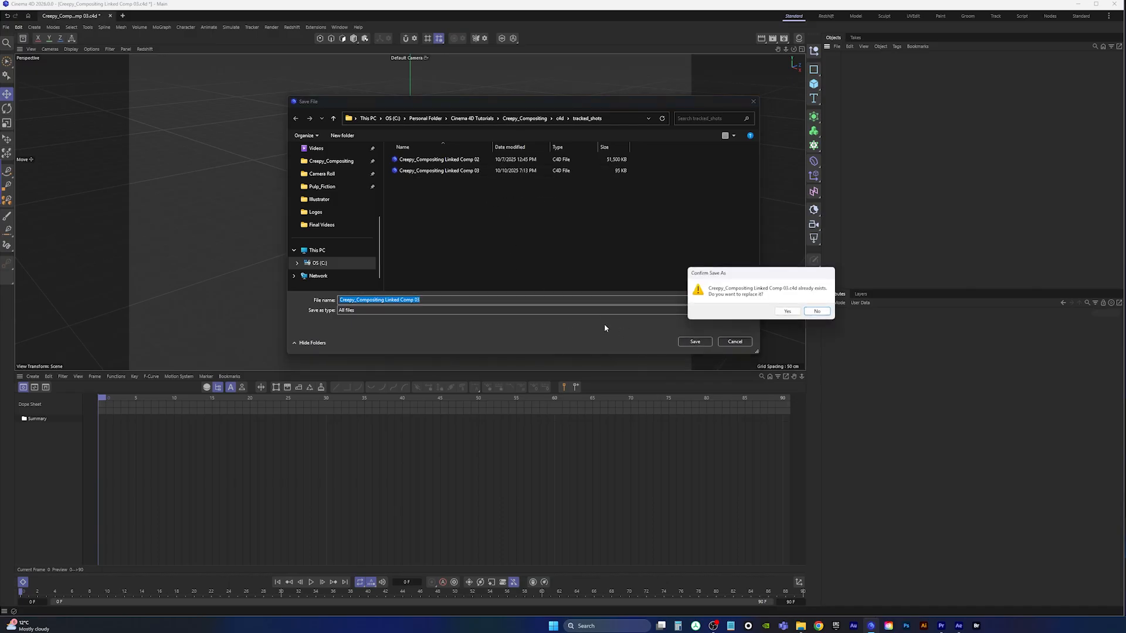
click(785, 311)
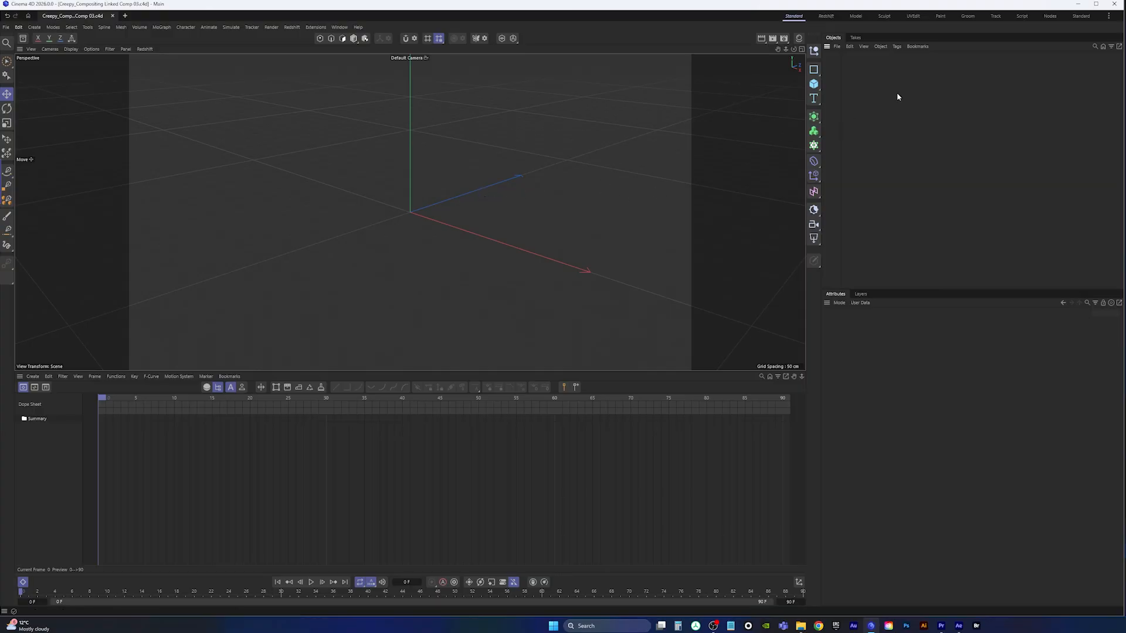
Switch to the Track layout and create a Motion Tracker object.
click(996, 16)
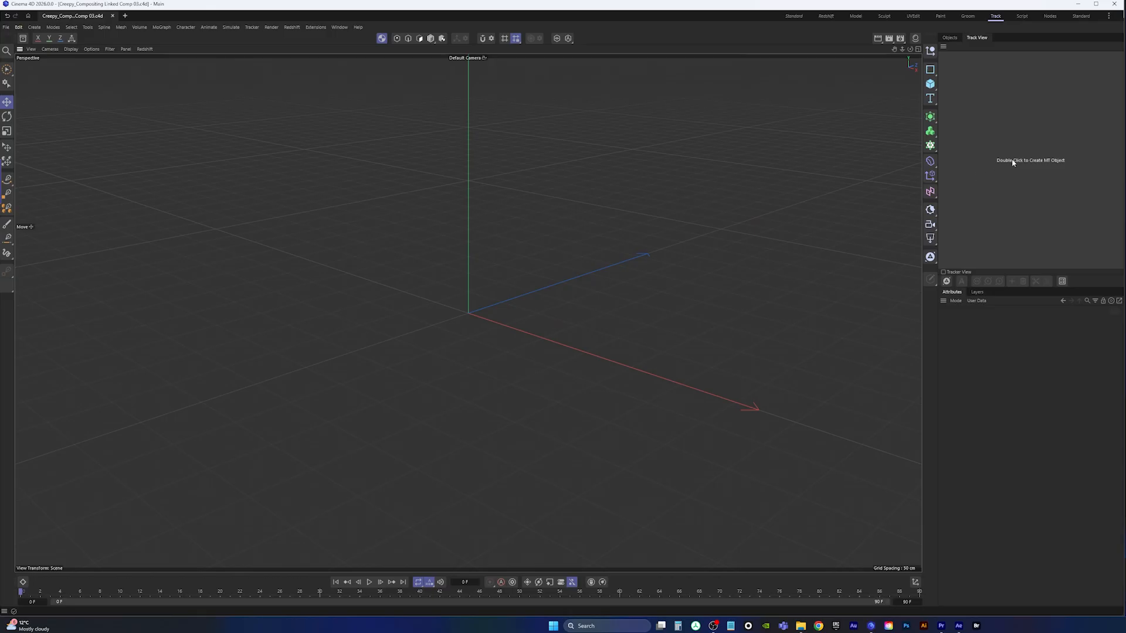
double_click(1021, 164)
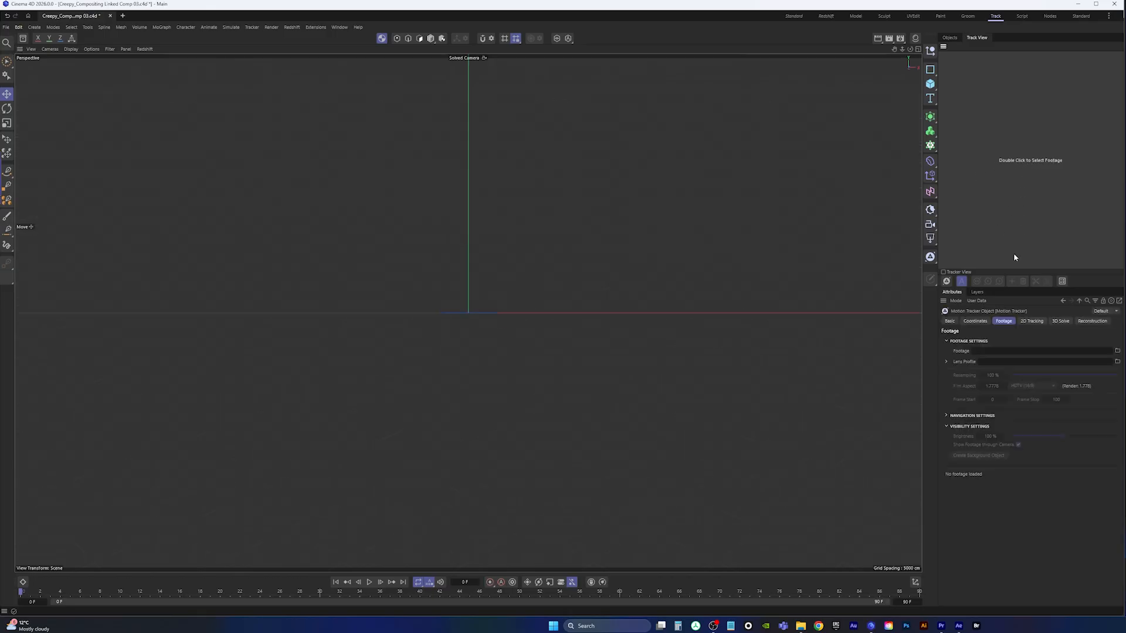
Load the first PNG frame, Creepy_Compositing Linked Comp 03_00000, from sequences > mov_seq > Shot_3 as the tracker footage.
double_click(1031, 161)
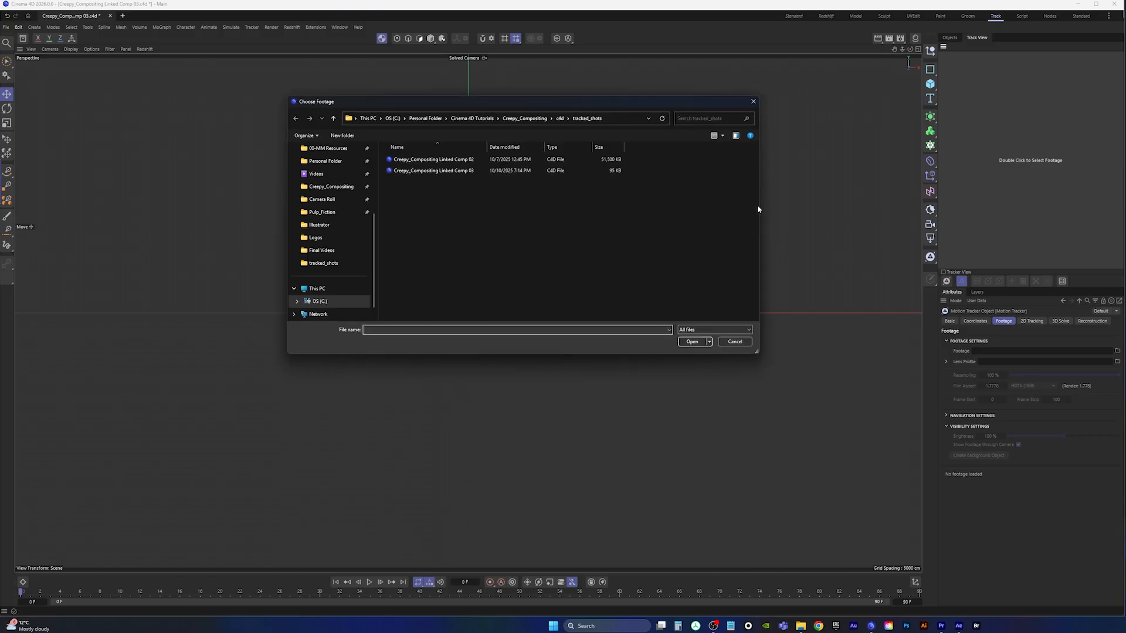
drag(631, 105, 682, 125)
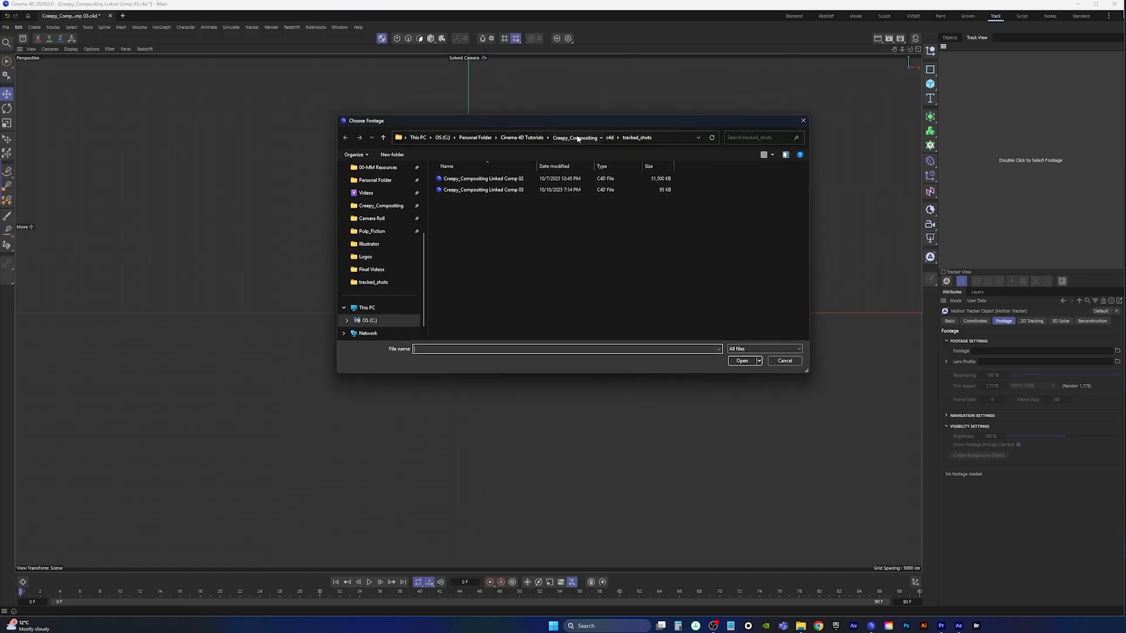
click(574, 138)
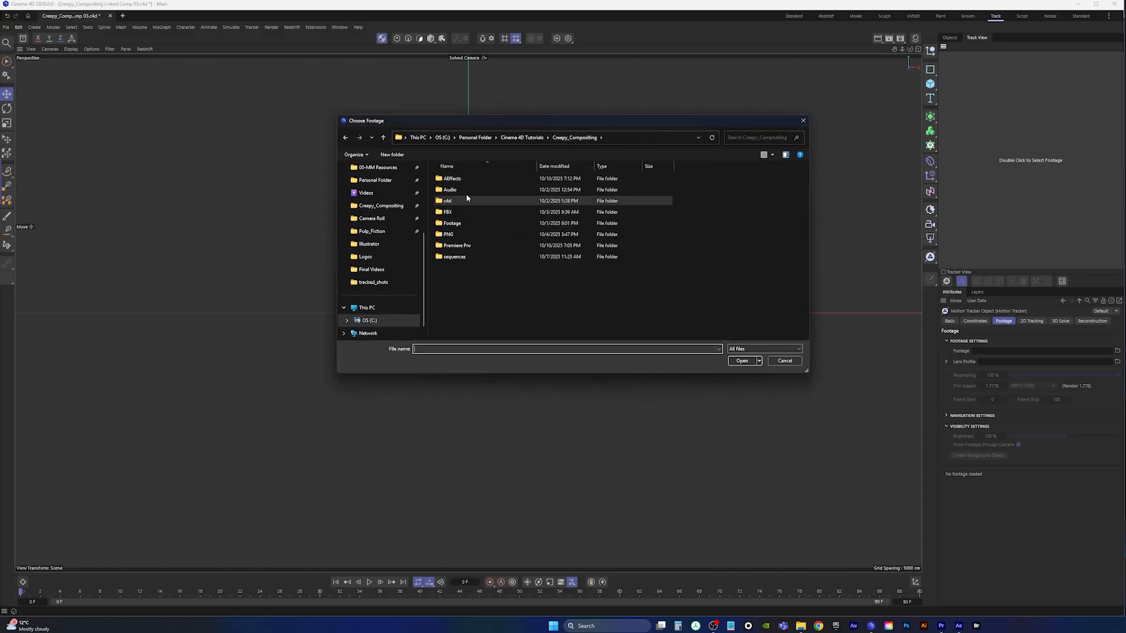
double_click(456, 255)
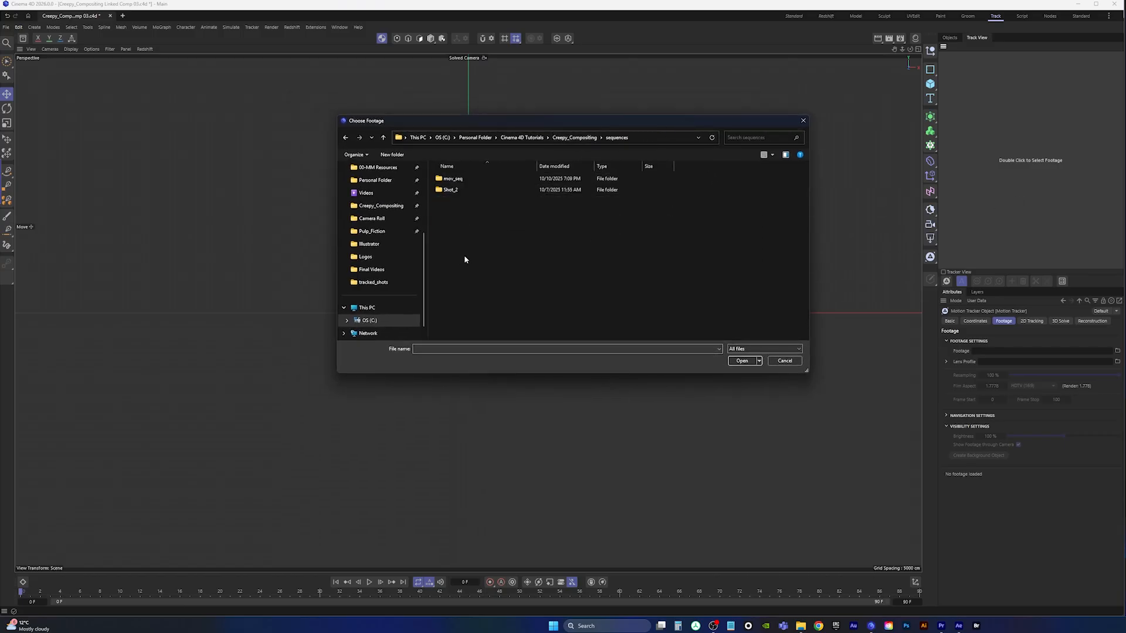
double_click(462, 180)
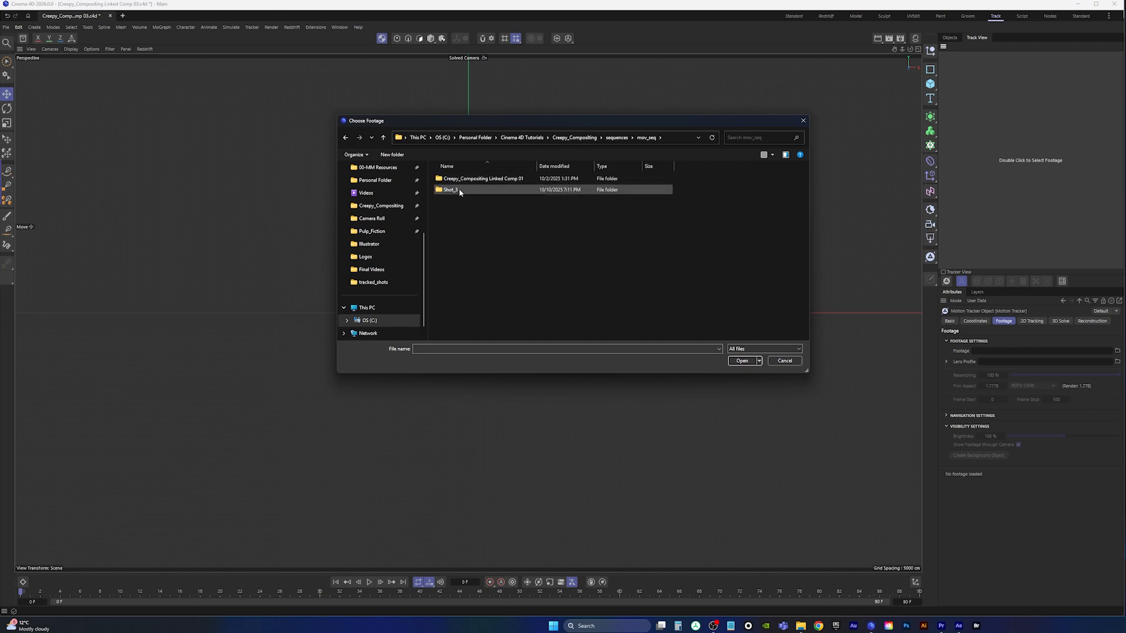
double_click(451, 190)
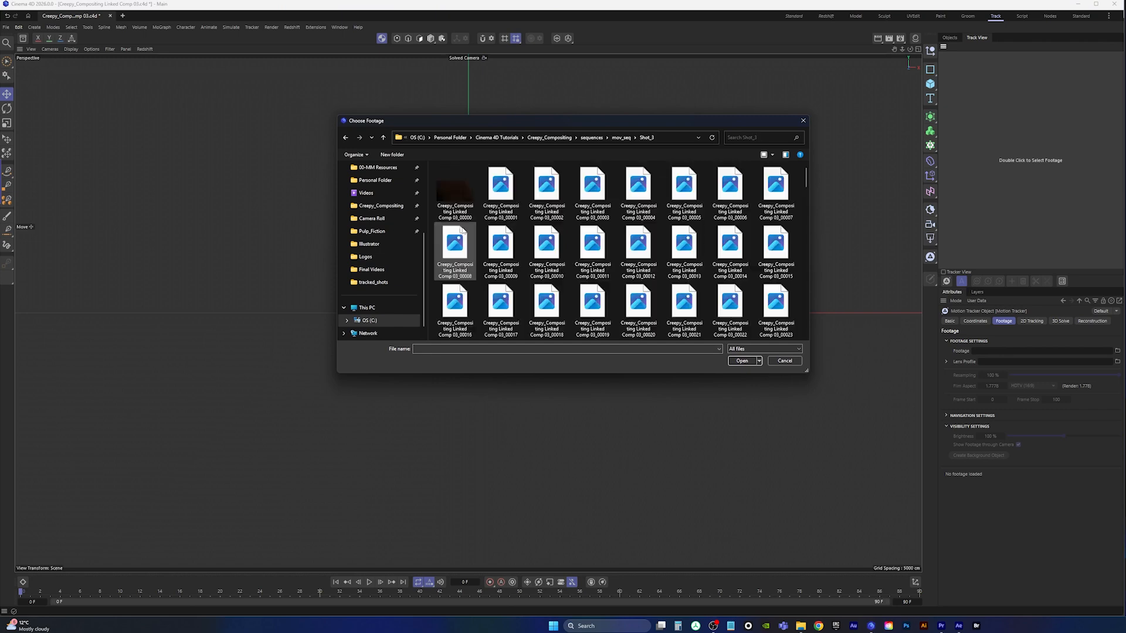
double_click(457, 193)
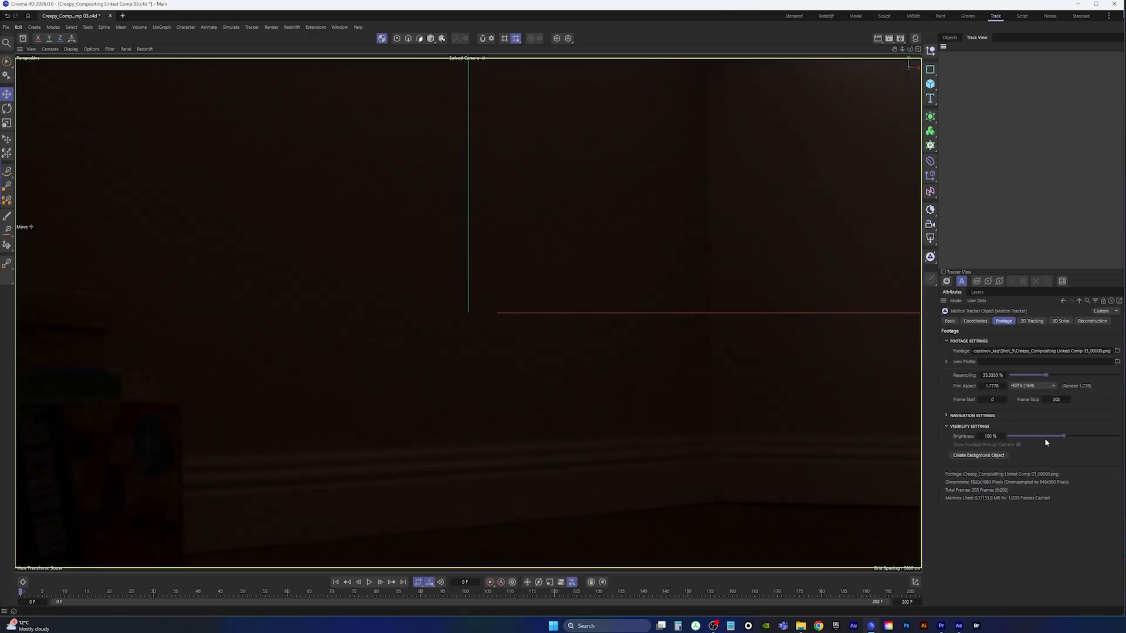
Set the footage resampling to 100% and play the shot through to cache its frames.
drag(1044, 376, 1119, 376)
click(369, 582)
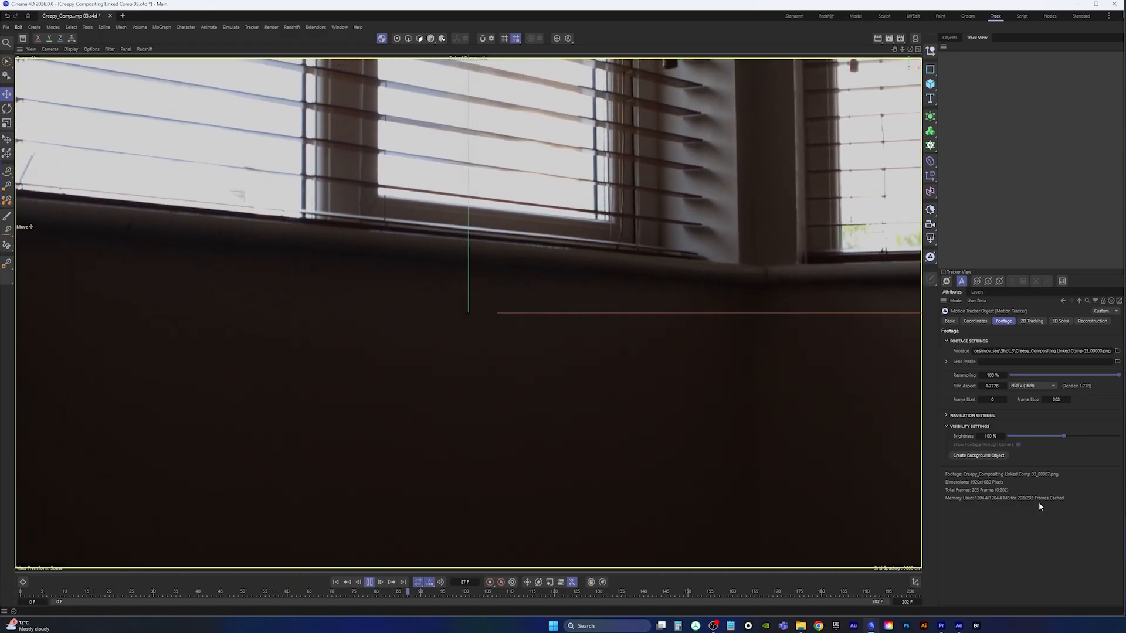
click(369, 583)
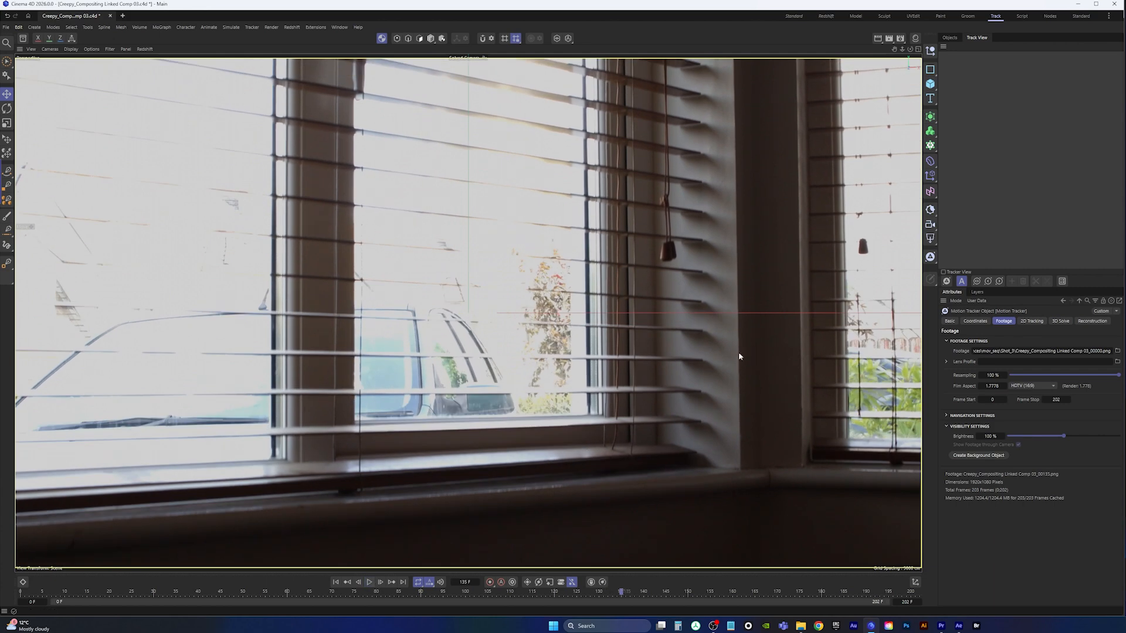
Compare the frame rate in the Cinema 4D scene settings with the linked composition's settings in After Effects.
click(950, 38)
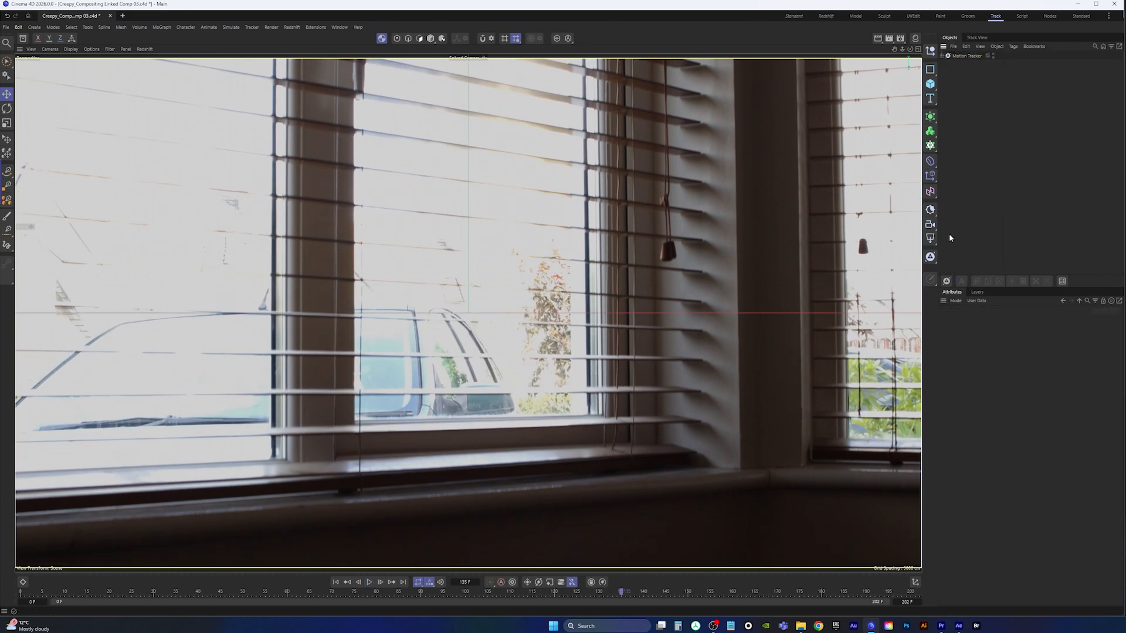
click(945, 250)
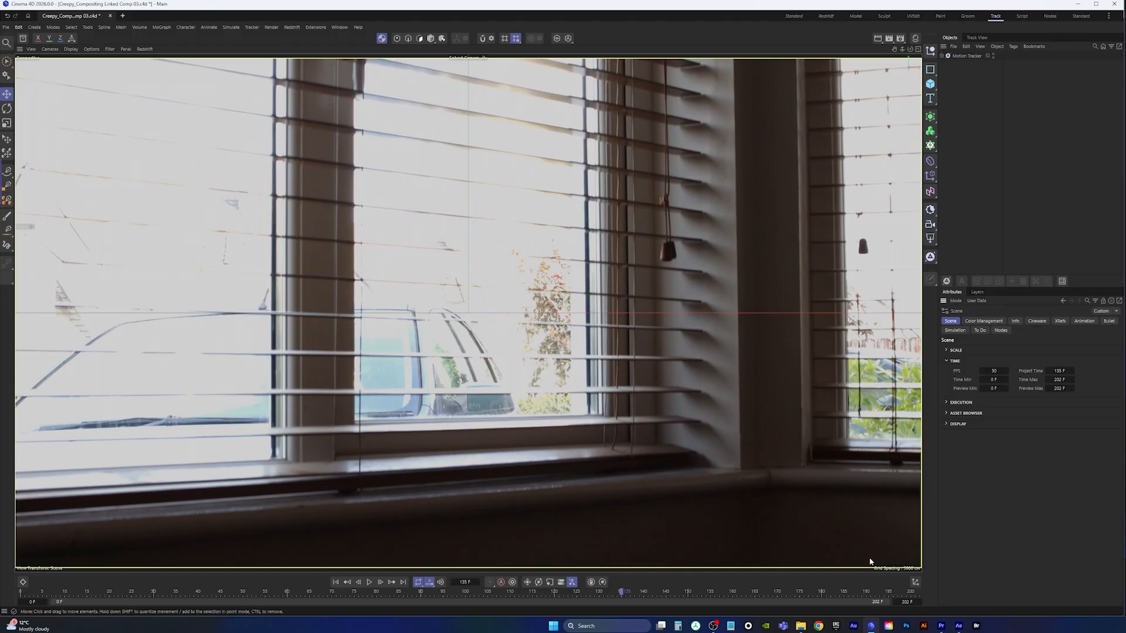
click(959, 626)
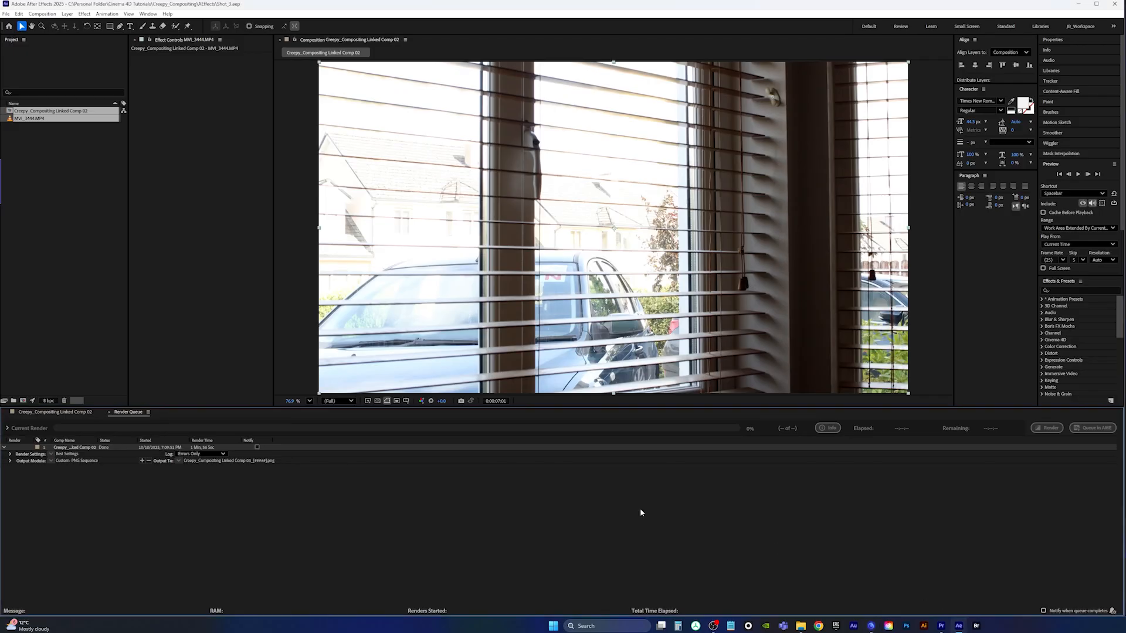
click(83, 413)
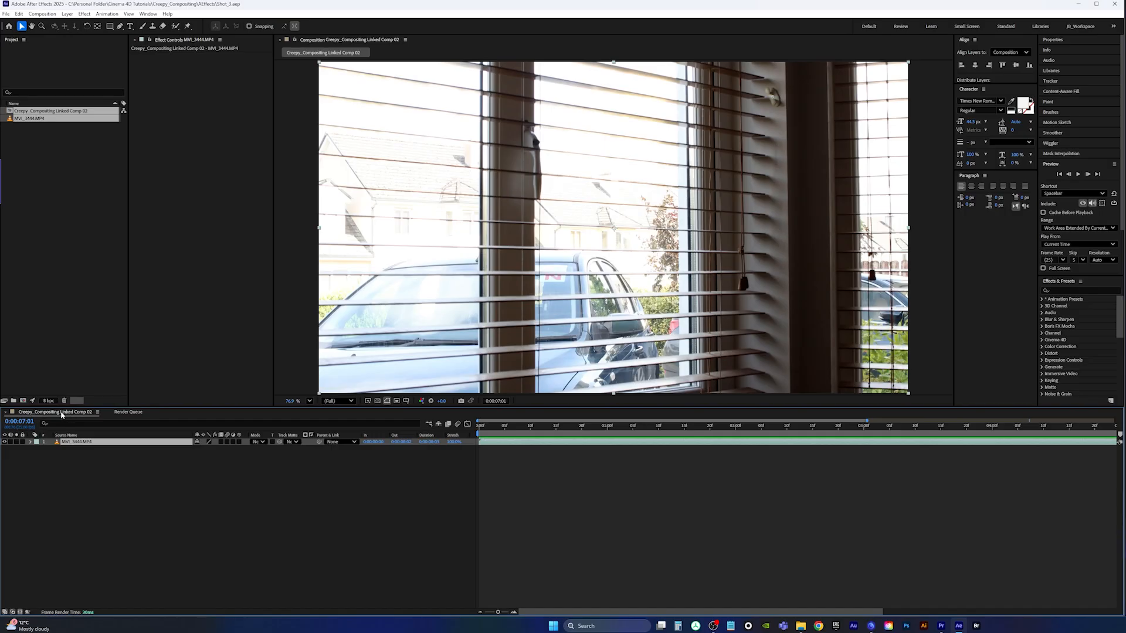
key(ctrl+k)
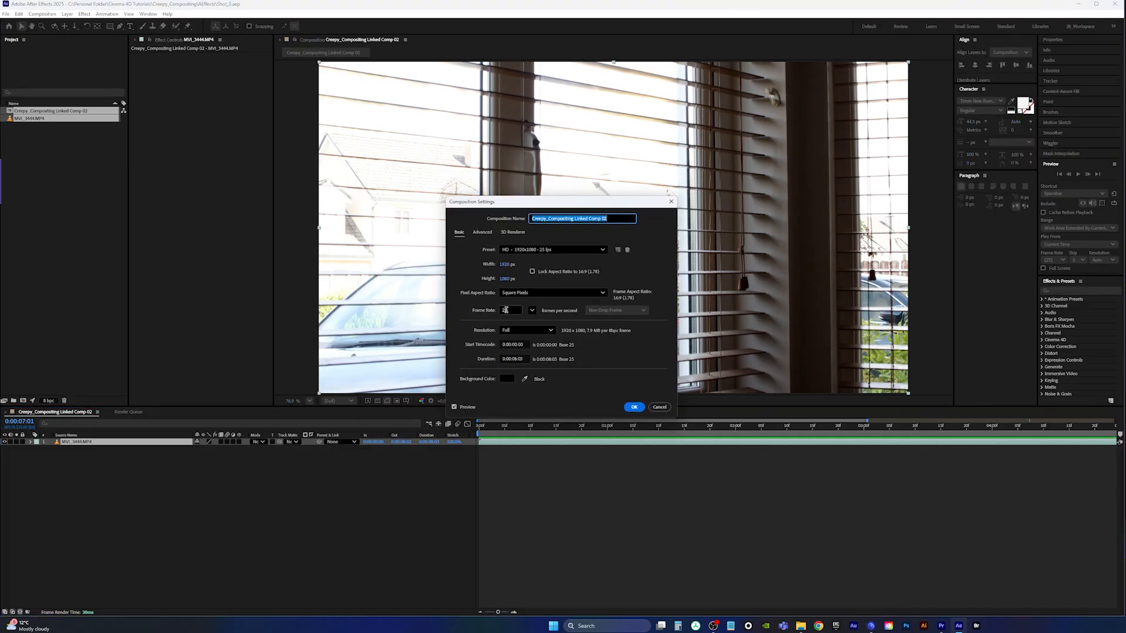
click(659, 407)
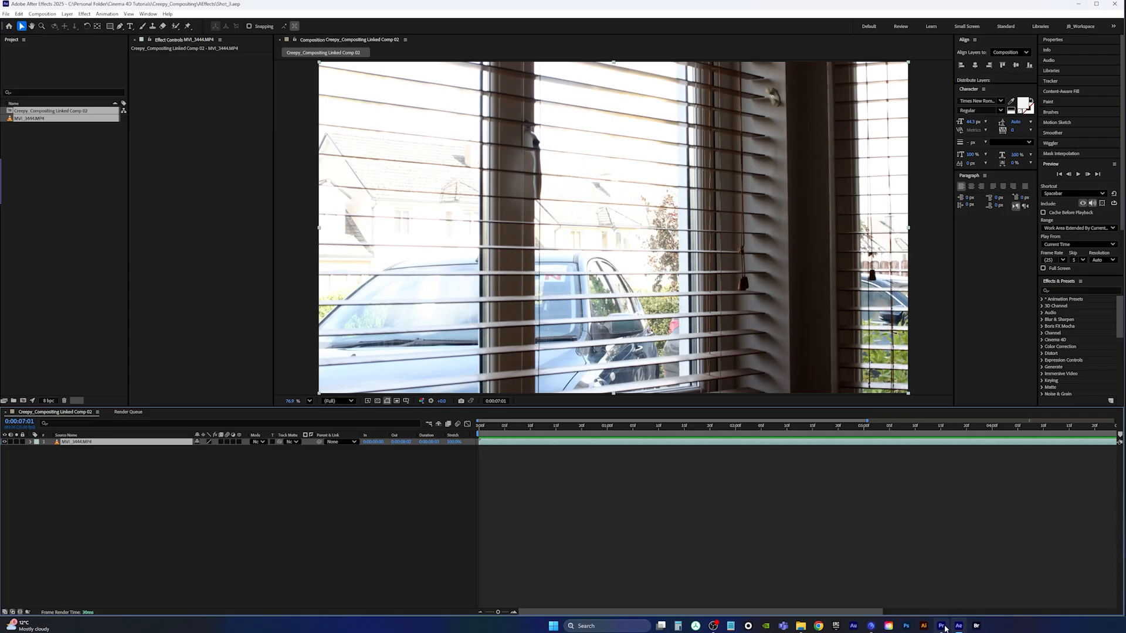
mouse_move(943, 629)
Switch back to Cinema 4D, set the scene's FPS to 25 and return to the first frame.
click(872, 627)
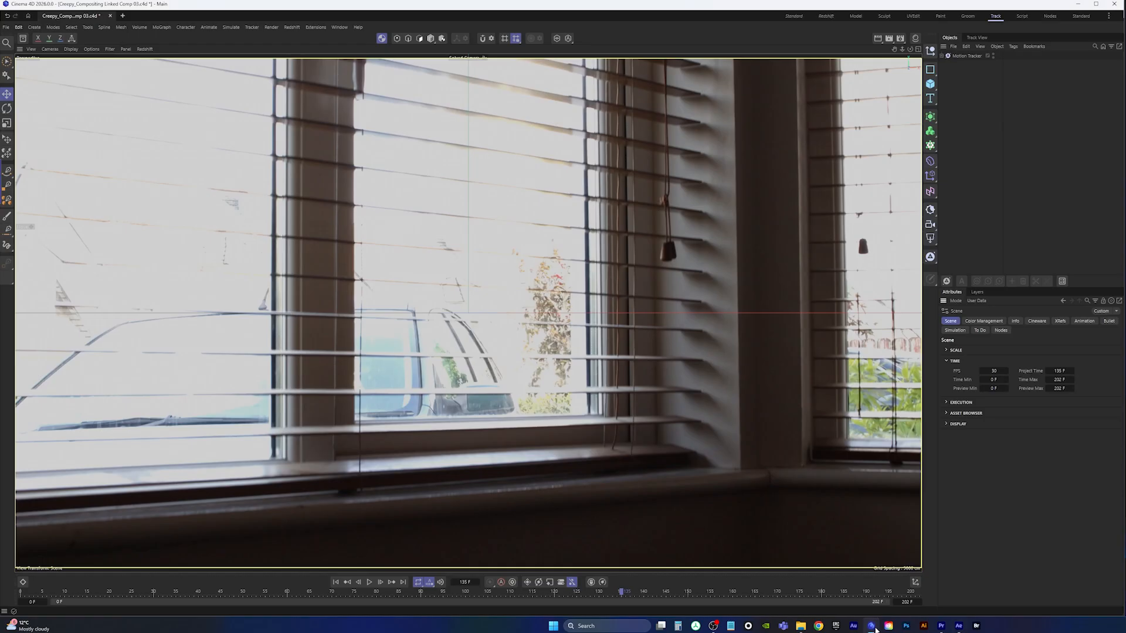
click(994, 371)
text(25)
key(Return)
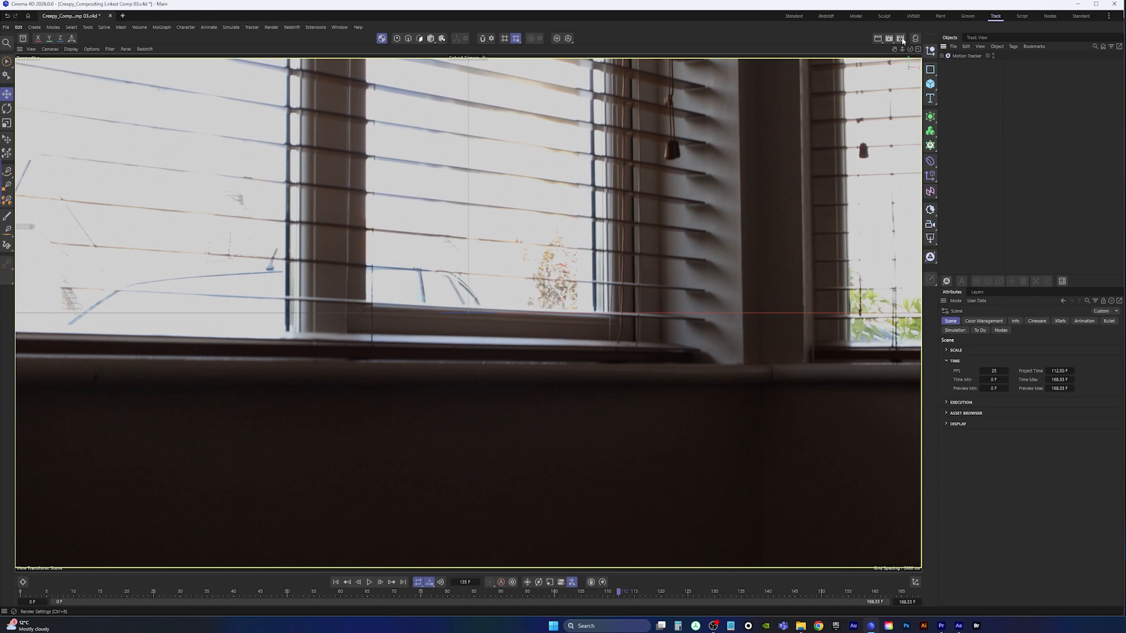
click(336, 582)
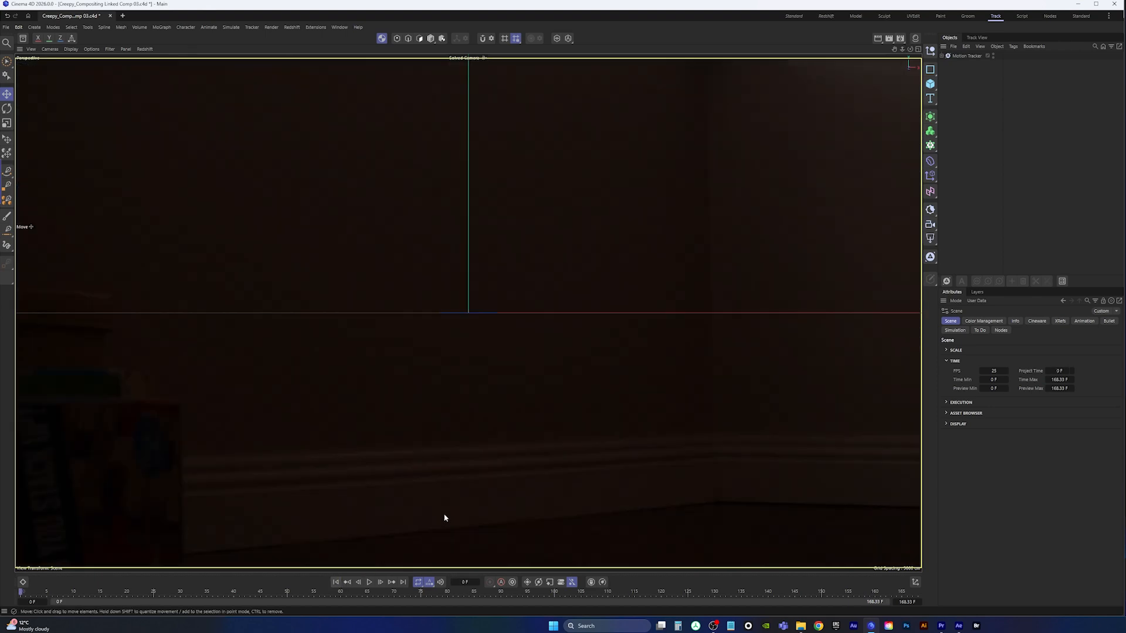
Check the output size and frame rate in the render settings.
click(900, 39)
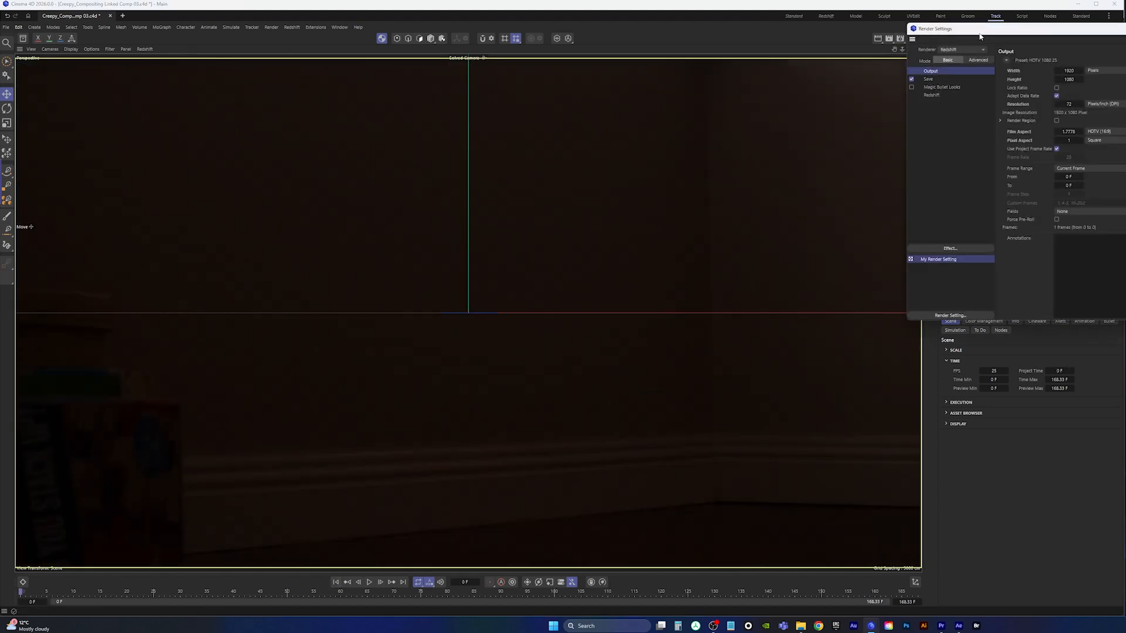
drag(980, 33, 771, 102)
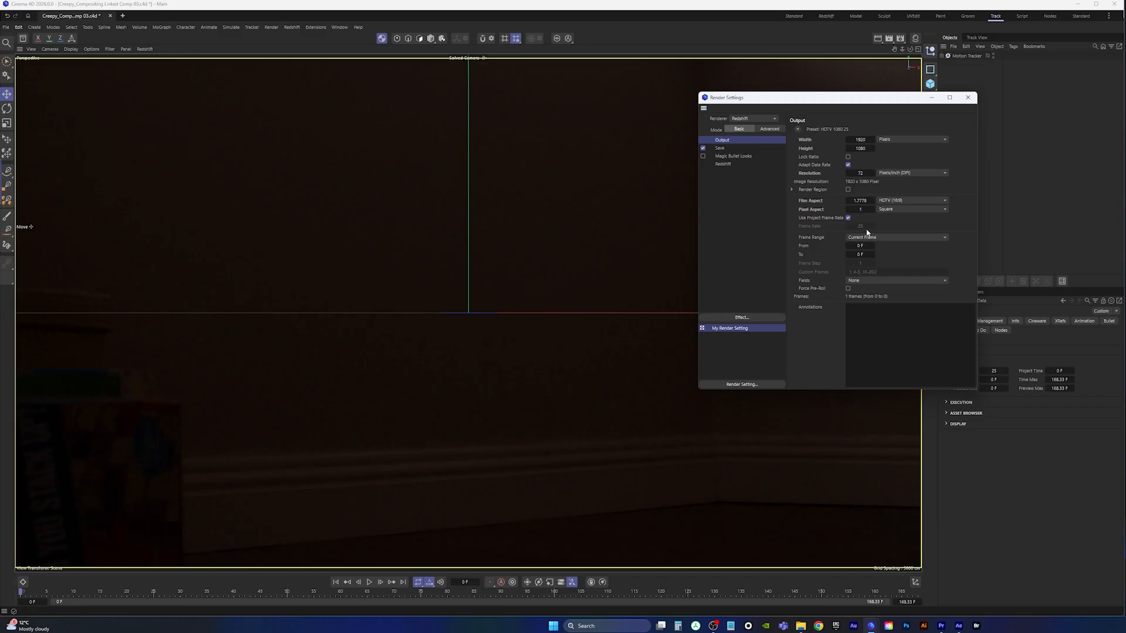
click(968, 97)
Play and scrub through the shot from the start, selecting the Motion Tracker to review its footage.
click(369, 582)
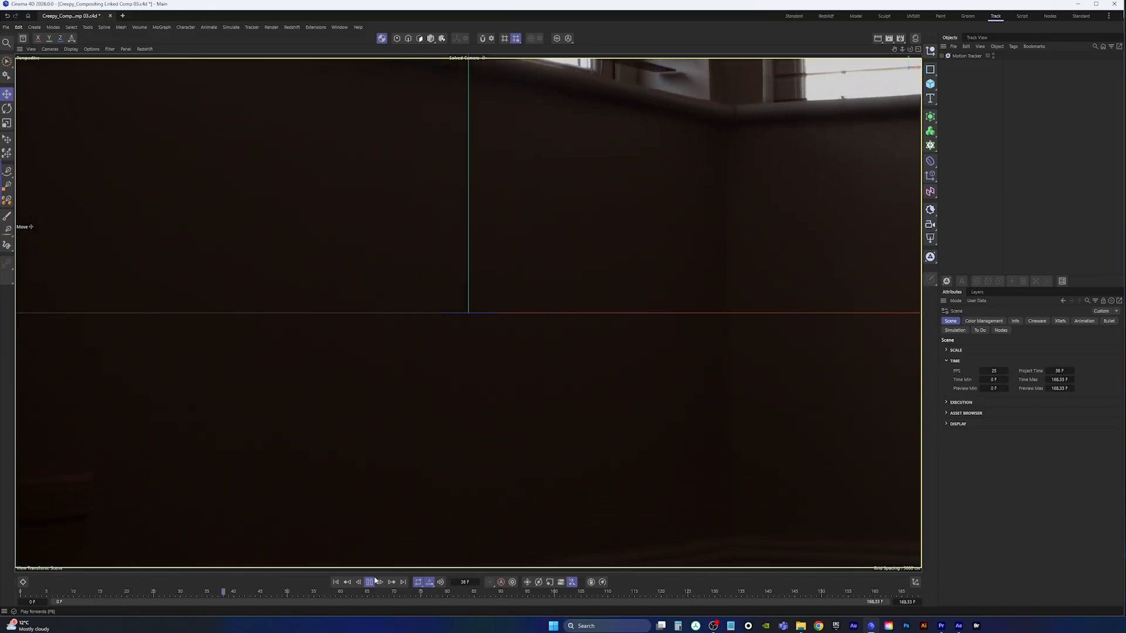
click(369, 583)
click(336, 583)
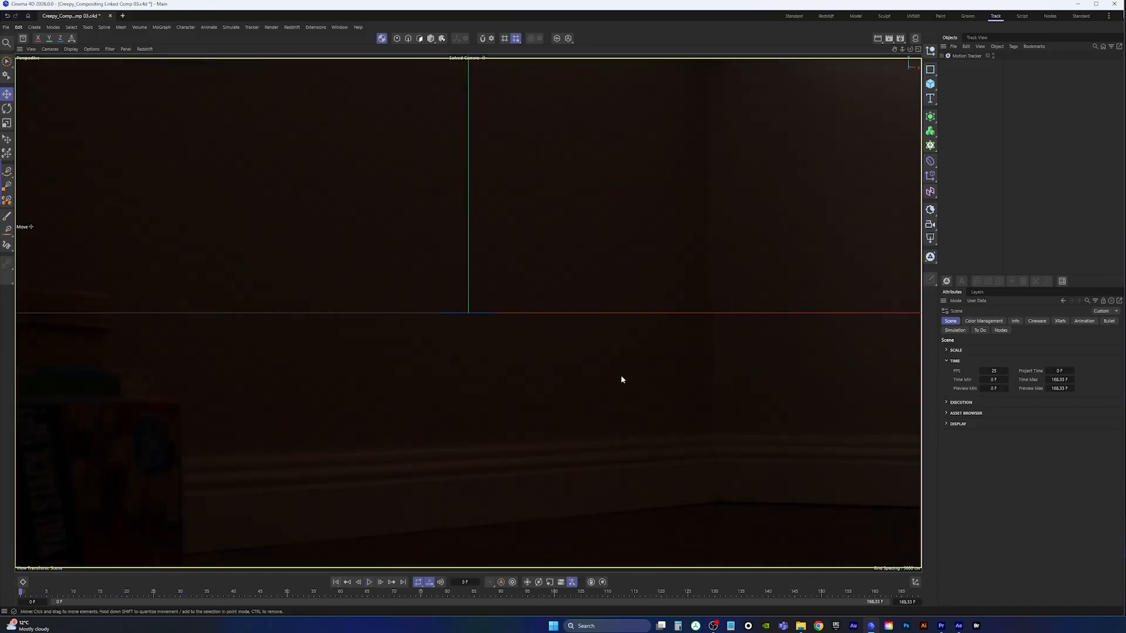
click(966, 56)
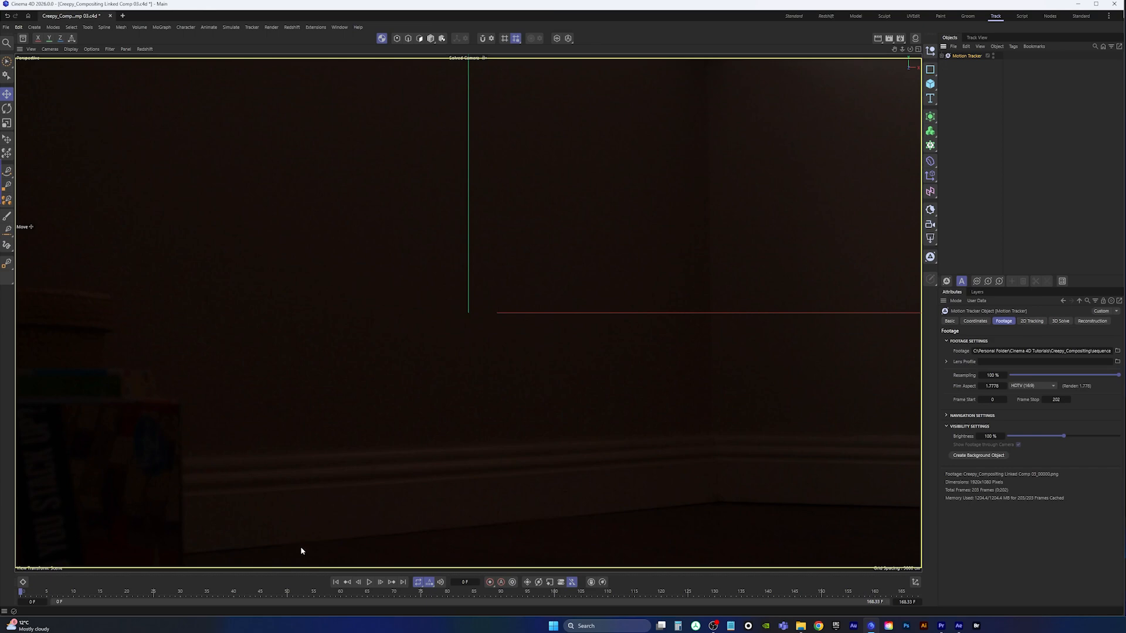
drag(22, 593, 525, 581)
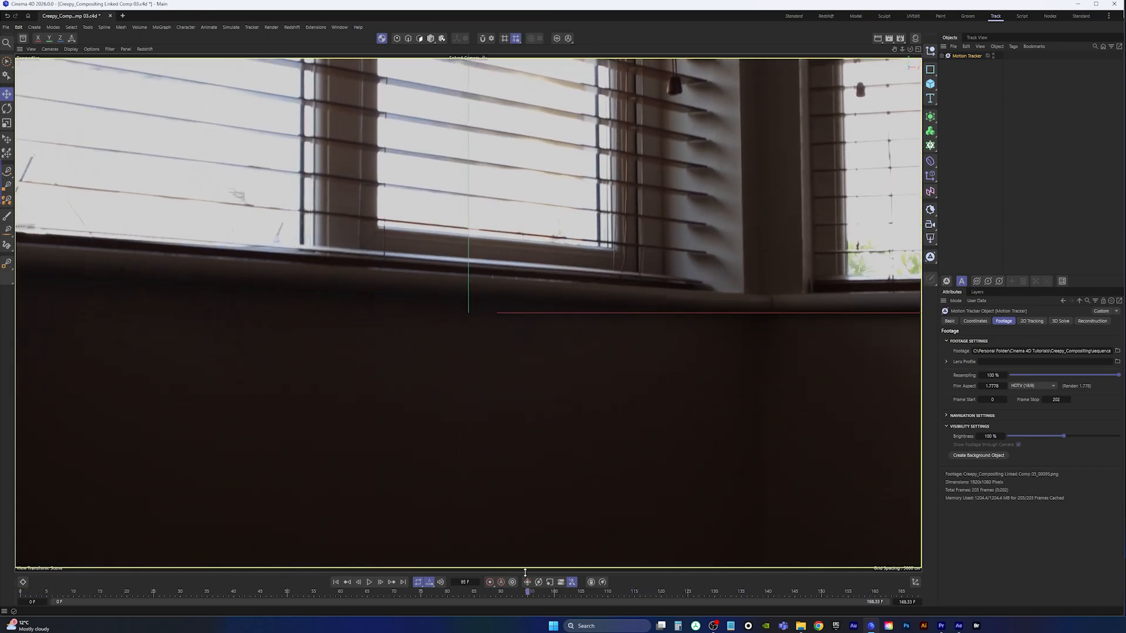
click(369, 583)
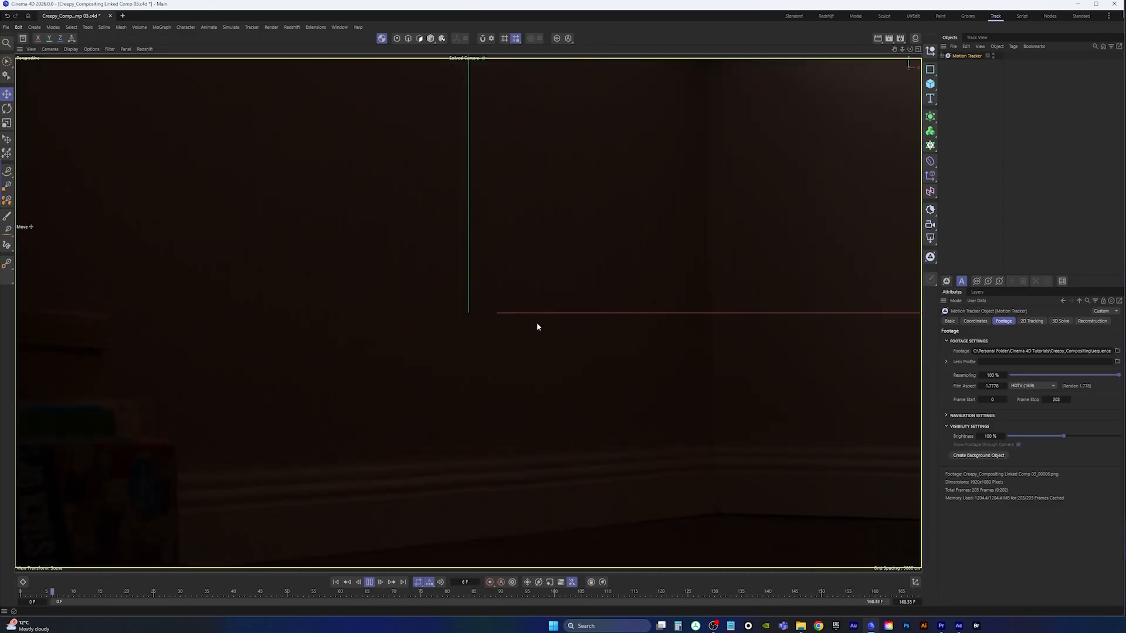
click(369, 585)
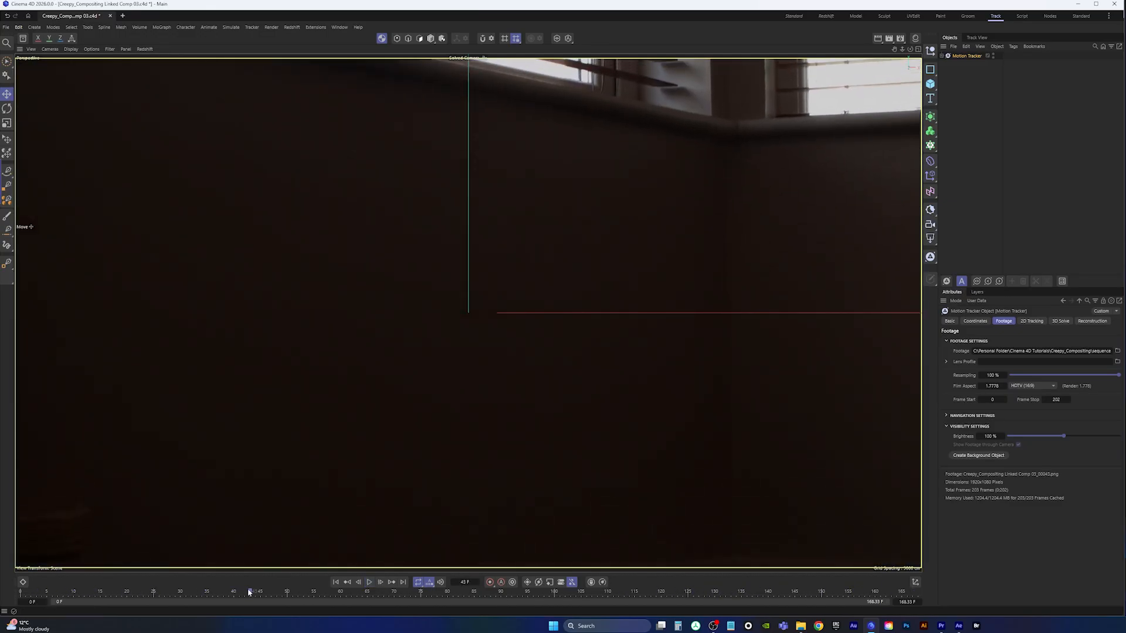
Draw a closed tracking mask around the tree seen through the middle window at frame 168.
drag(249, 590, 789, 564)
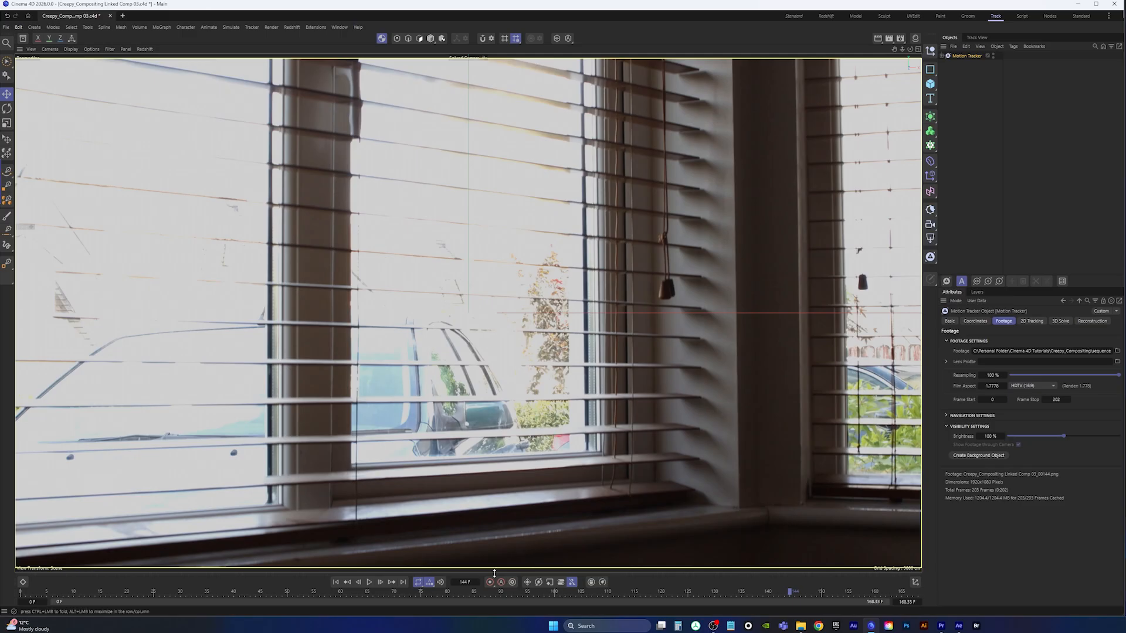
mouse_move(791, 594)
mouse_down()
mouse_move(820, 597)
mouse_move(808, 598)
mouse_up()
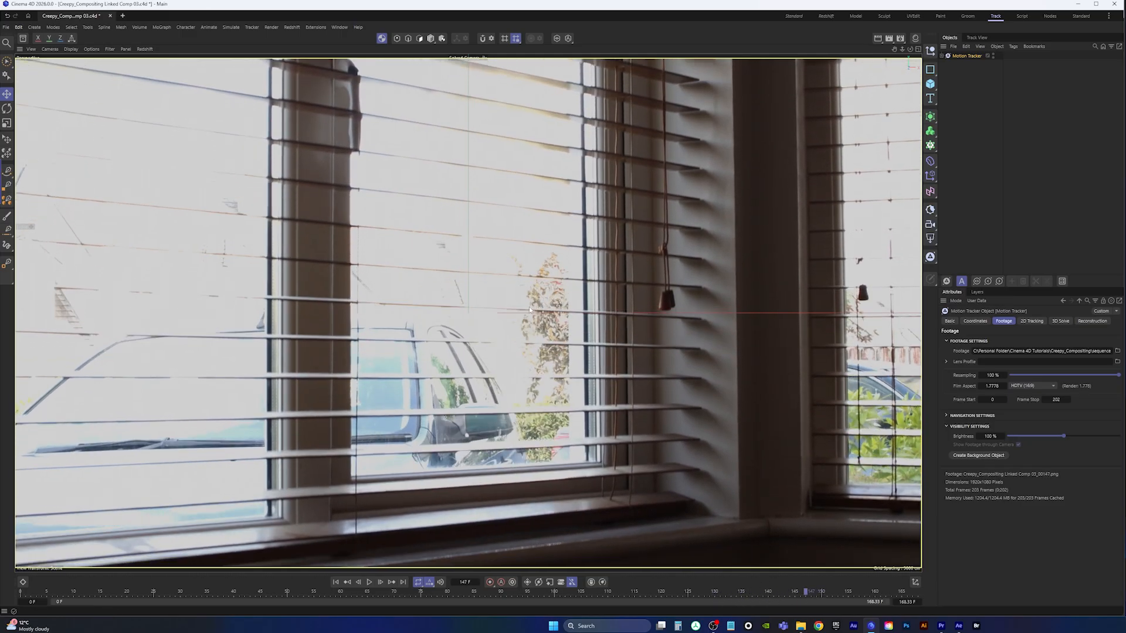
click(252, 27)
mouse_move(273, 290)
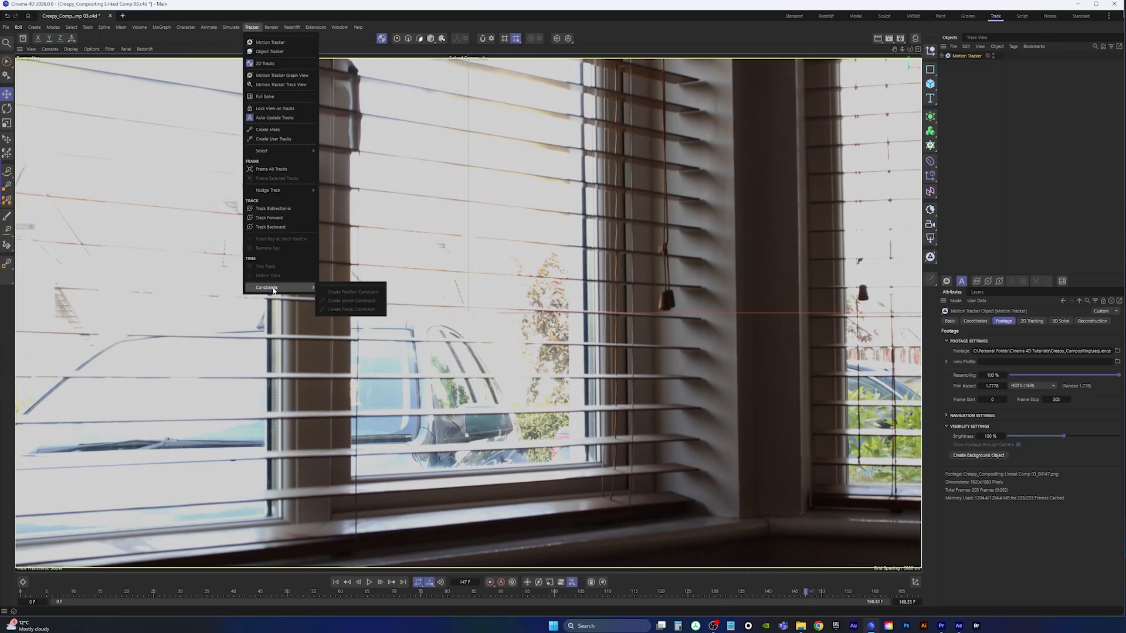
click(273, 130)
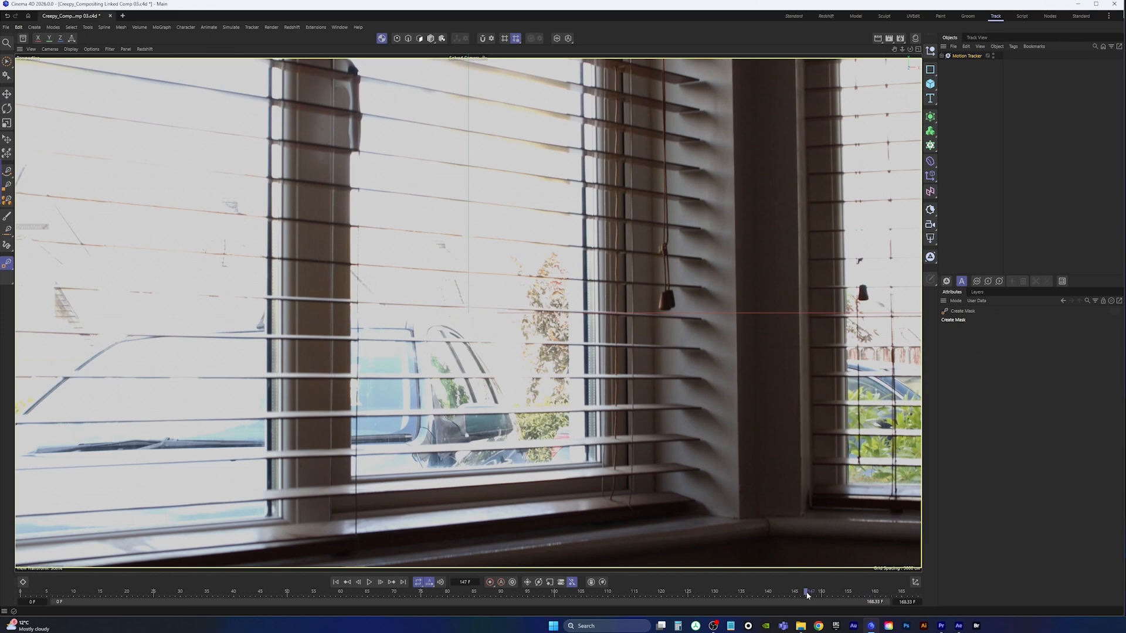
drag(804, 593, 945, 597)
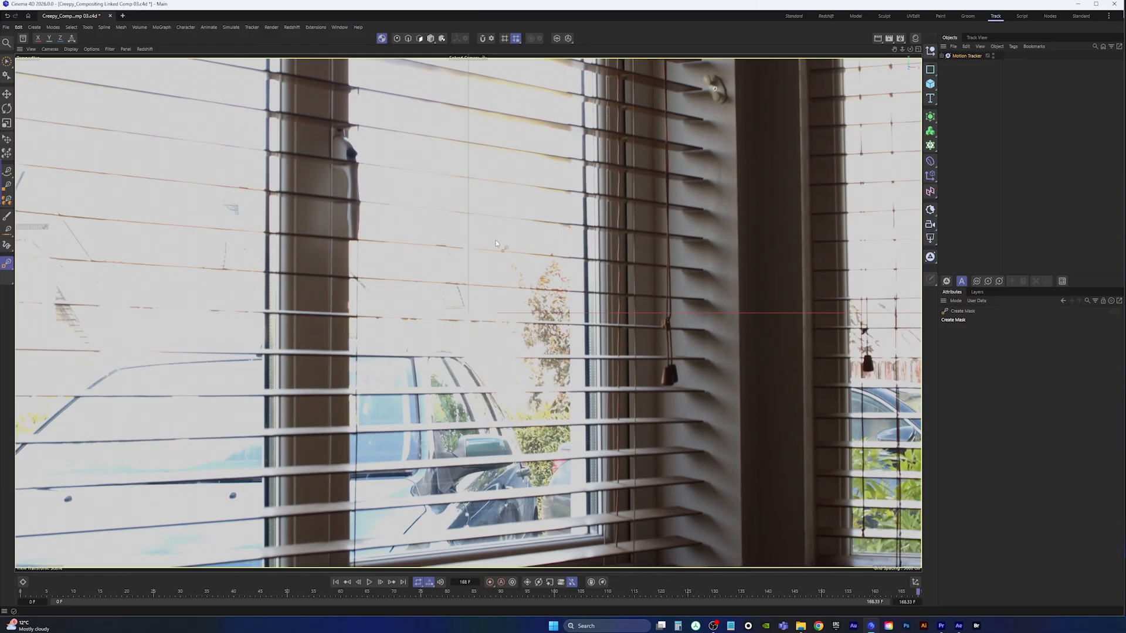
drag(488, 239, 569, 227)
click(500, 411)
click(538, 534)
click(578, 530)
click(570, 227)
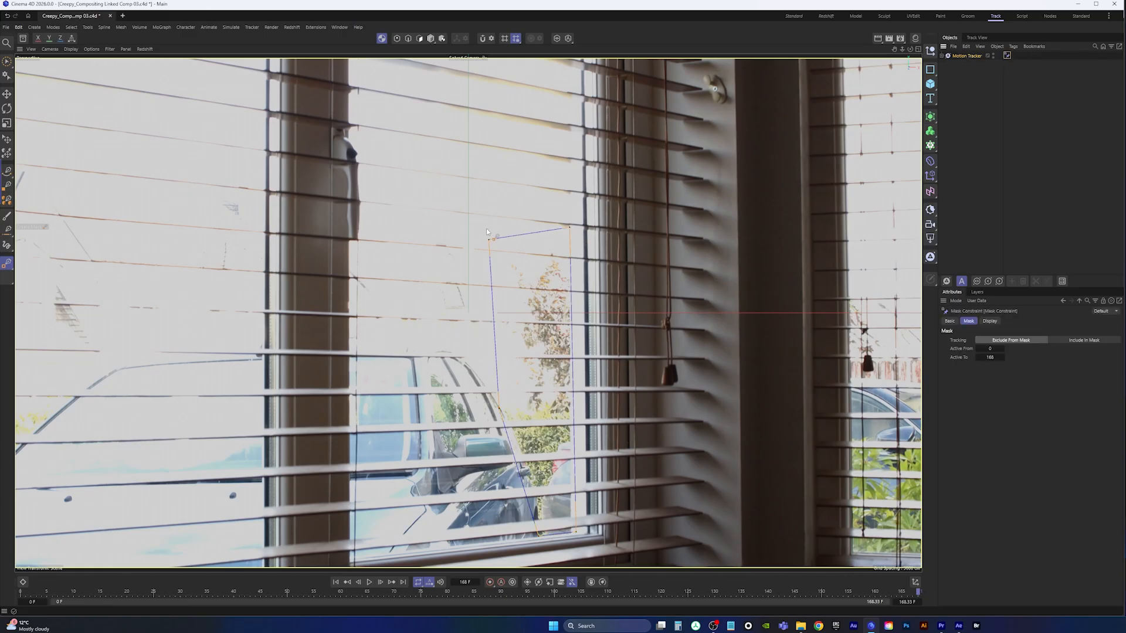
Move the tree mask's lower points up to the window sill at frame 127.
key(0)
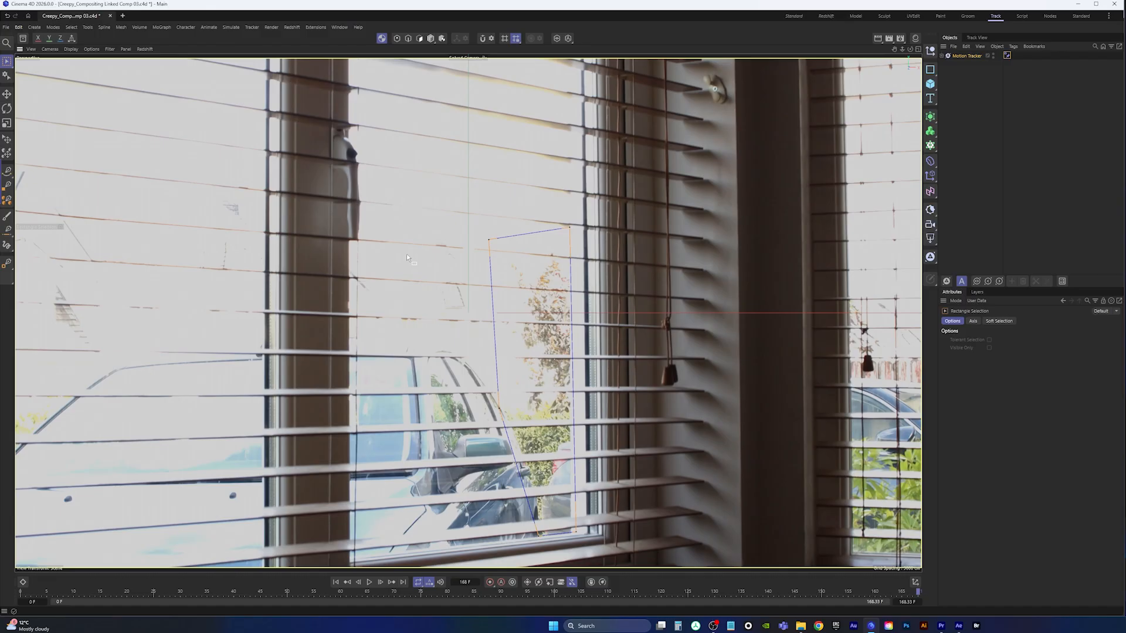
key(e)
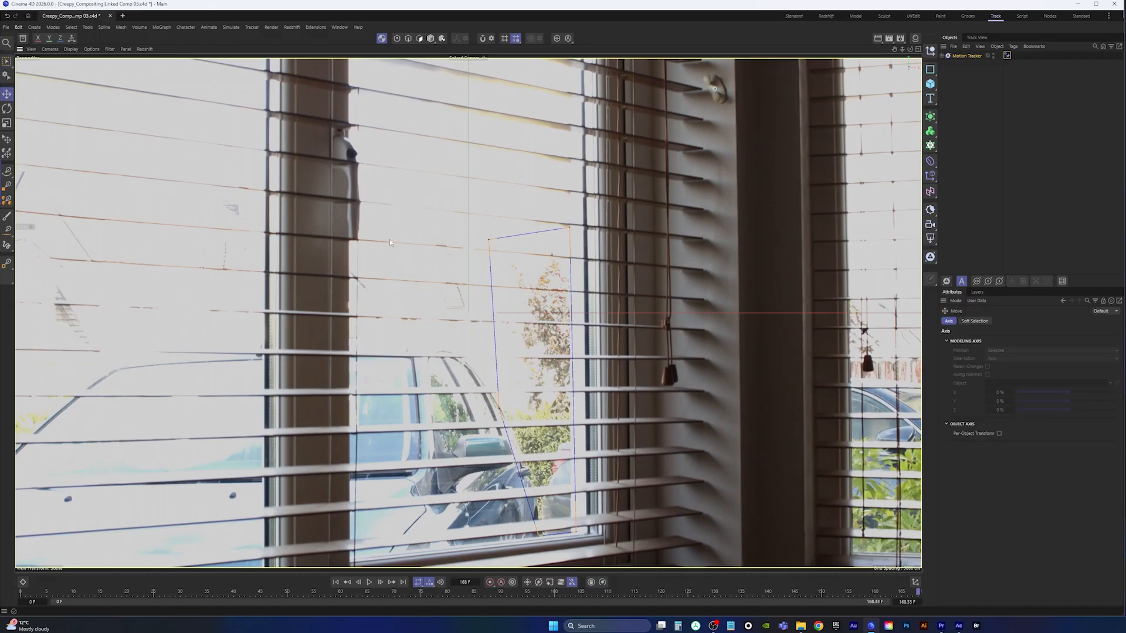
key(0)
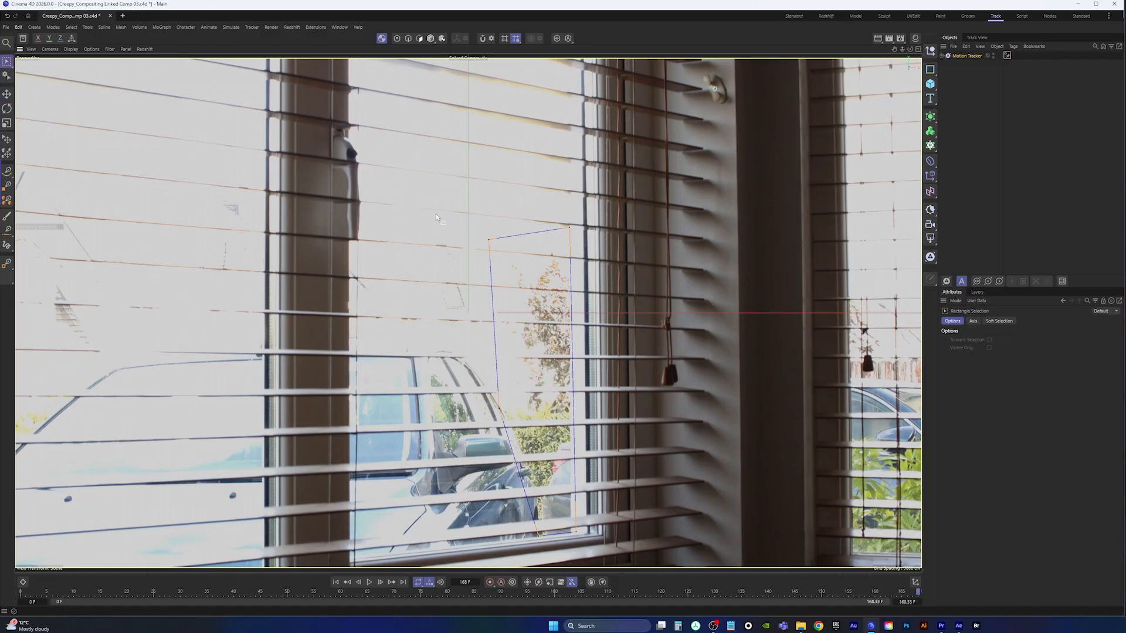
drag(468, 221, 508, 260)
key(e)
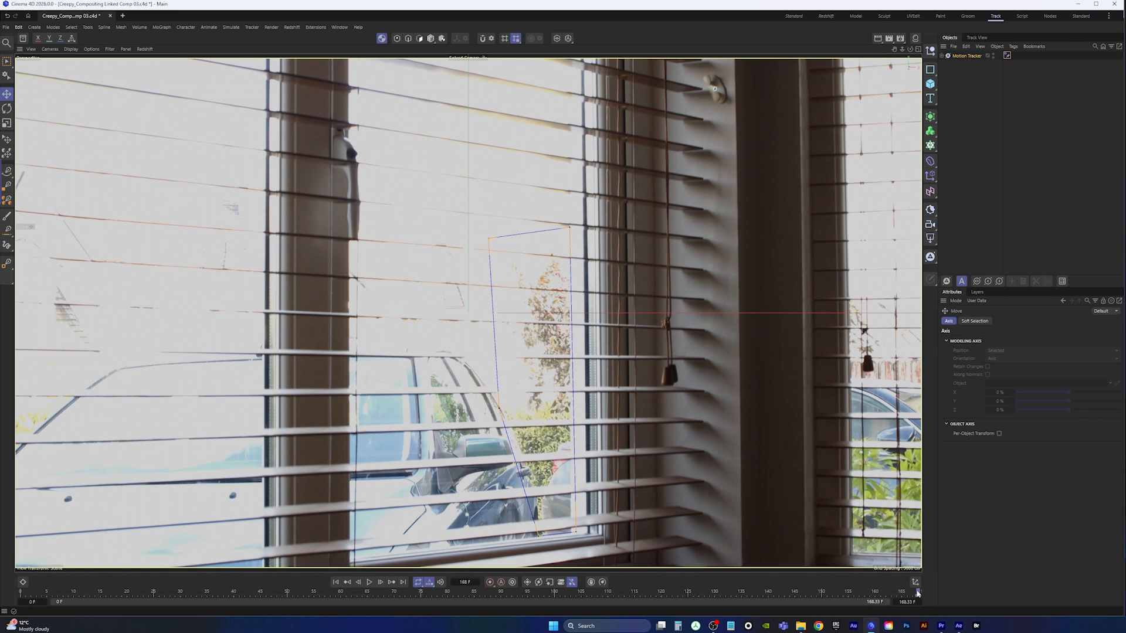
drag(918, 594, 700, 597)
key(space)
drag(490, 548, 683, 492)
key(space)
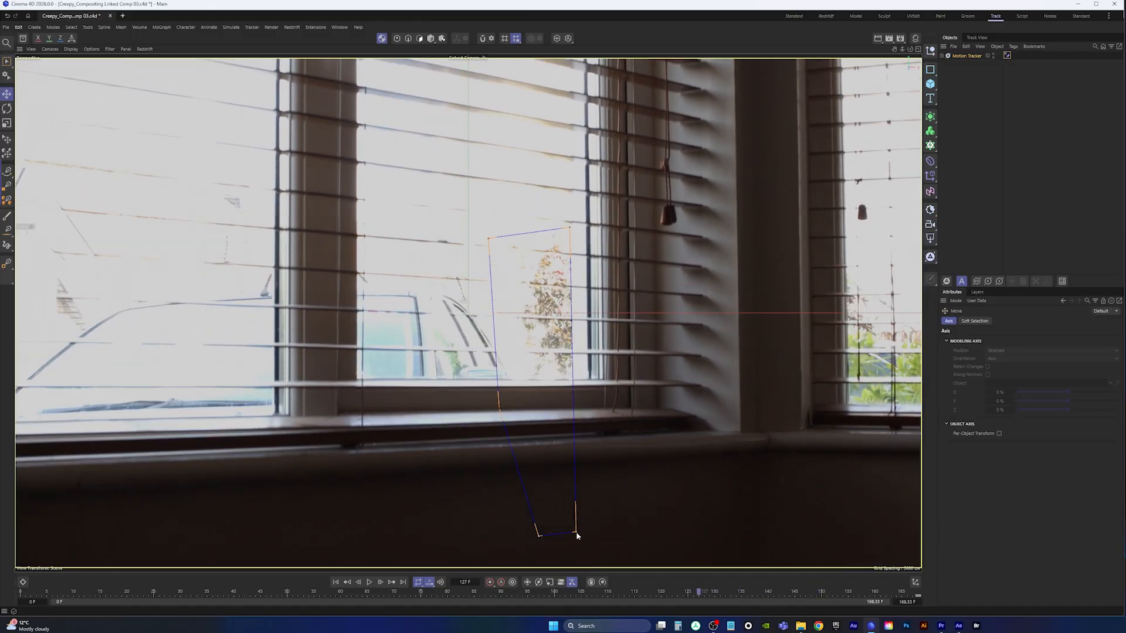
drag(557, 534, 497, 396)
key(space)
key(space)
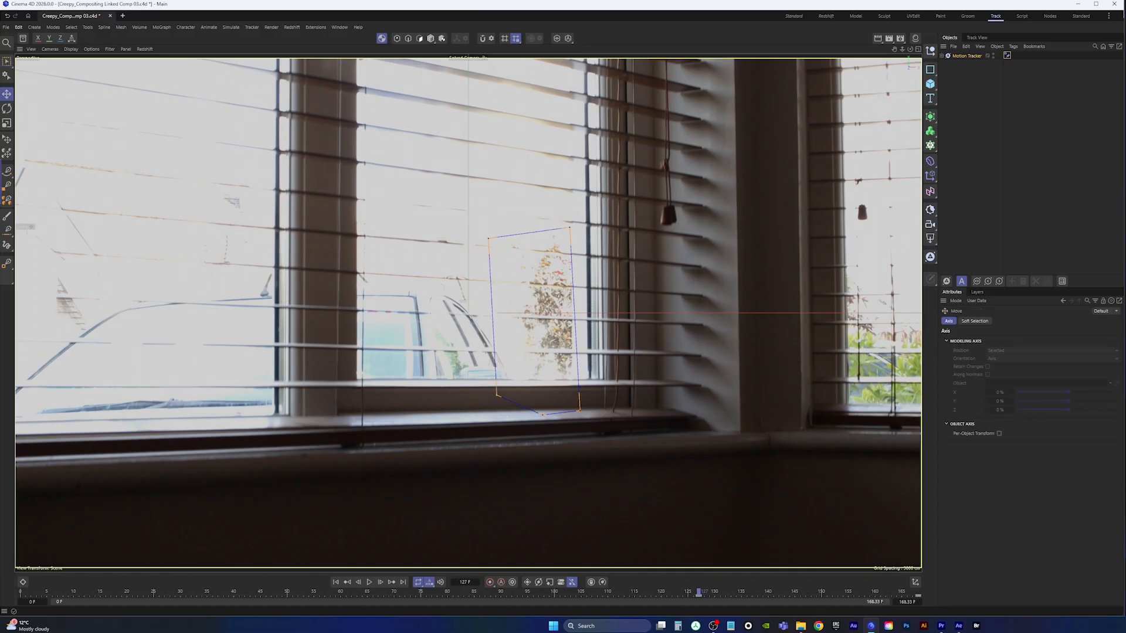
Refine the tree mask's lower edge at frame 127 by raising its bottom points further.
key(space)
drag(526, 437, 665, 388)
key(space)
drag(580, 411, 582, 383)
Reposition the tree mask's points at frame 100 so it covers the tree down to the window sill.
drag(731, 583, 554, 581)
key(space)
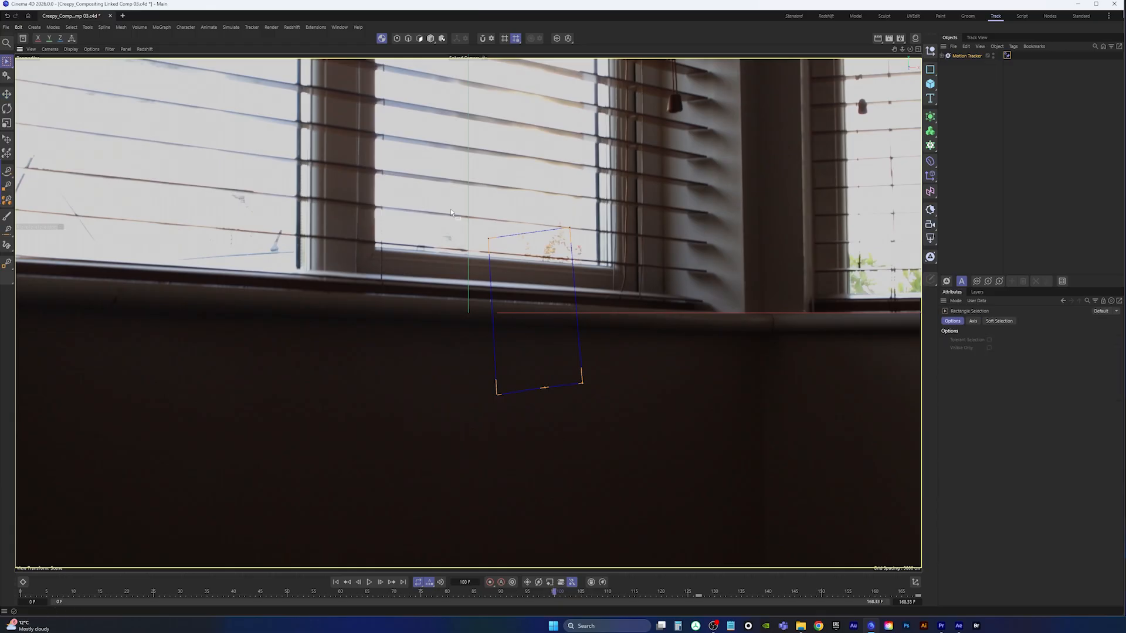
mouse_move(452, 209)
mouse_down()
mouse_move(647, 459)
mouse_move(672, 379)
mouse_up()
key(e)
key(space)
drag(484, 137, 655, 194)
key(space)
drag(596, 148, 596, 200)
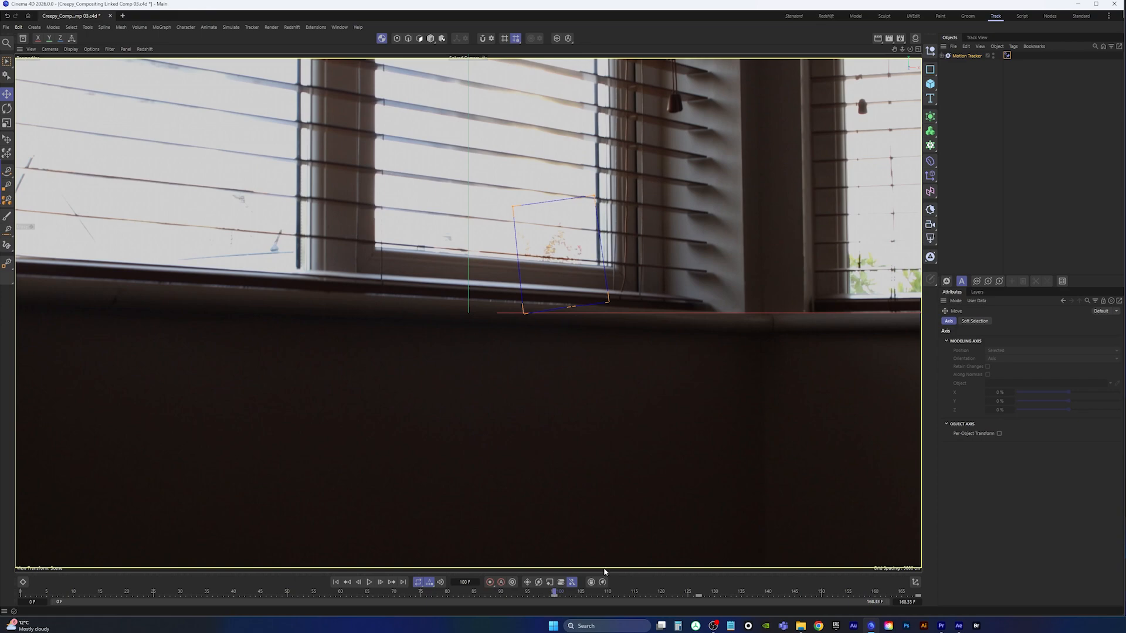
Select the tree's Mask Constraint and set its Active From frame to 90.
drag(554, 593, 930, 602)
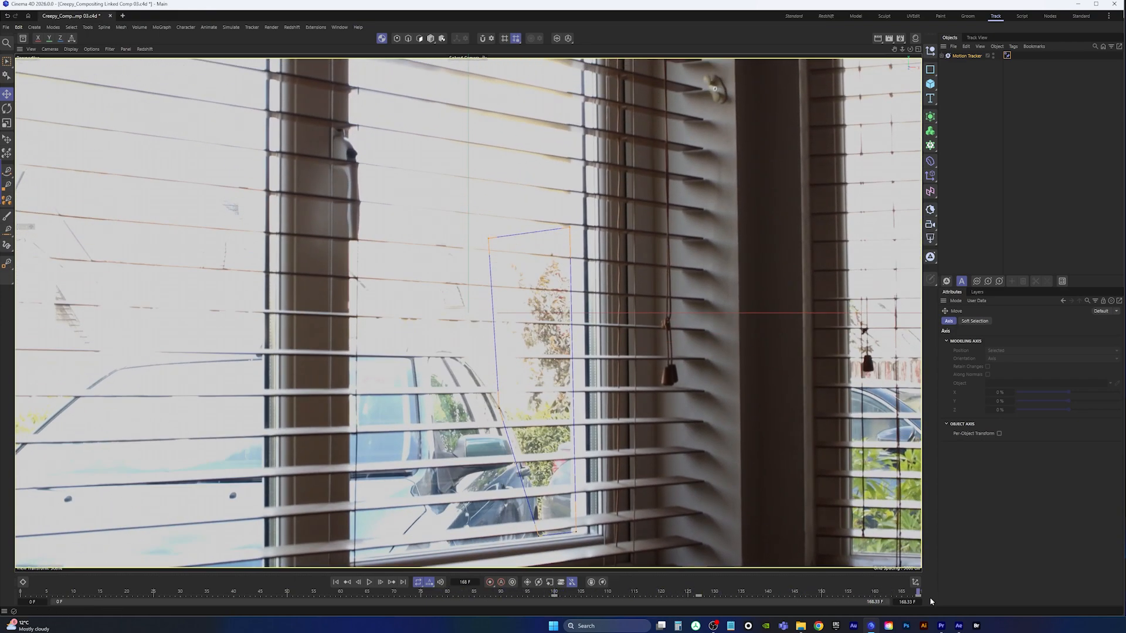
click(1007, 55)
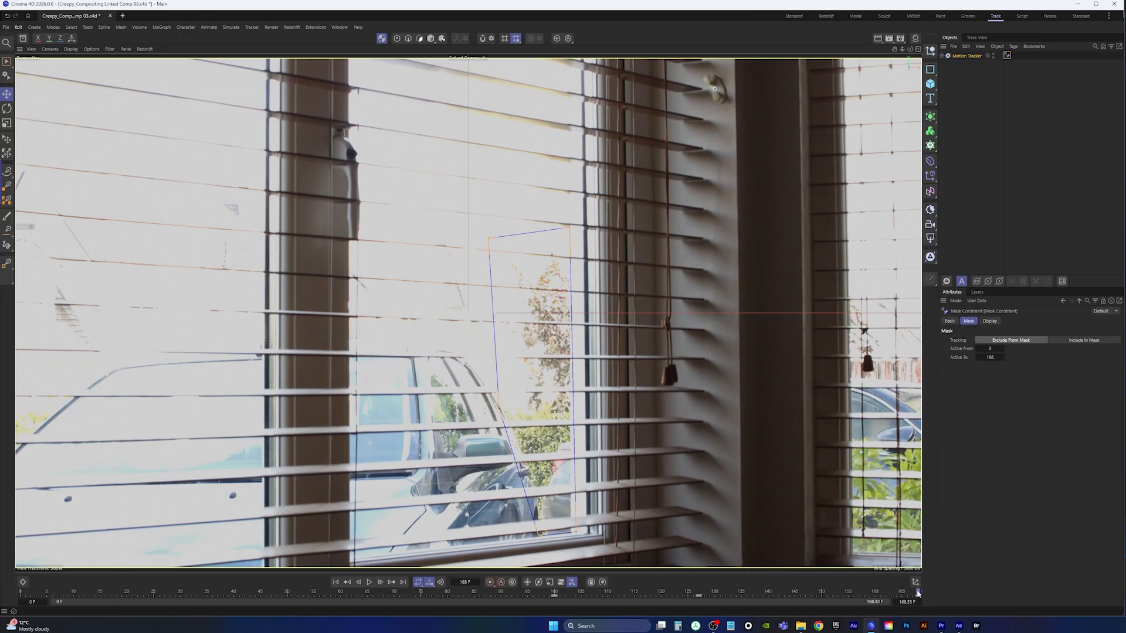
drag(918, 594, 502, 601)
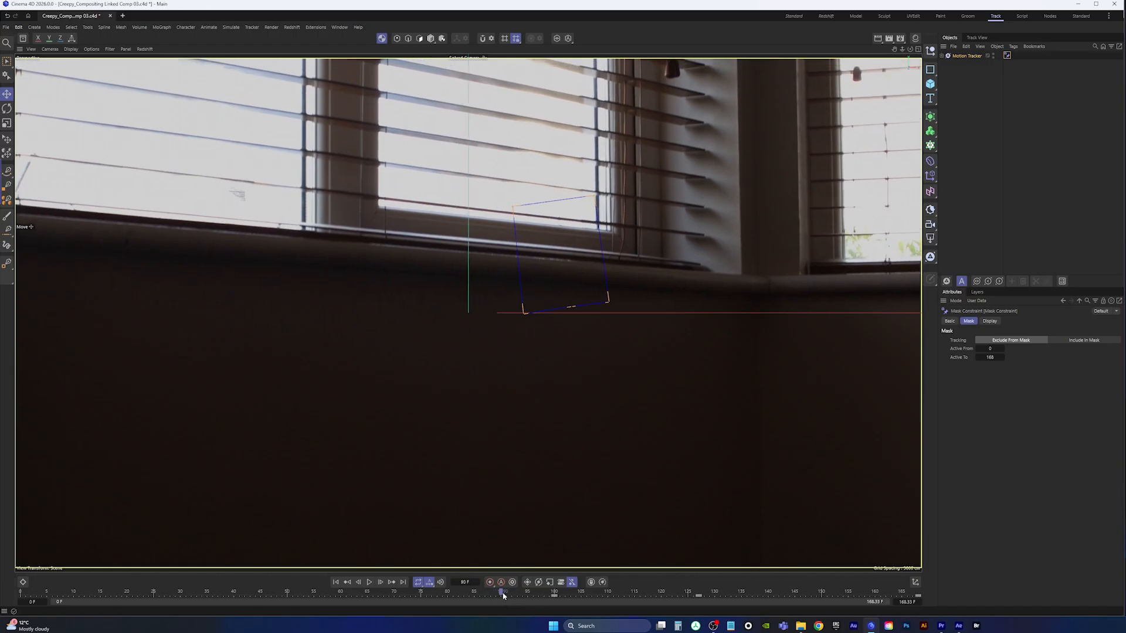
double_click(989, 349)
Check how the tree mask follows the shot, go to the last frame and save the project.
drag(501, 593, 608, 587)
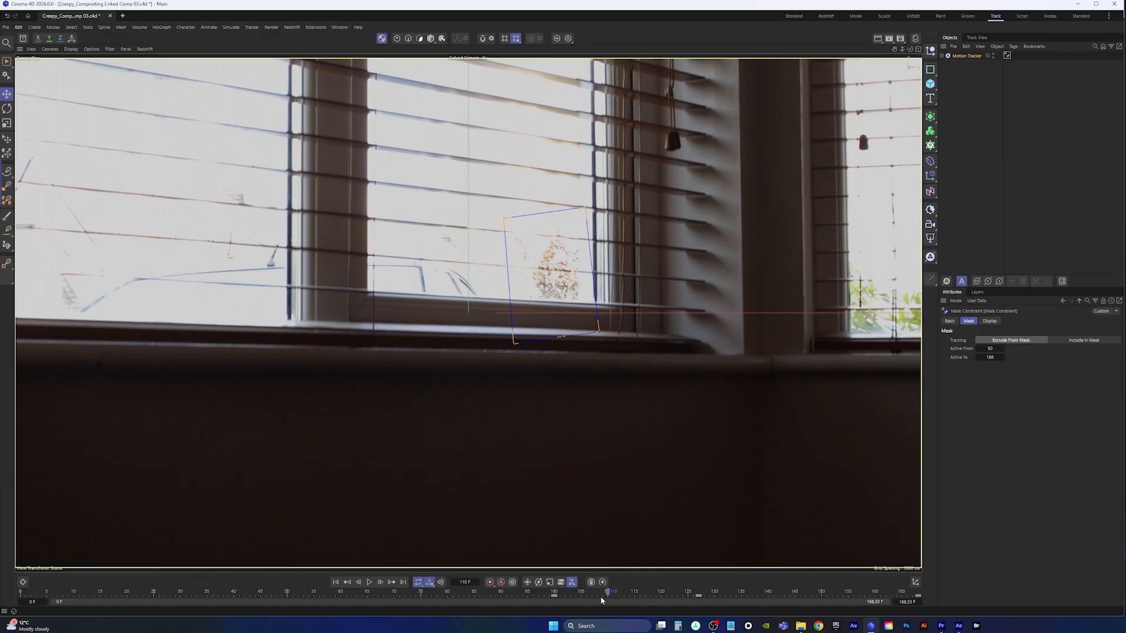
drag(608, 593, 684, 586)
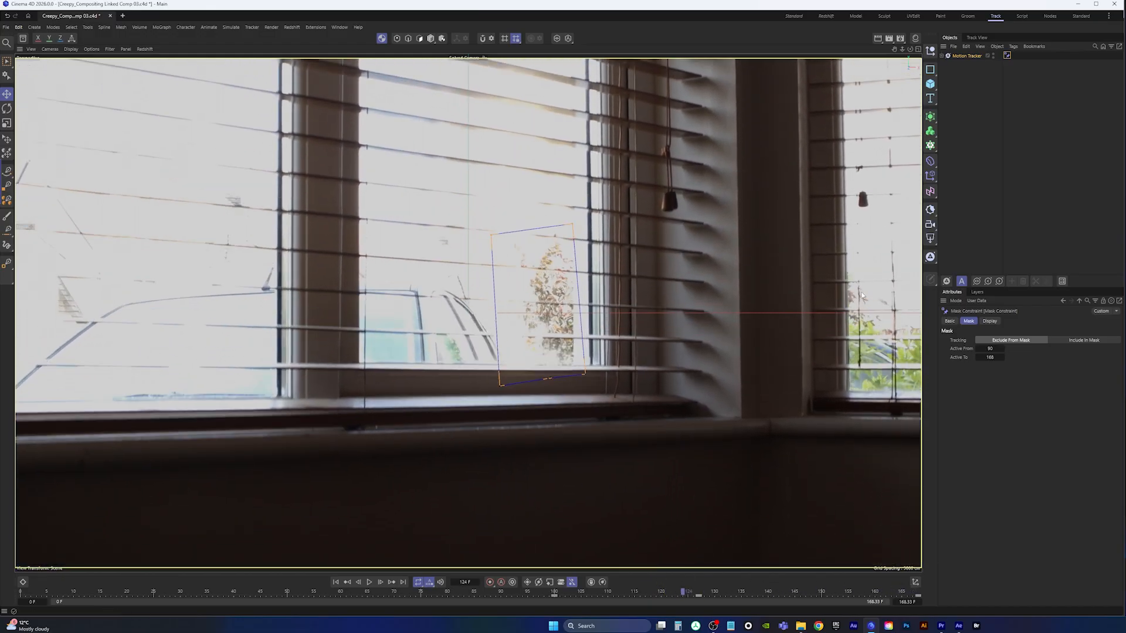
click(369, 582)
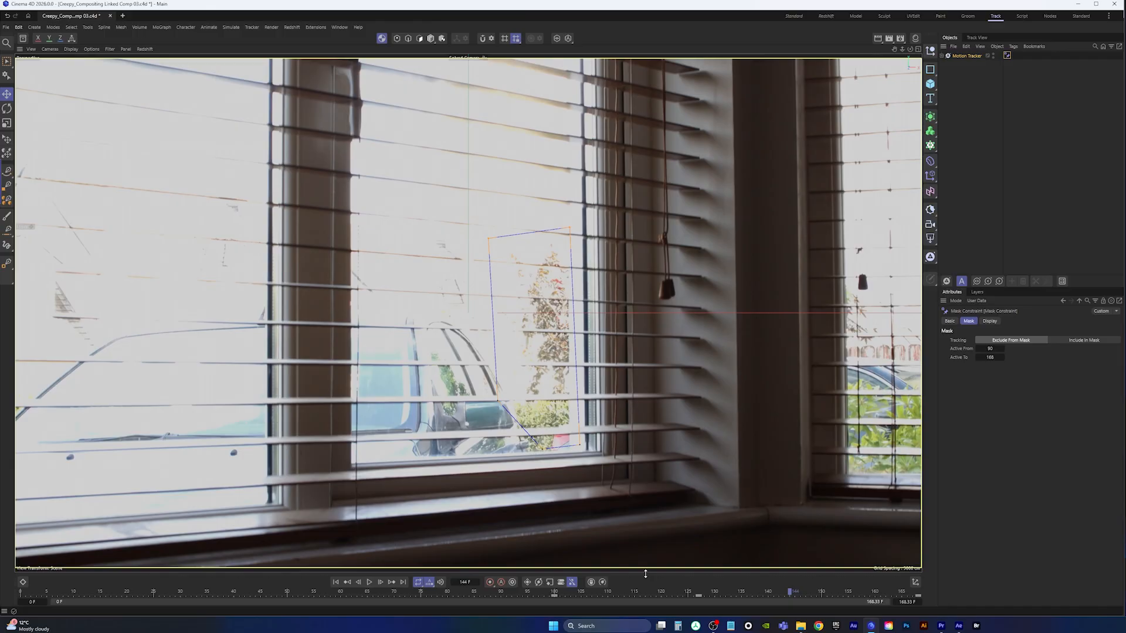
click(402, 582)
click(6, 27)
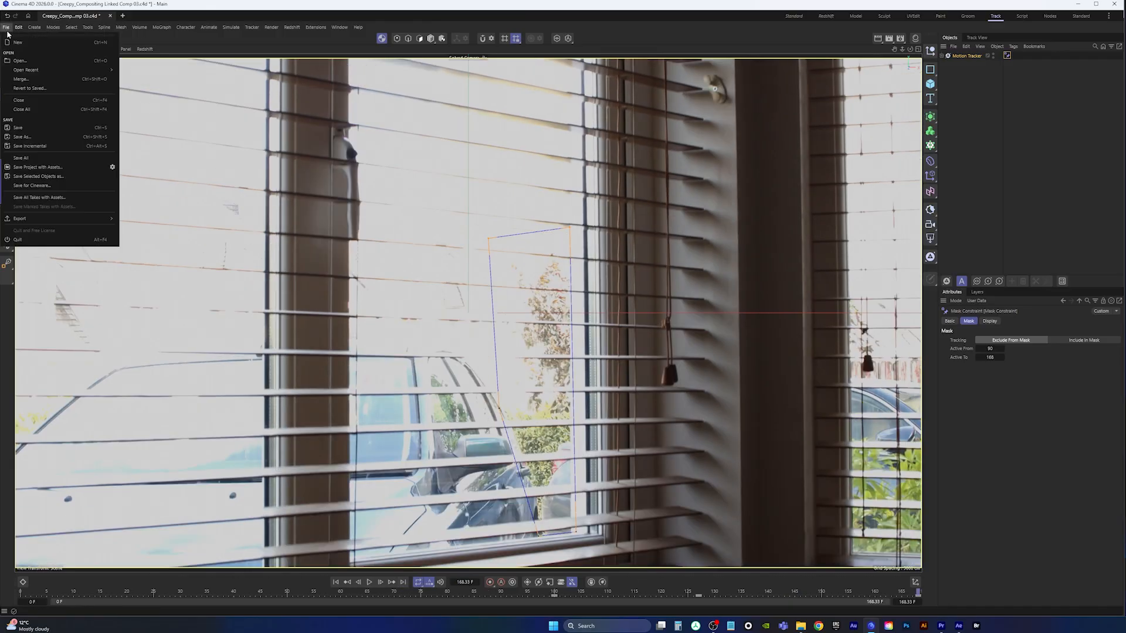
click(28, 127)
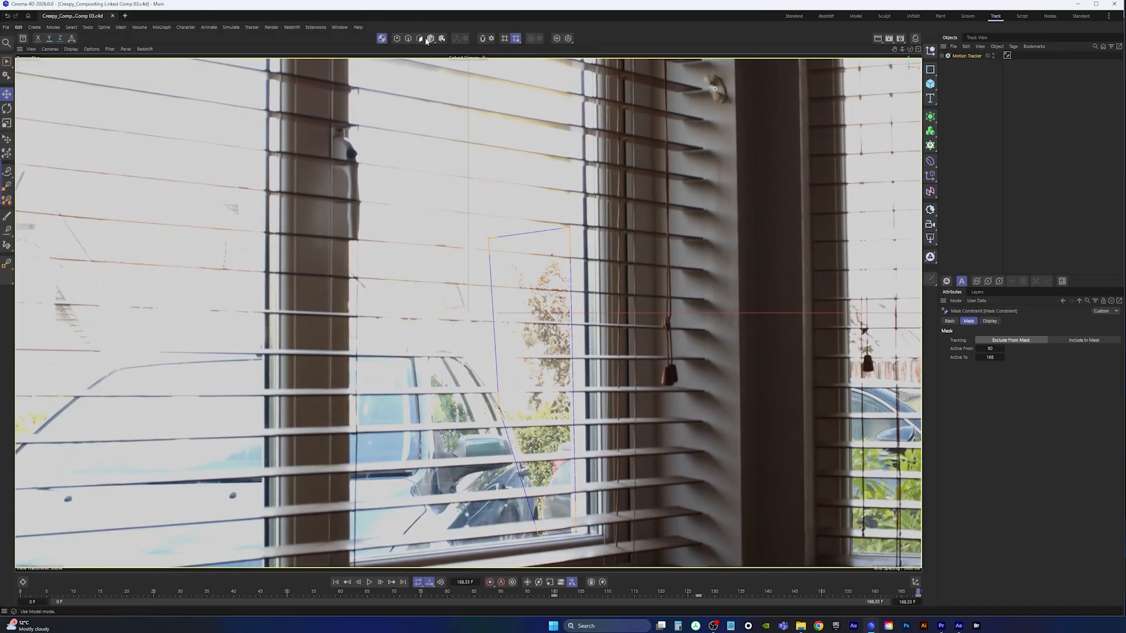
Draw a second closed tracking mask around the outdoor background between the blinds of the right-hand window at the last frame.
click(252, 27)
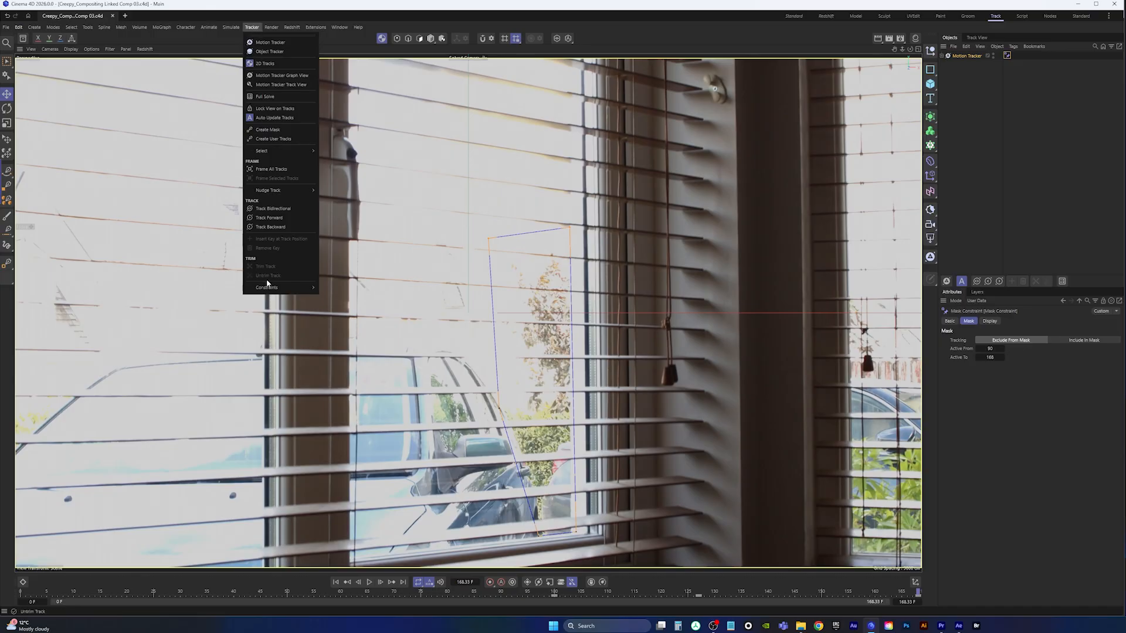
click(279, 129)
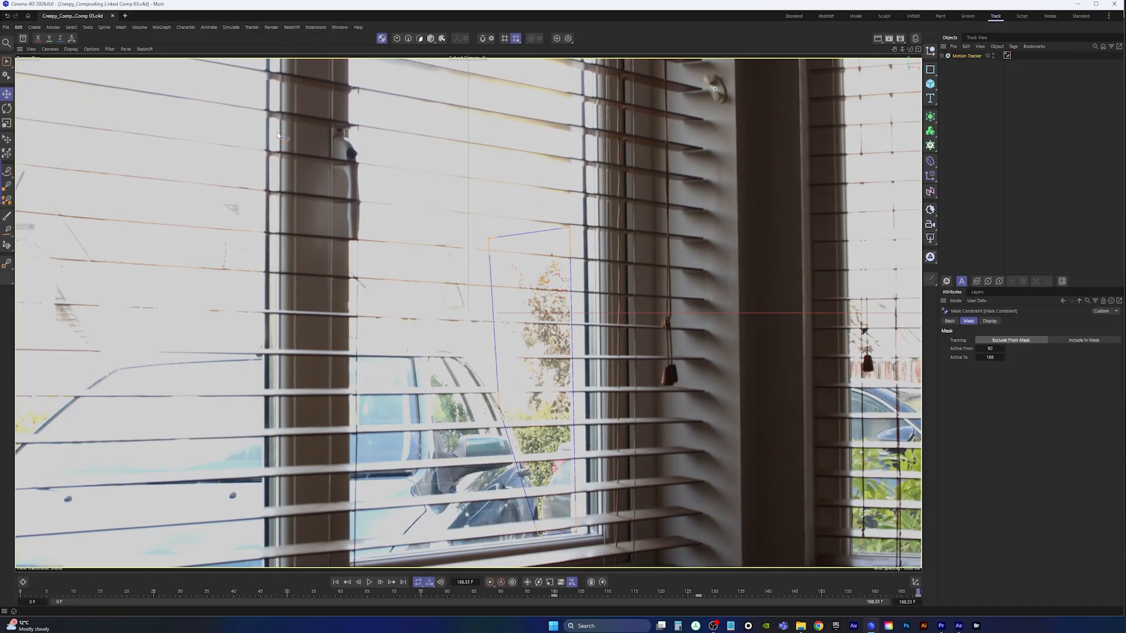
click(843, 283)
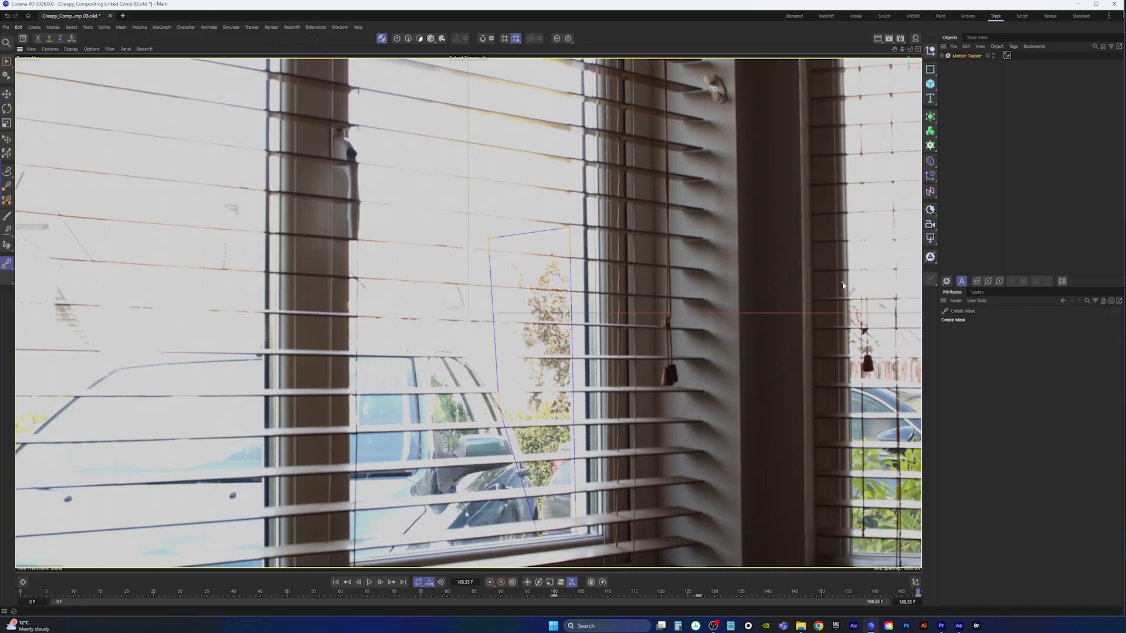
click(884, 387)
click(842, 384)
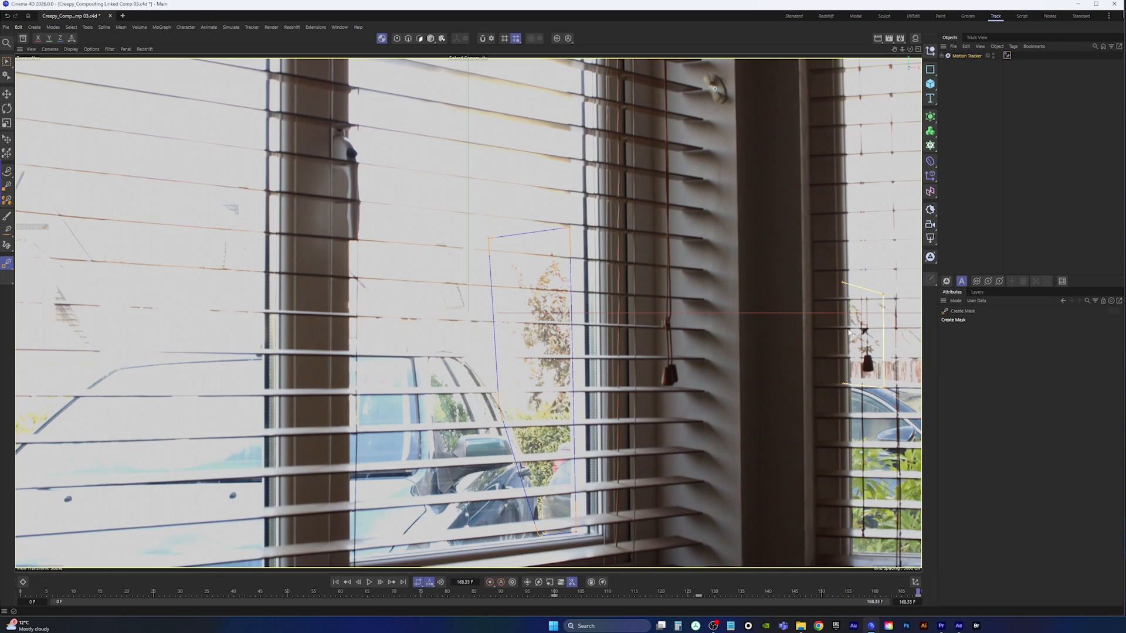
click(843, 284)
Move the second mask up over the foliage in the right-hand window at frame 123.
key(space)
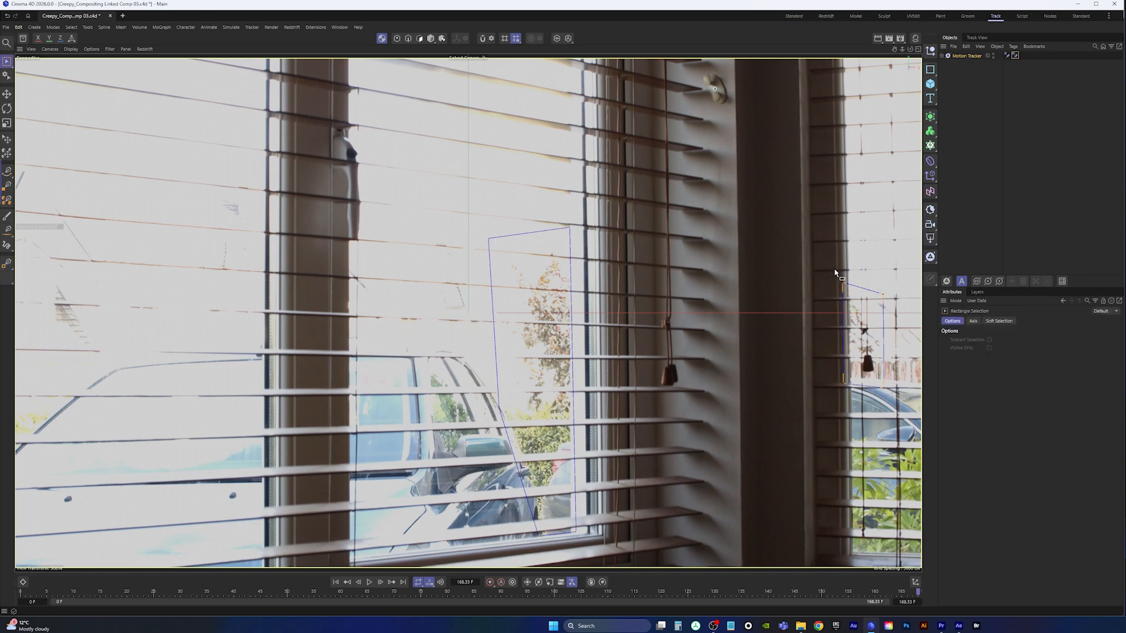
drag(837, 269, 844, 285)
key(e)
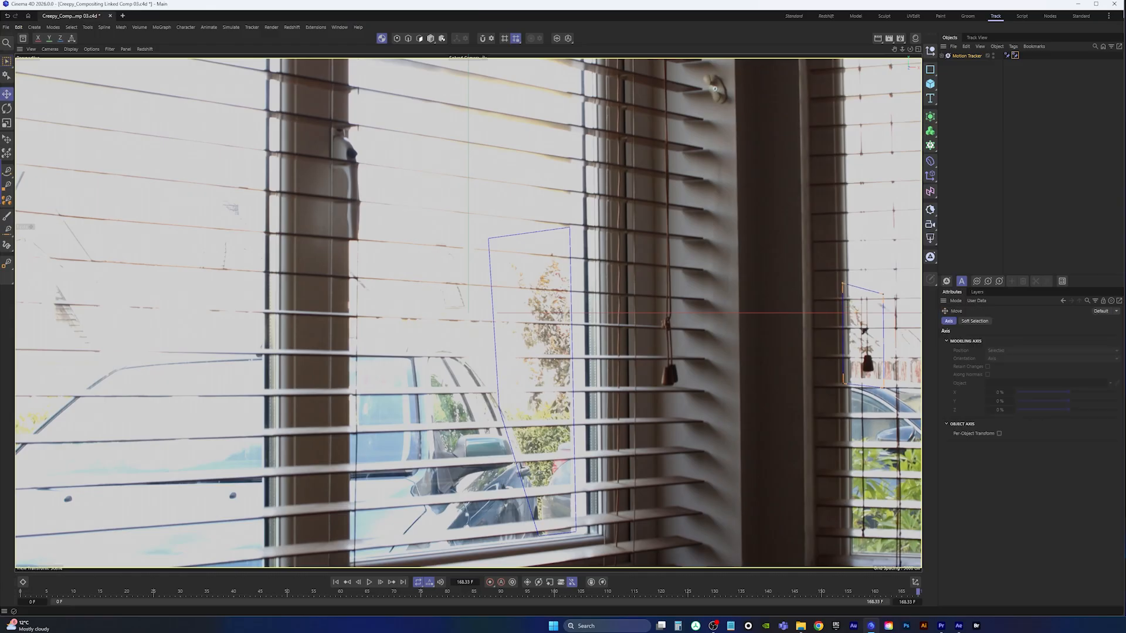
drag(919, 594, 677, 590)
key(0)
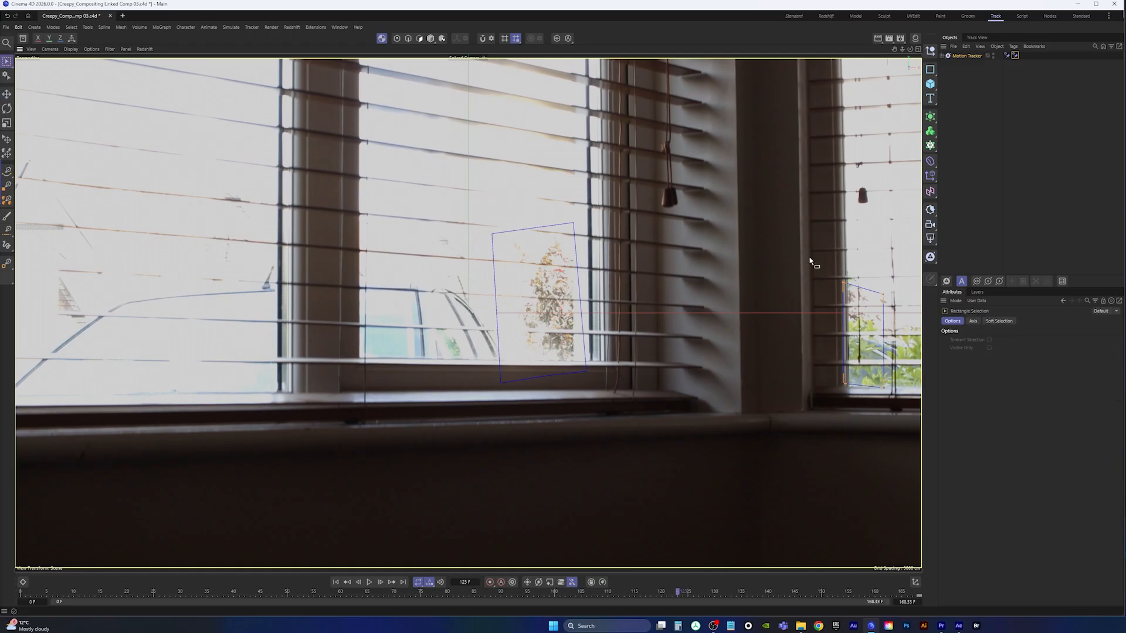
drag(817, 257, 940, 450)
key(e)
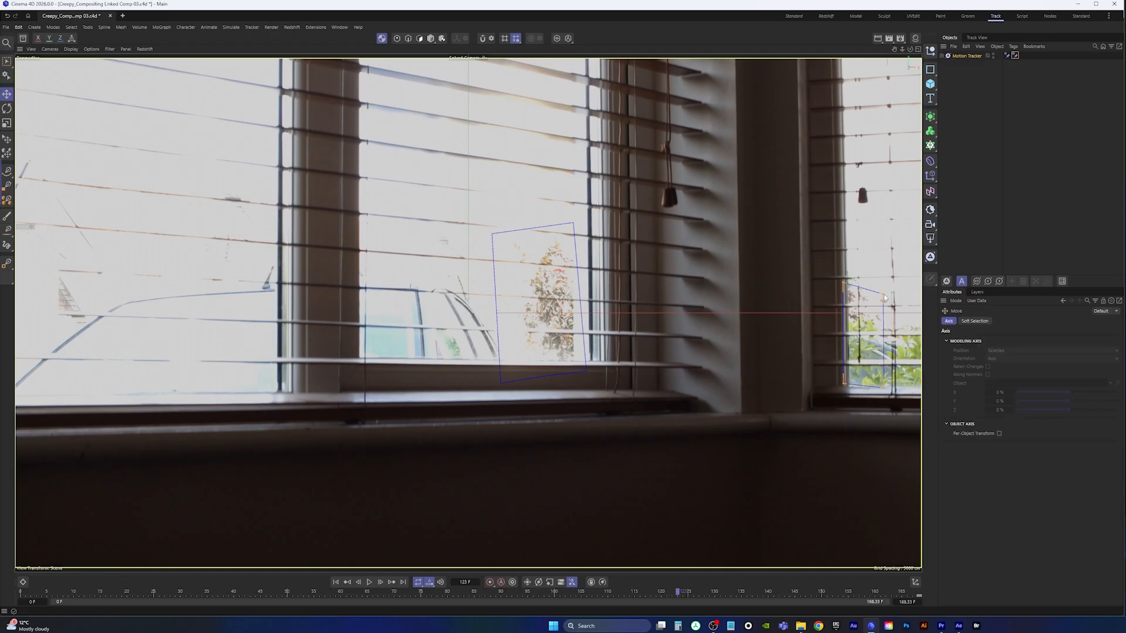
drag(863, 336, 857, 293)
Raise the second mask at frame 95 to cover the foliage above the right-hand window sill.
drag(679, 594, 530, 592)
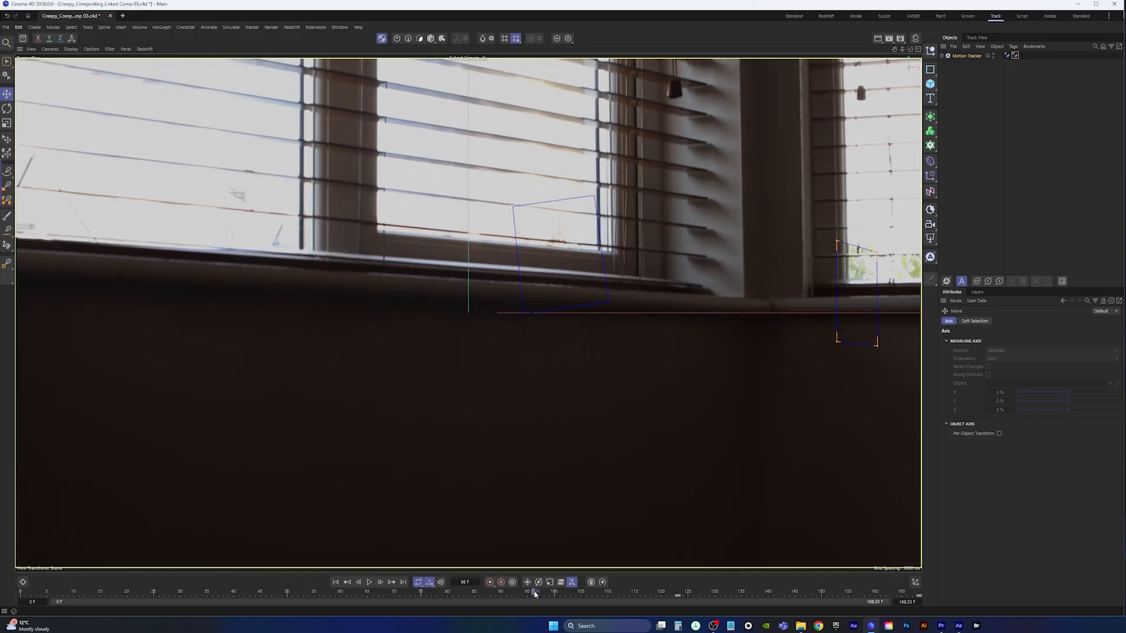
key(0)
drag(806, 232, 910, 410)
key(e)
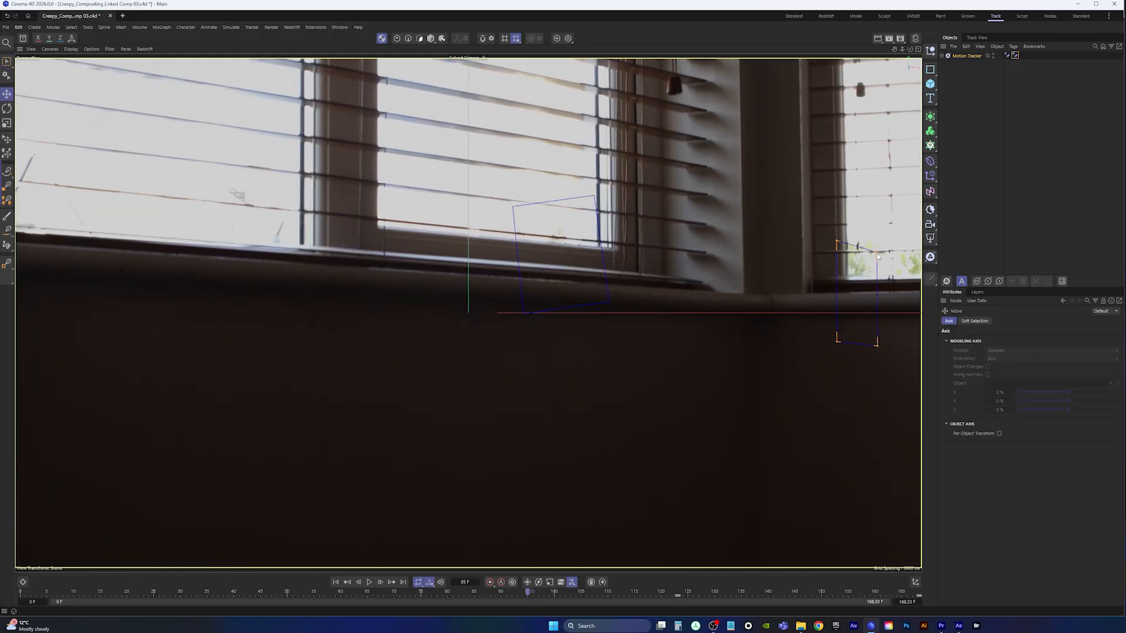
mouse_move(877, 254)
mouse_down()
mouse_move(876, 205)
mouse_move(878, 226)
mouse_up()
key(0)
key(e)
Set the second Mask Constraint's Active From frame to 95 and review both masks through to the last frame.
click(1015, 55)
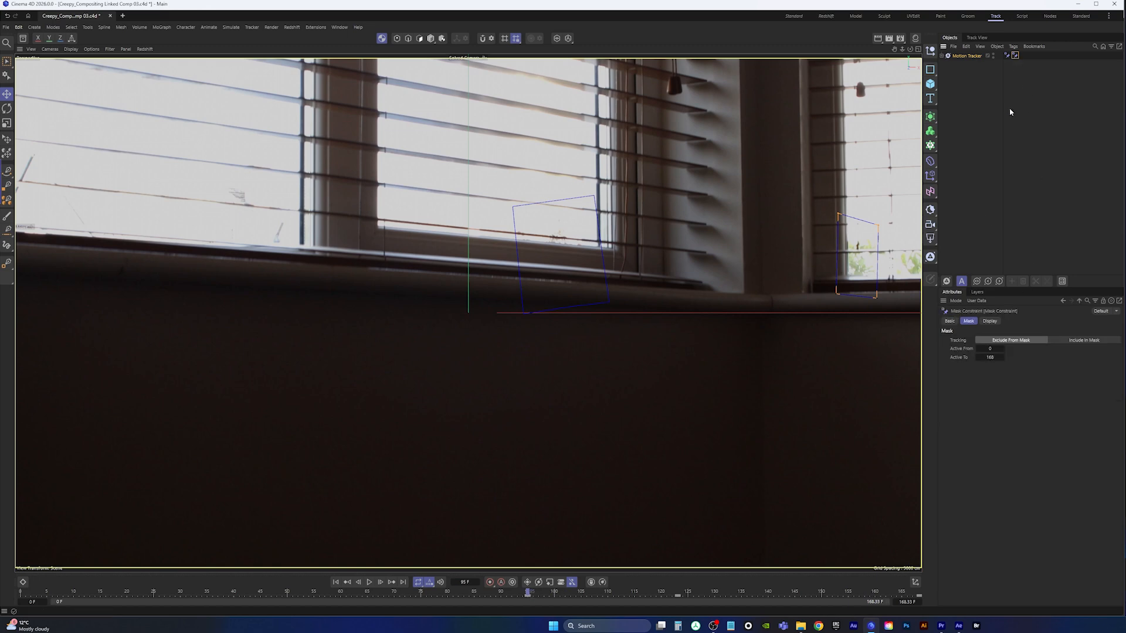
click(989, 349)
click(369, 581)
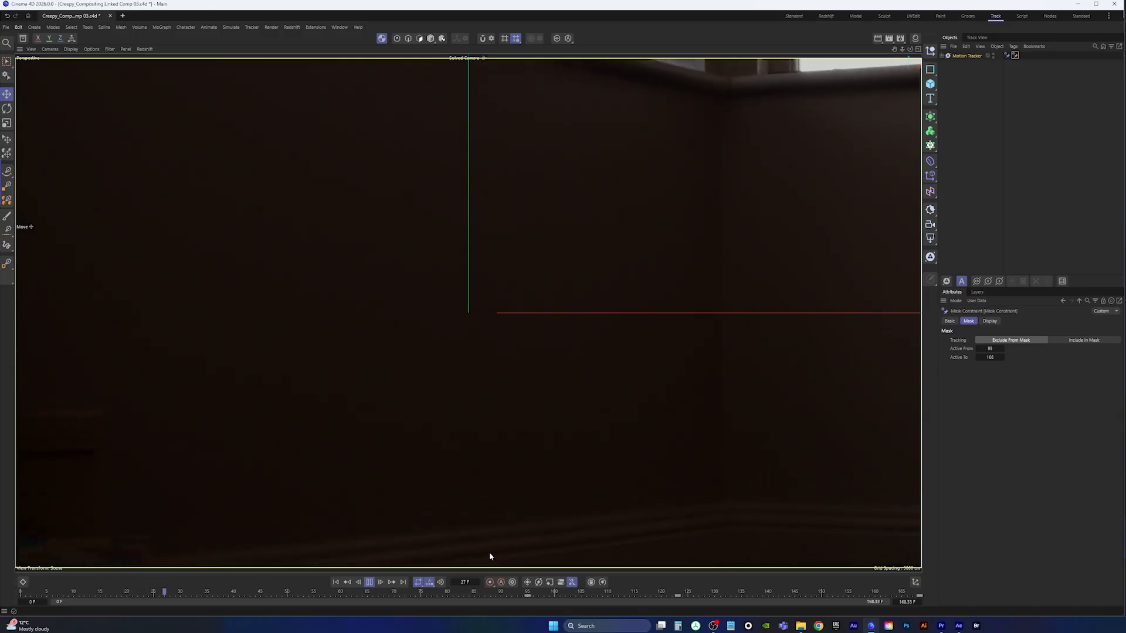
click(368, 586)
drag(437, 594, 936, 586)
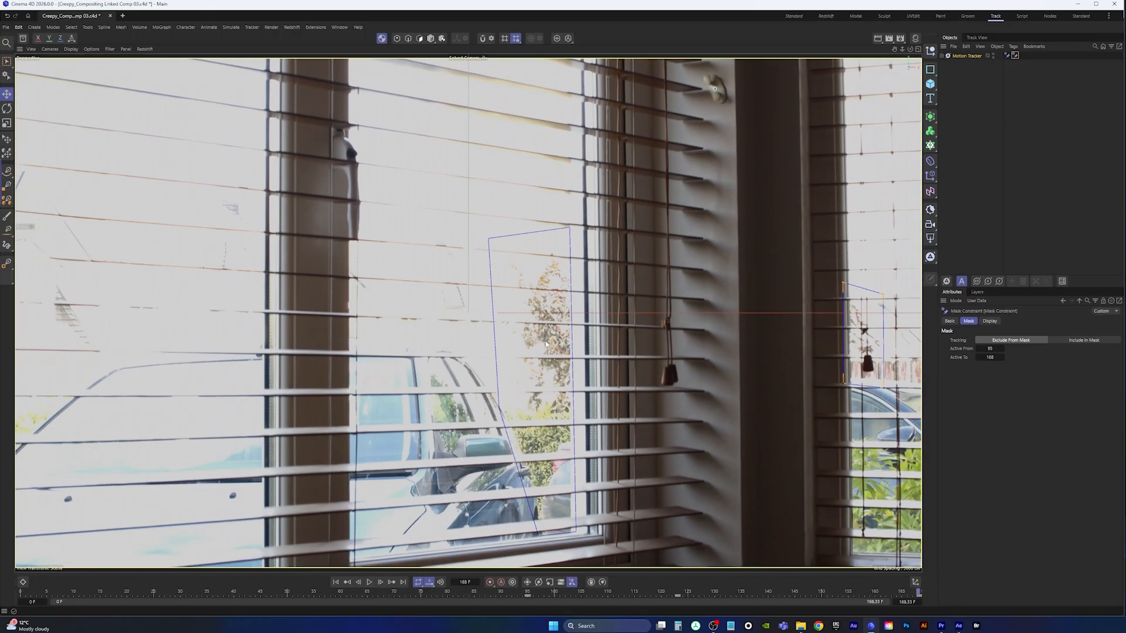
Save the project and check the output page of the render settings.
click(5, 27)
click(23, 134)
click(905, 42)
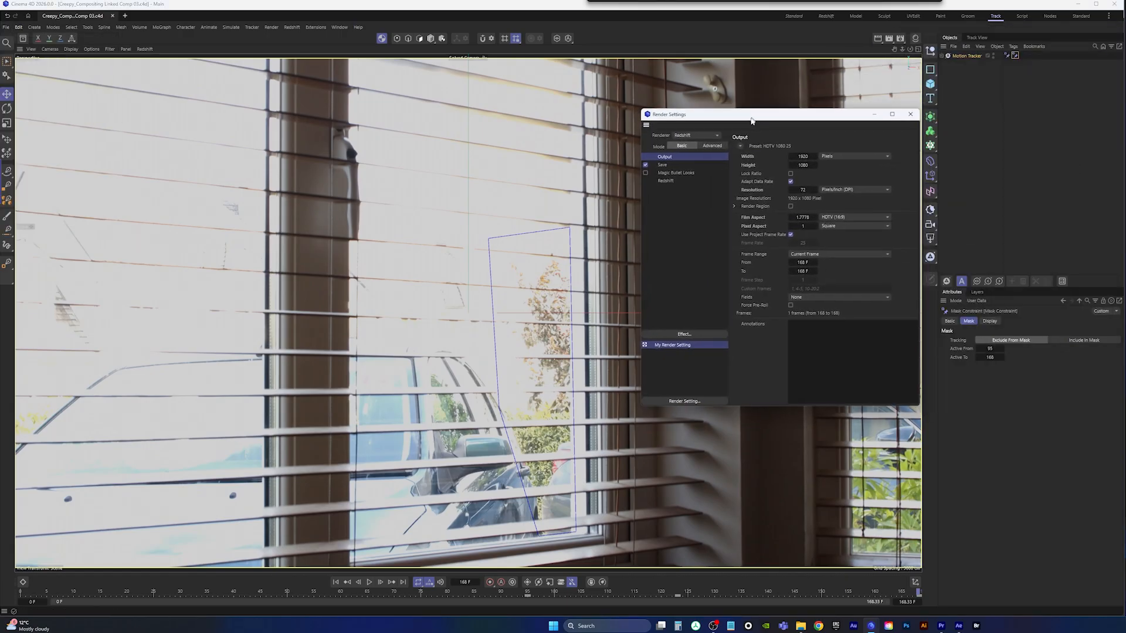
click(910, 116)
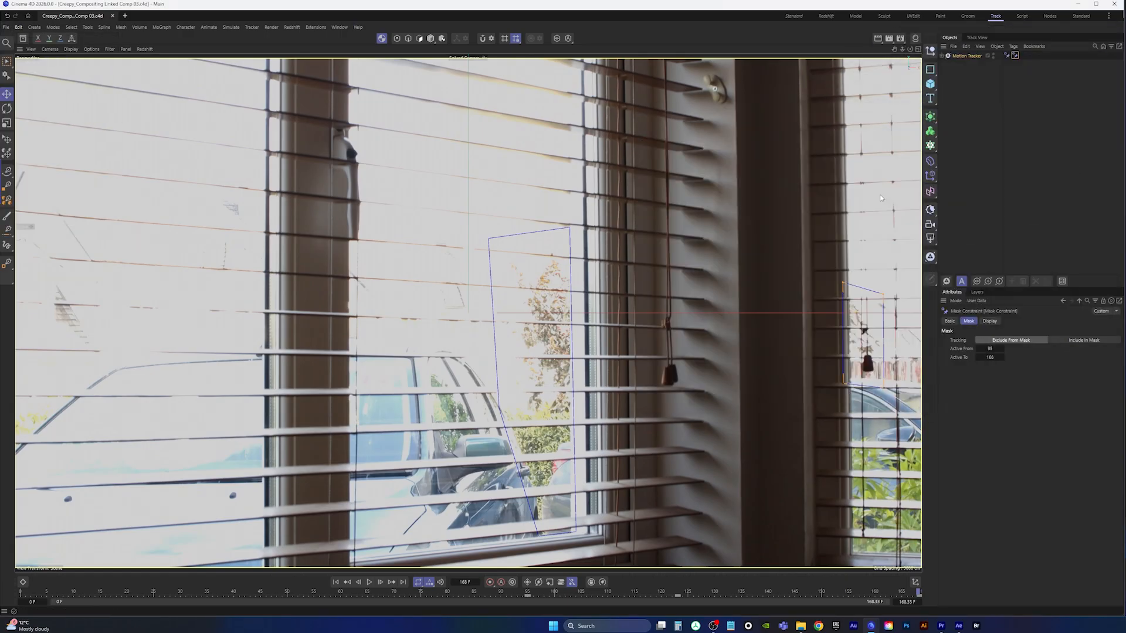
Set the Motion Tracker's automatic tracking to 900 tracks and create the auto tracks at frame 0.
click(336, 583)
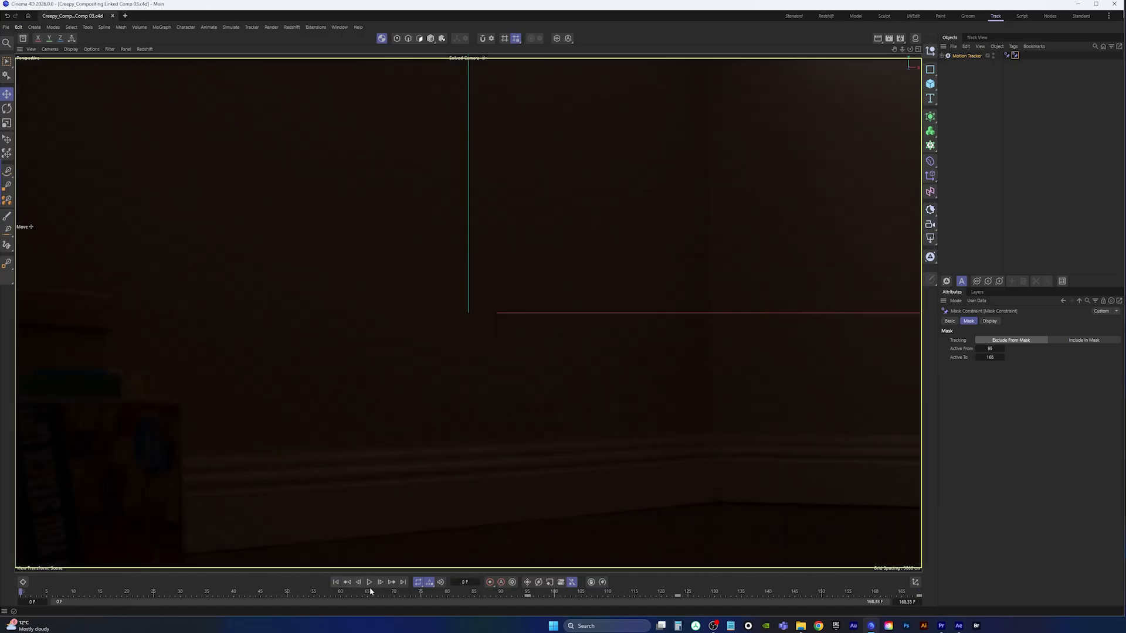
click(971, 55)
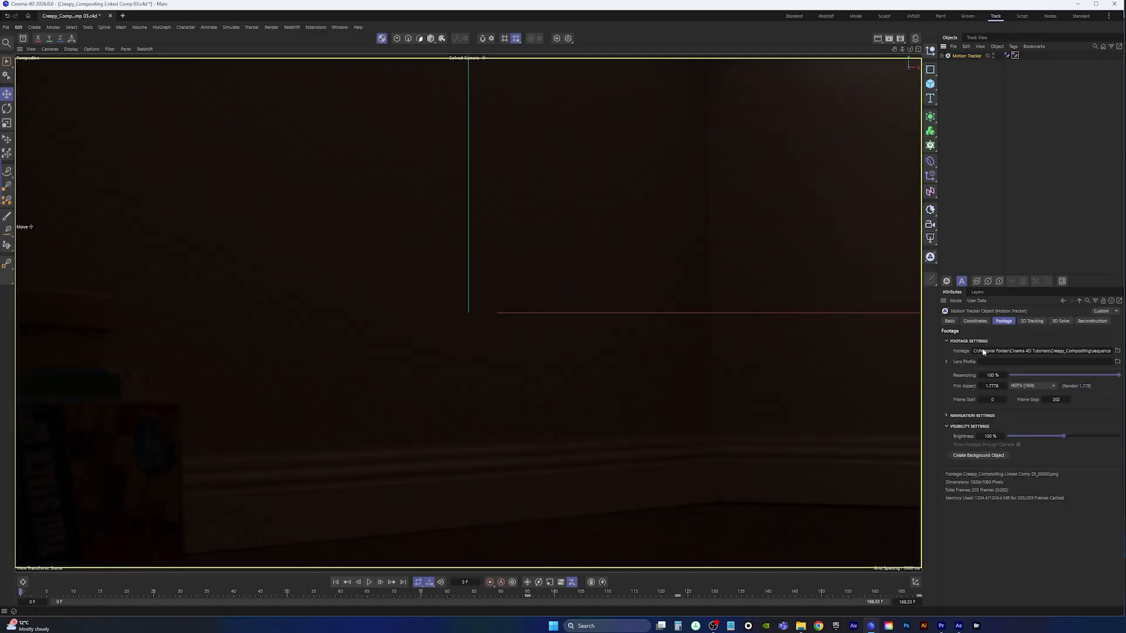
click(1032, 320)
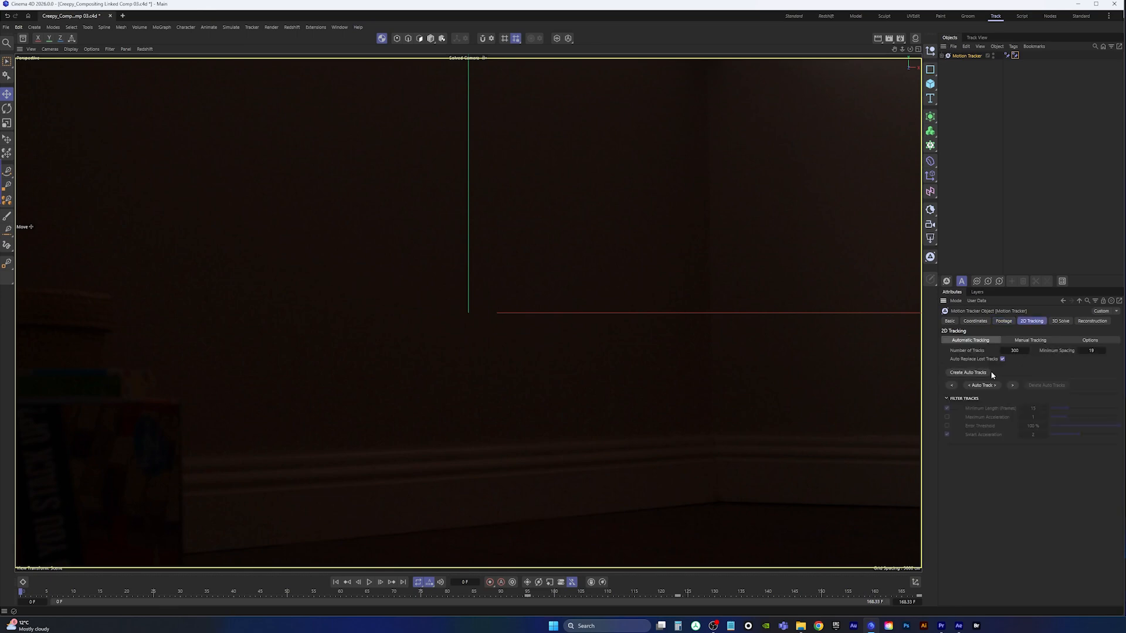
click(1020, 352)
text(900)
click(980, 374)
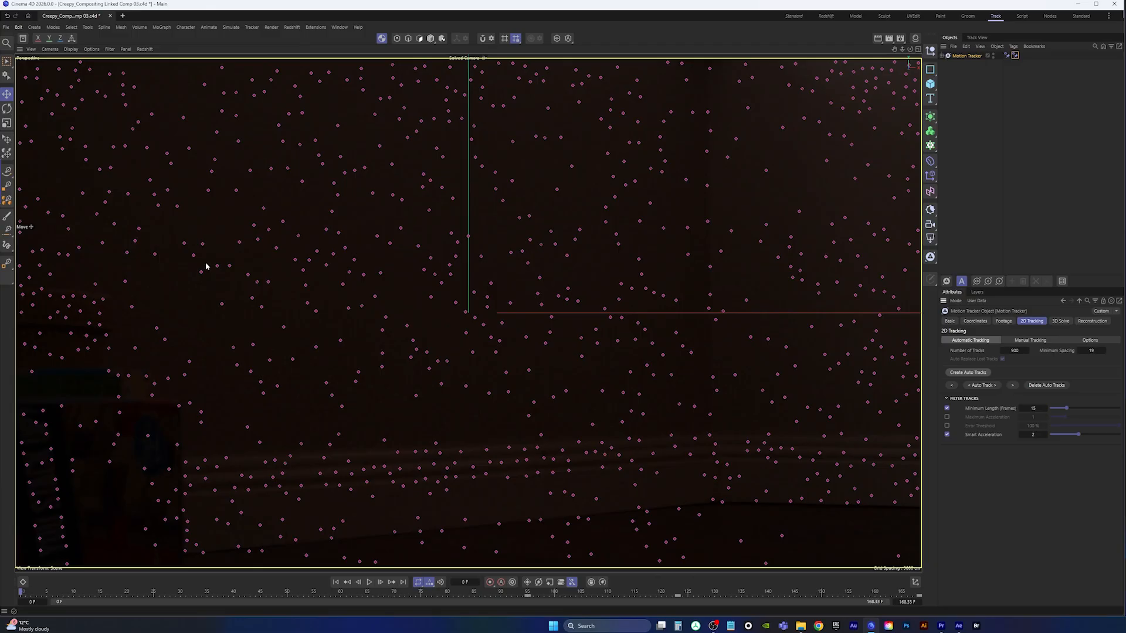
Select the auto tracks on the blank wall above the skirting board with Lasso Selection and delete them.
click(7, 62)
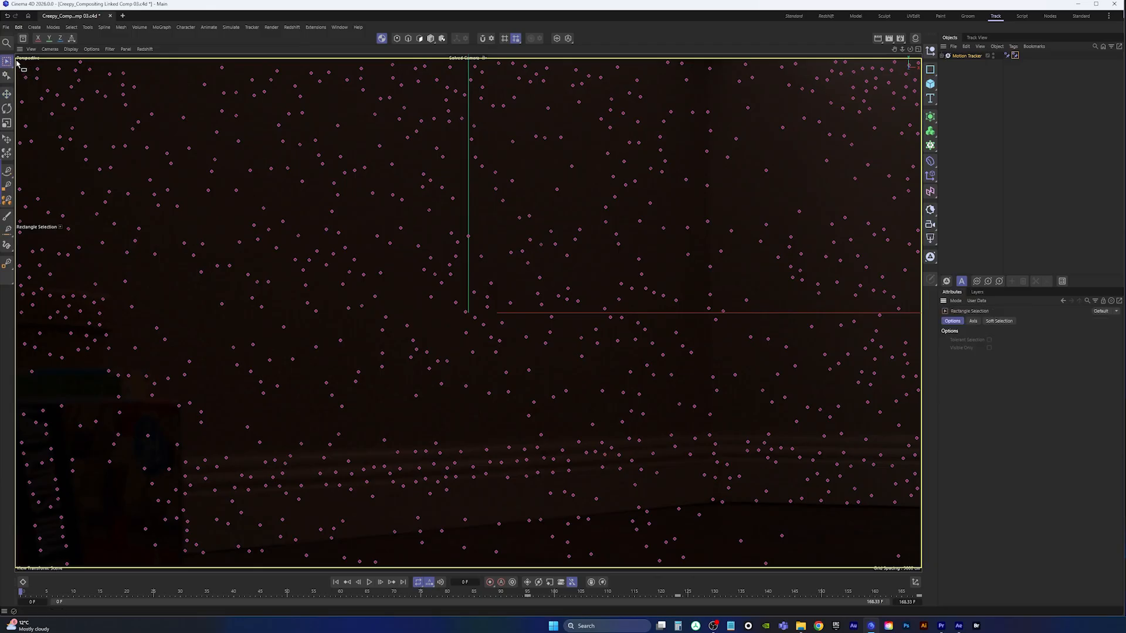
drag(18, 62, 919, 432)
click(8, 62)
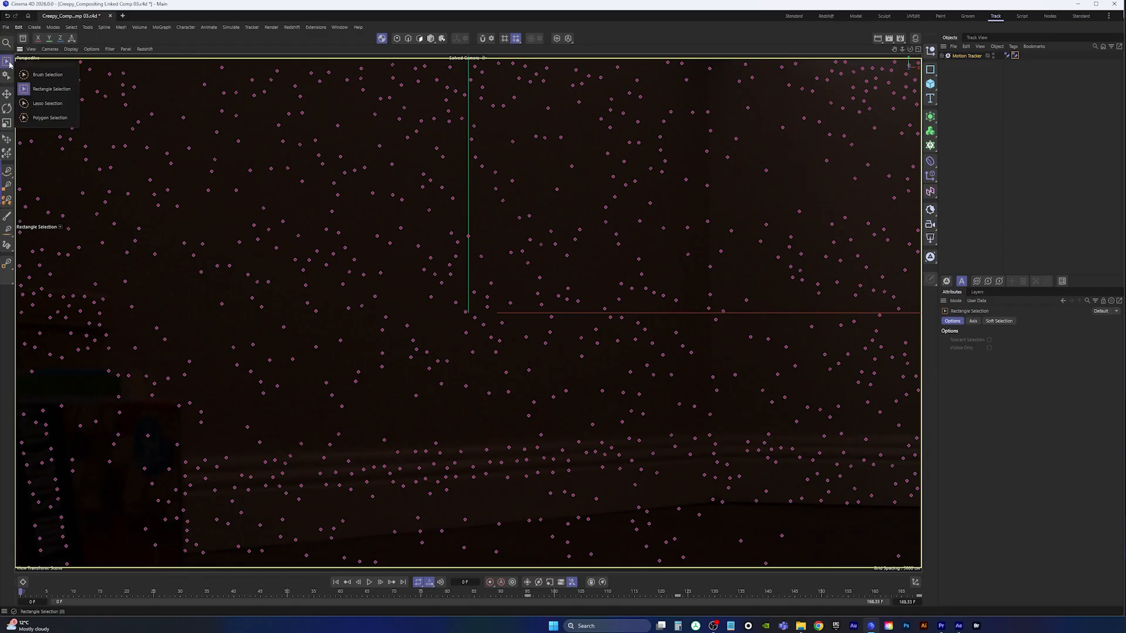
click(47, 103)
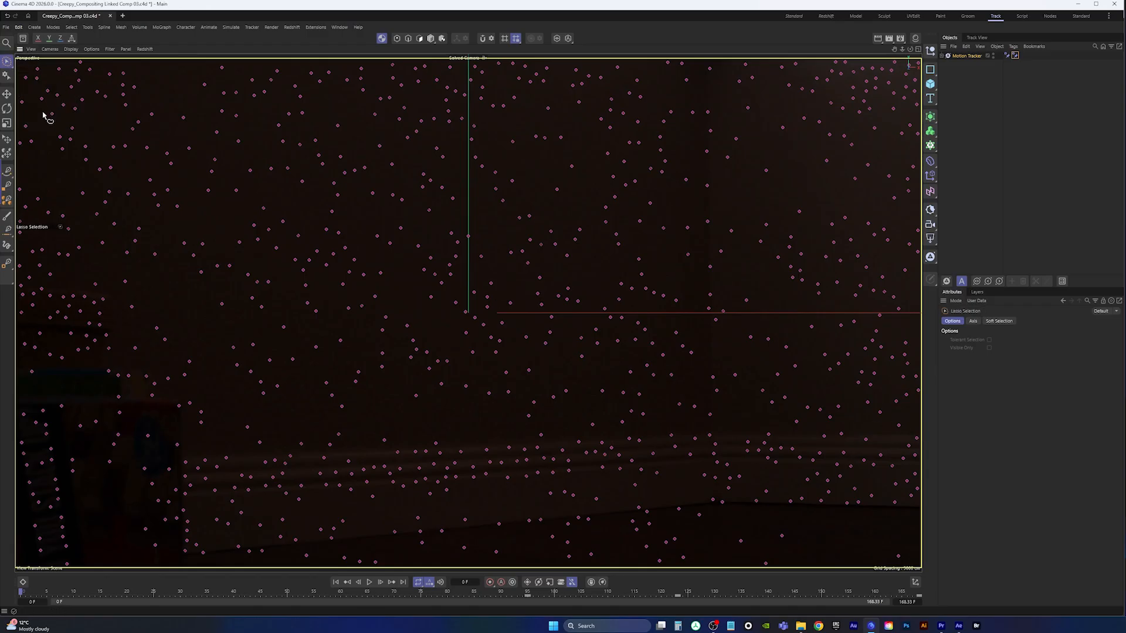
mouse_move(23, 118)
mouse_down()
mouse_move(16, 74)
mouse_move(91, 52)
mouse_move(694, 50)
mouse_move(975, 218)
mouse_move(623, 393)
mouse_up()
click(965, 68)
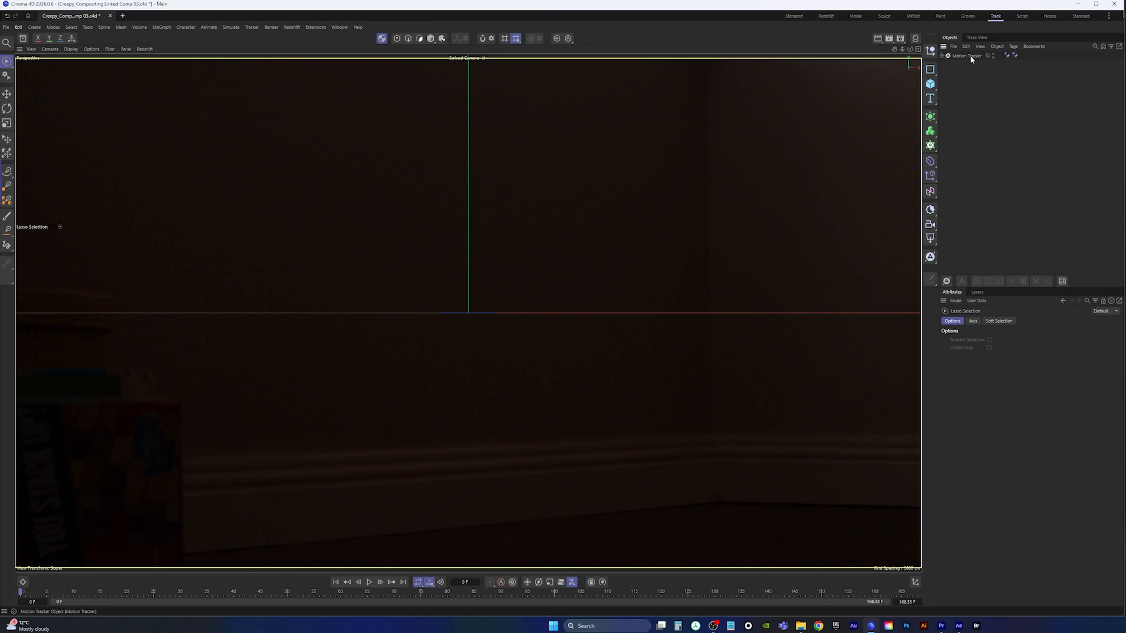
click(969, 56)
mouse_move(28, 97)
mouse_down()
mouse_move(25, 76)
mouse_move(70, 56)
mouse_move(673, 60)
mouse_move(967, 82)
mouse_move(894, 64)
mouse_move(974, 157)
mouse_move(990, 270)
mouse_move(982, 351)
mouse_move(898, 437)
mouse_move(732, 433)
mouse_move(183, 458)
mouse_move(108, 327)
mouse_move(9, 326)
mouse_move(6, 75)
mouse_move(30, 59)
mouse_up()
key(Delete)
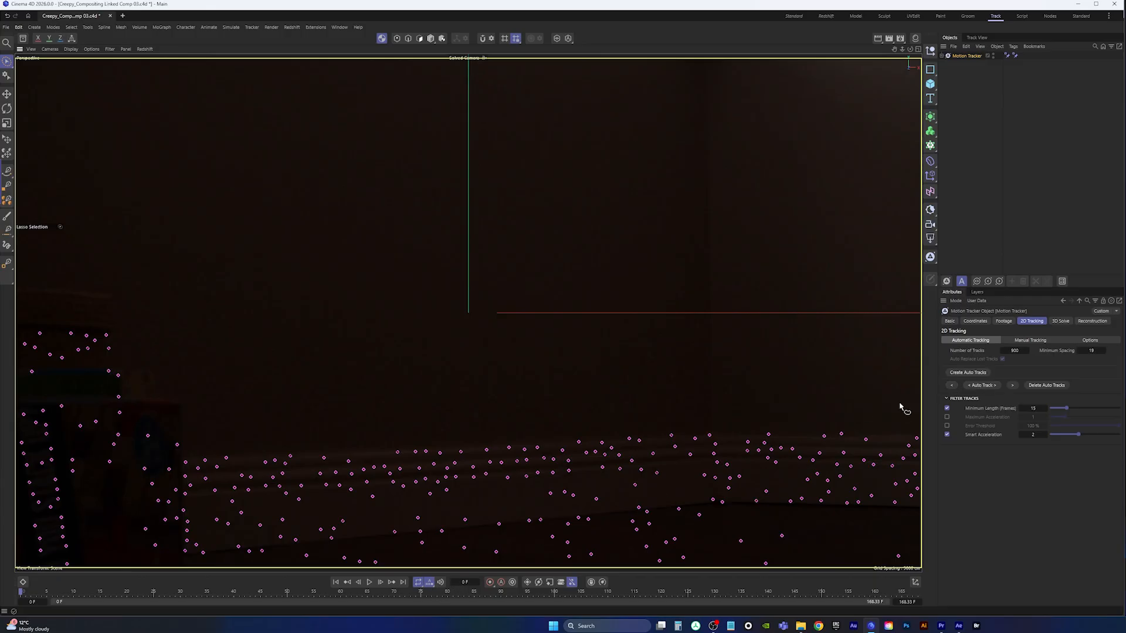
Auto-track the remaining skirting board and box points forward from frame 0 and delete all resulting tracks.
click(1013, 386)
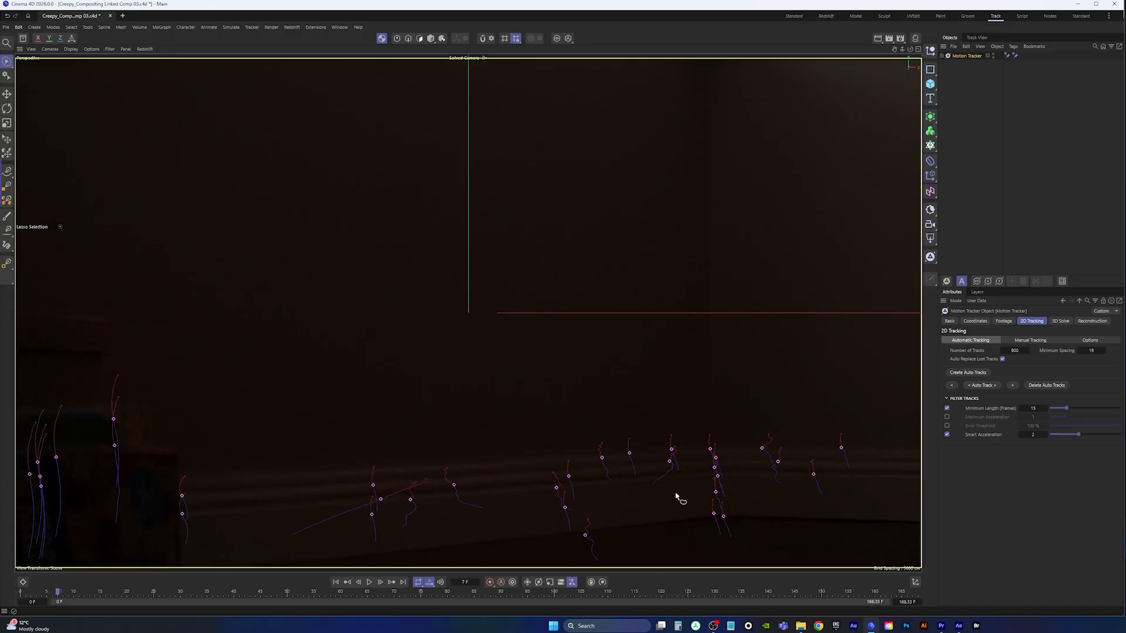
mouse_move(63, 593)
mouse_down()
mouse_move(111, 594)
mouse_move(43, 595)
mouse_move(154, 600)
mouse_move(46, 598)
mouse_move(57, 599)
mouse_up()
key(0)
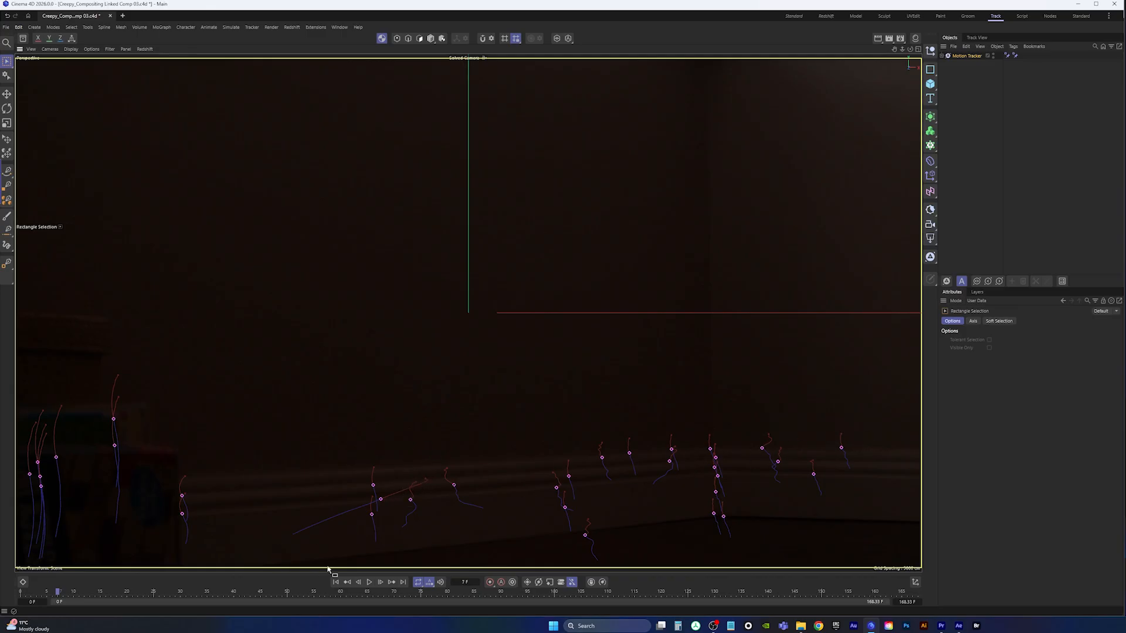
drag(56, 594, 0, 597)
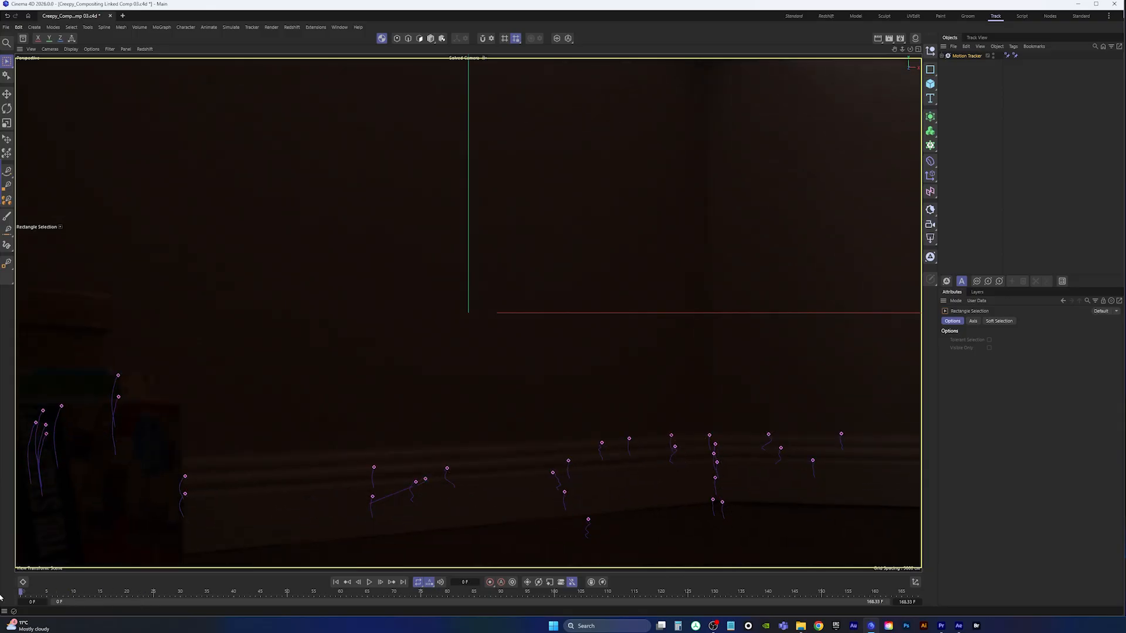
drag(904, 283, 469, 588)
key(Delete)
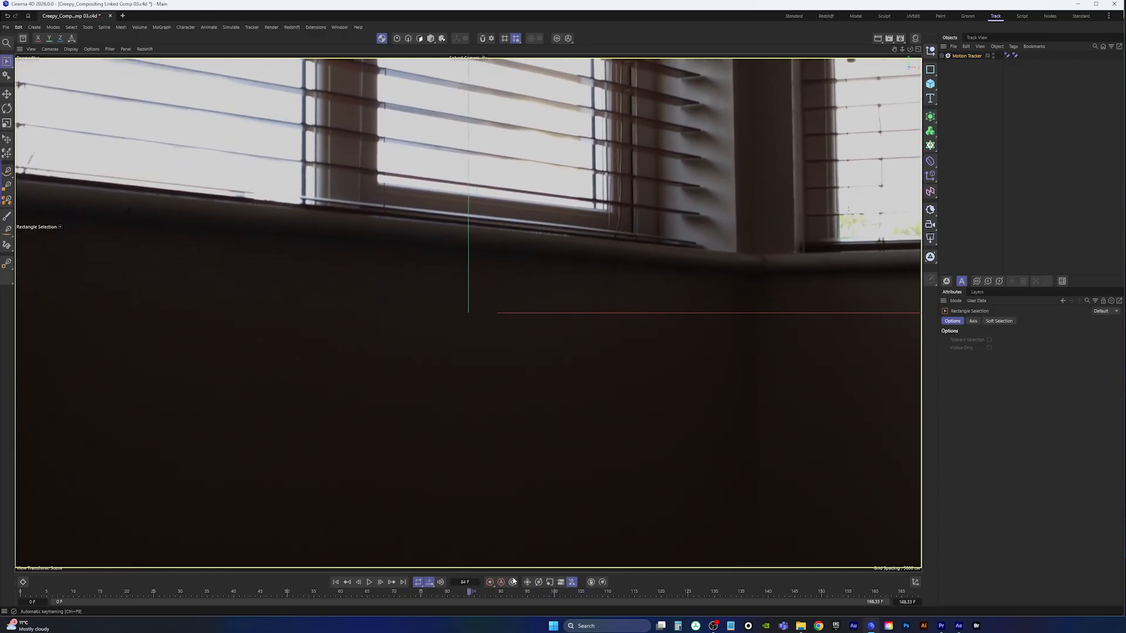
Create a new set of automatic tracks for the Motion Tracker at frame 84.
click(968, 56)
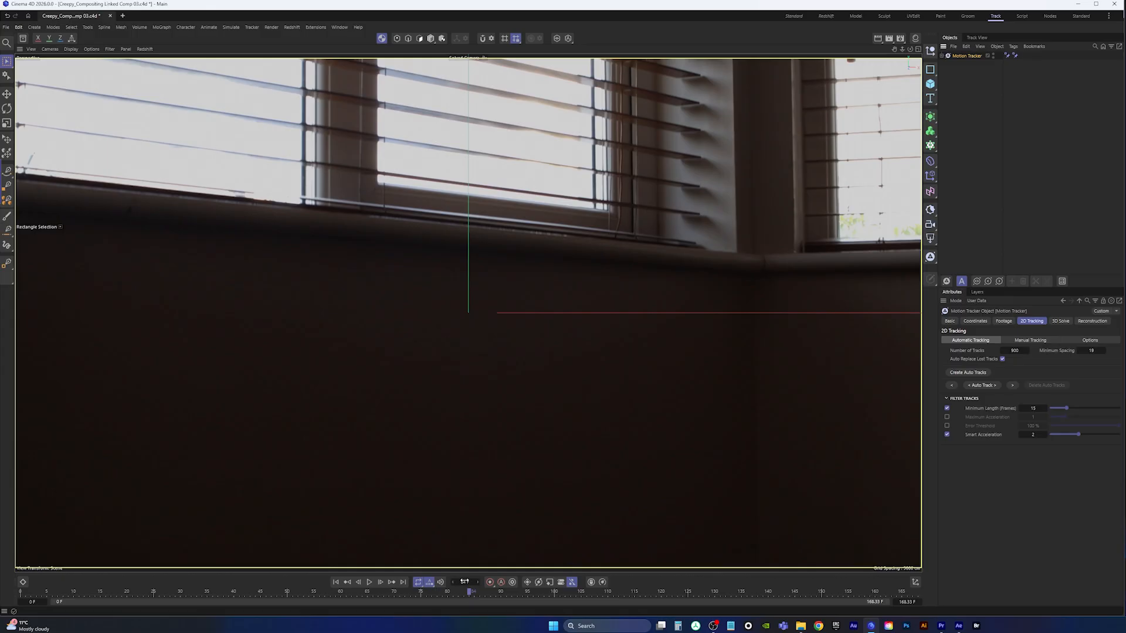
click(465, 582)
click(974, 374)
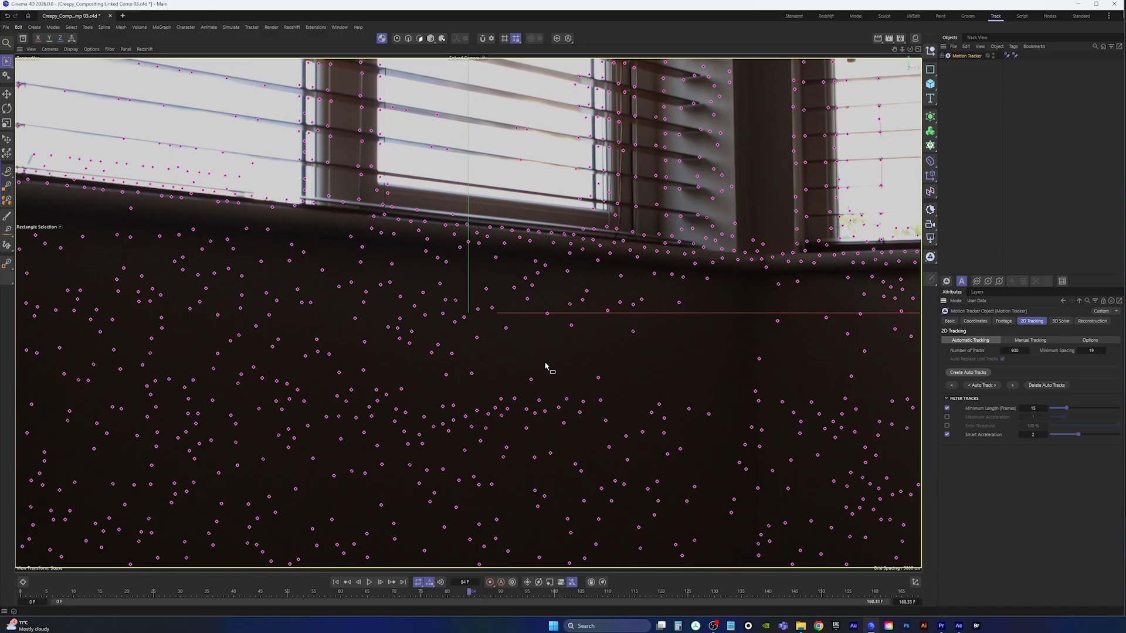
Lasso the auto tracks on the dark wall below the window sill and delete only those tracks, keeping the Motion Tracker.
click(16, 58)
click(35, 103)
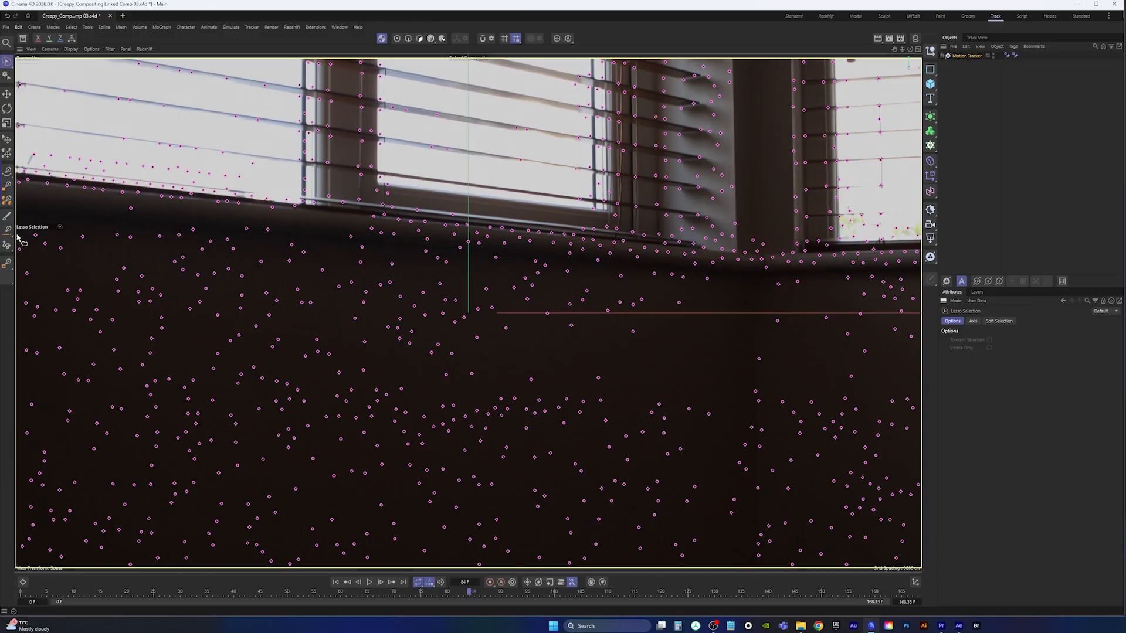
mouse_move(24, 281)
mouse_down()
mouse_move(19, 226)
mouse_move(64, 204)
mouse_move(136, 203)
mouse_move(924, 267)
mouse_move(966, 592)
mouse_move(434, 606)
mouse_move(9, 581)
mouse_move(6, 219)
mouse_move(37, 212)
mouse_up()
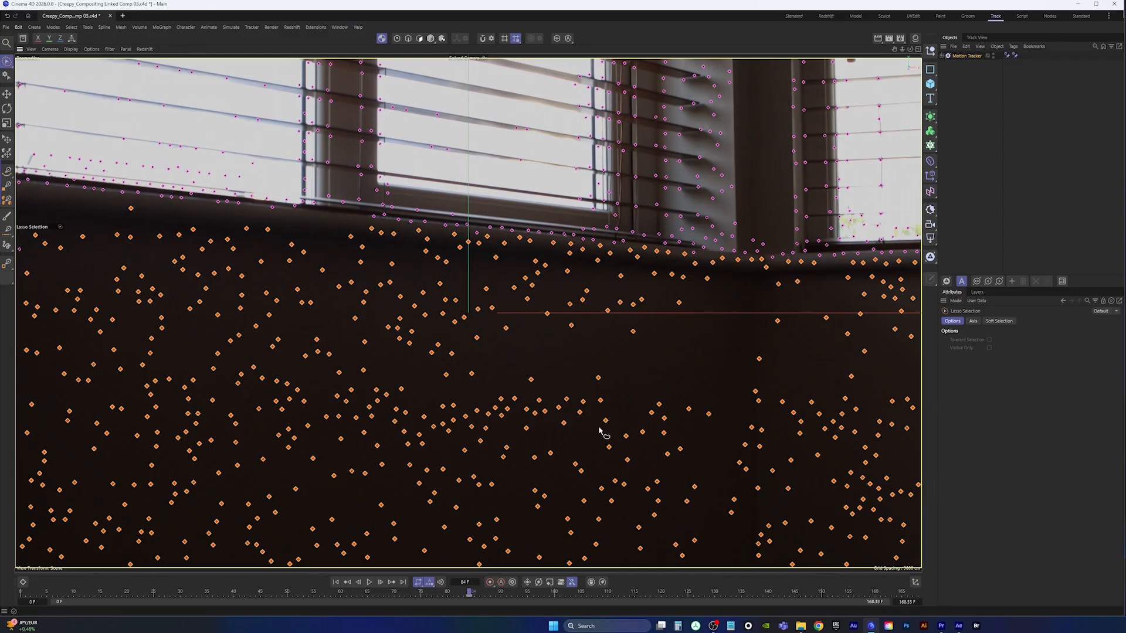
key(Delete)
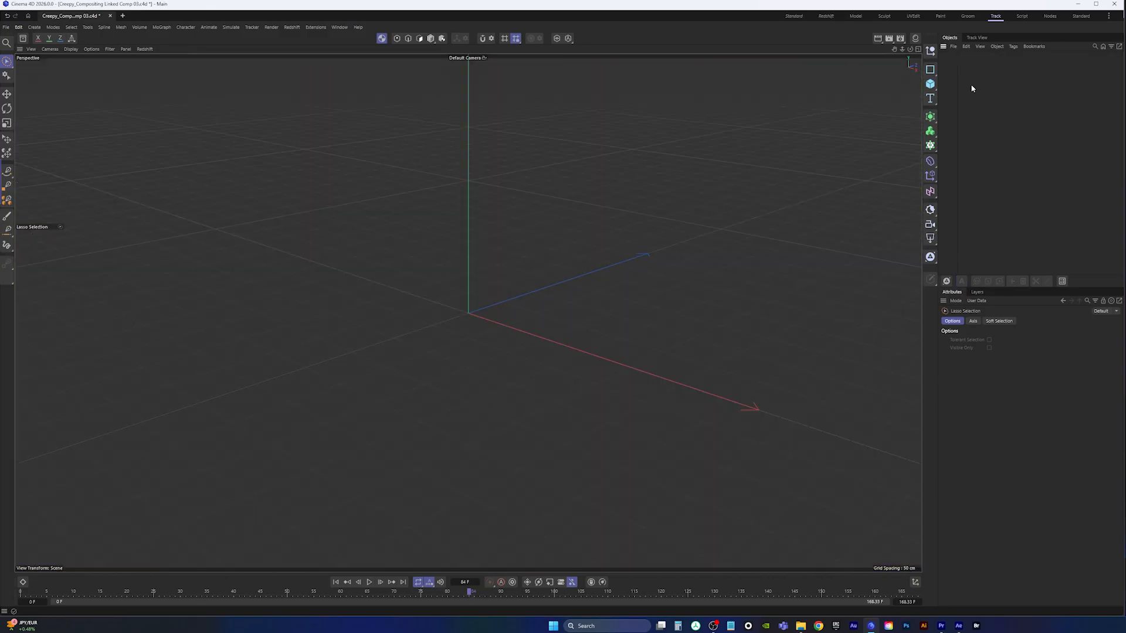
key(ctrl+z)
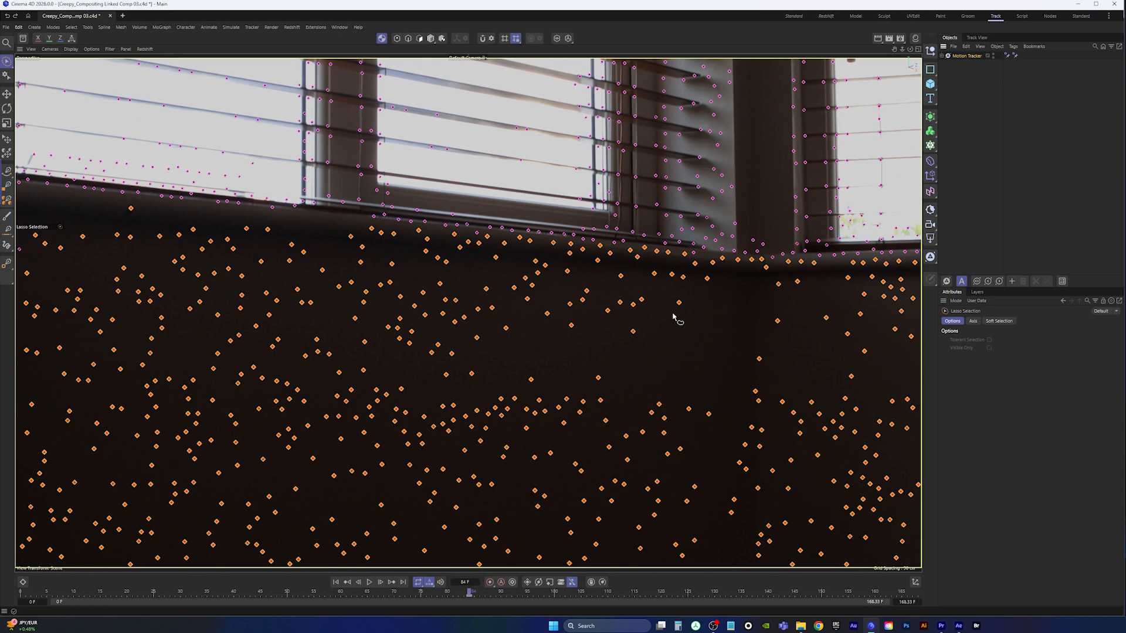
key(Delete)
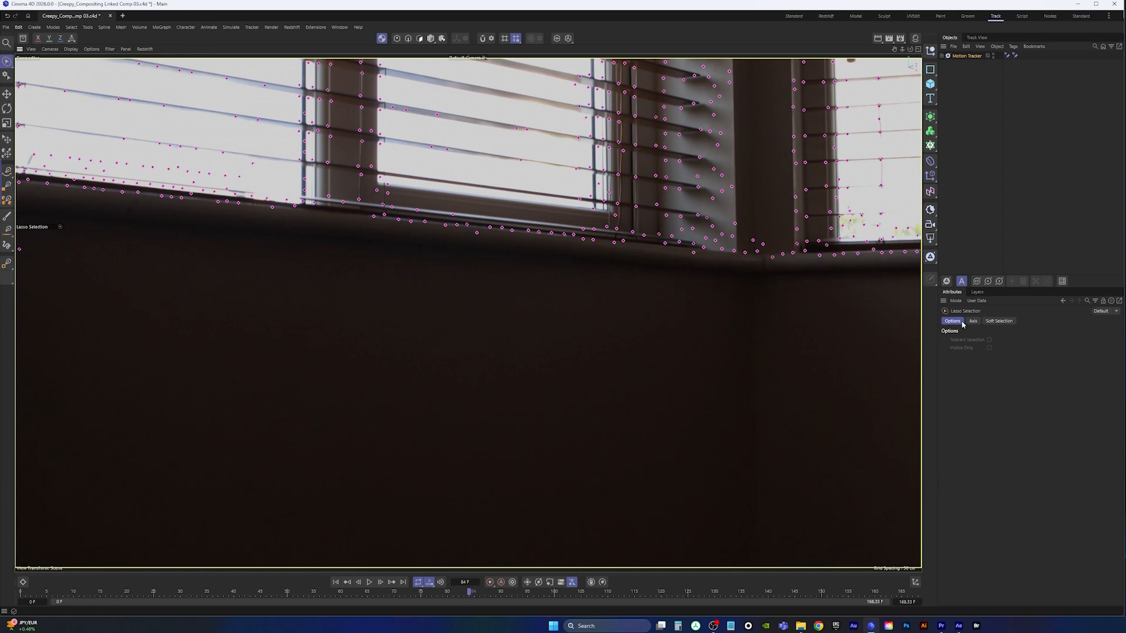
Auto-track the remaining window points forward from frame 84 and review the tracks back to frame 0.
click(965, 57)
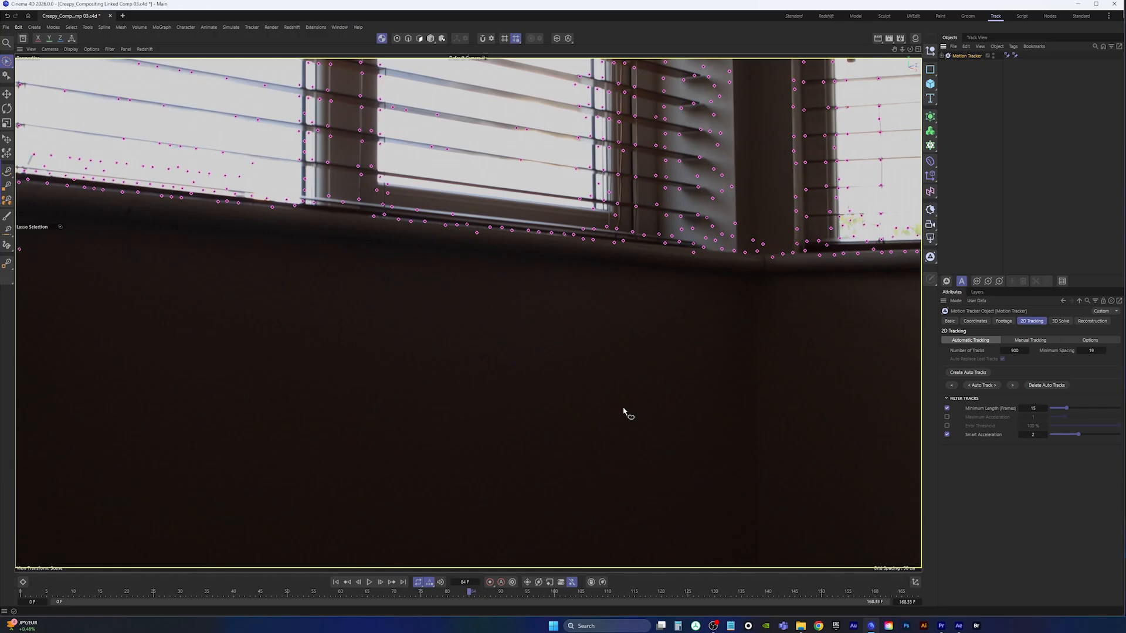
click(1013, 388)
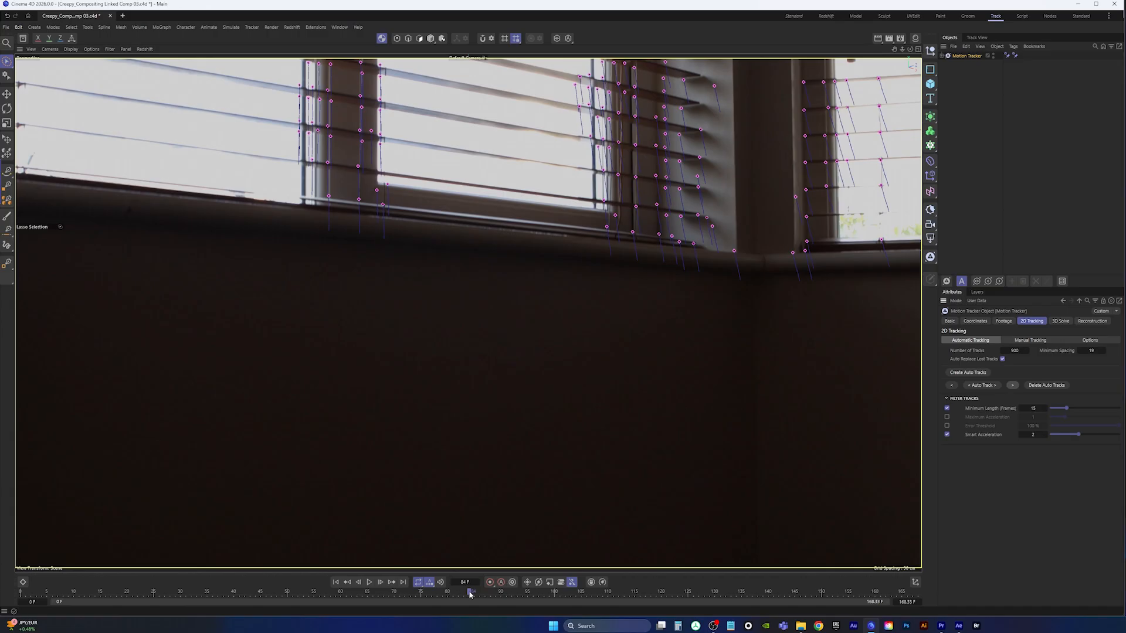
drag(470, 594, 1, 582)
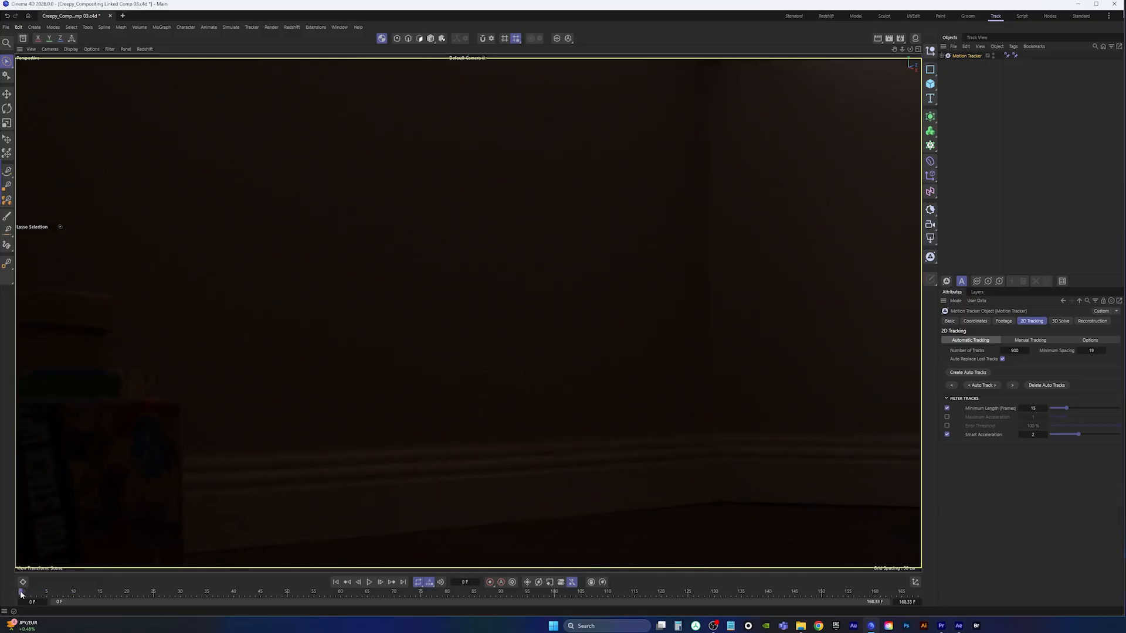
Create more auto tracks at the last frame, 168, and delete stray ones on the outdoor background between the blind slats.
drag(21, 594, 919, 607)
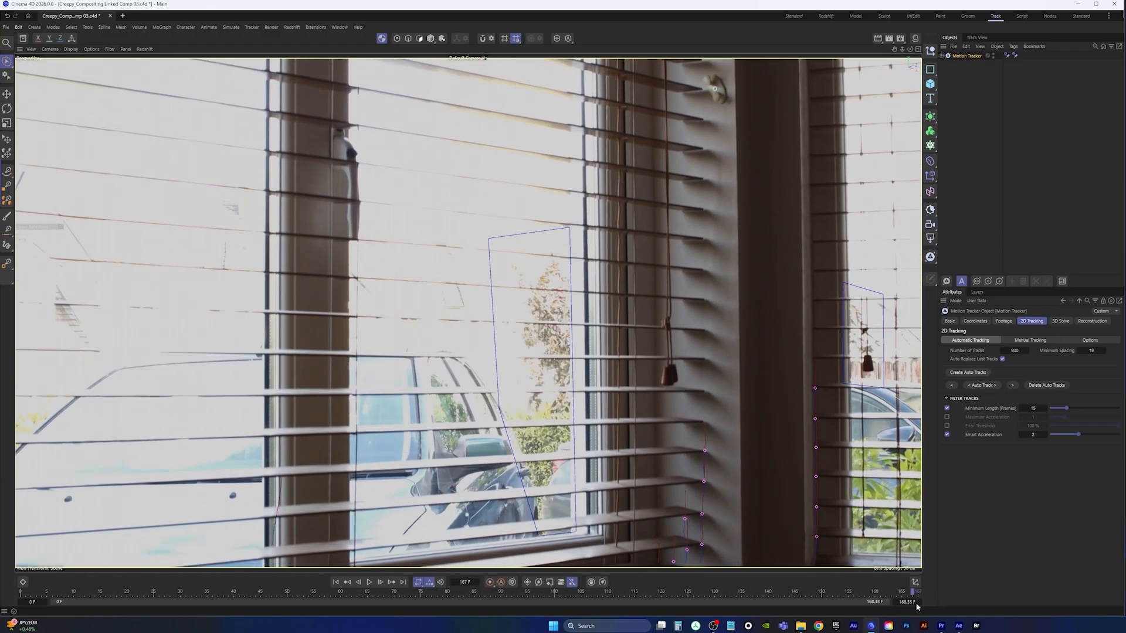
click(972, 373)
key(0)
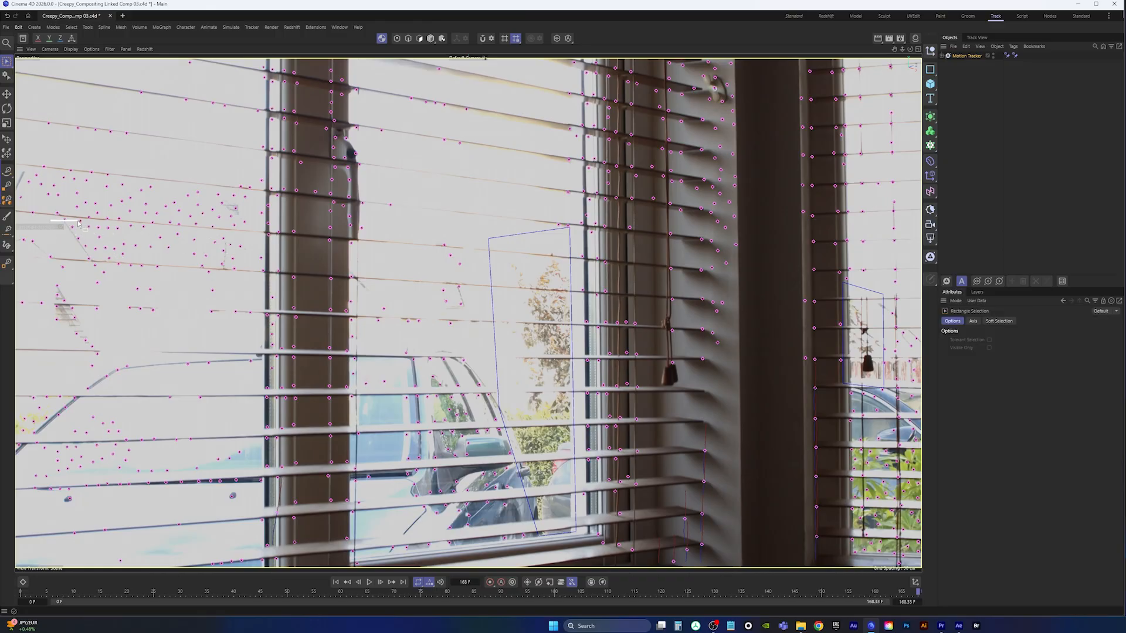
click(7, 61)
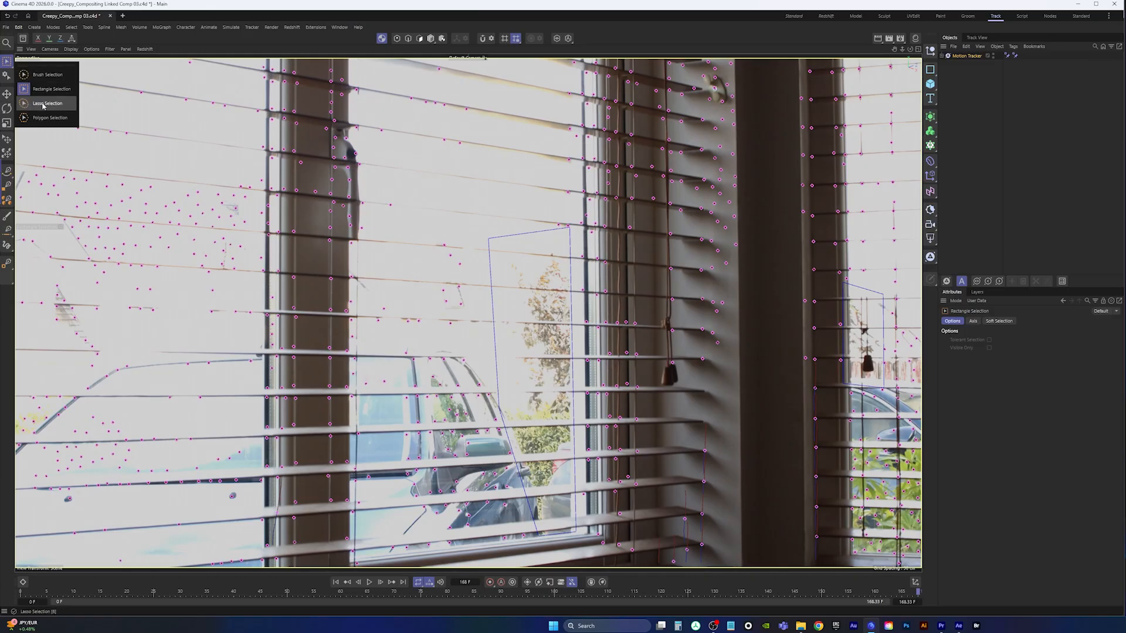
click(33, 102)
mouse_move(53, 221)
mouse_down()
mouse_move(250, 240)
mouse_move(262, 265)
mouse_move(112, 267)
mouse_move(59, 239)
mouse_up()
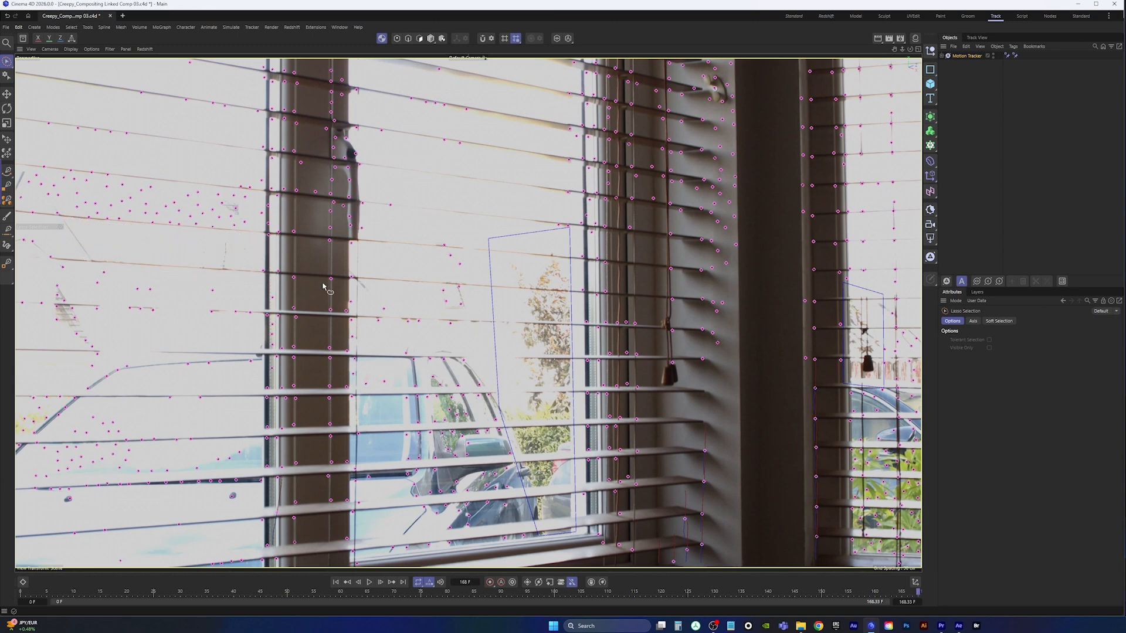
mouse_move(448, 261)
mouse_down()
mouse_move(470, 258)
mouse_move(437, 282)
mouse_up()
key(Delete)
Auto-track the new points backward from frame 168 and review the tracks back to frame 84.
click(971, 56)
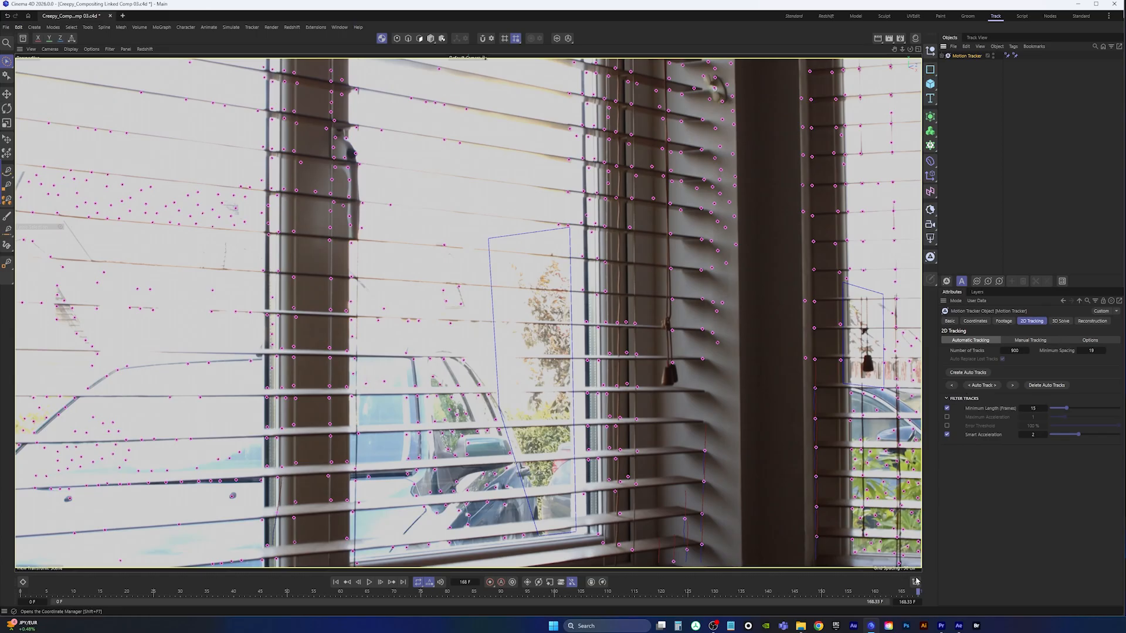
click(952, 385)
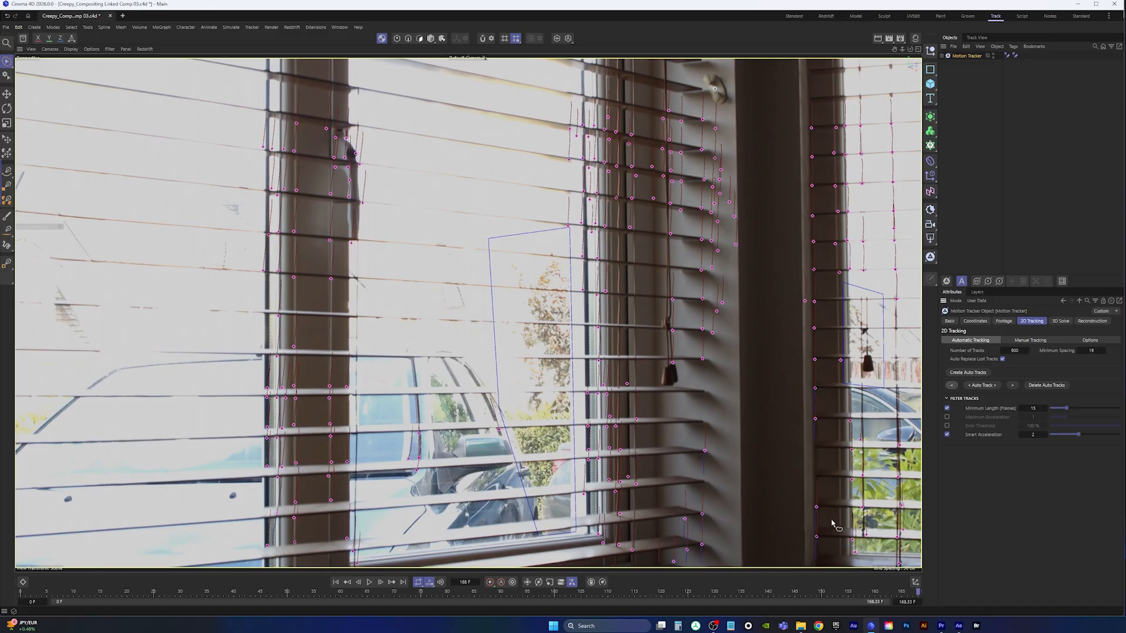
drag(919, 593, 468, 573)
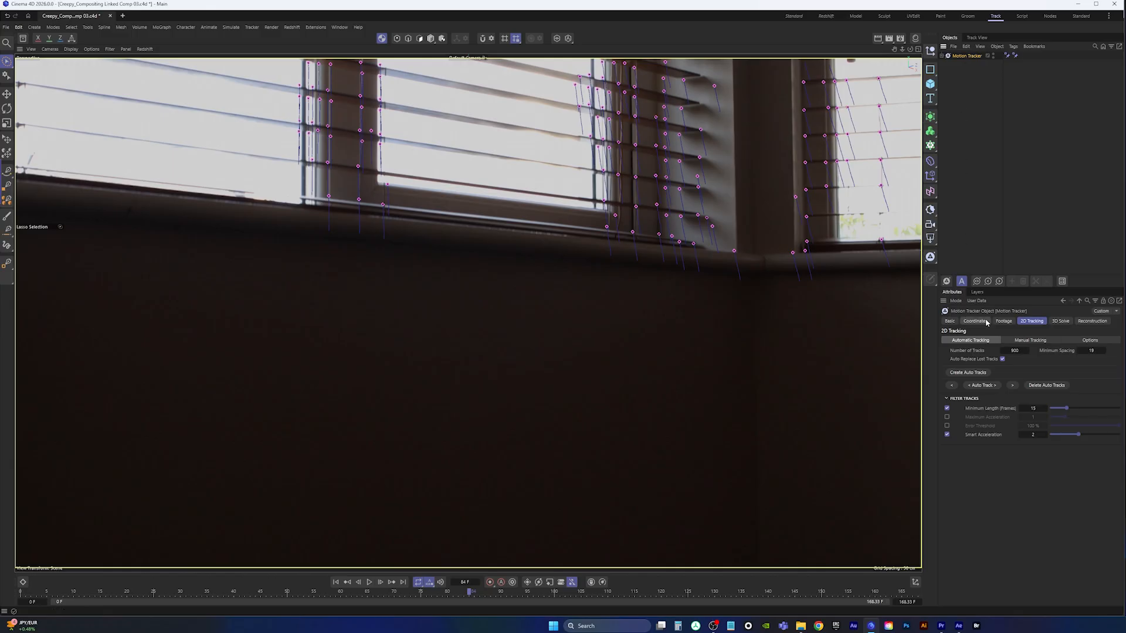
Set the 3D solver's Focal Length mode to Known and Constant.
click(1060, 321)
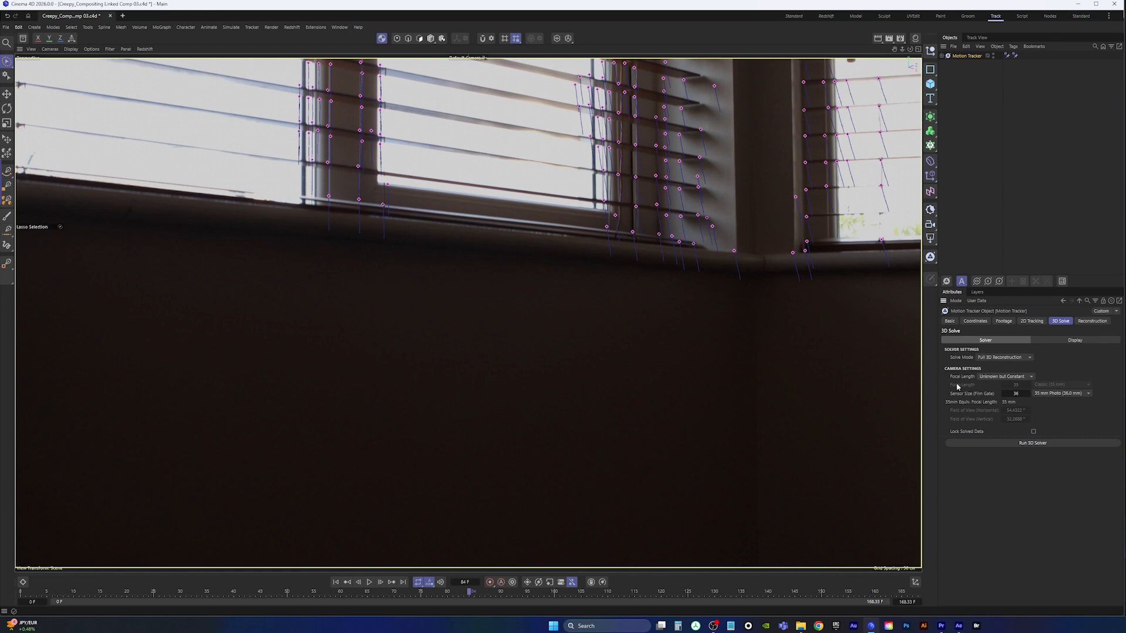
click(992, 378)
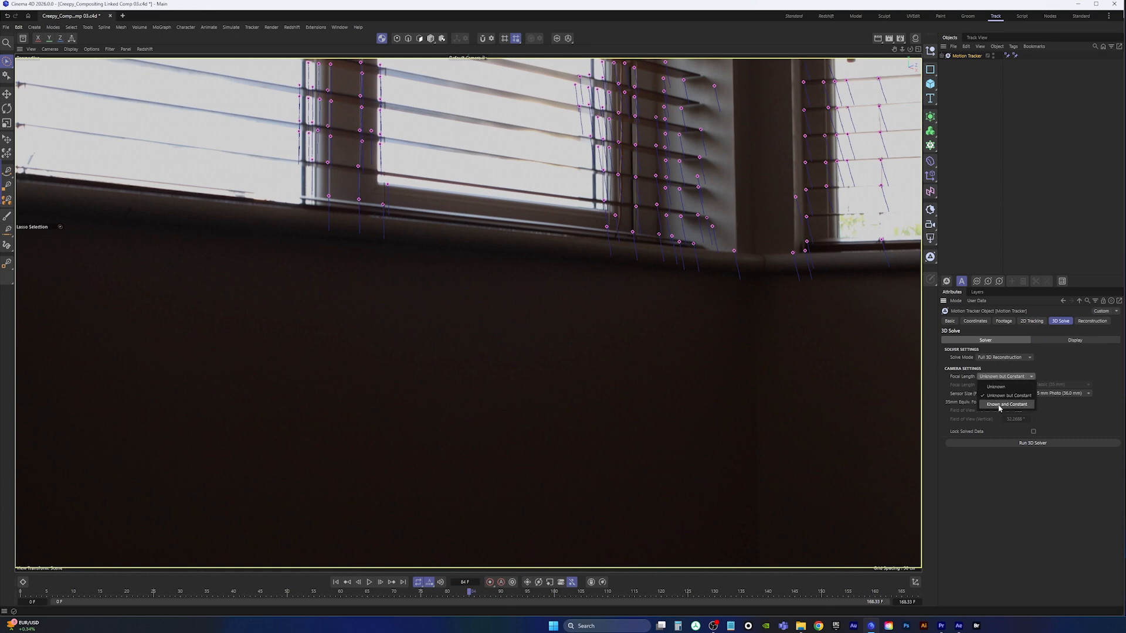
click(1003, 405)
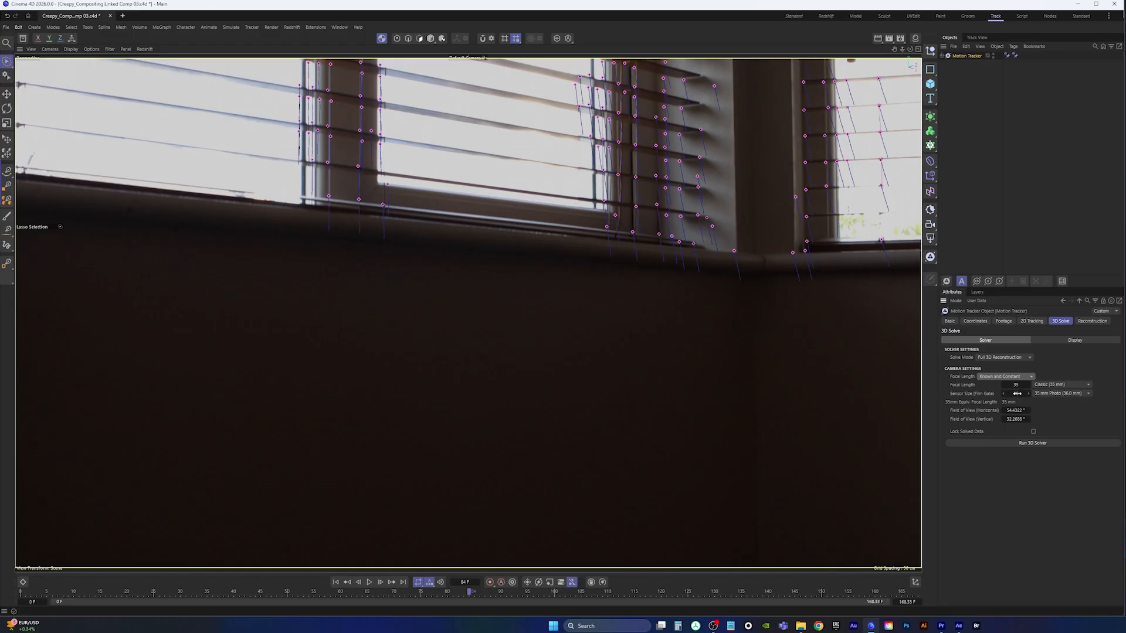
Set the camera focal length to 18 mm and run the 3D solver on the Motion Tracker.
click(1023, 386)
click(1037, 445)
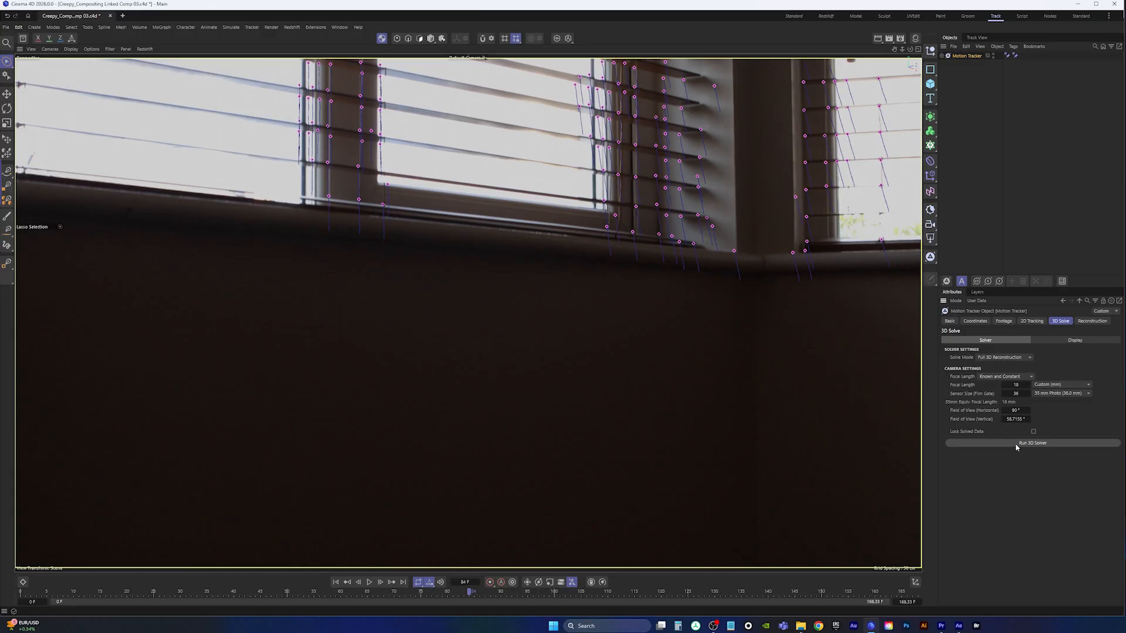
click(967, 109)
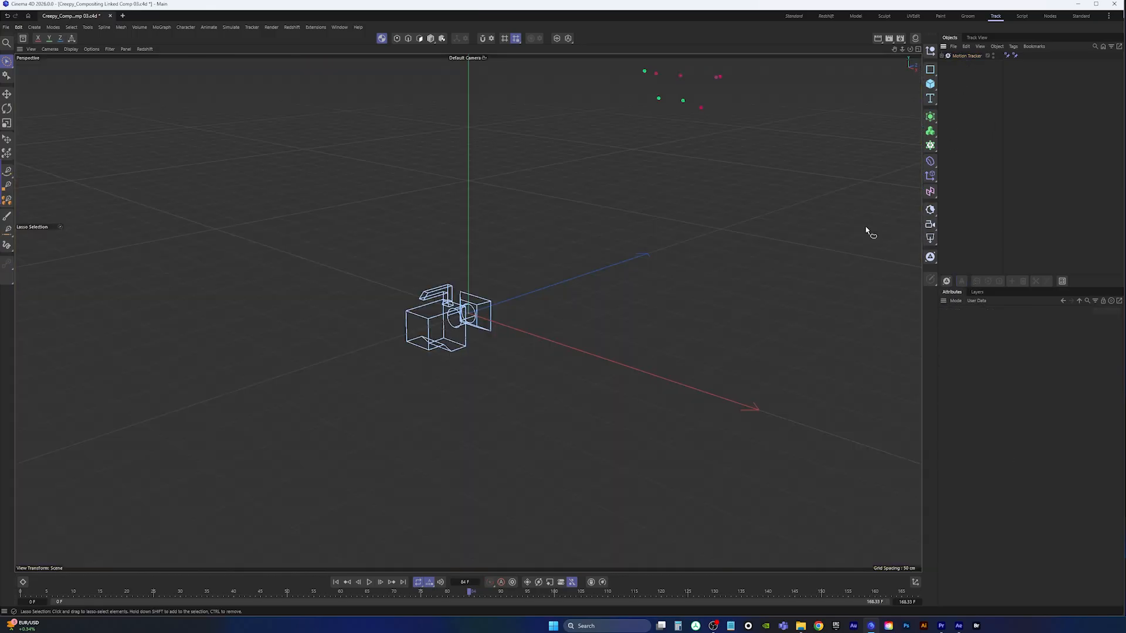
Look through the Solved Camera and play and scrub the shot from frame 0 to check the solve.
click(942, 56)
click(1003, 64)
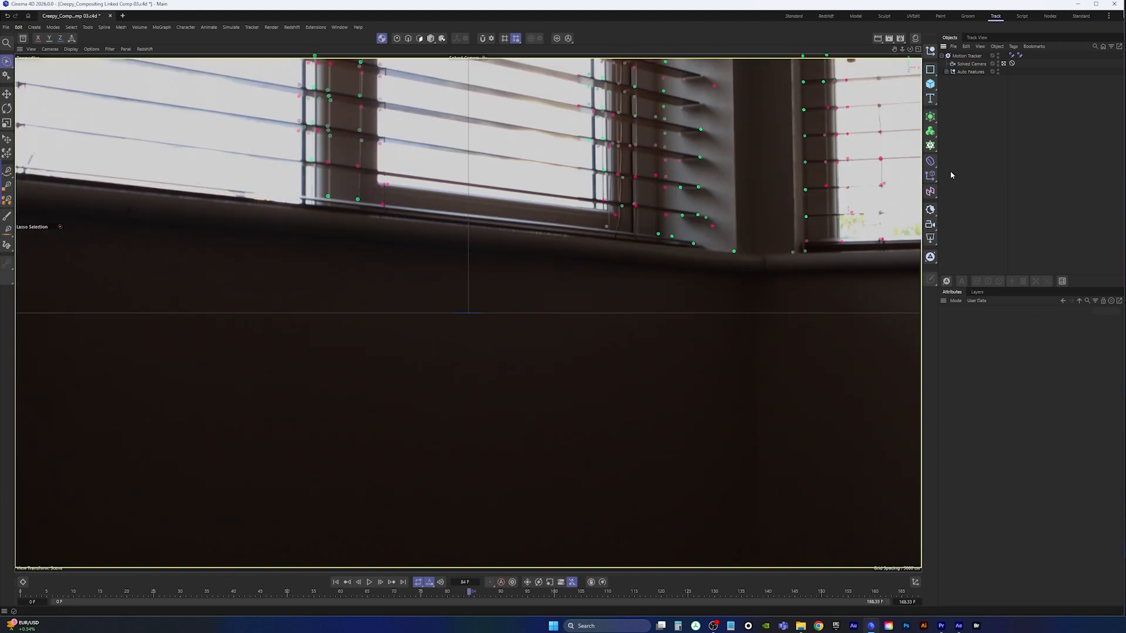
click(336, 583)
click(369, 583)
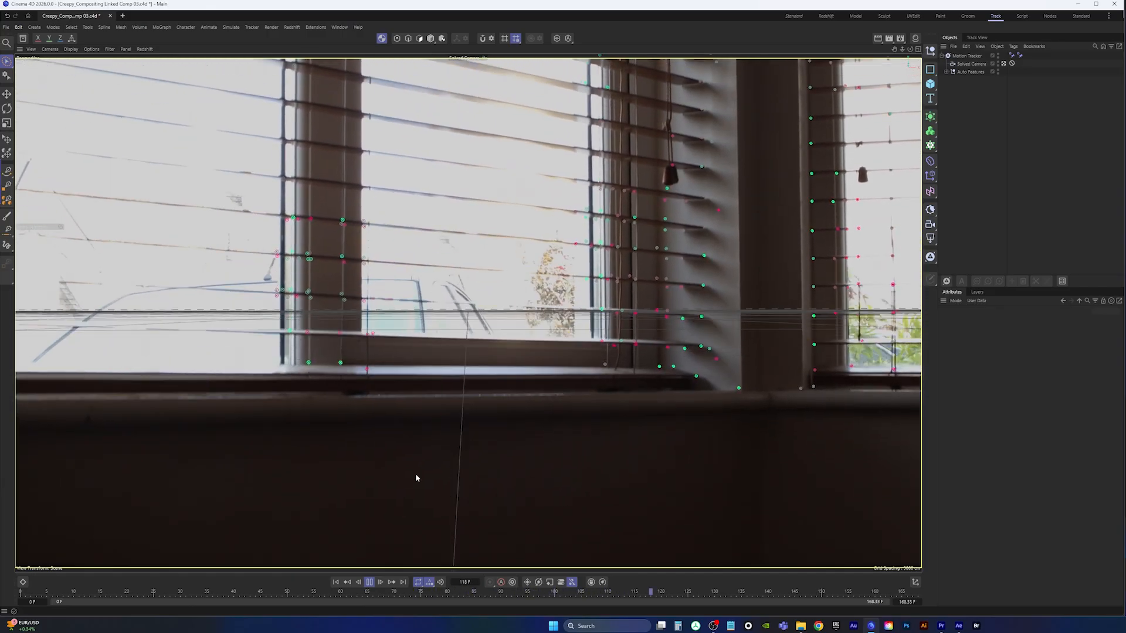
click(369, 582)
click(336, 584)
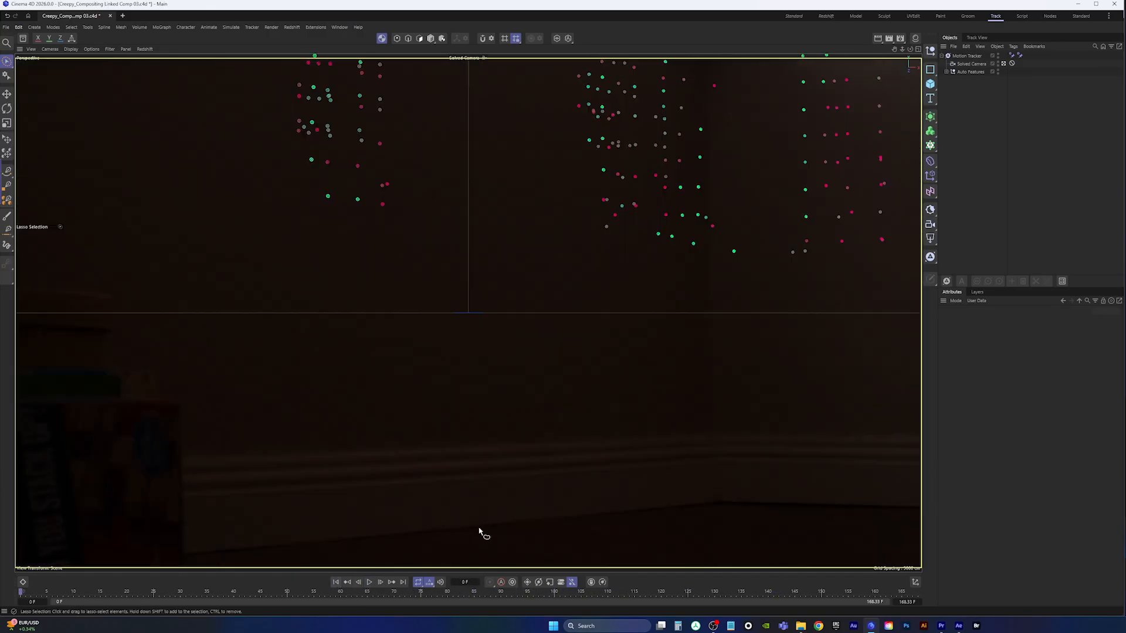
drag(23, 594, 758, 592)
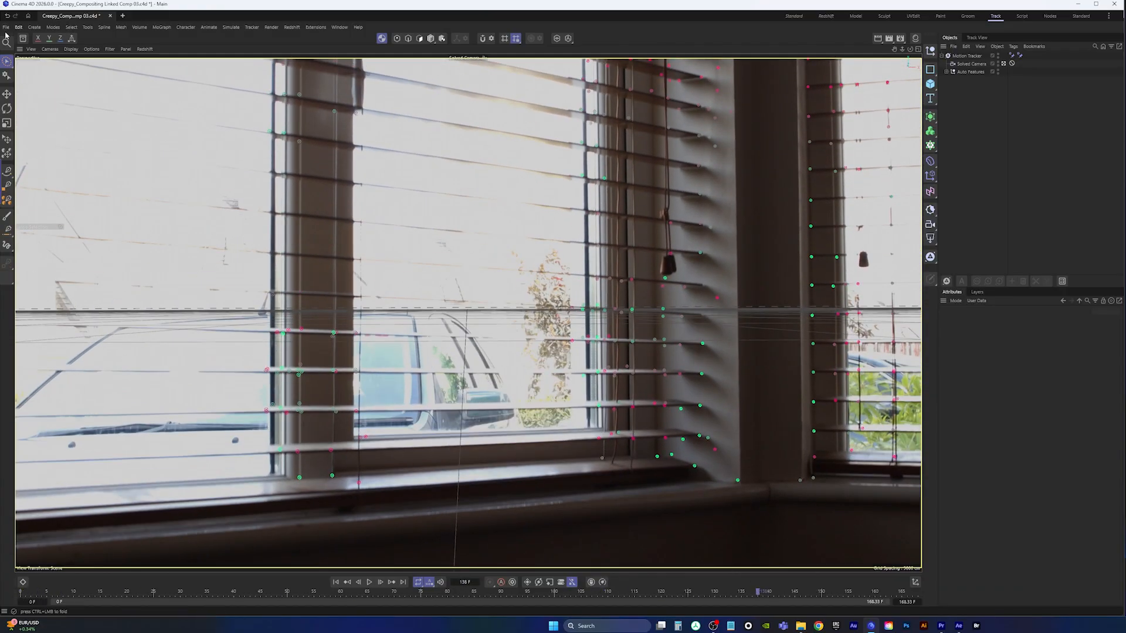
Save the project and open Creepy_Compositing Linked Comp 02 from the c4d/tracked_shots folder.
click(6, 27)
click(31, 131)
click(7, 27)
click(20, 61)
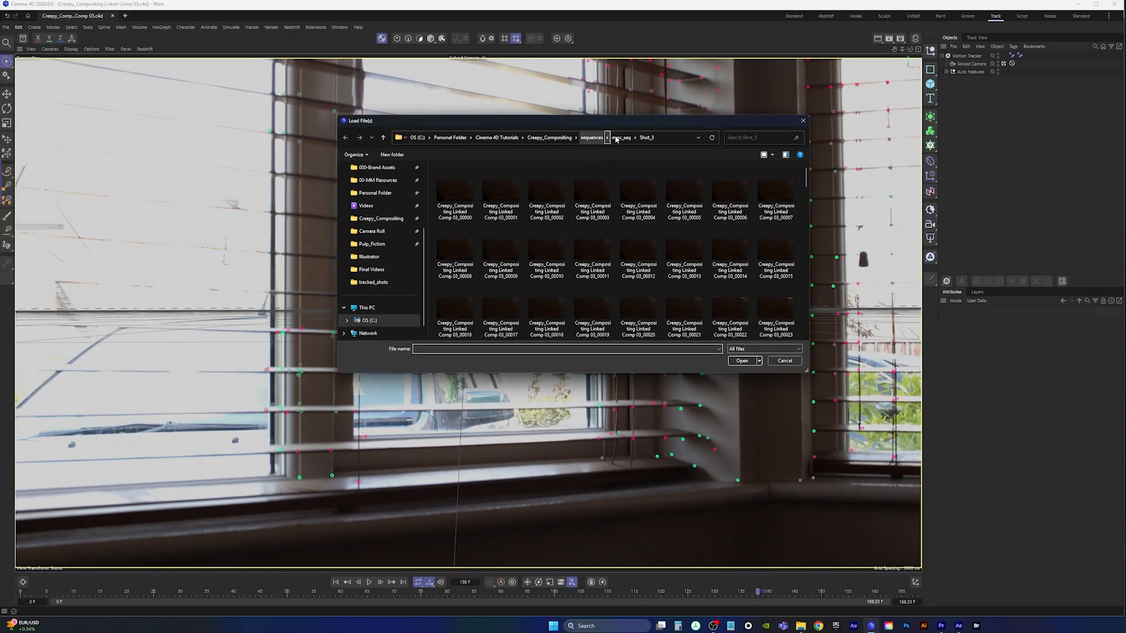
click(551, 139)
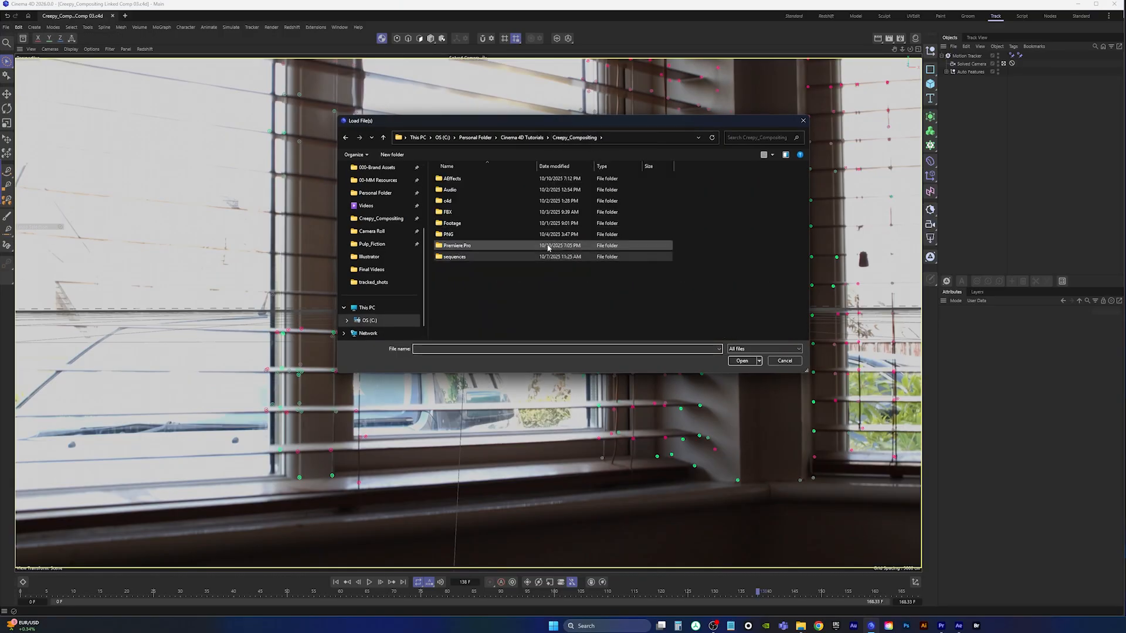
double_click(463, 200)
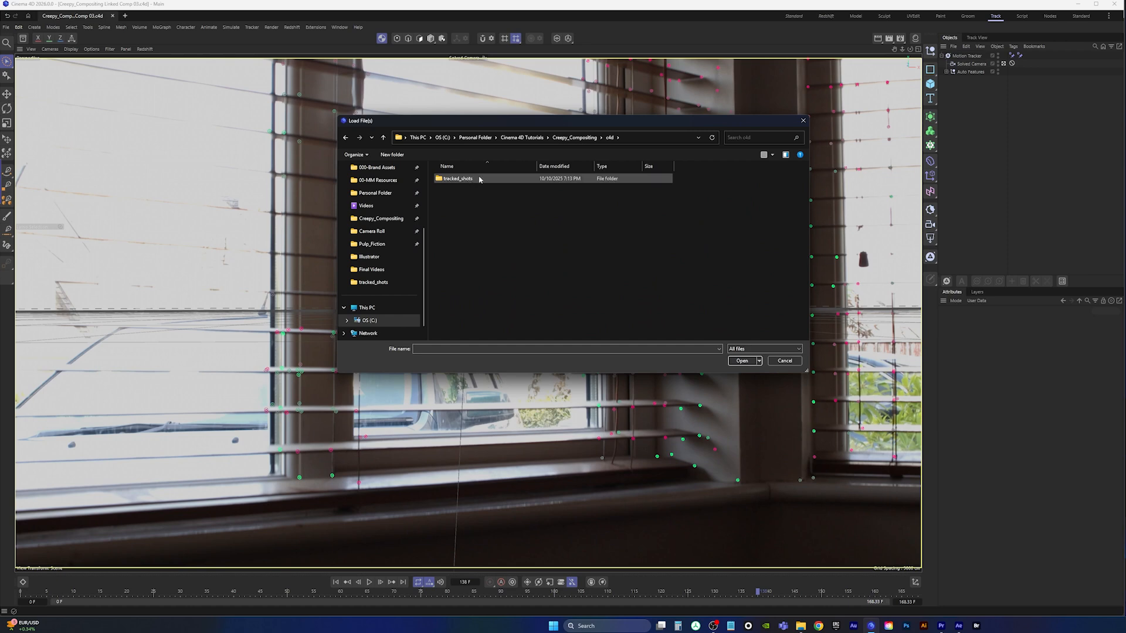
double_click(458, 178)
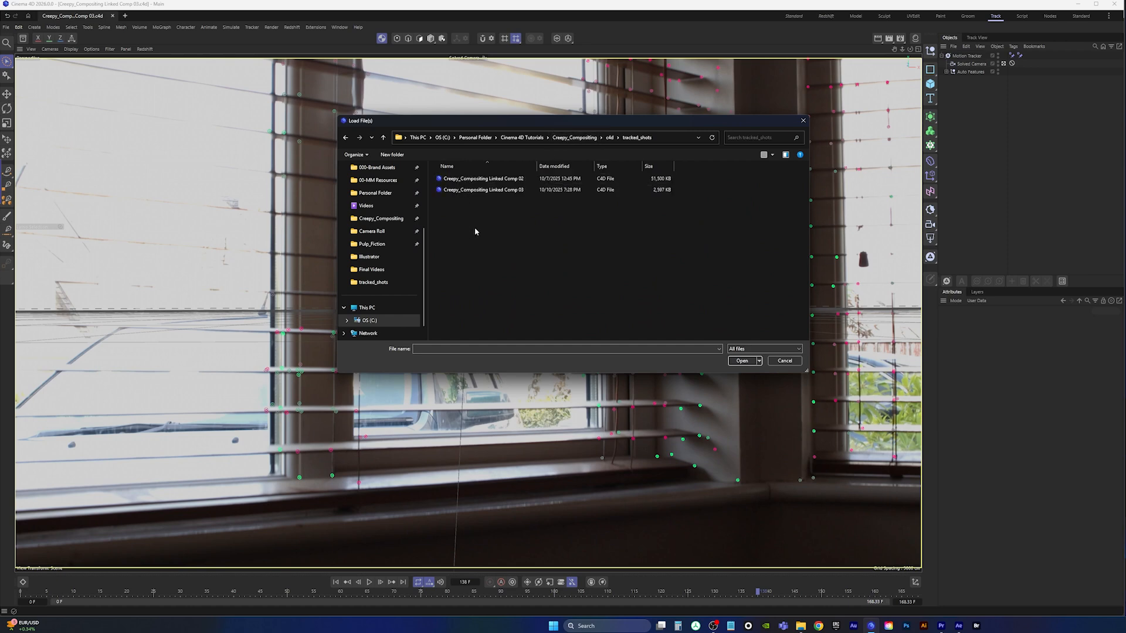
double_click(492, 179)
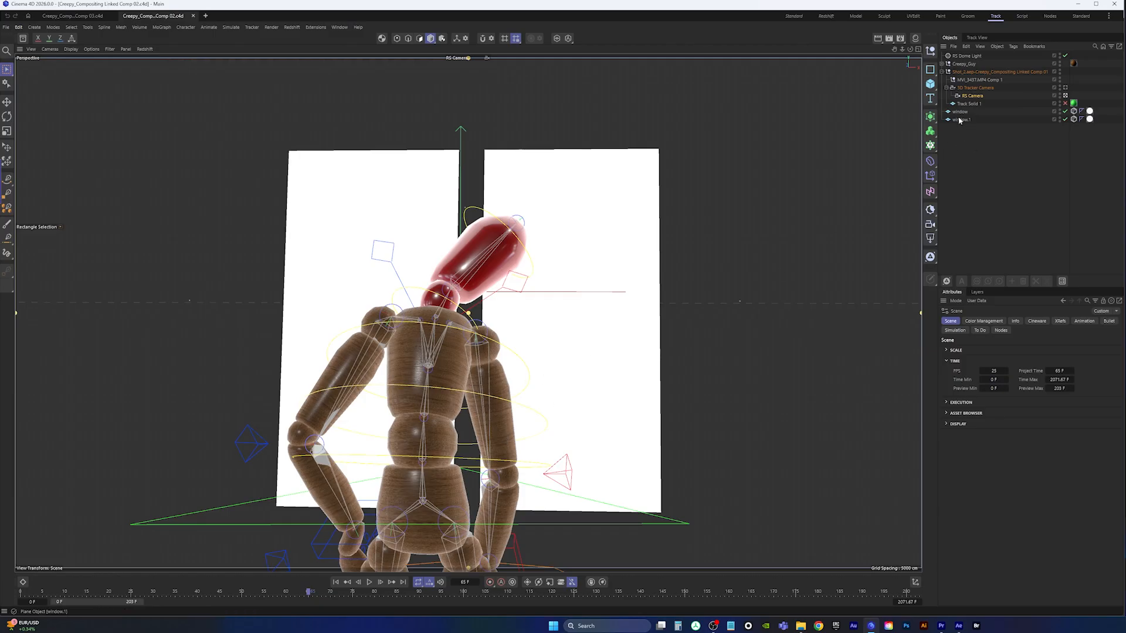
Copy the Creepy_Guy character from the Comp 02 project into the Comp 03 project.
click(974, 160)
click(963, 64)
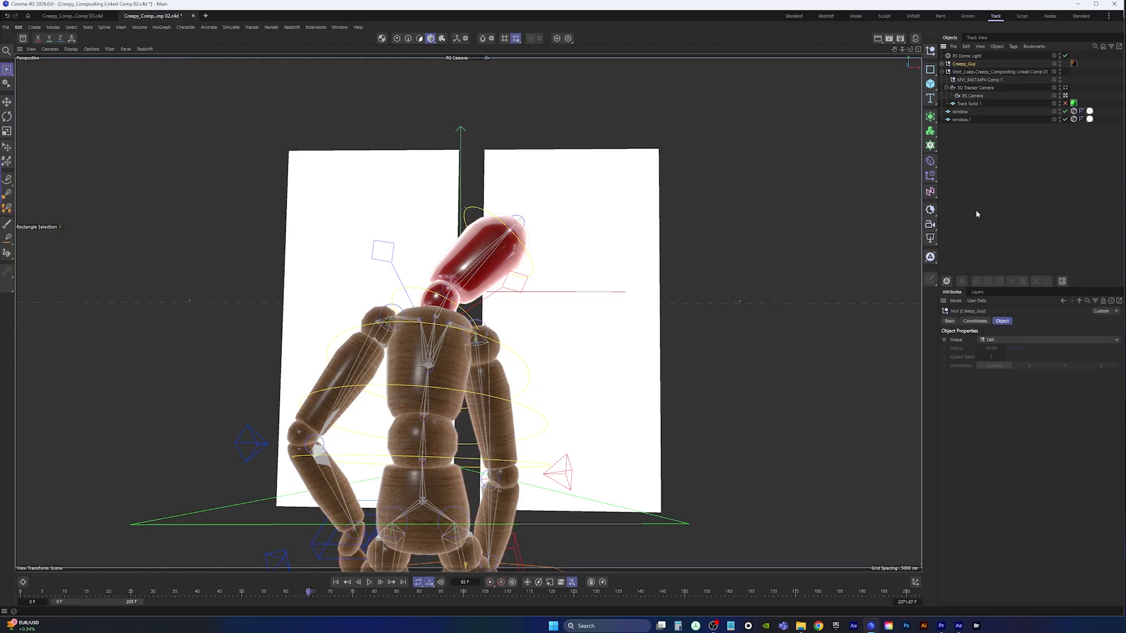
click(1060, 63)
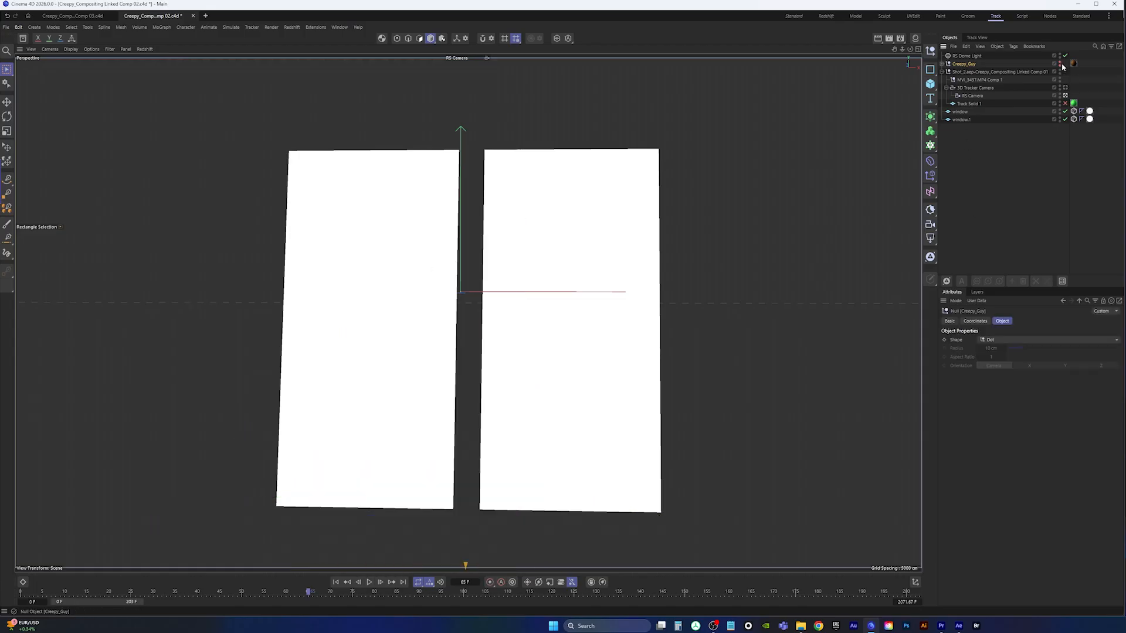
click(1060, 63)
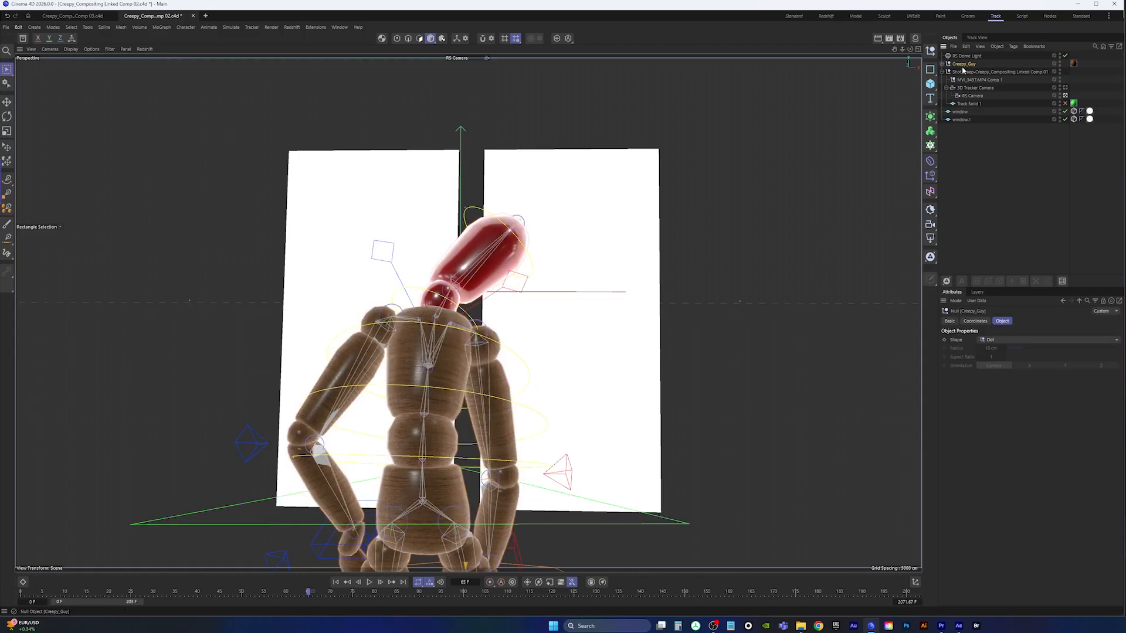
click(61, 17)
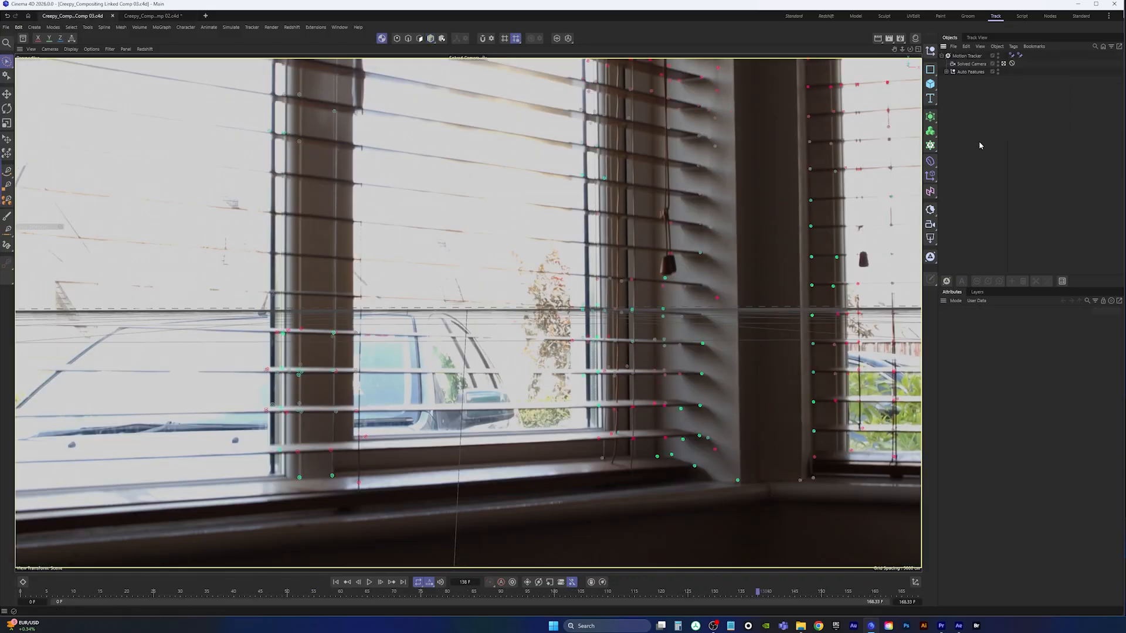
key(ctrl+v)
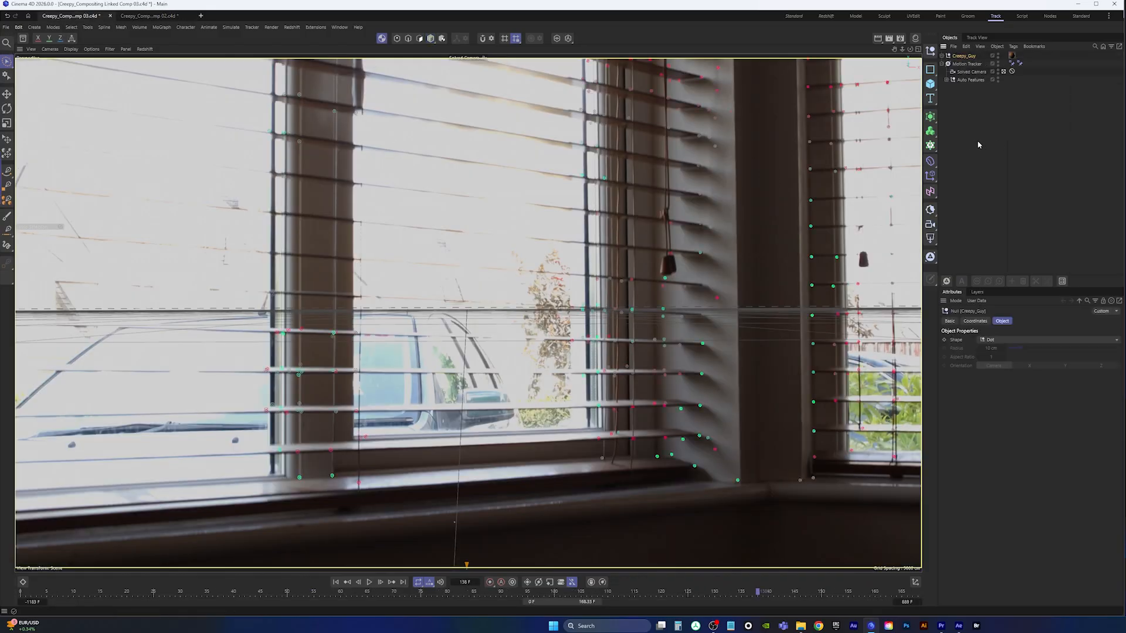
In the Top view, move Creepy_Guy forward in front of the solved camera, toward the window track points.
middle_click(730, 292)
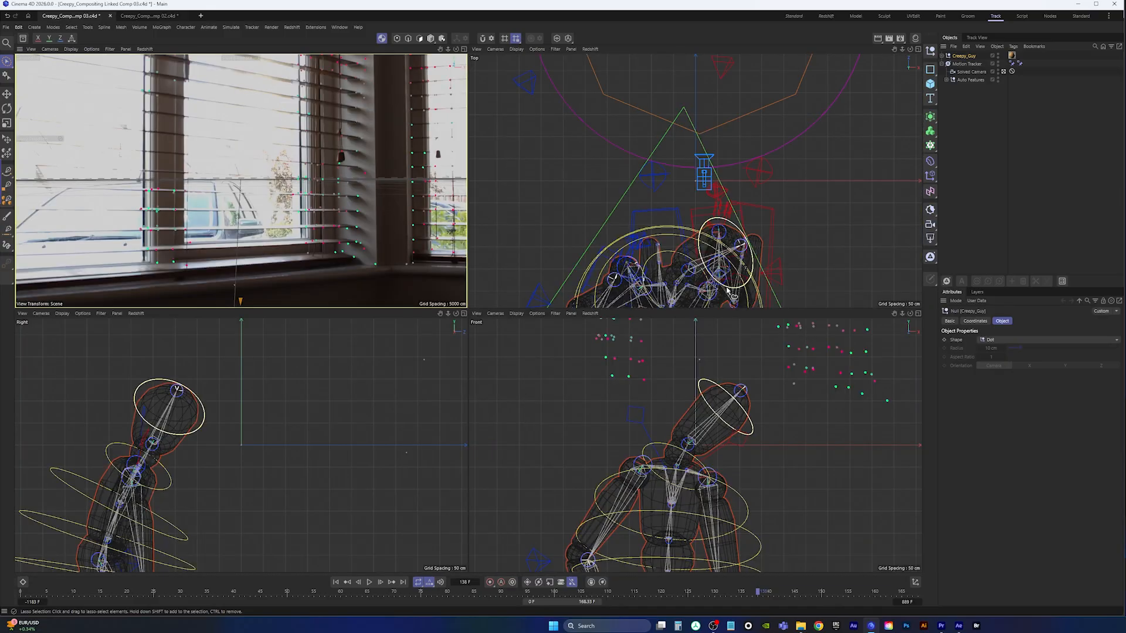
middle_click(680, 205)
alt+right_drag(584, 299, 468, 312)
alt+middle_drag(467, 311, 460, 320)
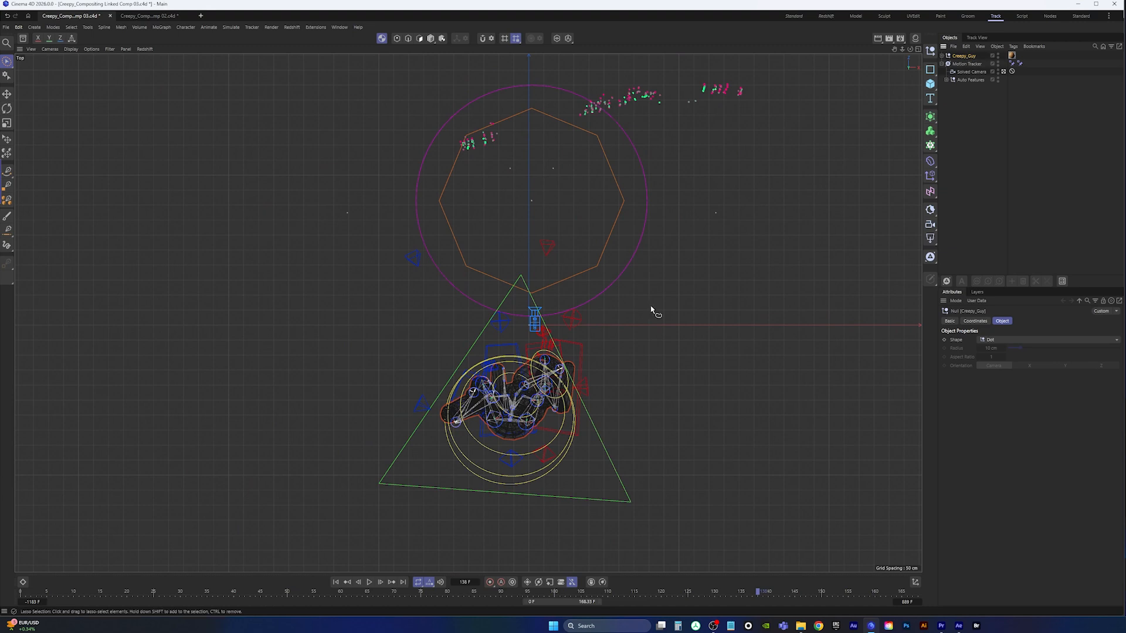
click(7, 94)
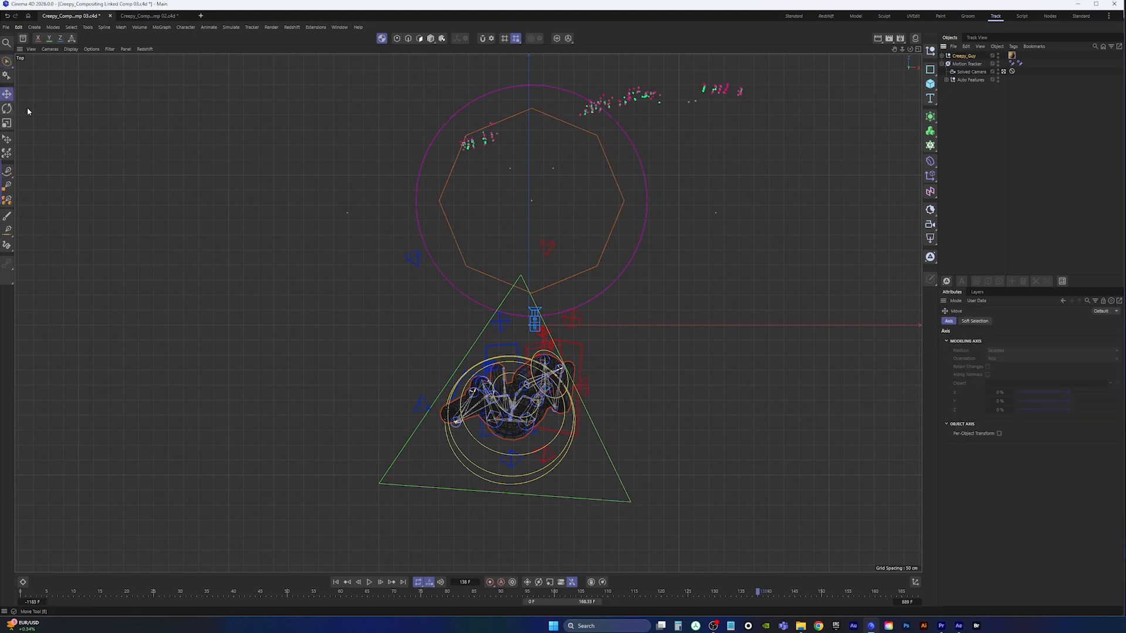
click(431, 39)
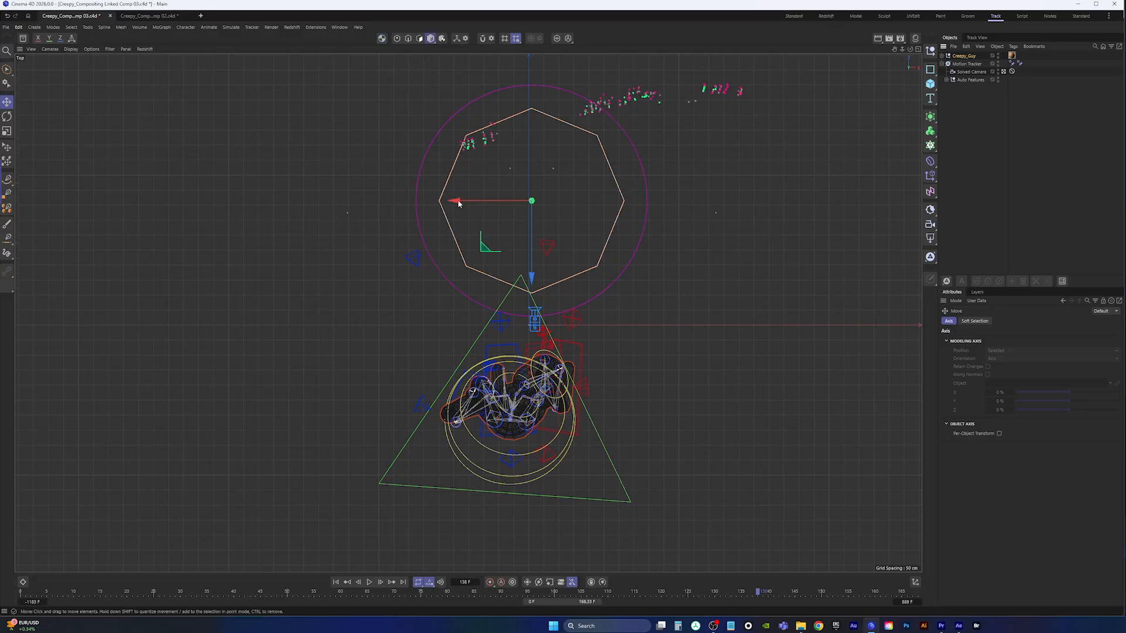
drag(486, 248, 520, 115)
middle_click(661, 230)
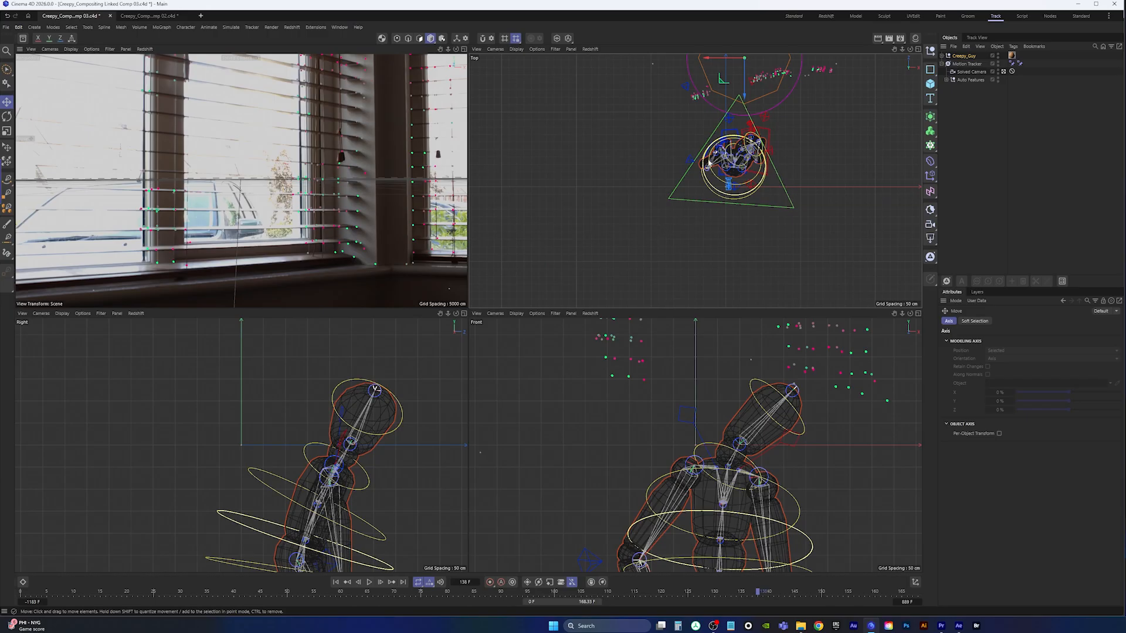
drag(721, 80, 722, 60)
In the Front view, raise the Creepy_Guy null so the character stands within the camera's view of the window.
scroll(715, 410, down, 10)
scroll(691, 387, up, 4)
alt+middle_drag(691, 388, 681, 424)
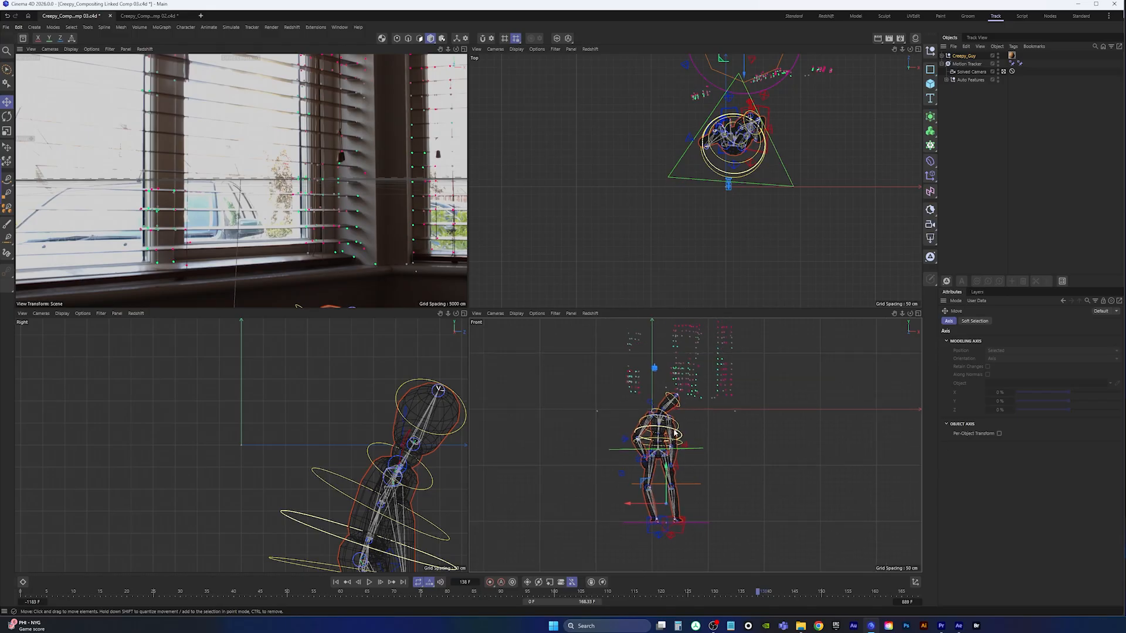
click(965, 56)
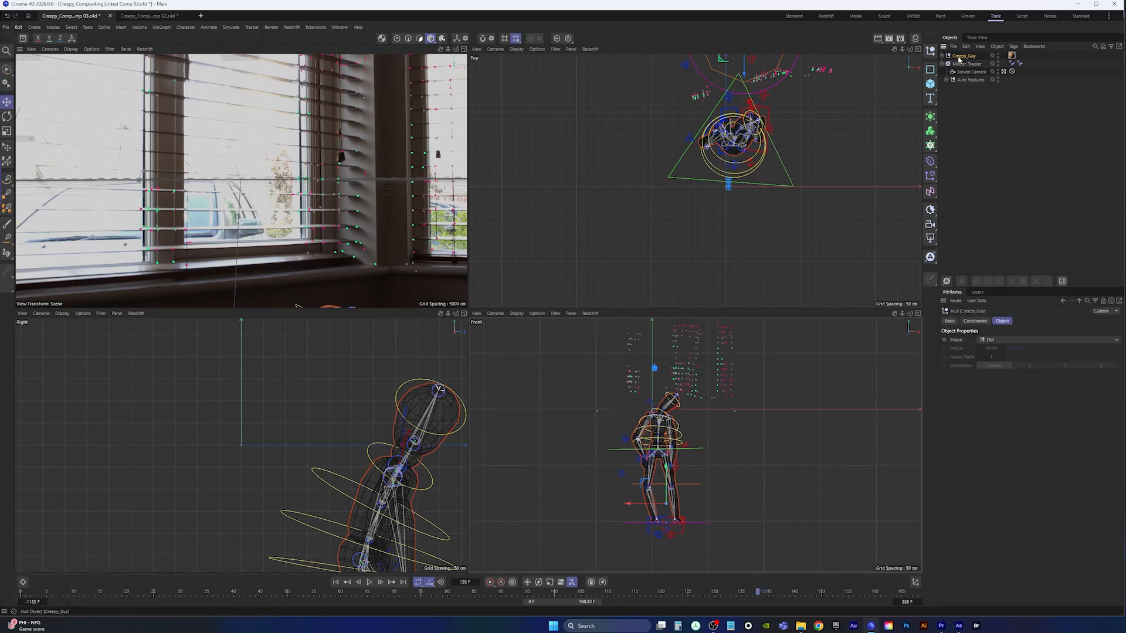
scroll(673, 448, down, 4)
drag(670, 447, 670, 414)
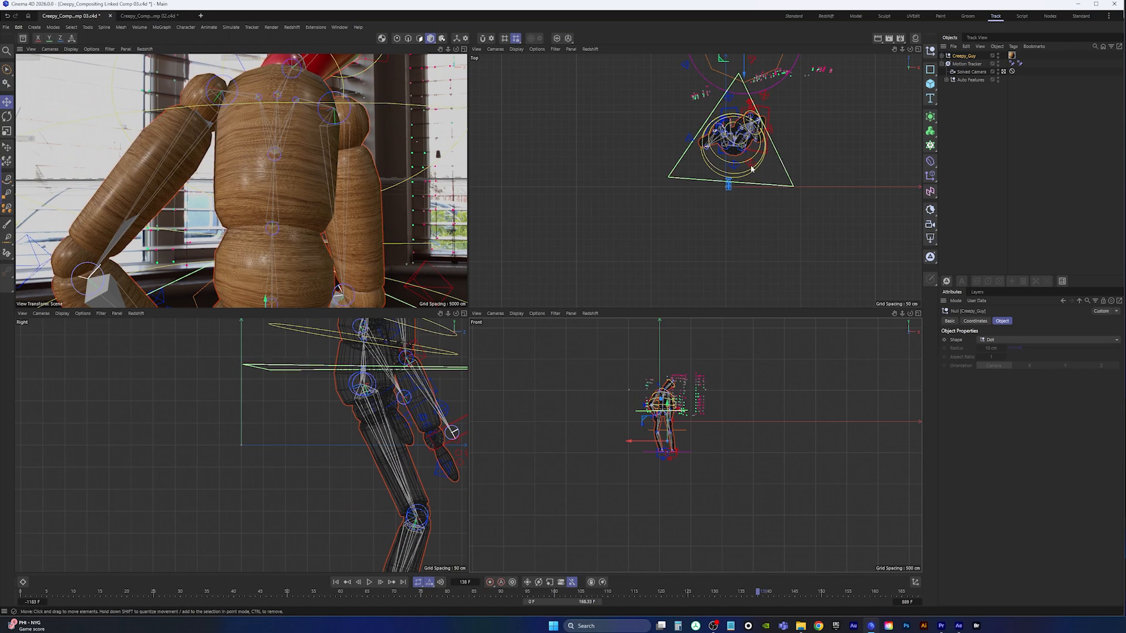
Play the shot through the Solved Camera to check Creepy_Guy's placement and motion.
middle_click(395, 227)
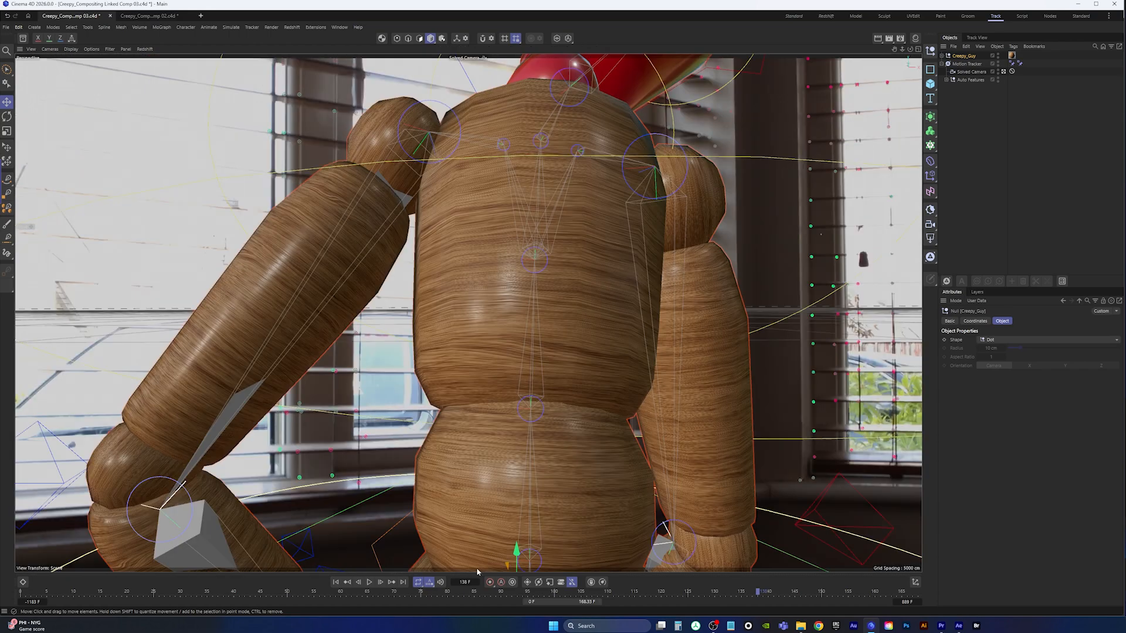
click(369, 582)
click(368, 582)
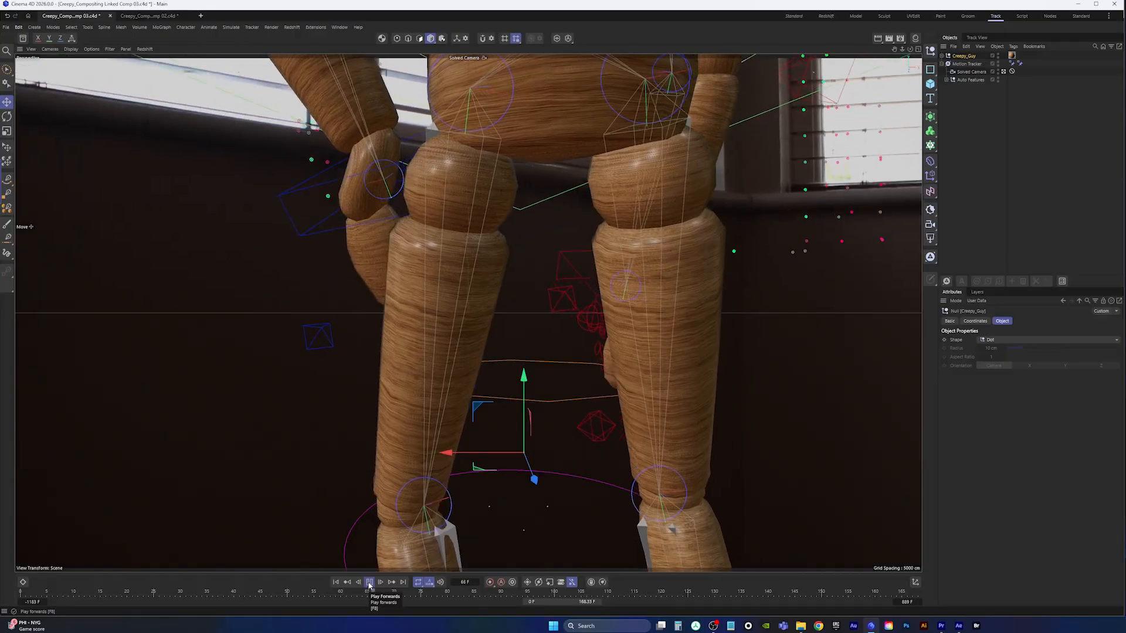
click(369, 582)
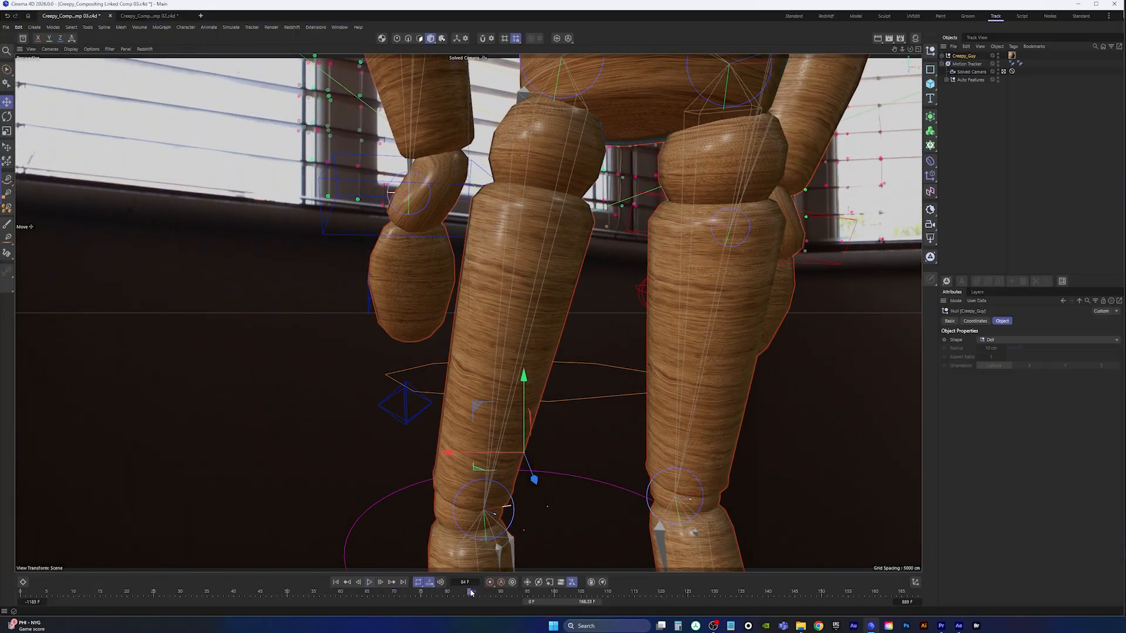
Set the timeline range to start at frame 84 and end at frame 168, and play it back to check.
drag(469, 594, 469, 595)
text(84)
key(Return)
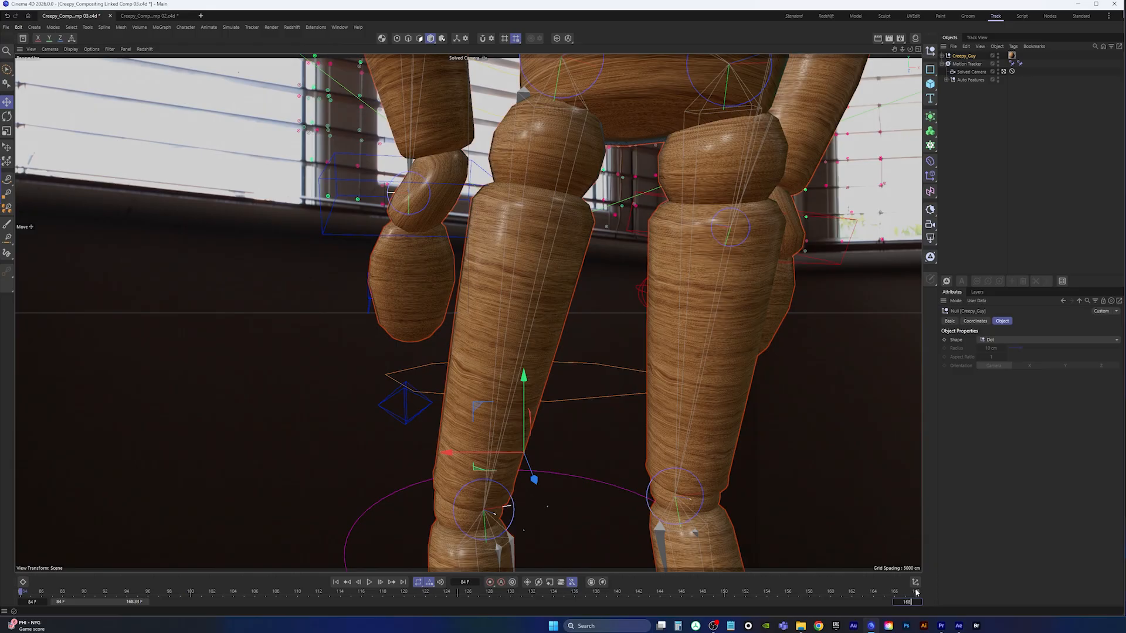
key(Return)
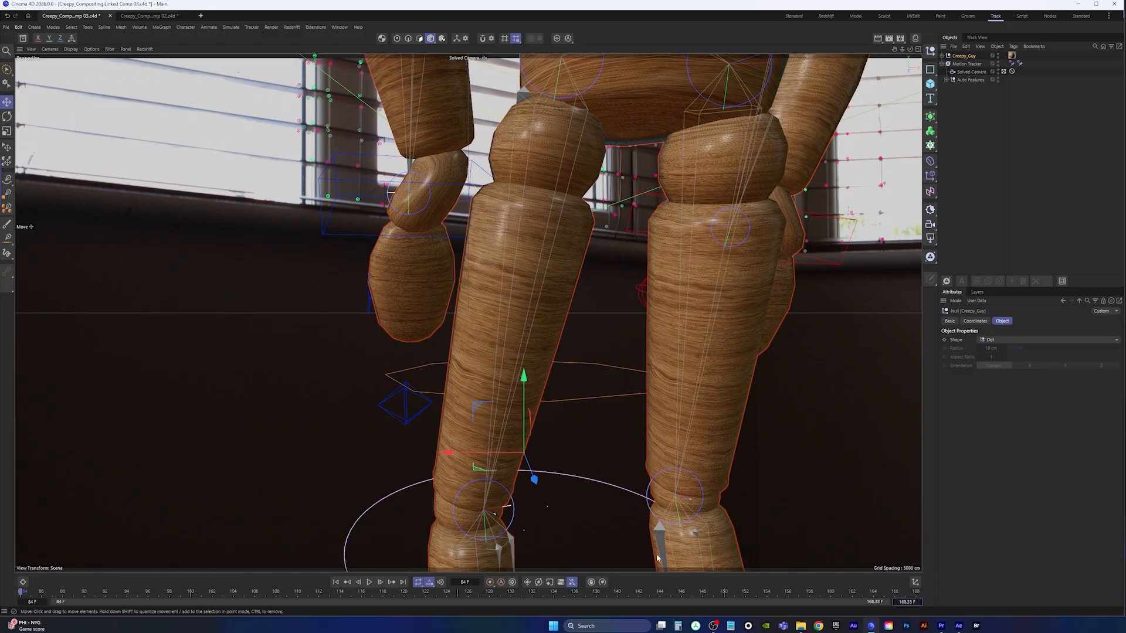
click(370, 582)
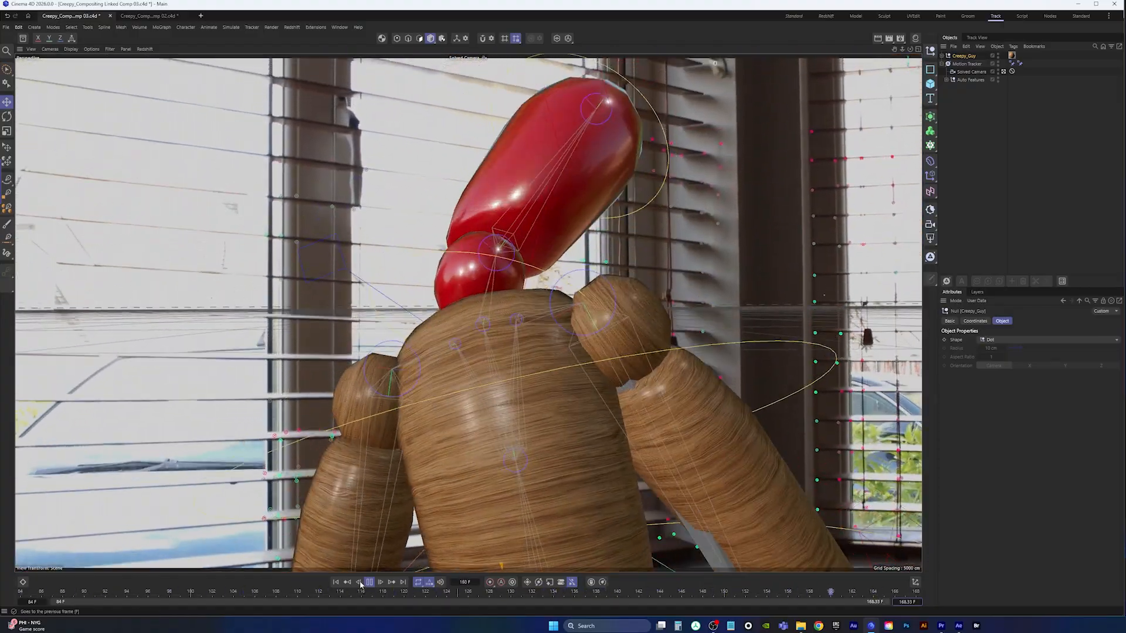
key(space)
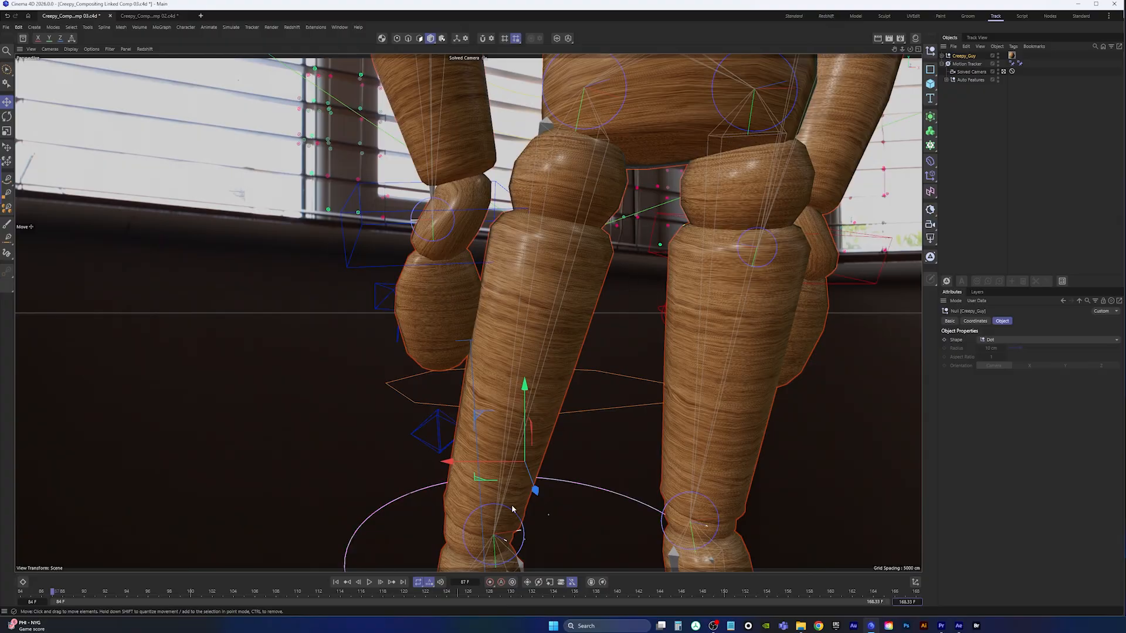
Open the Dope Sheet and frame Creepy_Guy's mixamorig:Hips keys around the shot's 84 to 168 frame range.
click(23, 583)
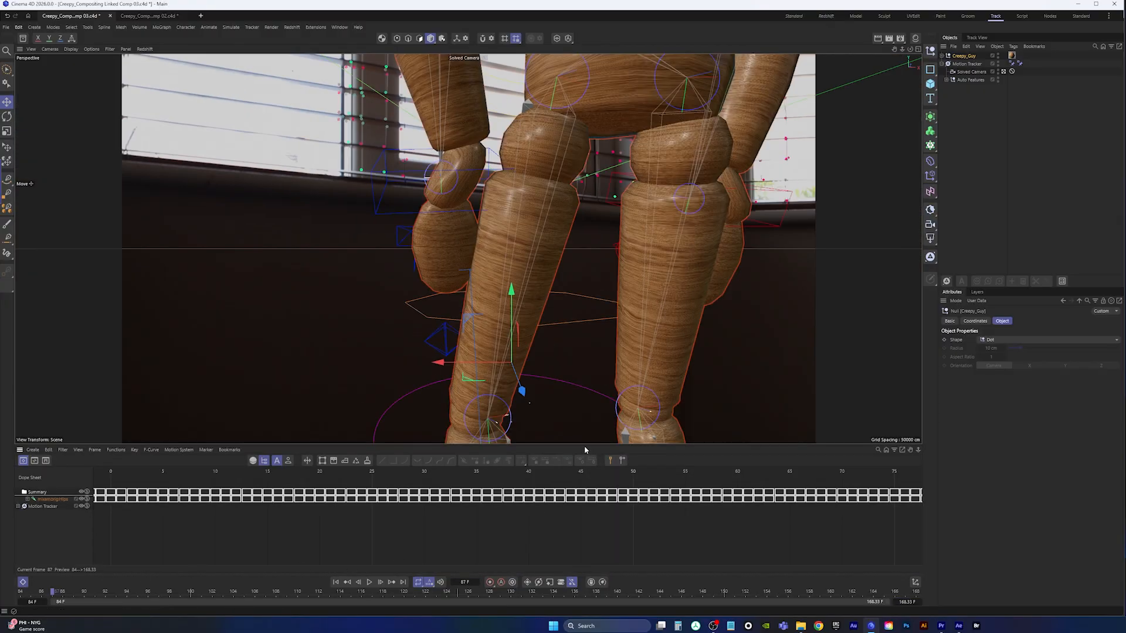
drag(585, 445, 591, 307)
scroll(422, 467, down, 3)
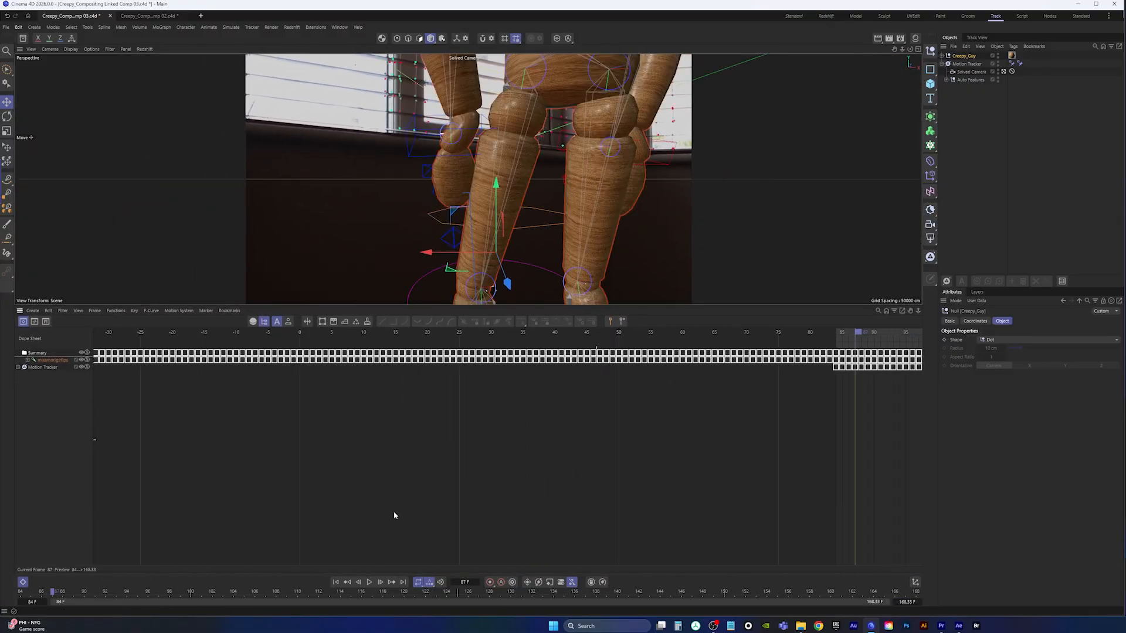
scroll(606, 455, down, 5)
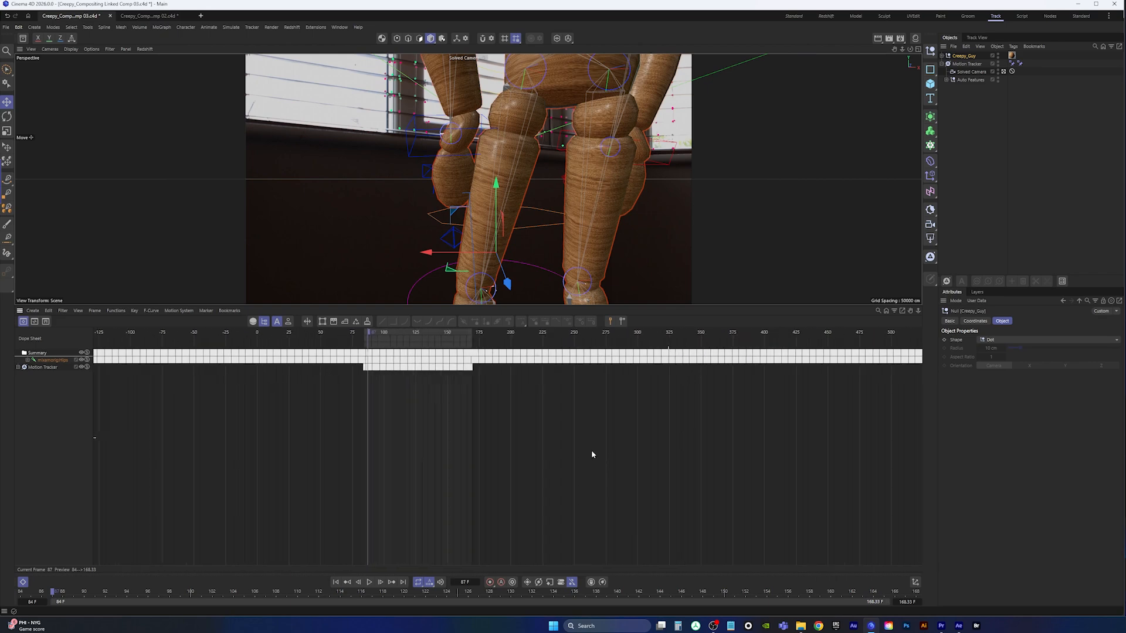
scroll(444, 472, down, 4)
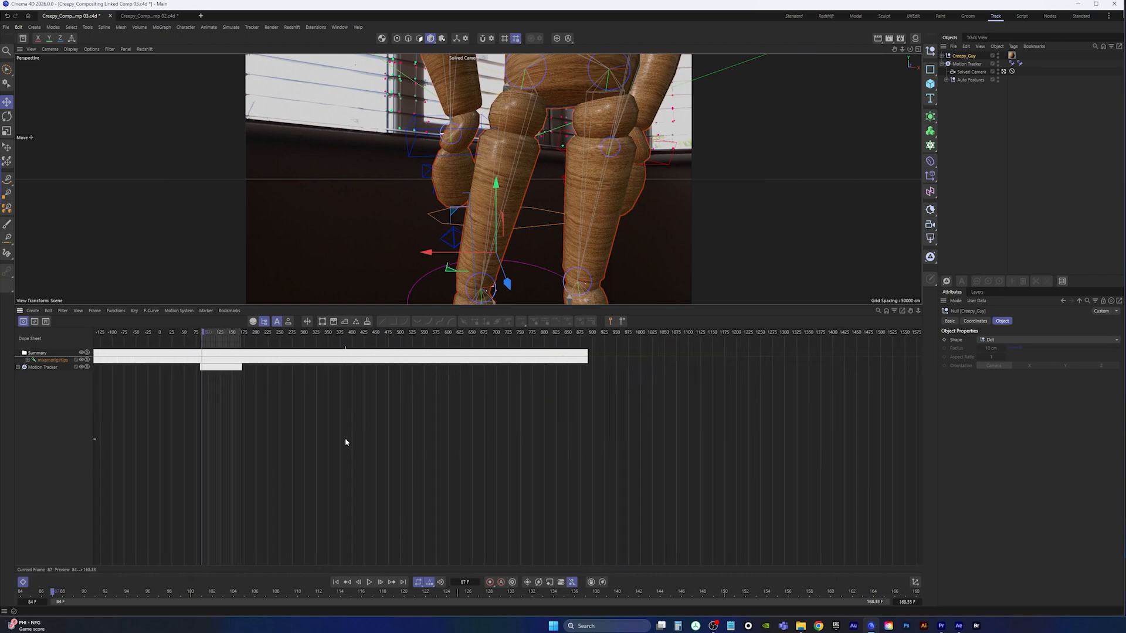
alt+middle_drag(280, 449, 435, 423)
scroll(469, 458, down, 2)
scroll(434, 427, down, 2)
alt+middle_drag(342, 447, 544, 412)
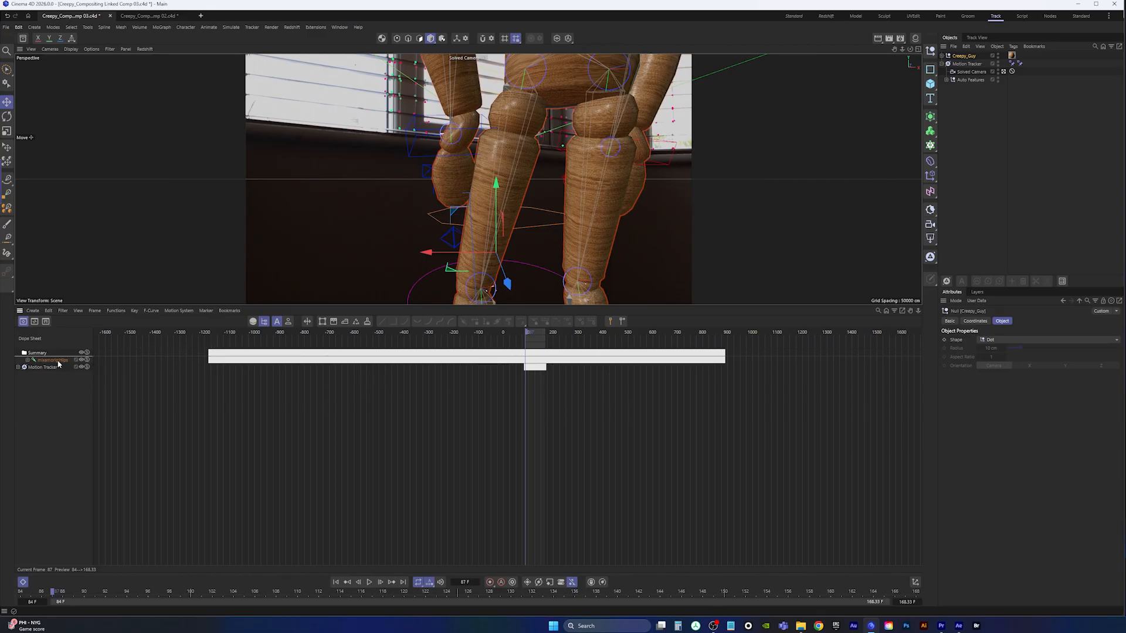
alt+right_drag(470, 400, 574, 398)
alt+middle_drag(452, 413, 514, 411)
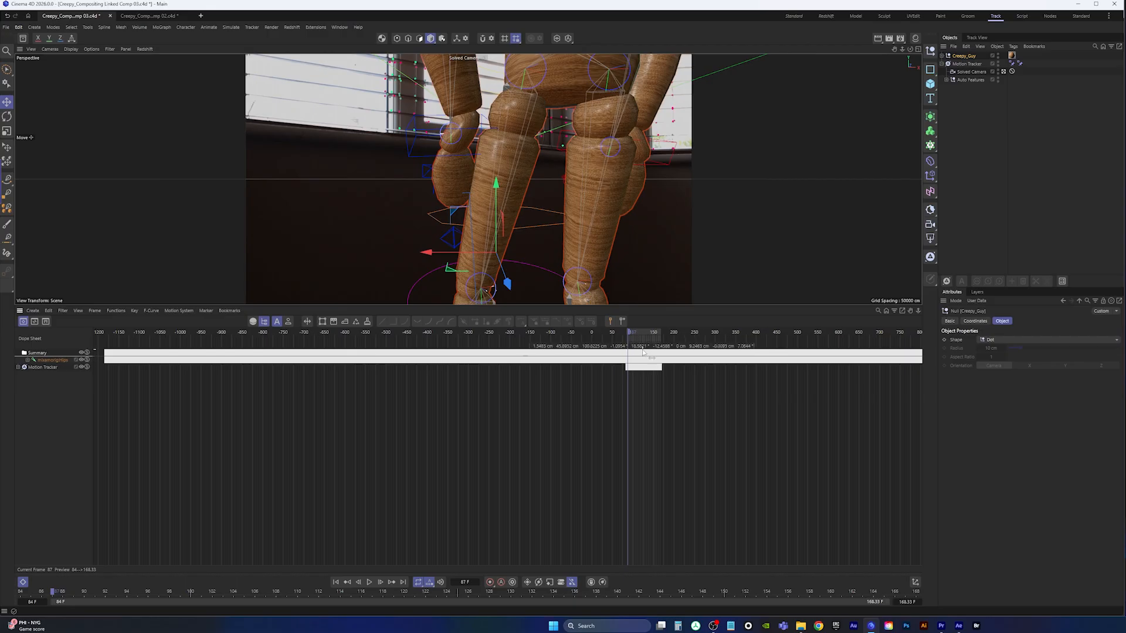
alt+right_drag(658, 413, 839, 399)
alt+middle_drag(786, 414, 650, 433)
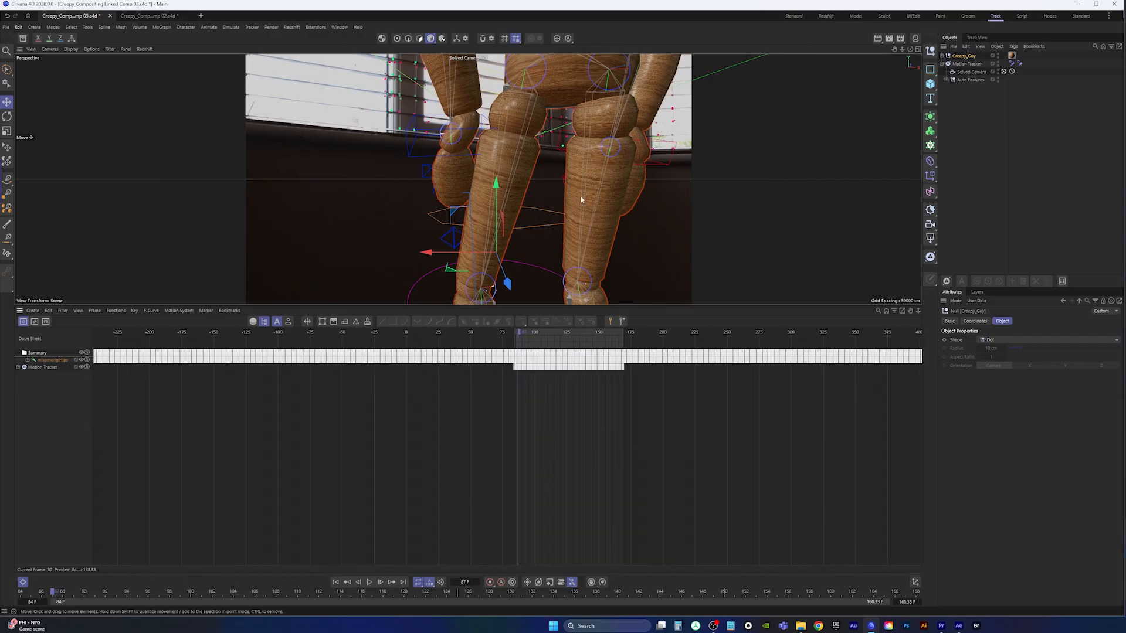
drag(482, 305, 490, 480)
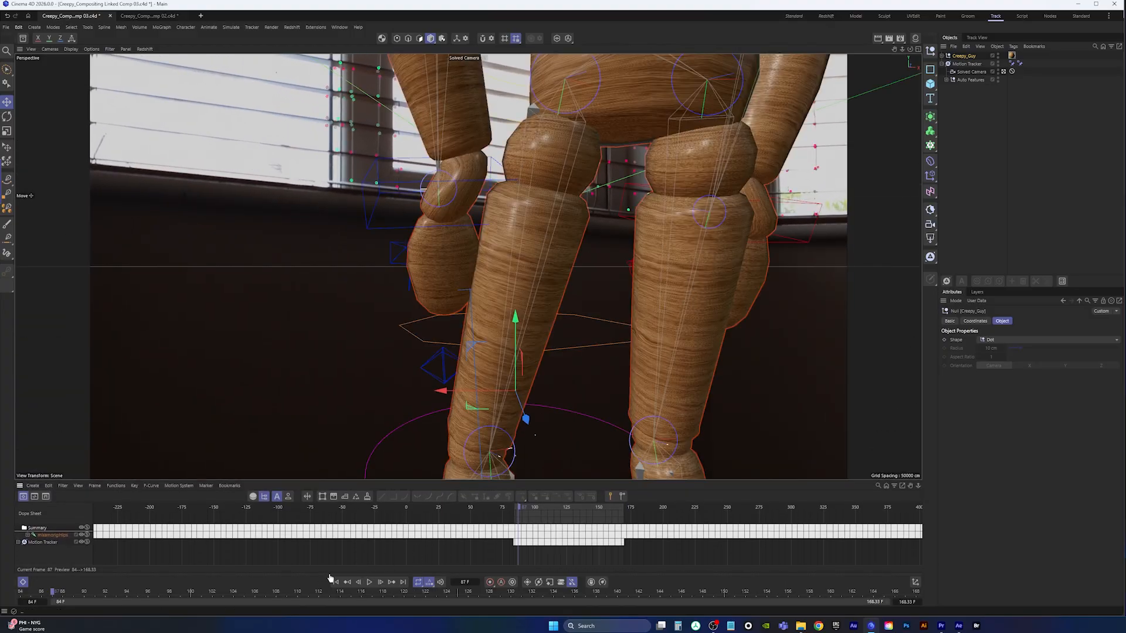
Play the shot, return to frame 84, and select all keys of the mixamorig:Hips track.
click(369, 582)
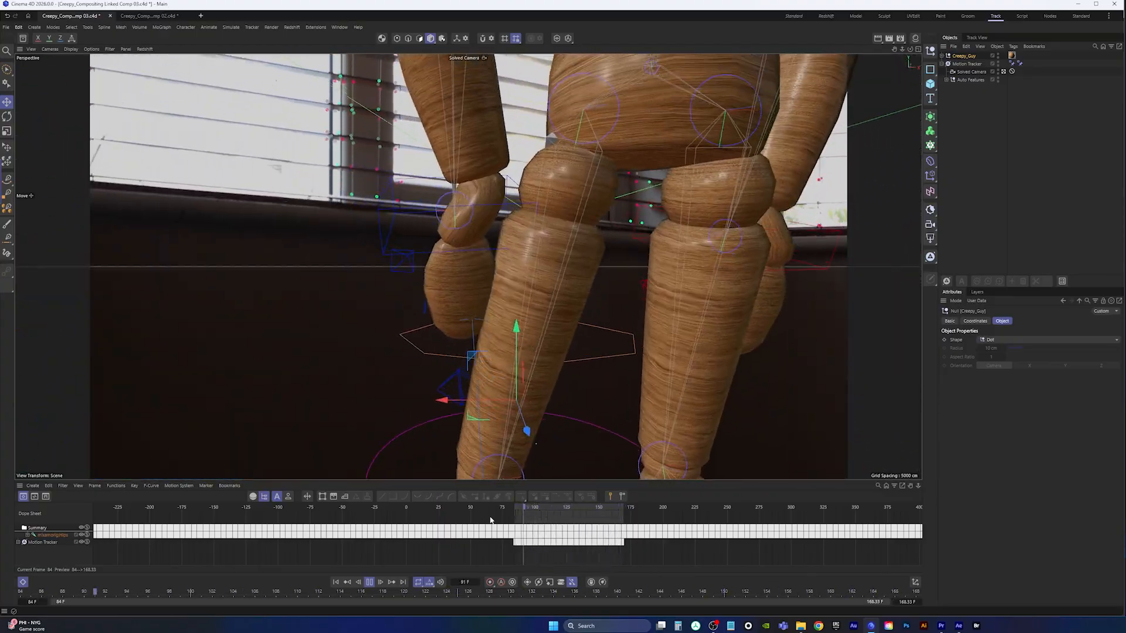
click(370, 582)
click(336, 583)
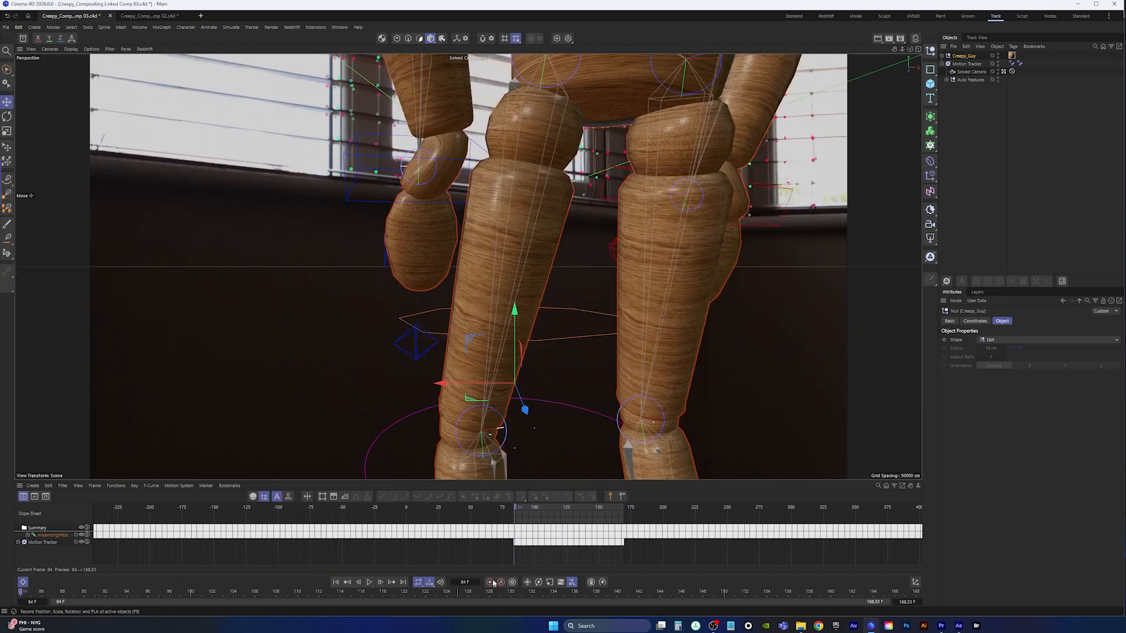
click(45, 537)
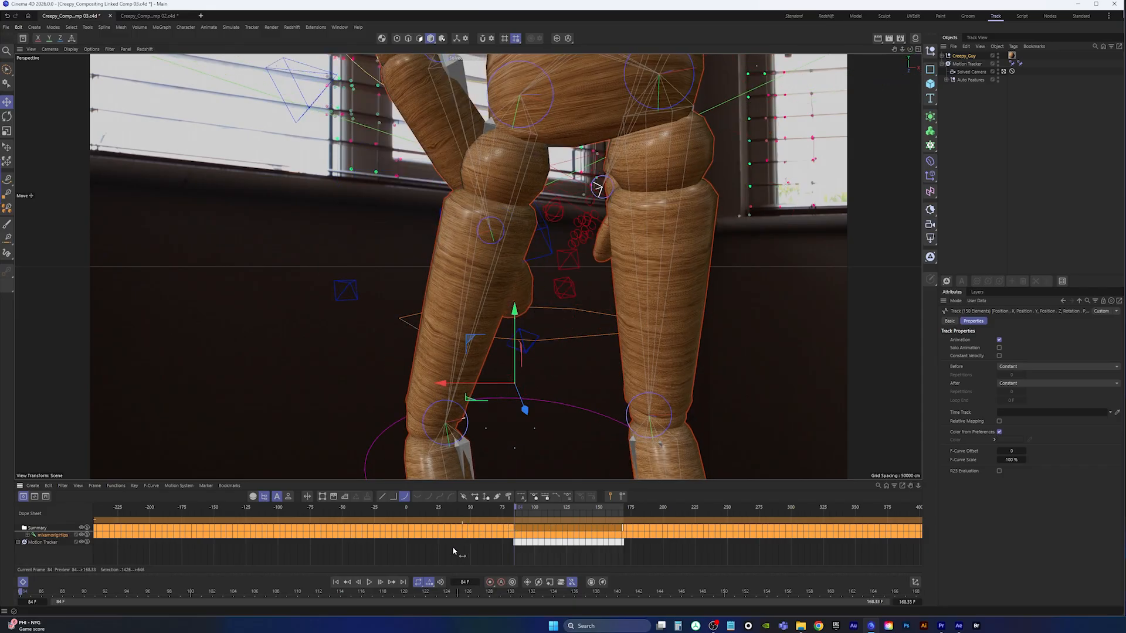
Play the shot with the shifted hip keys and scrub to frame 118 to examine Creepy_Guy's pose.
click(368, 585)
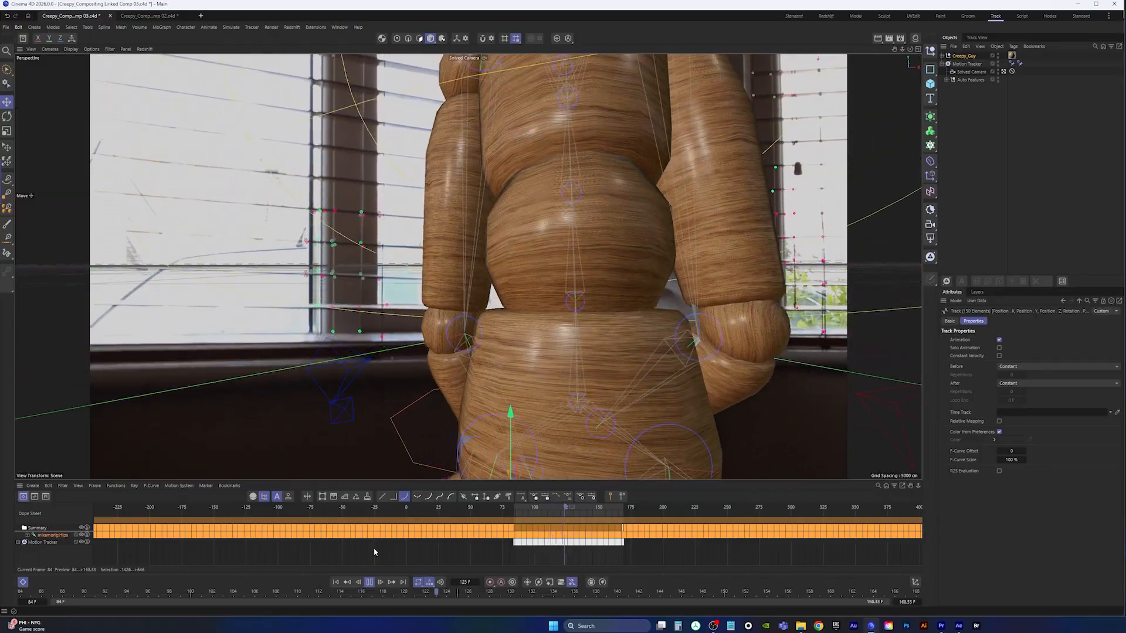
click(369, 582)
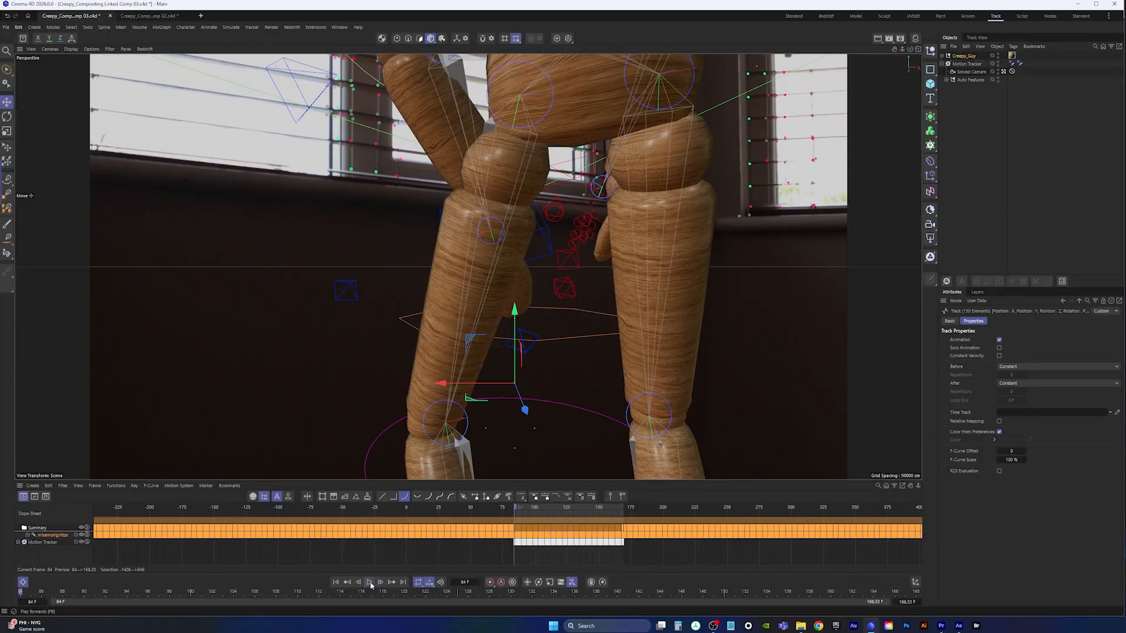
drag(522, 512, 550, 513)
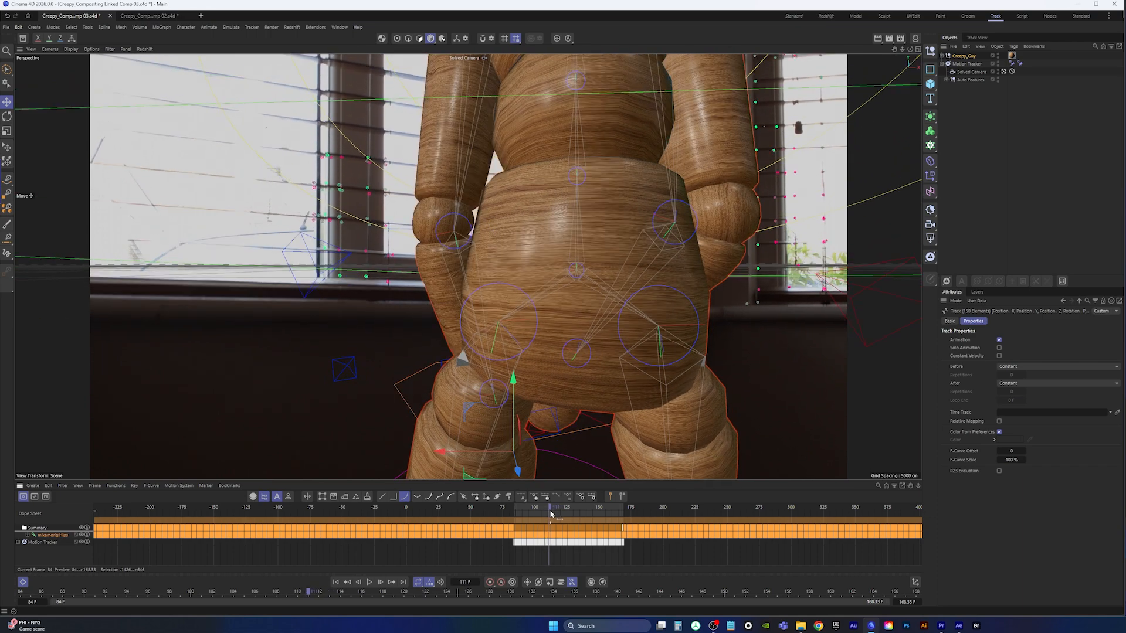
drag(550, 513, 556, 513)
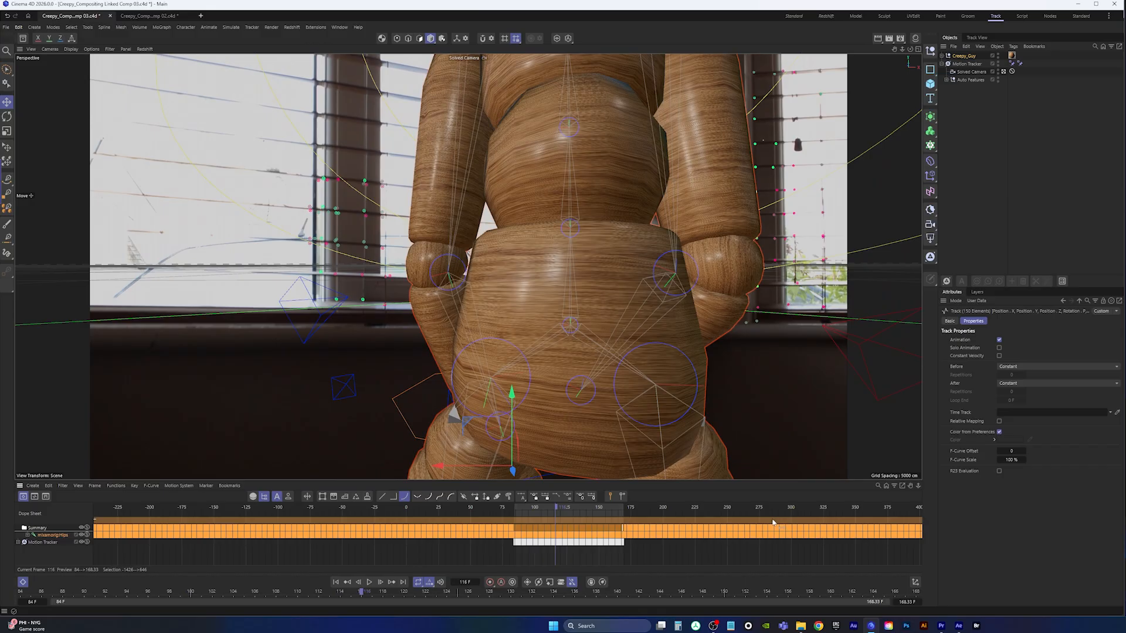
Try shifting the selected keys earlier to span frames -1692 to 380, play the shot, and undo the key shifts.
drag(485, 524, 428, 529)
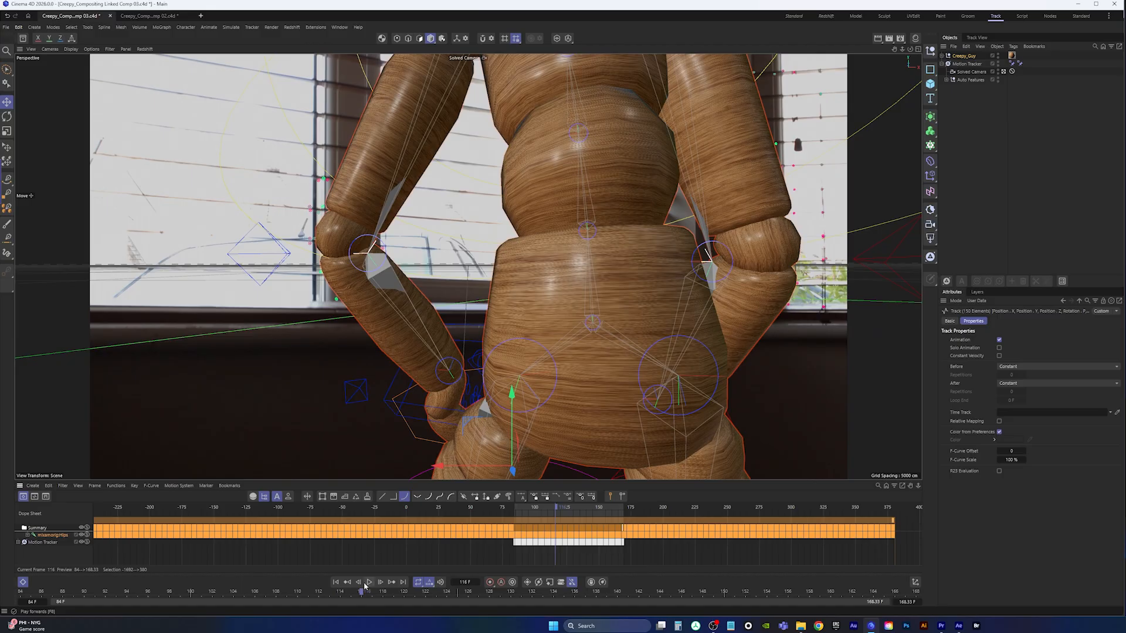
click(336, 583)
click(369, 582)
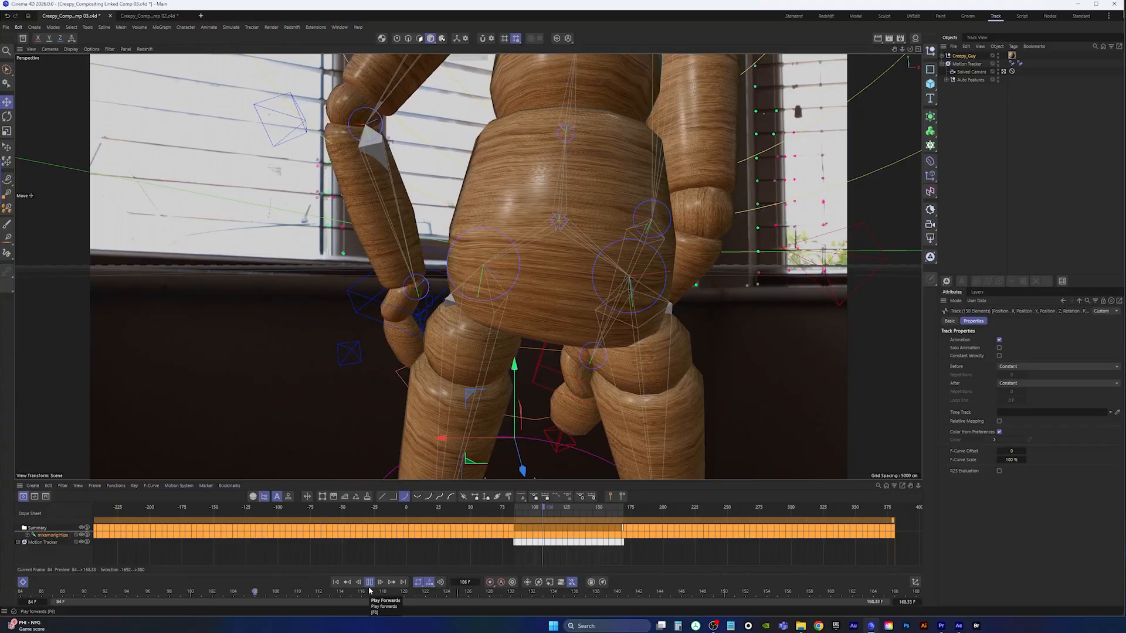
click(369, 583)
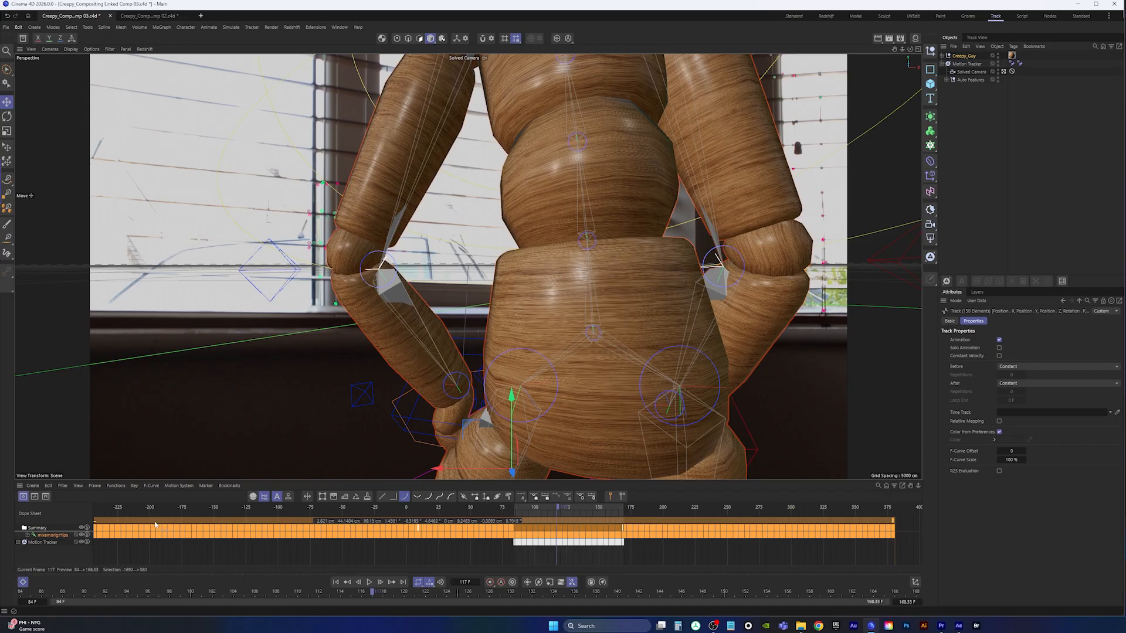
key(ctrl+z)
key(ctrl+z)
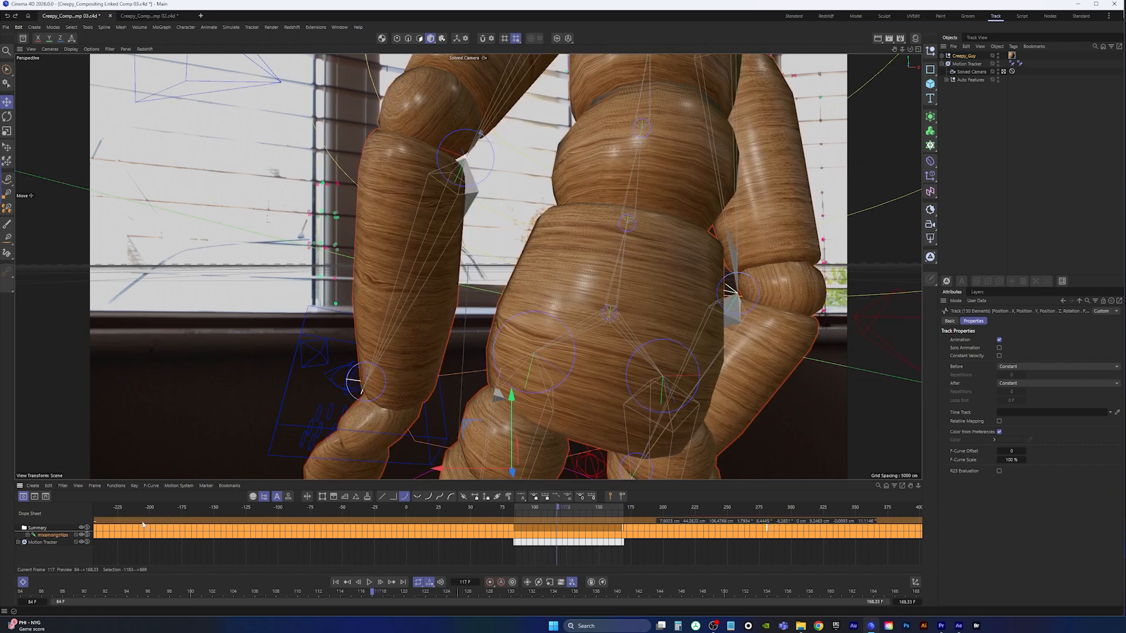
Shift the selected mixamorig:Hips keys later so they end at frame 1400, and play the shot from frame 84.
drag(397, 527, 795, 526)
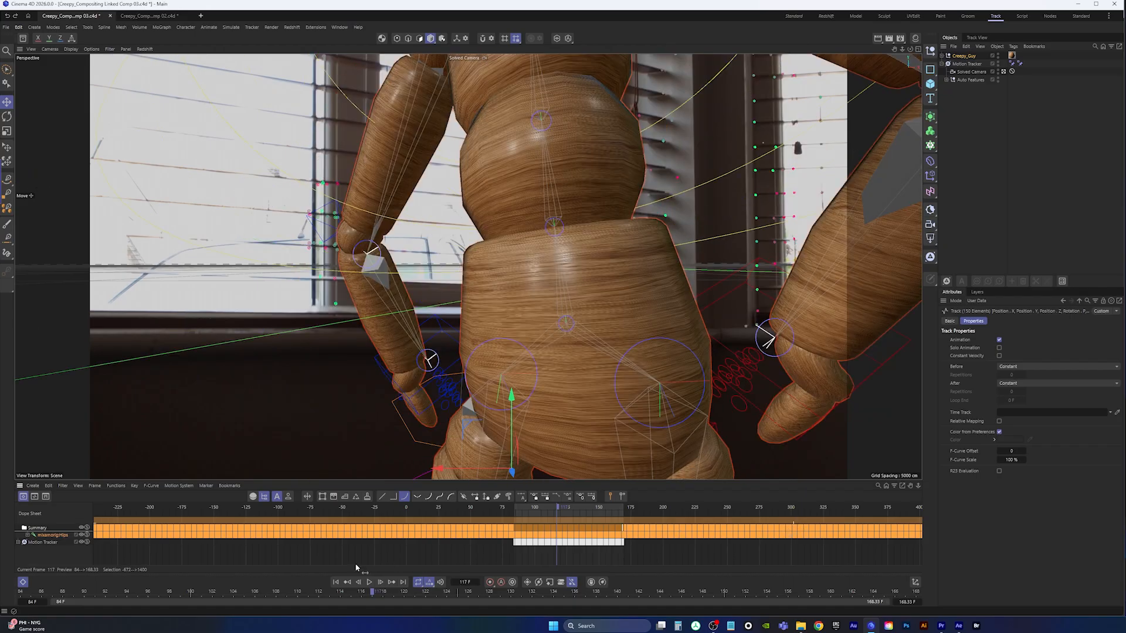
click(336, 583)
click(370, 583)
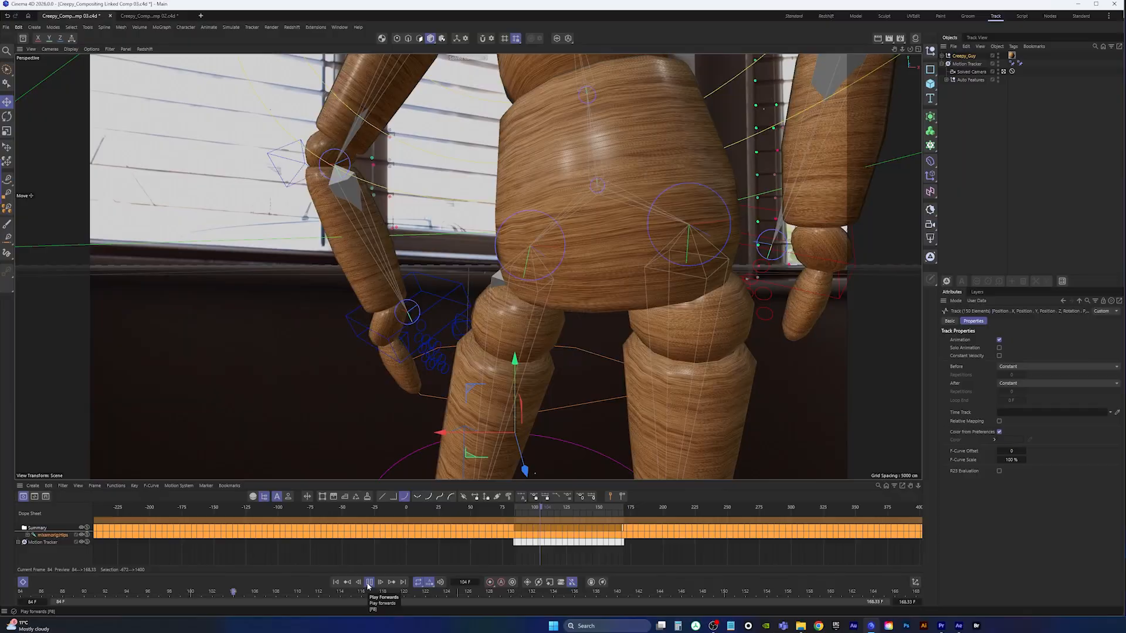
click(369, 582)
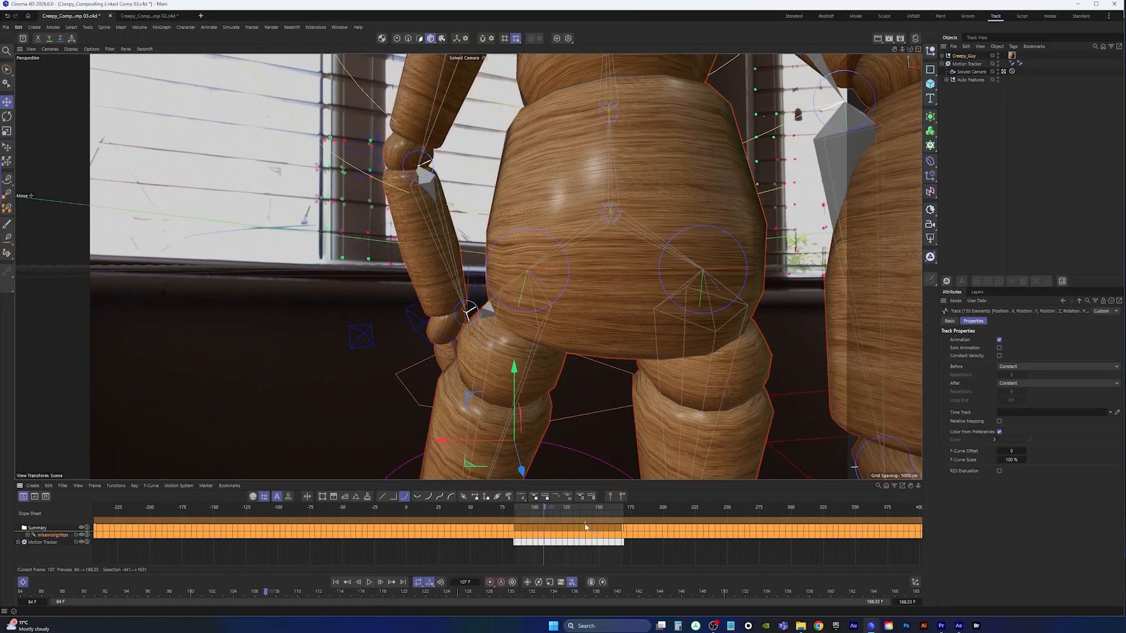
Shift the keys further to span frames -441 to 1631, play the shot from its start, and scrub to frame 100.
click(336, 582)
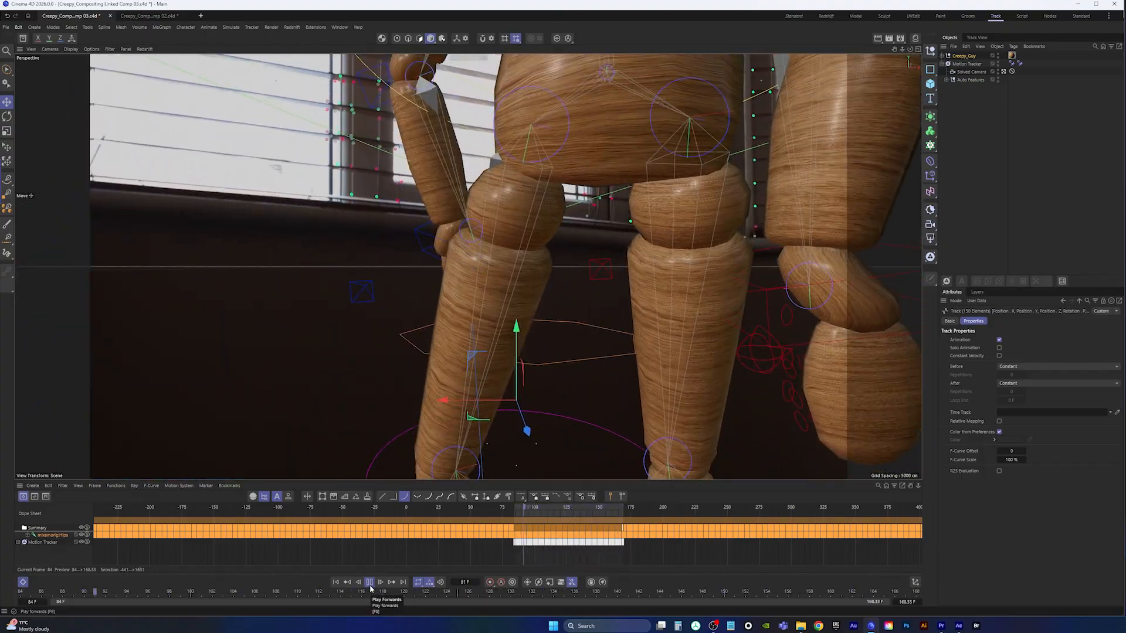
click(370, 583)
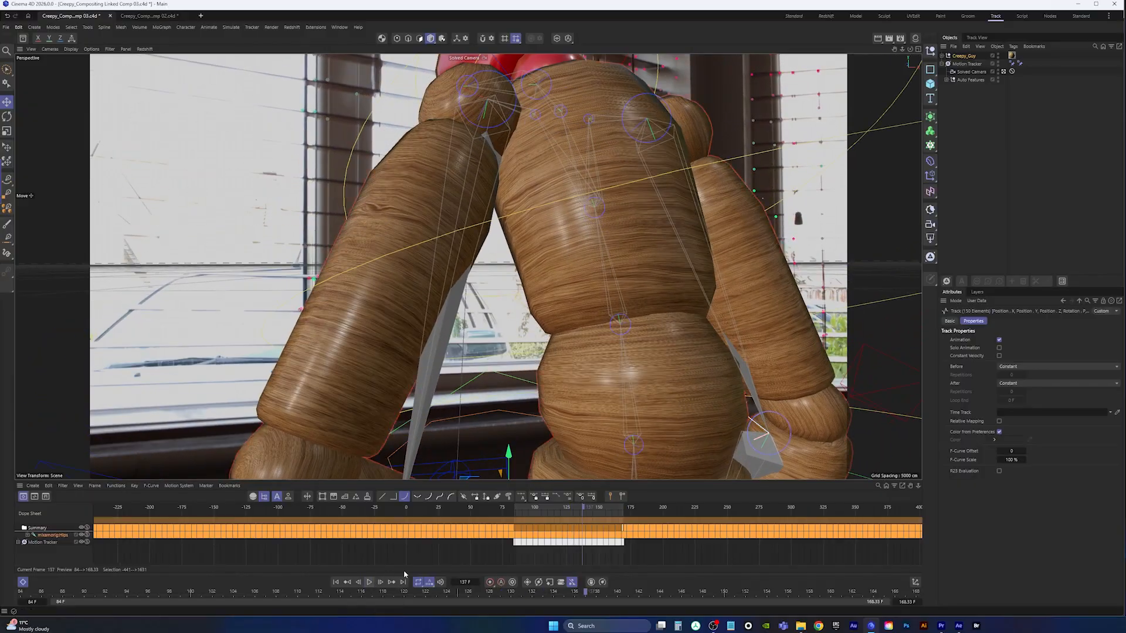
drag(581, 508, 535, 508)
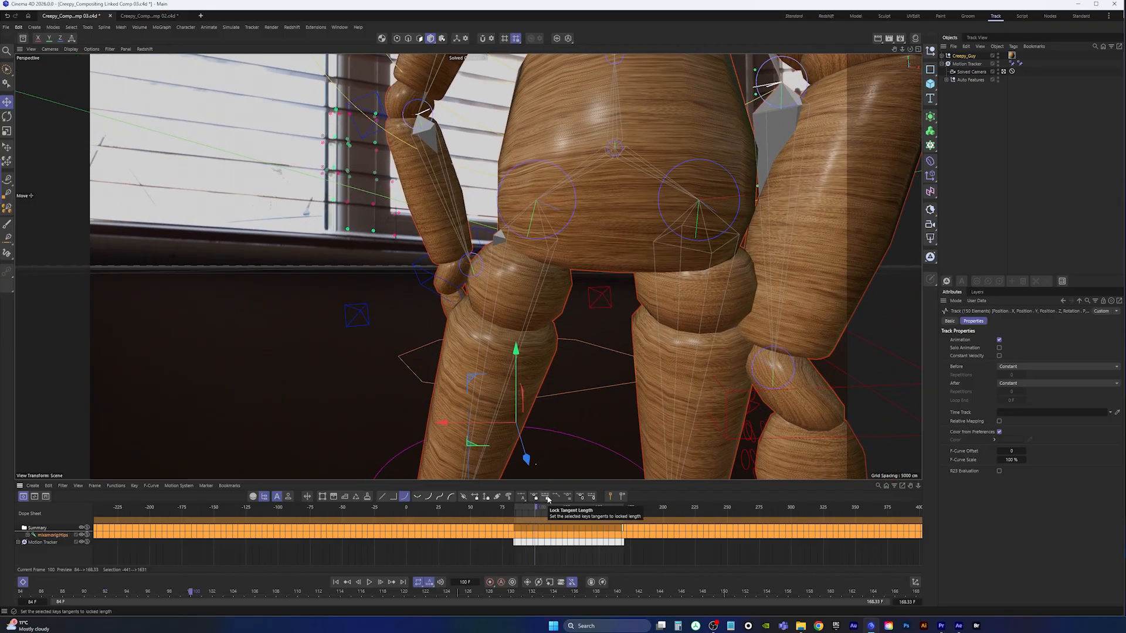
Inspect Creepy_Guy's hierarchy and Character object in the Linked Comp 02 scene, and return to the Linked Comp 03 scene.
click(149, 16)
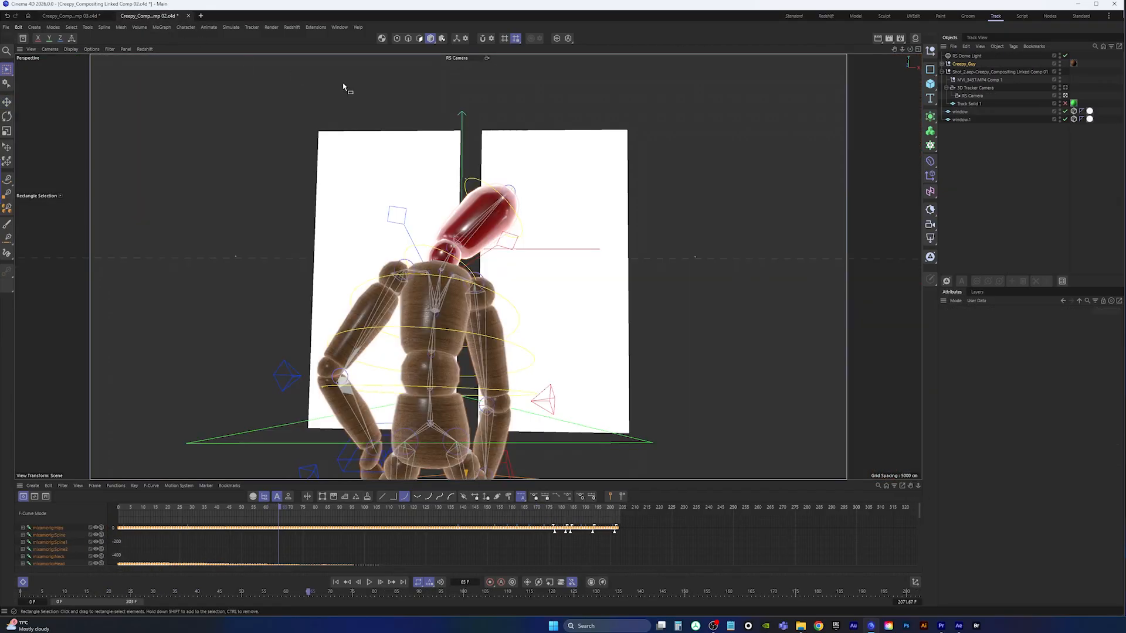
click(942, 64)
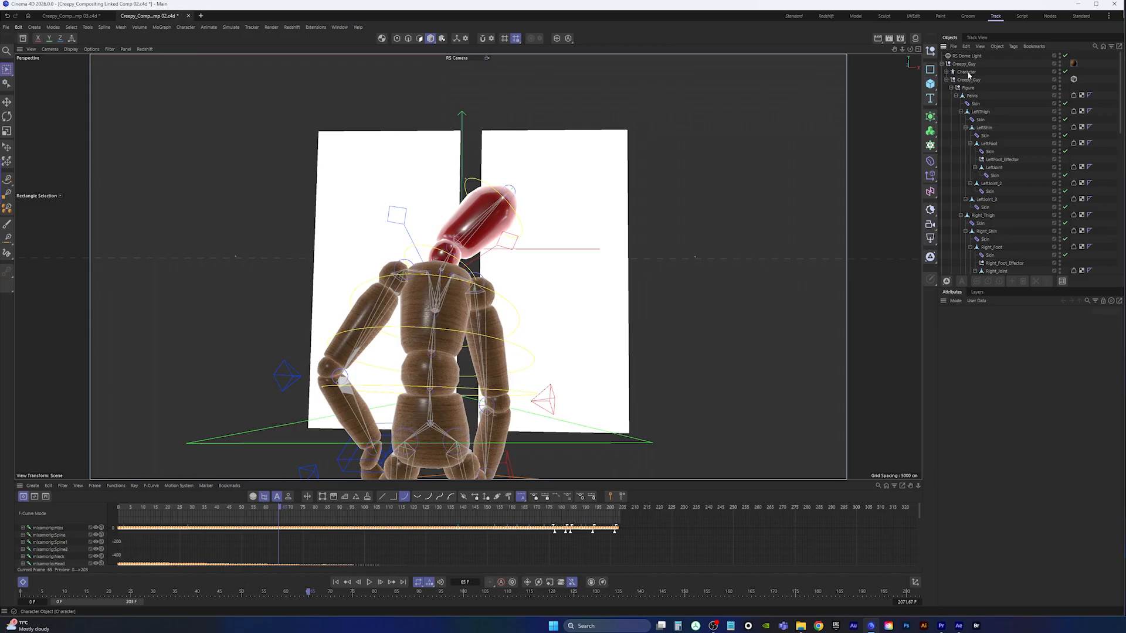
click(967, 72)
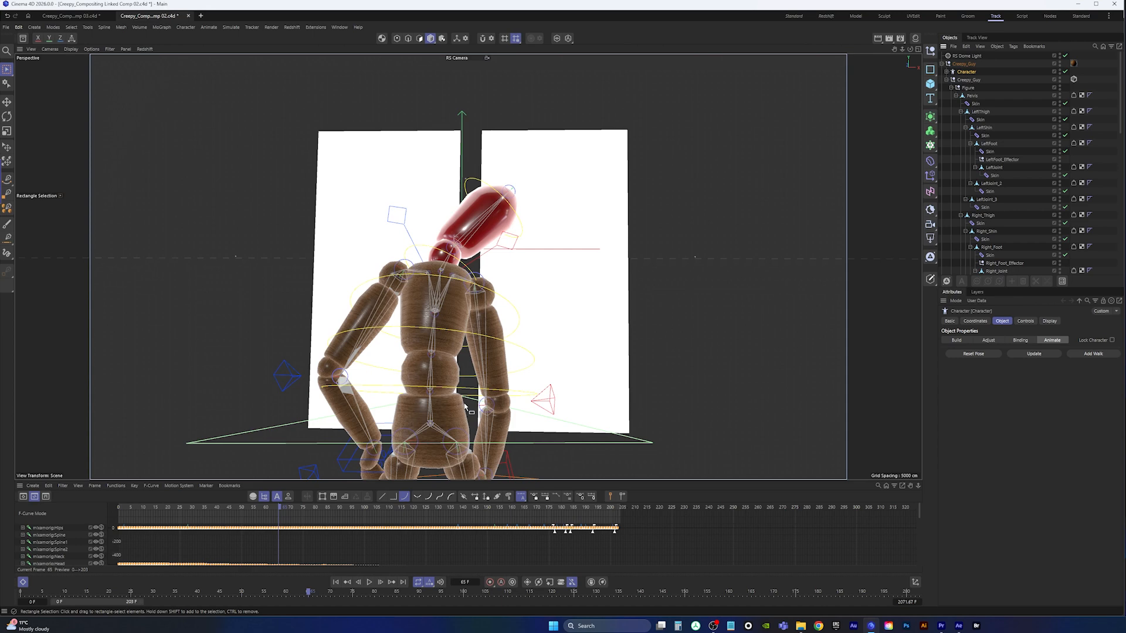
click(60, 17)
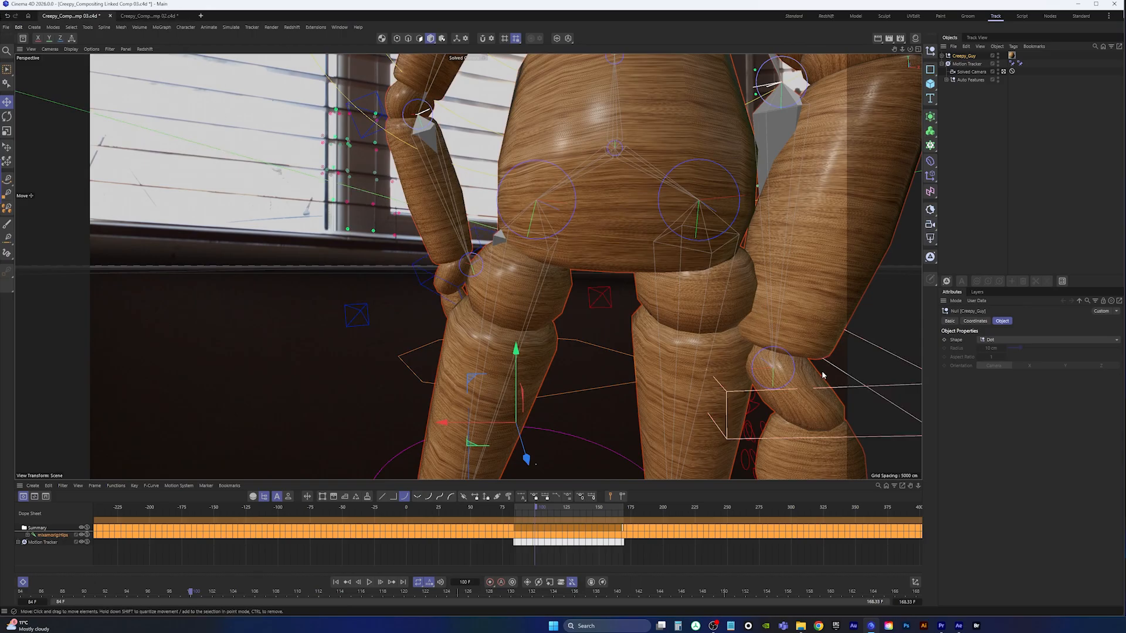
Play Creepy_Guy's motion in the Linked Comp 02 scene for comparison, rewind it, and return to the Linked Comp 03 scene.
click(149, 16)
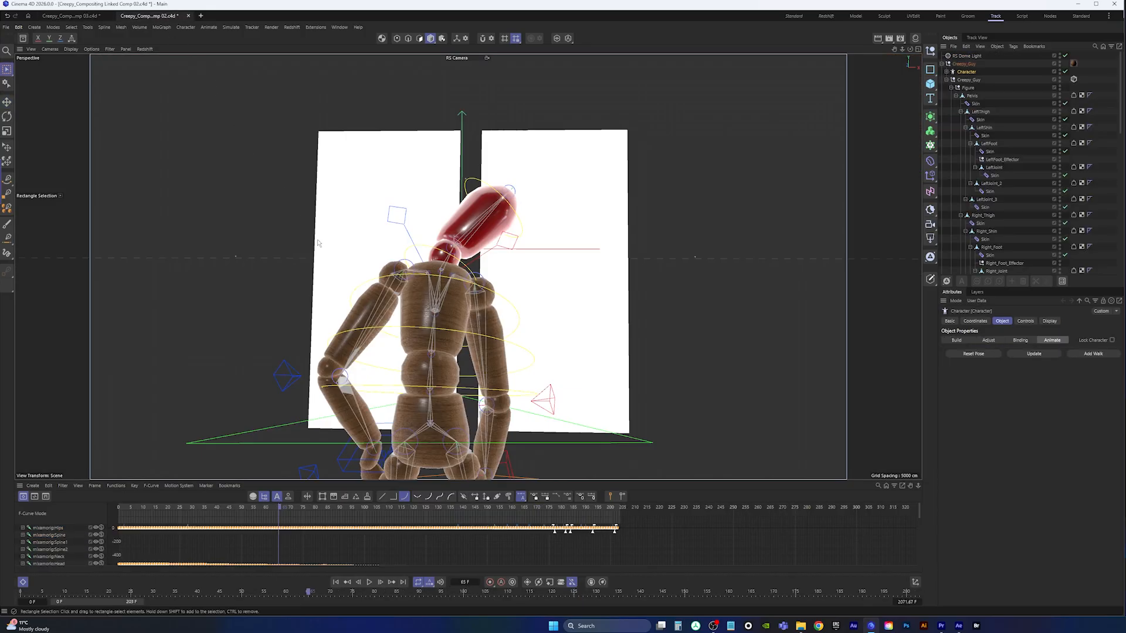
click(348, 586)
click(369, 583)
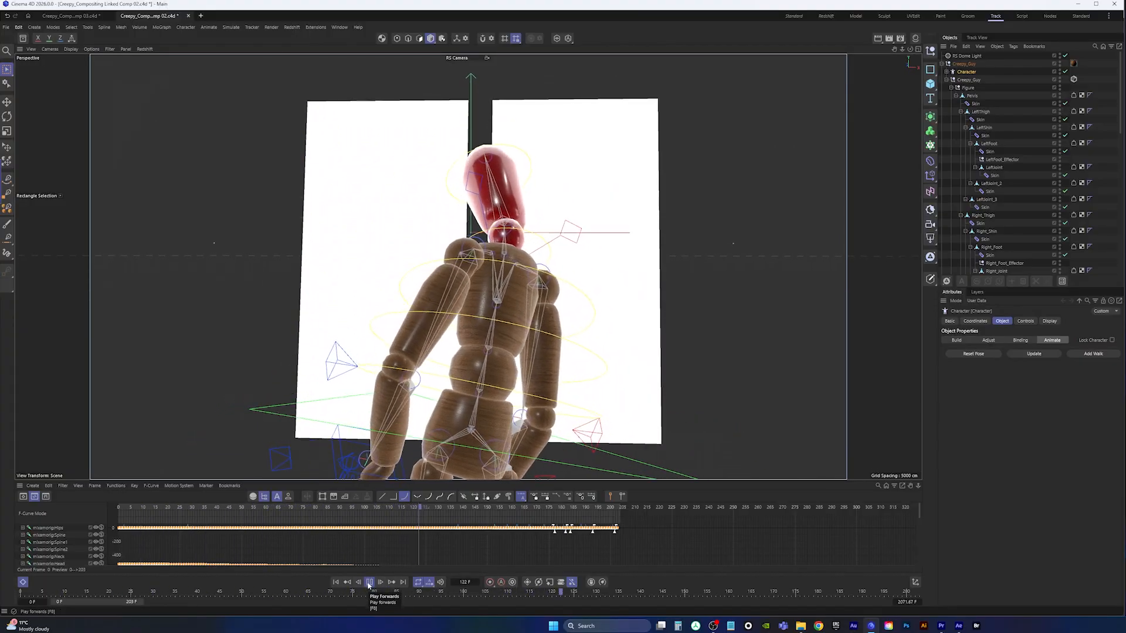
click(369, 582)
click(335, 581)
click(70, 16)
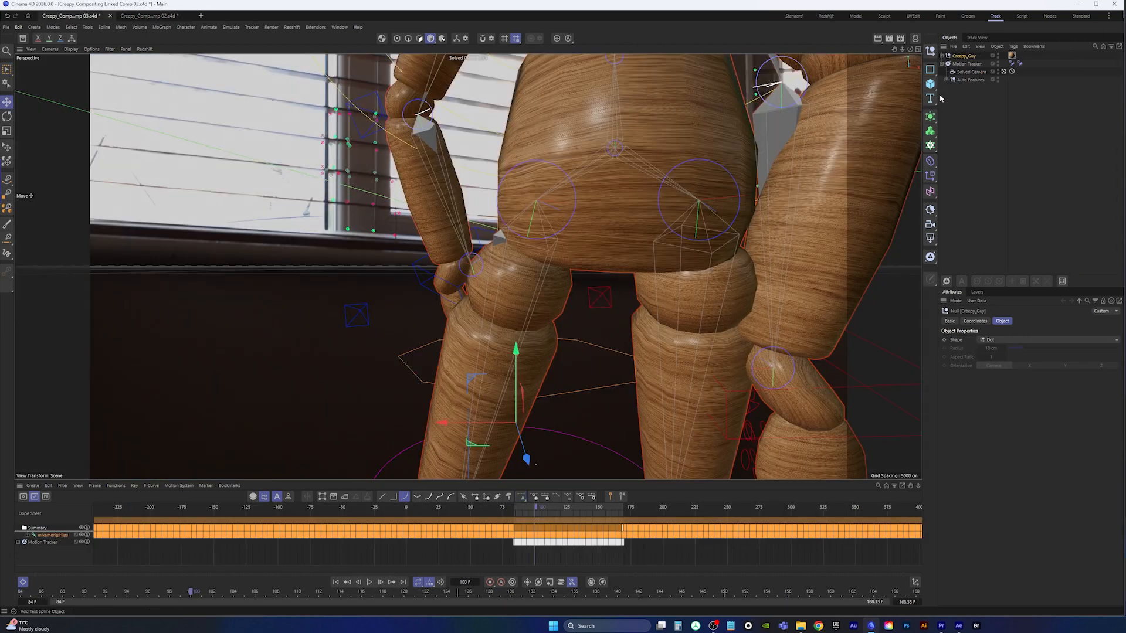
Expand the Creepy_Guy hierarchy in the object list and play the shot through the Solved Camera.
click(942, 56)
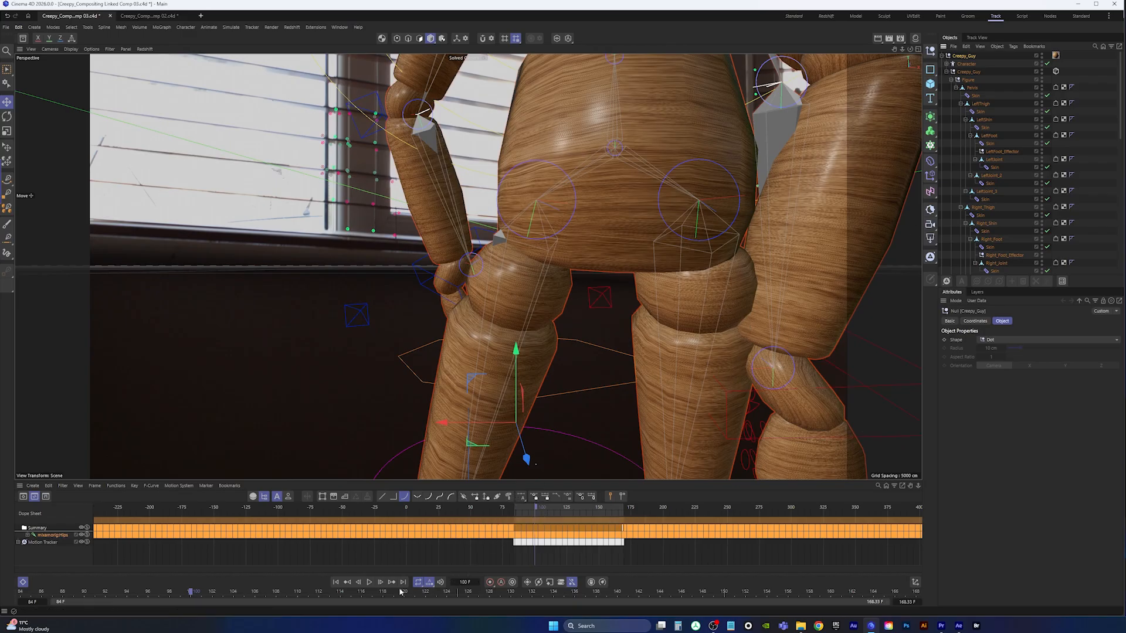
click(369, 582)
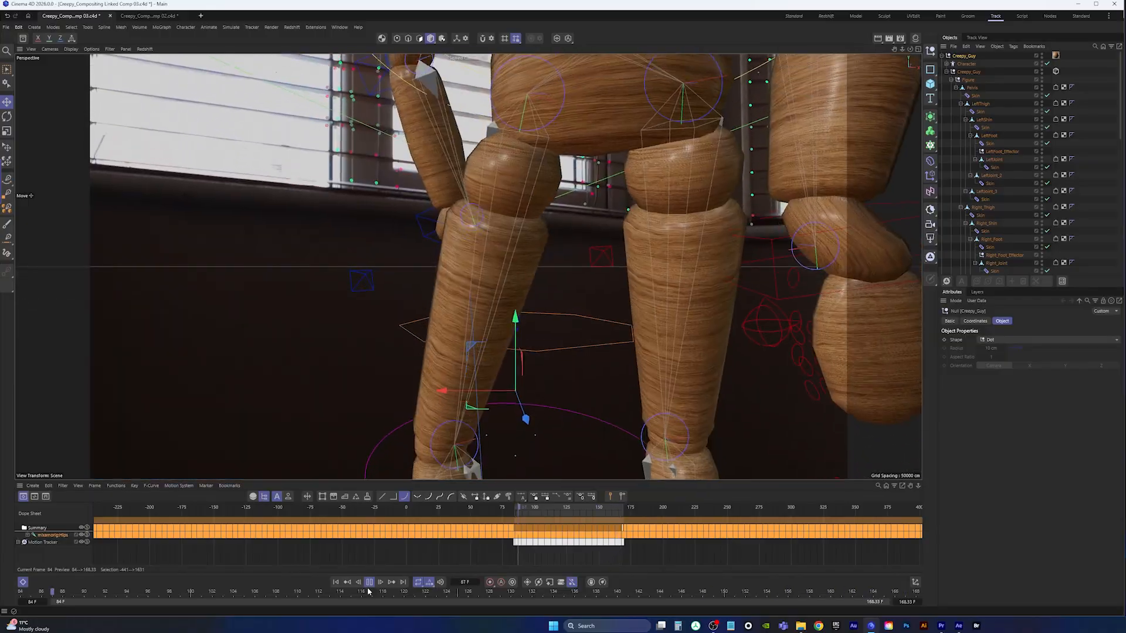
click(365, 586)
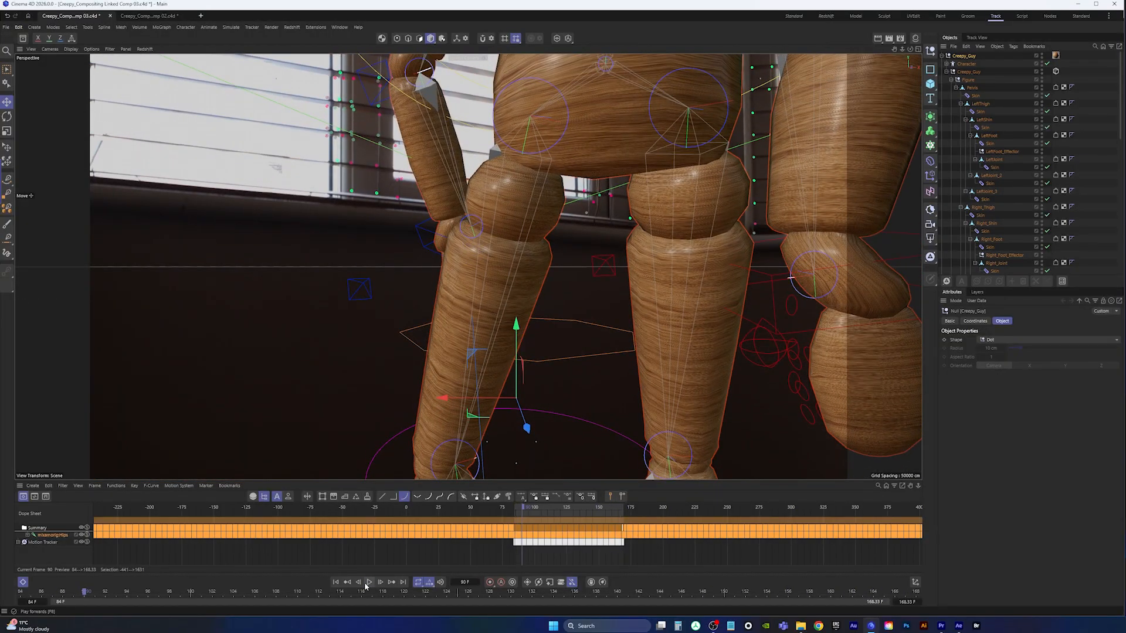
Select Creepy_Guy's RightHand_IK_con+ controller in the viewport, set the time to frame 89, and locate the controller in the object hierarchy.
mouse_move(526, 511)
mouse_down()
mouse_move(535, 513)
mouse_move(522, 516)
mouse_up()
click(770, 278)
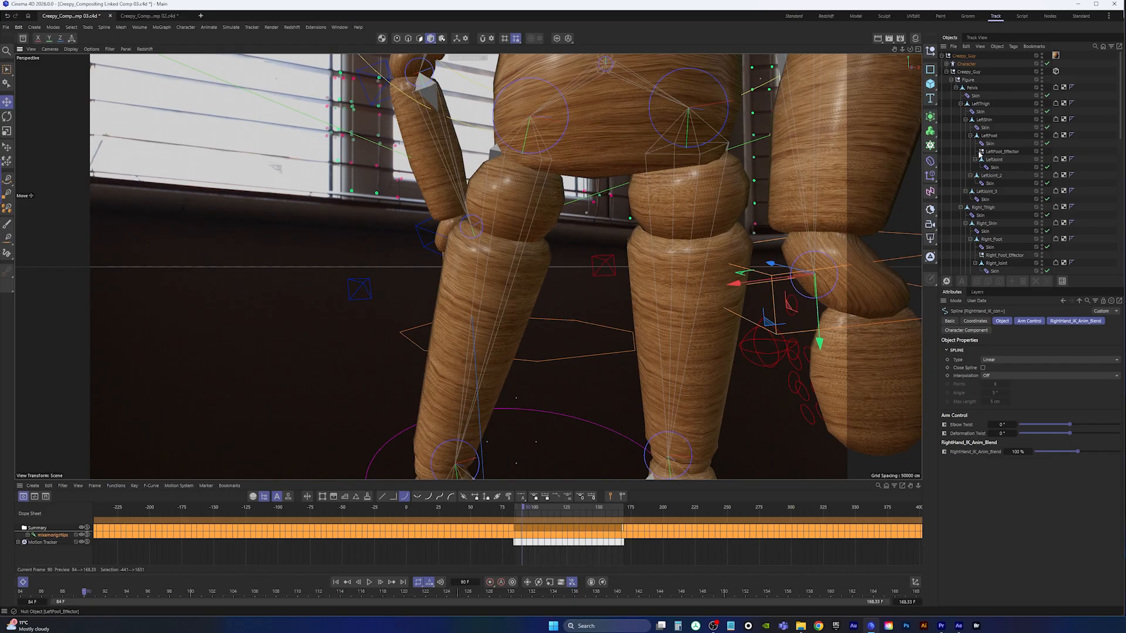
key(comma)
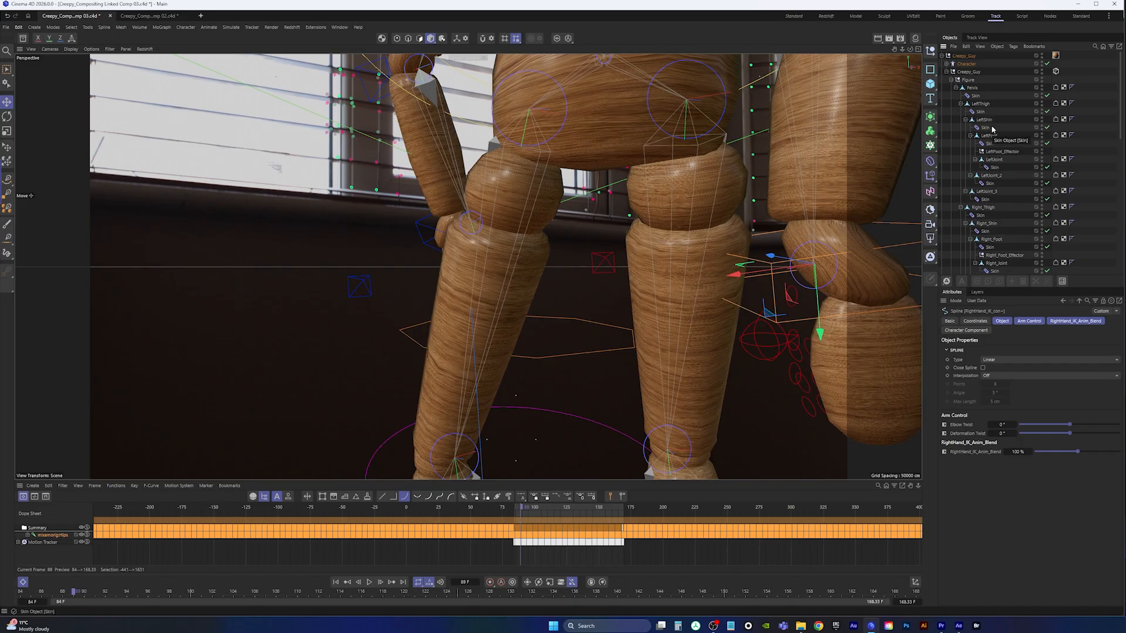
scroll(993, 133, down, 10)
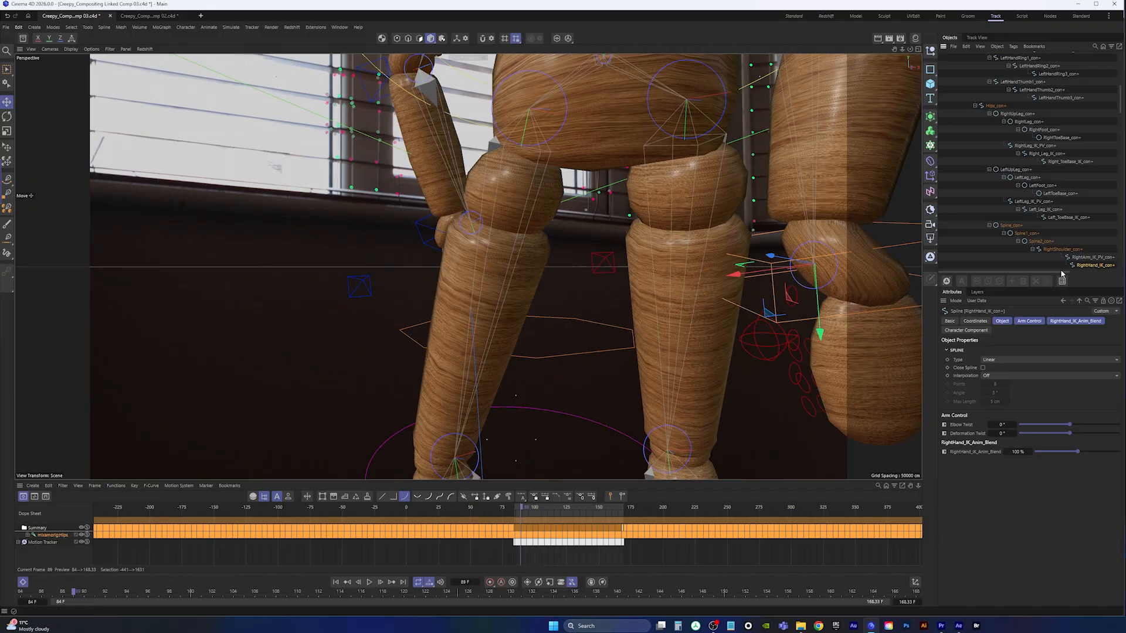
scroll(1062, 273, right, 3)
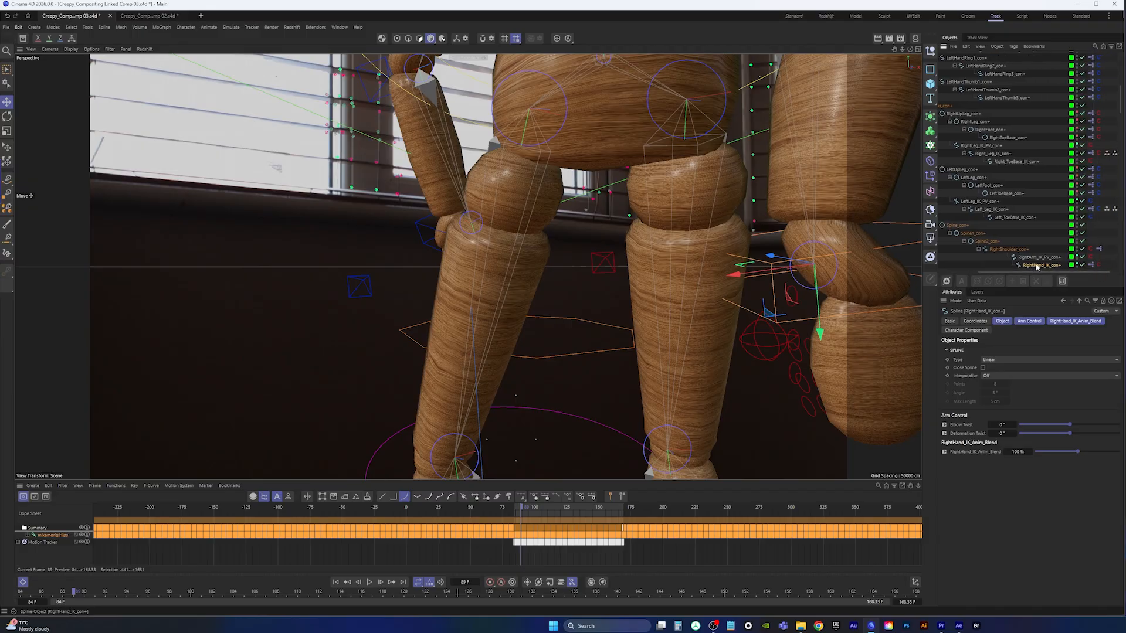
scroll(1123, 109, down, 3)
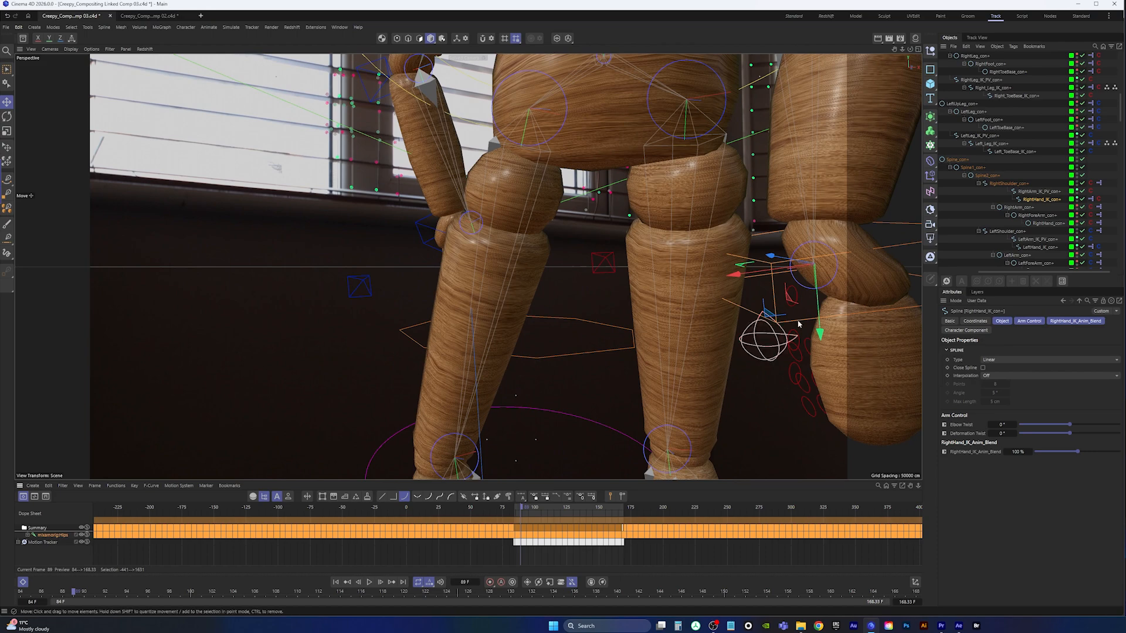
Expand the mixamorig:Hips tracks in an enlarged timeline and record a key for RightHand_IK_con+ at frame 89.
click(26, 536)
drag(390, 482, 392, 369)
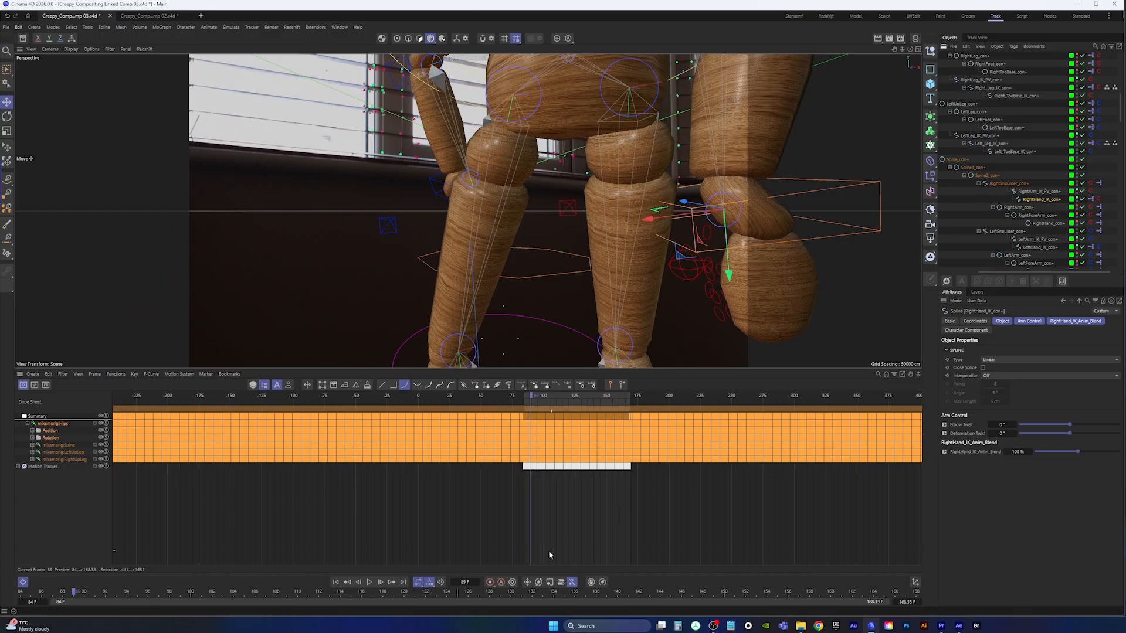
click(491, 582)
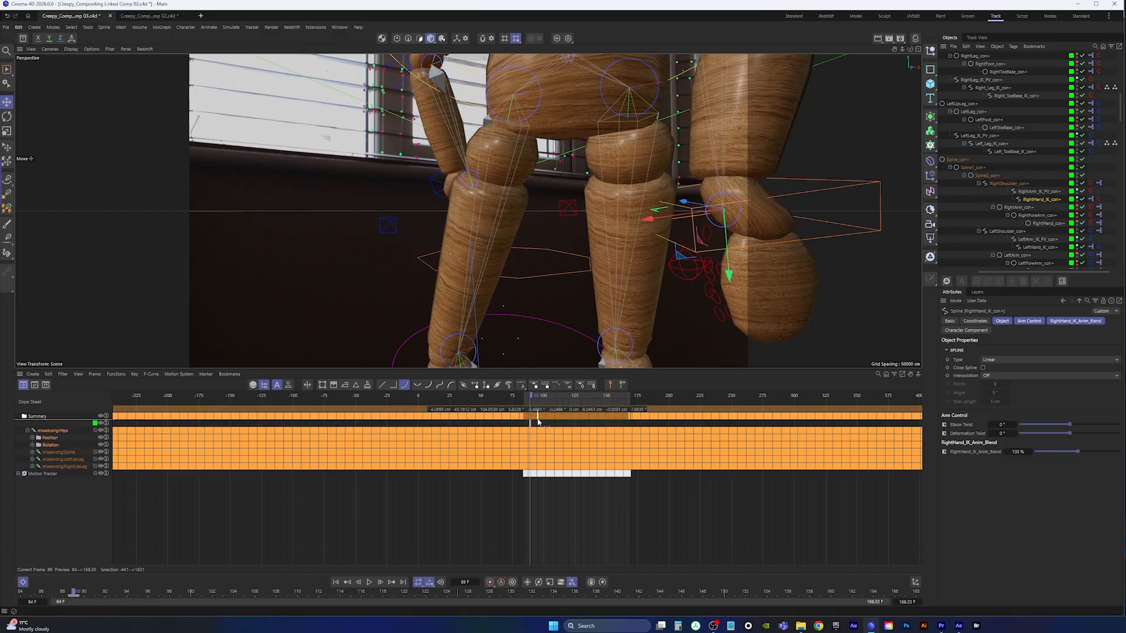
Move RightHand_IK_con+ slightly along its X axis at frame 100 and record a key.
drag(531, 396, 544, 399)
drag(629, 293, 652, 290)
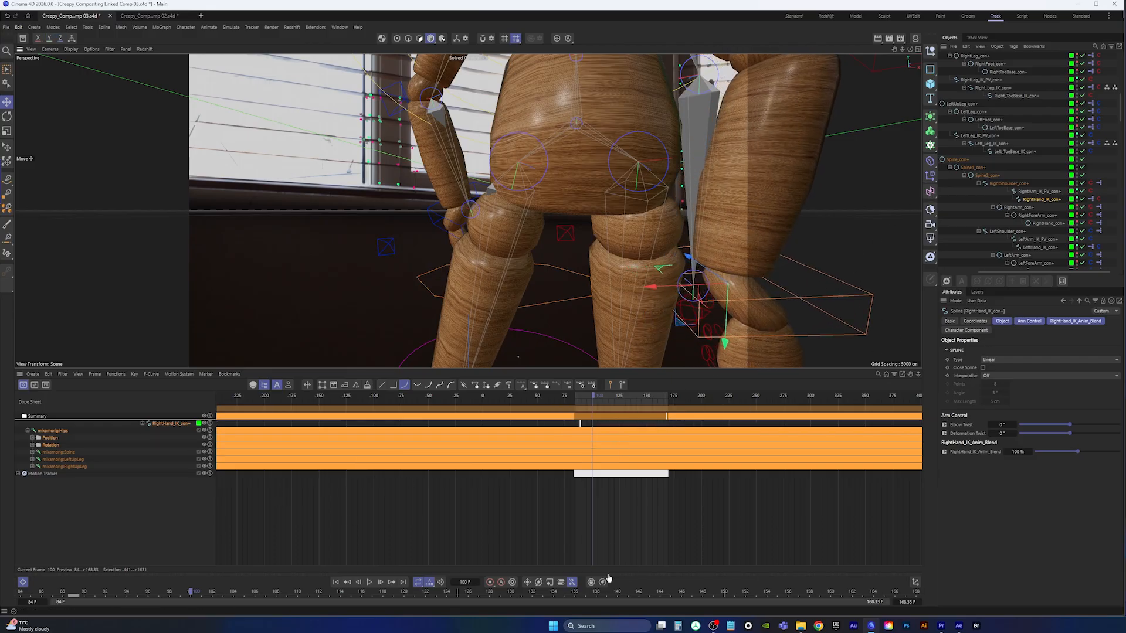
click(500, 585)
Nudge RightHand_IK_con+ along its X axis at frame 105 and record another key.
drag(593, 397, 591, 398)
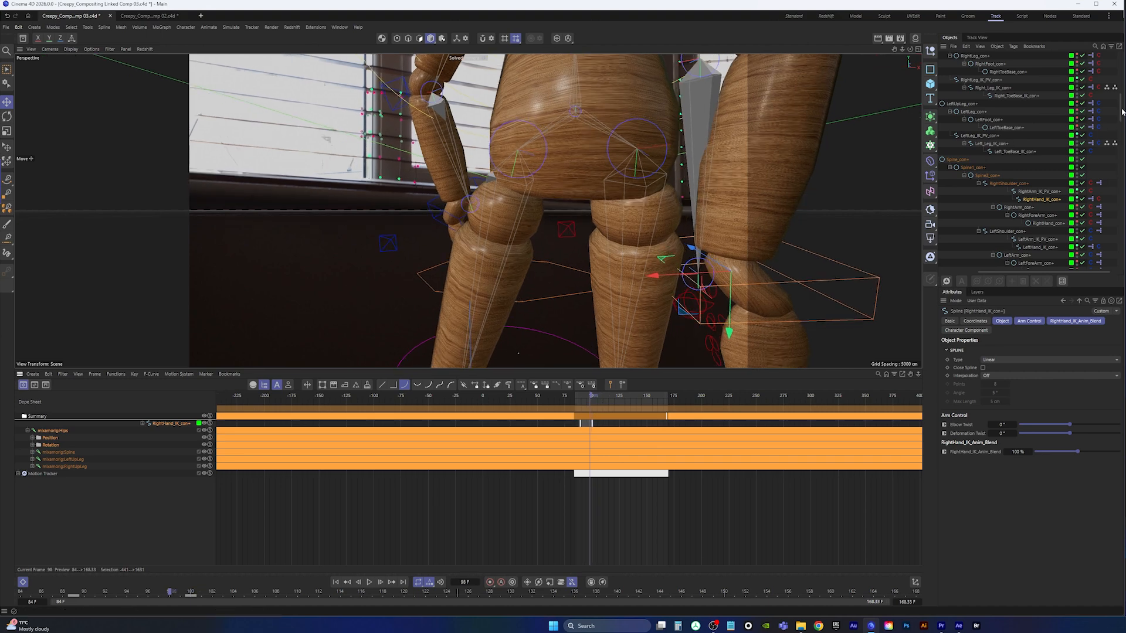
drag(1122, 111, 1122, 64)
alt+middle_drag(1002, 87, 1057, 87)
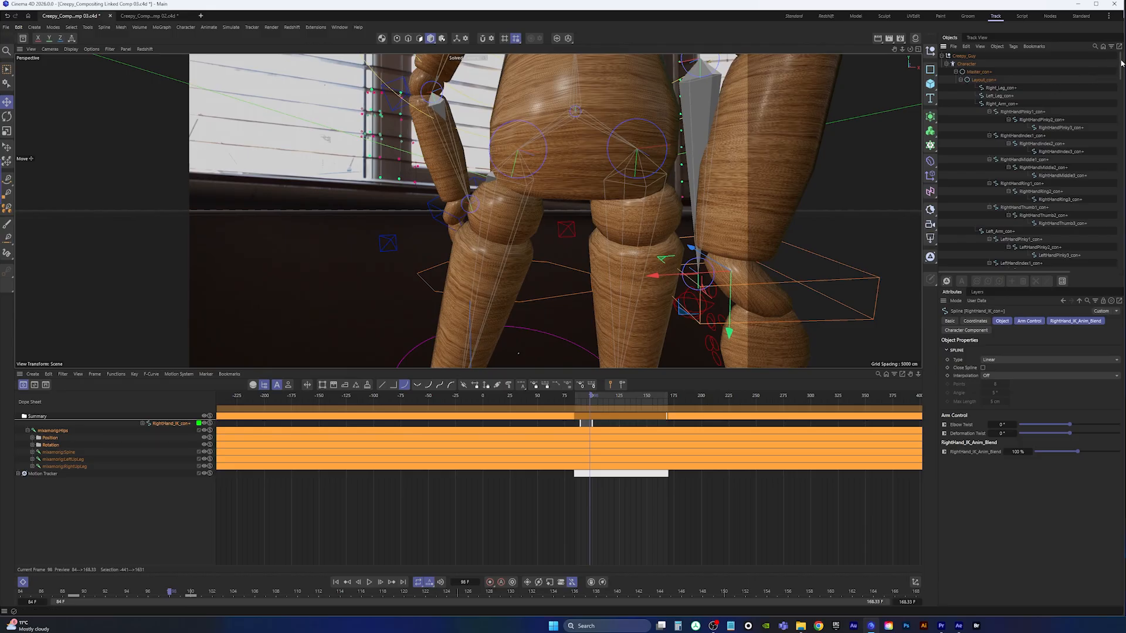
drag(1122, 64, 1122, 114)
alt+middle_drag(1036, 154, 951, 164)
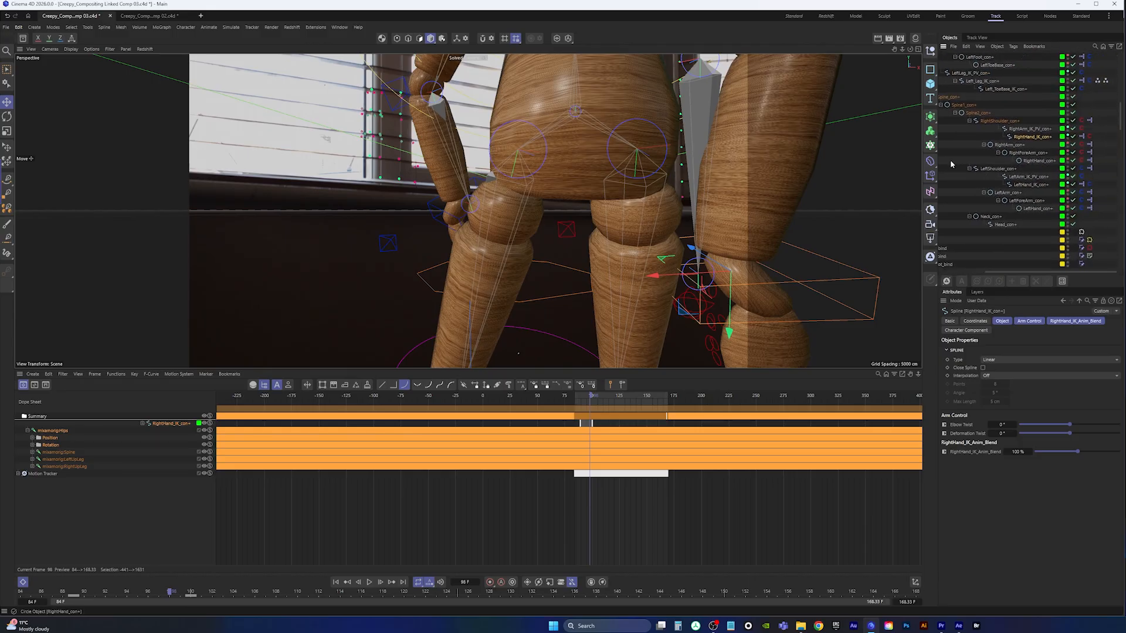
drag(593, 398, 598, 399)
drag(643, 315, 637, 315)
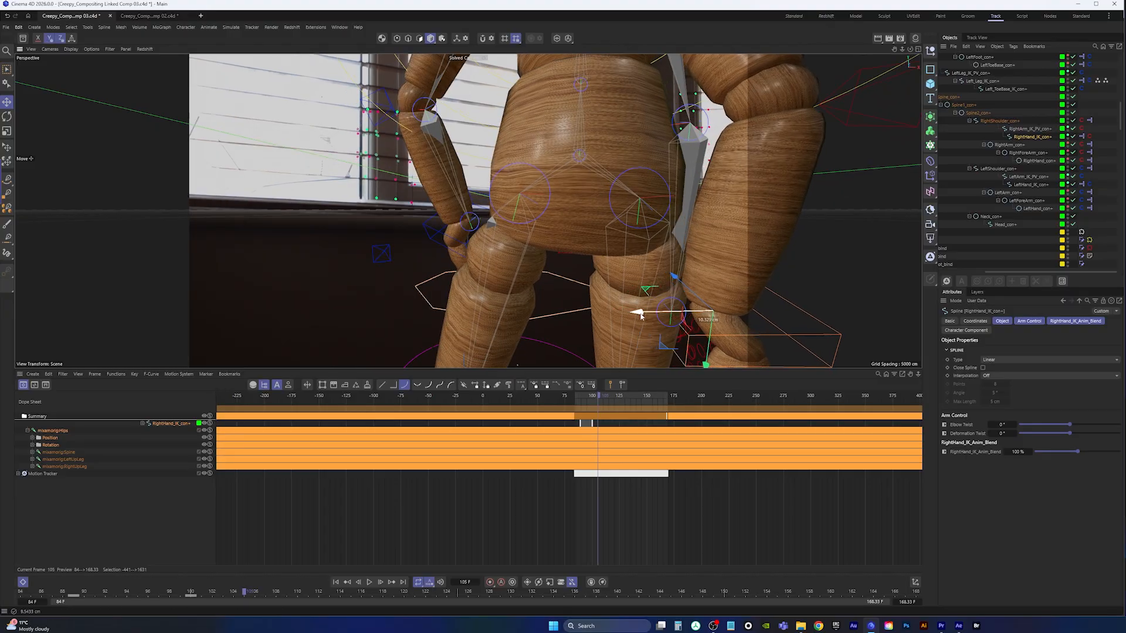
click(490, 582)
Play the adjusted hand motion from frame 85, glance at the Linked Comp 02 scene, and return to the Linked Comp 03 scene.
mouse_move(599, 397)
mouse_down()
mouse_move(623, 399)
mouse_move(576, 399)
mouse_up()
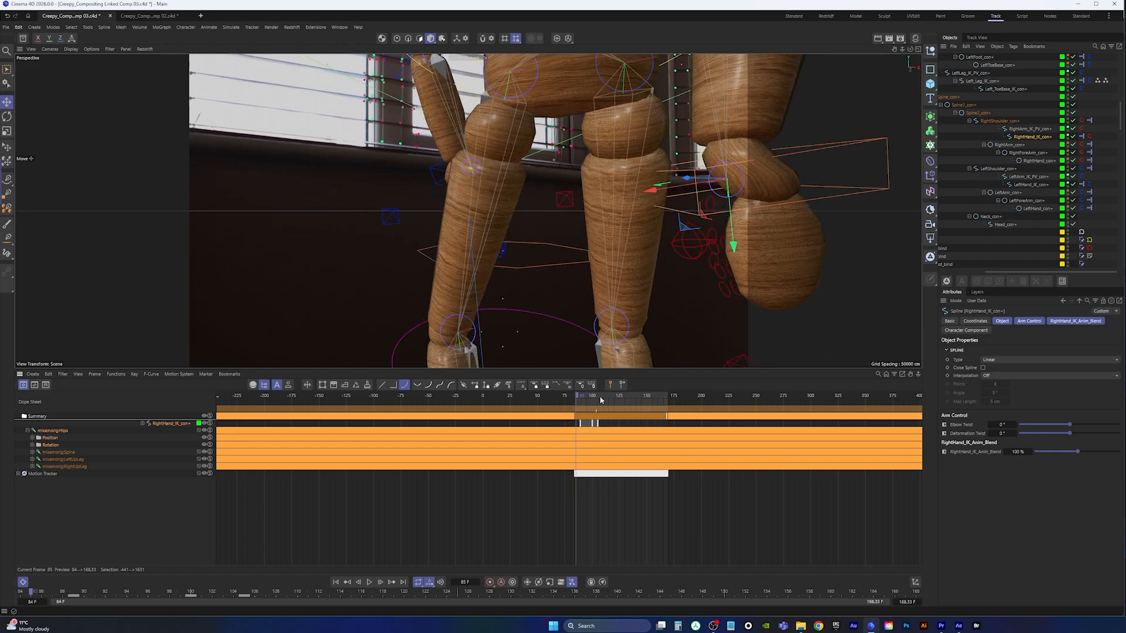
key(F8)
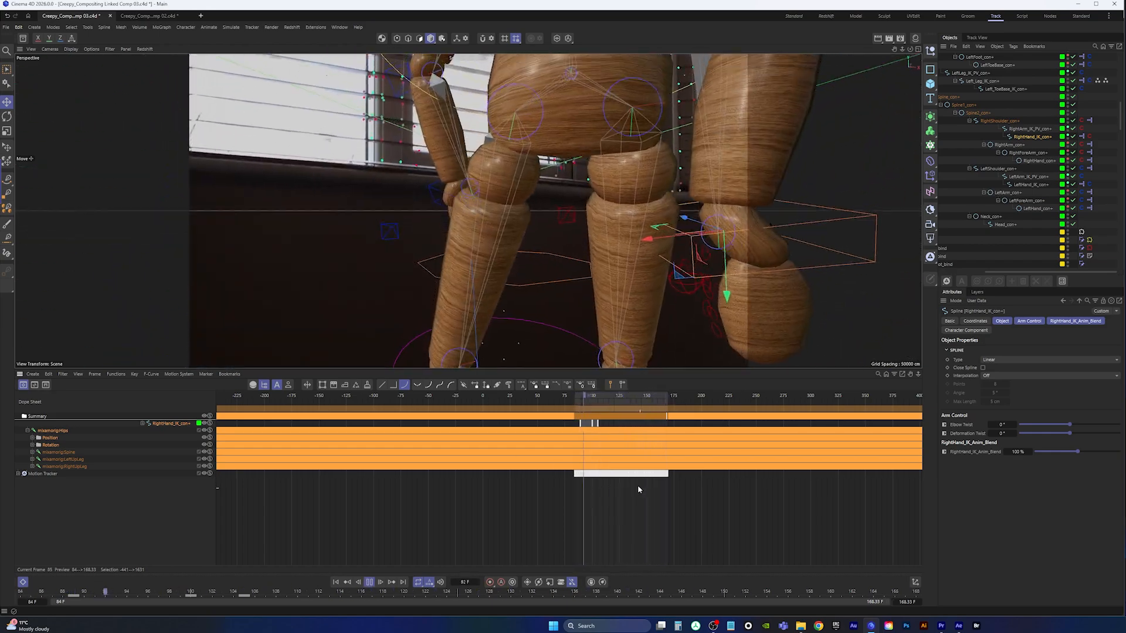
click(370, 583)
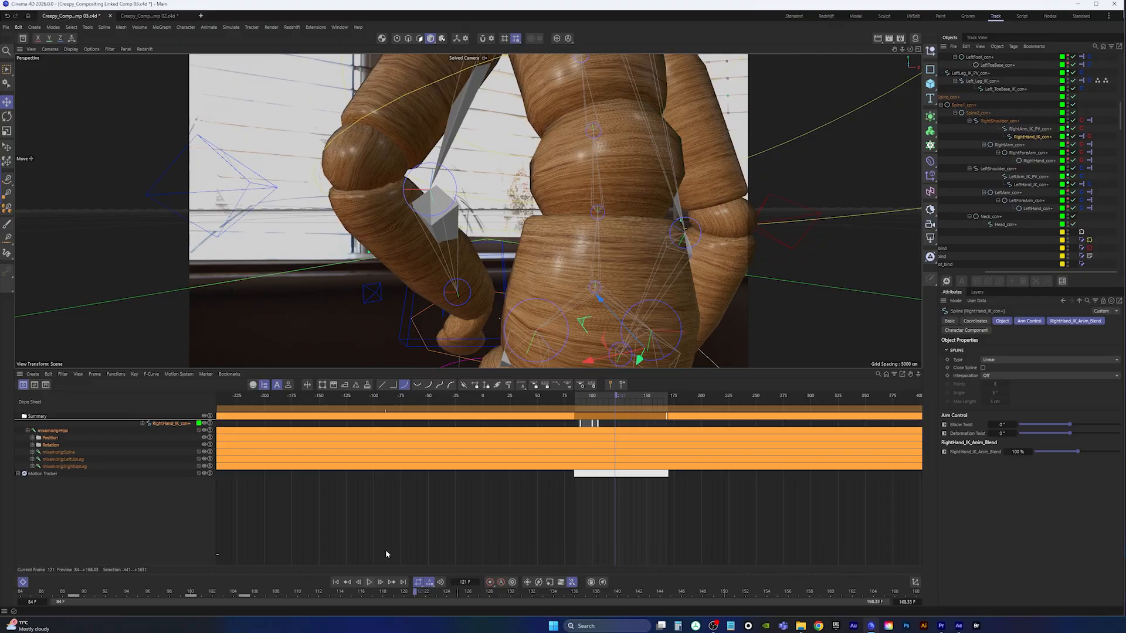
click(154, 16)
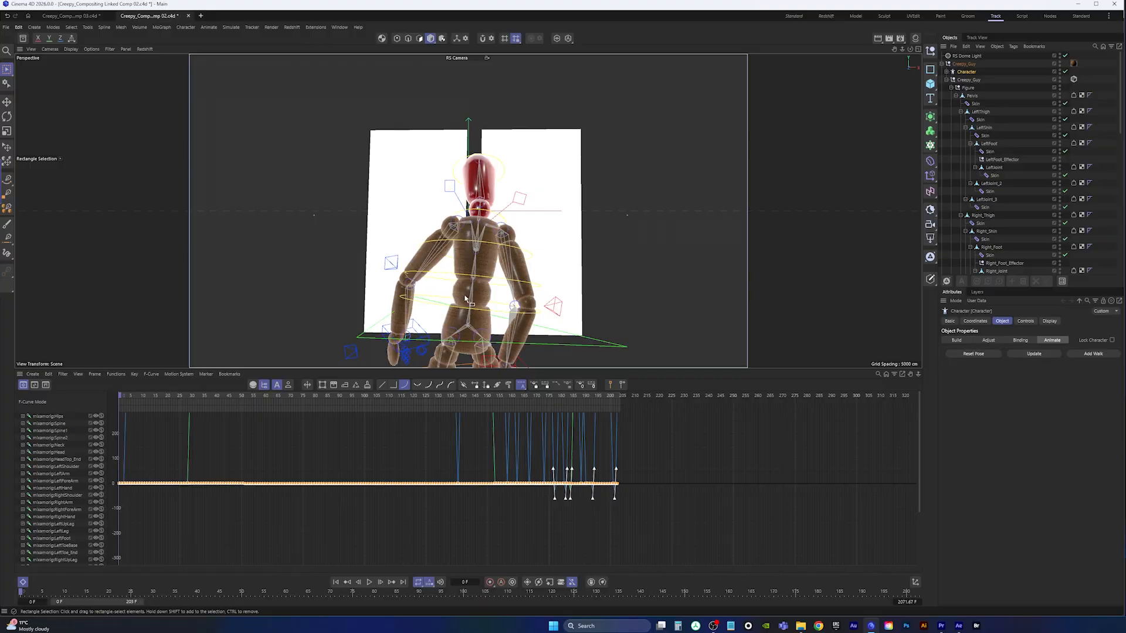
click(61, 16)
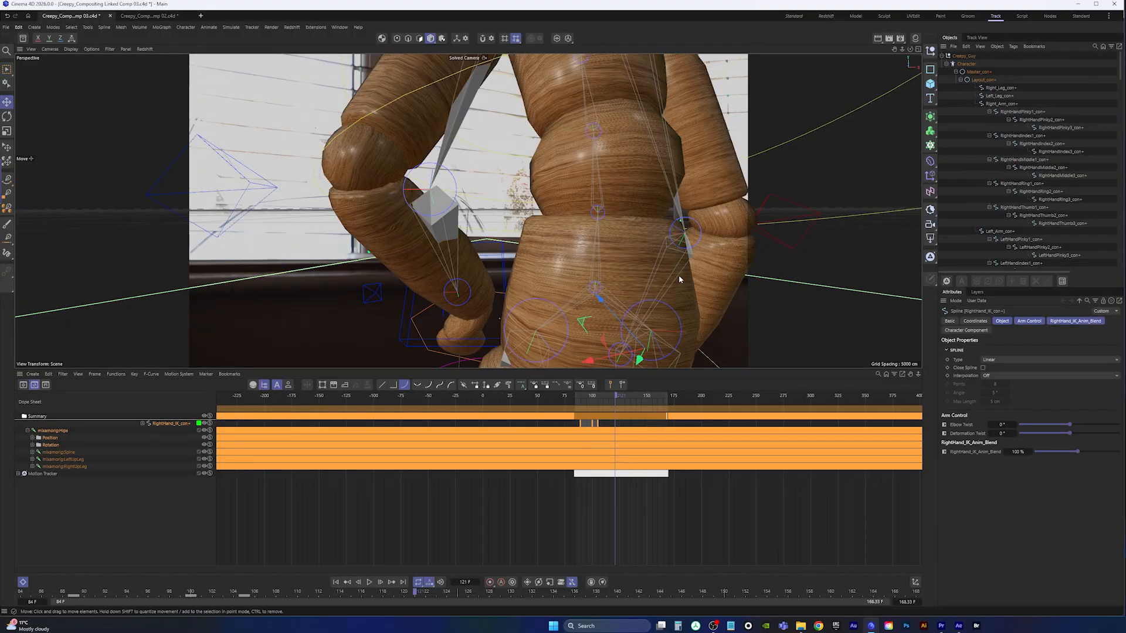
Collapse the Creepy_Guy hierarchy, clear the selection, and save the Linked Comp 03 scene.
click(942, 55)
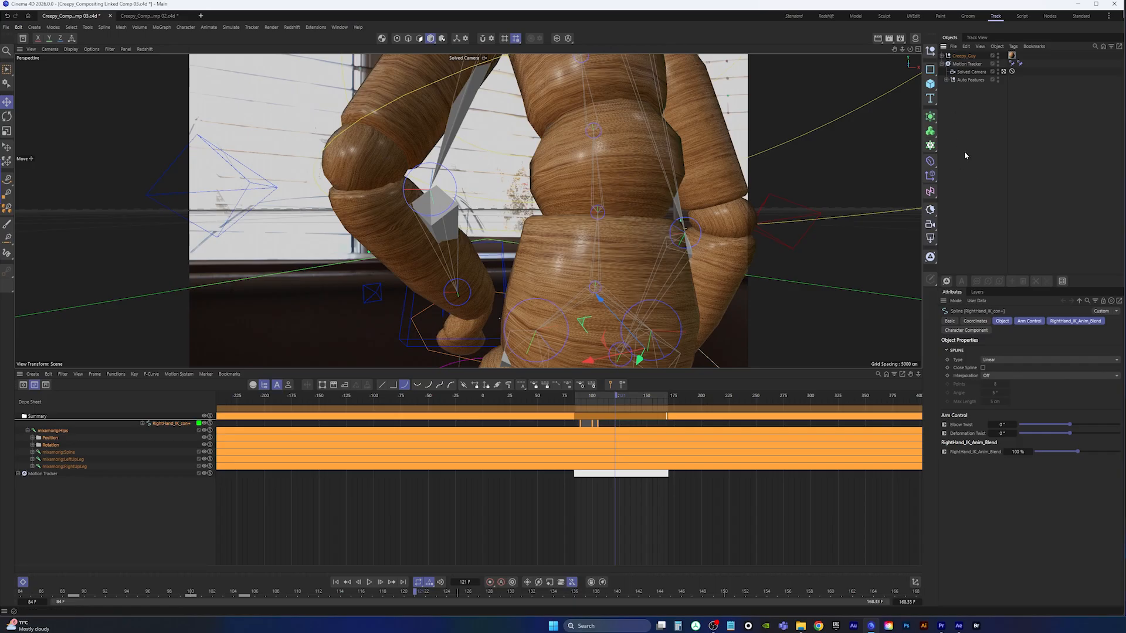
click(787, 302)
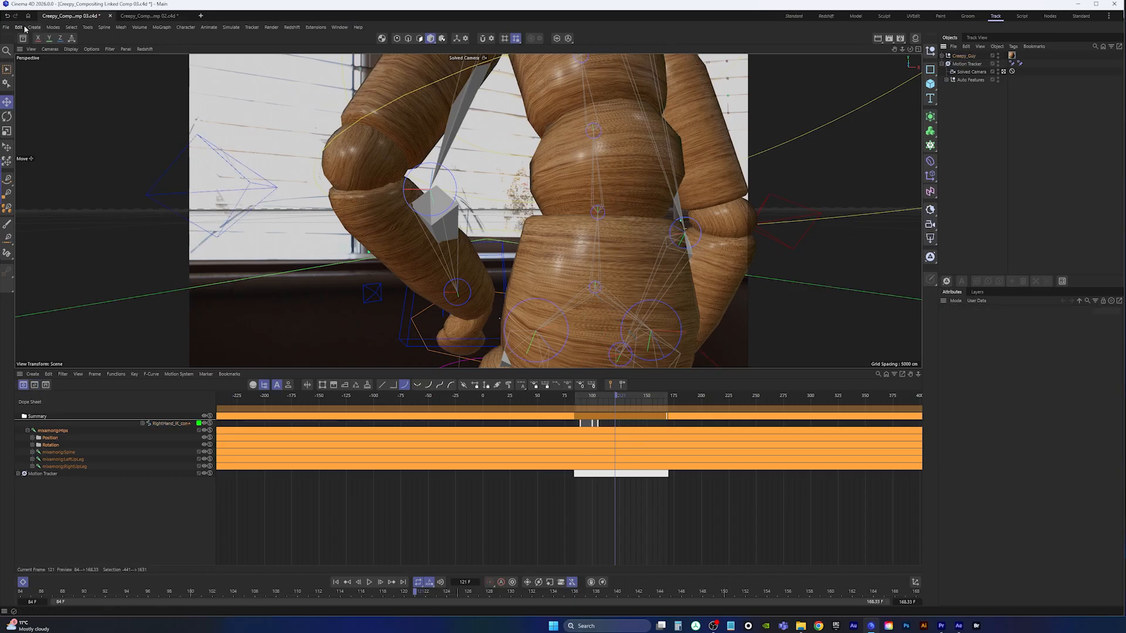
click(6, 27)
click(65, 132)
Play the shot from its first frame through the Solved Camera and rewind it to frame 84.
click(337, 583)
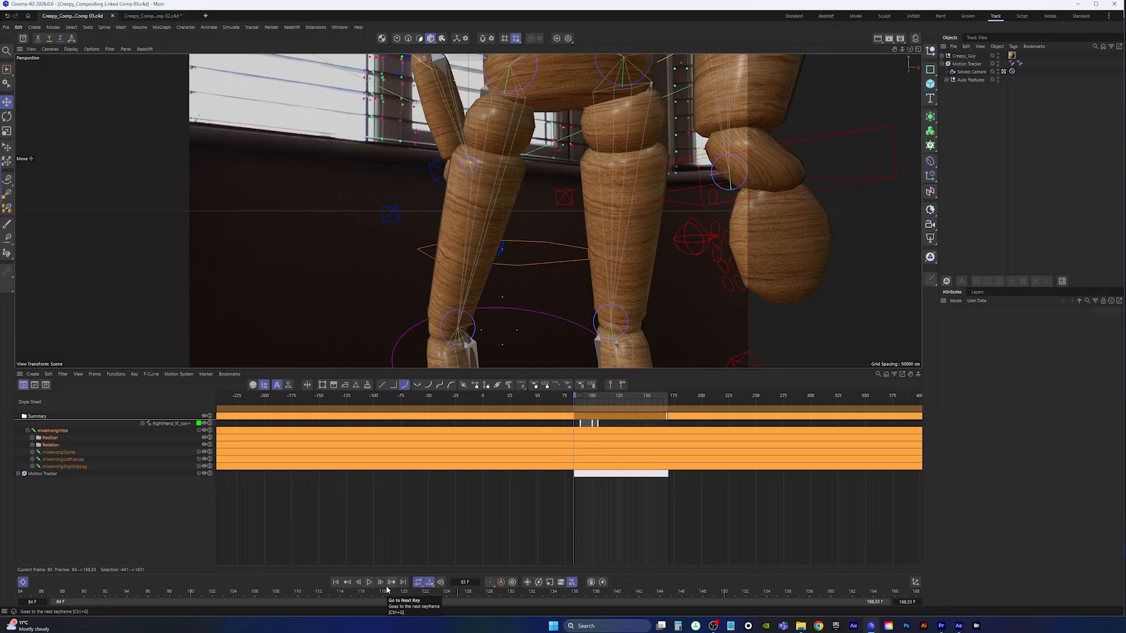
click(369, 582)
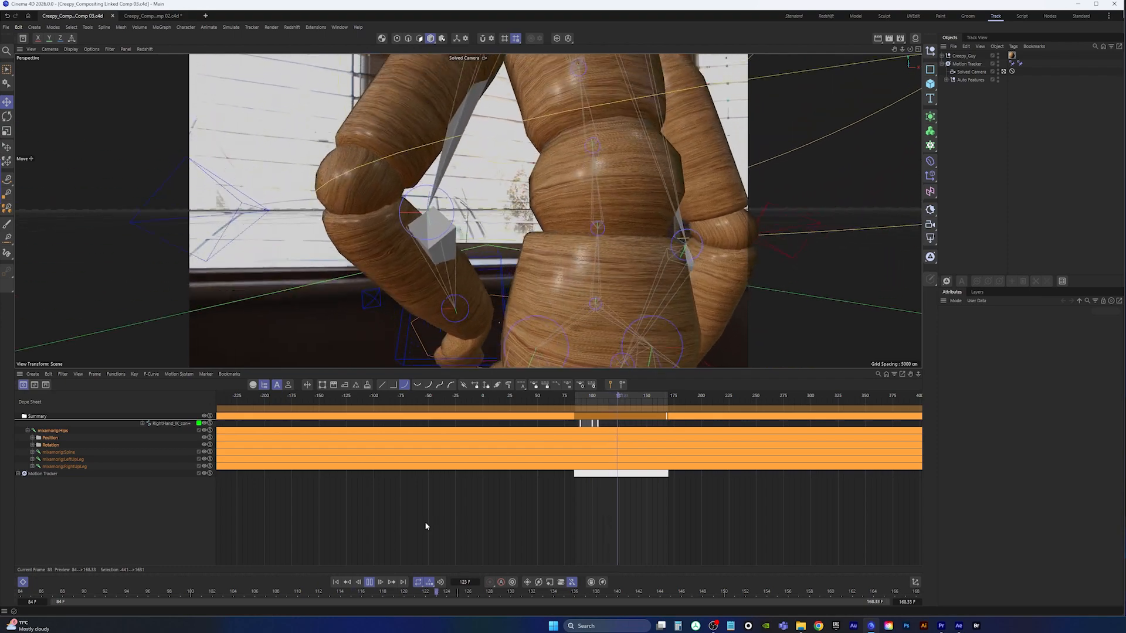
click(369, 583)
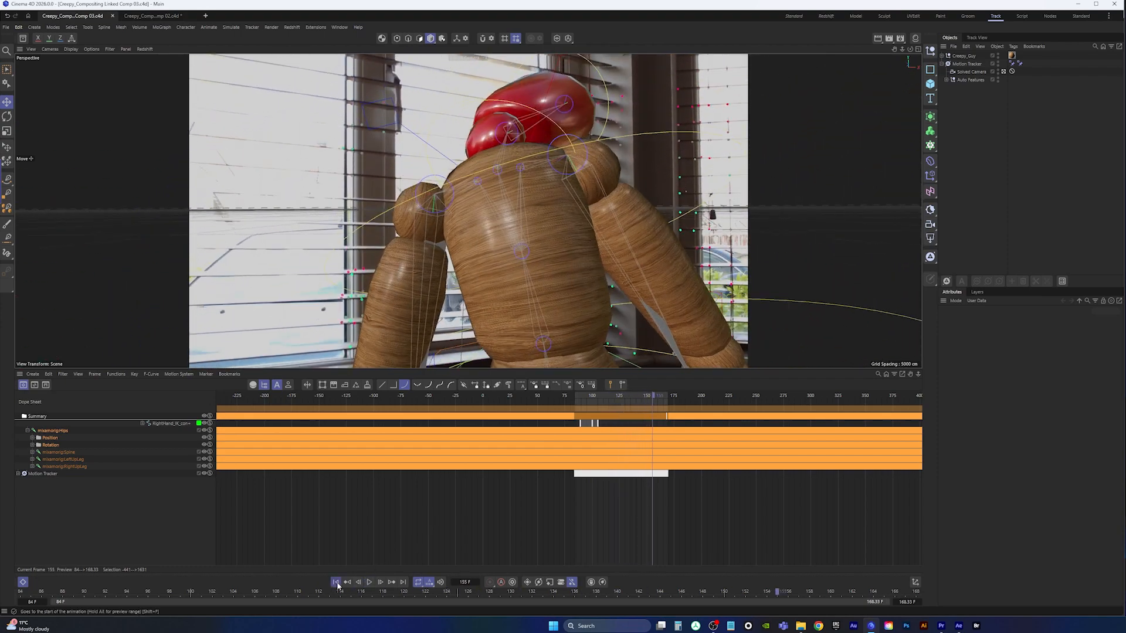
click(335, 582)
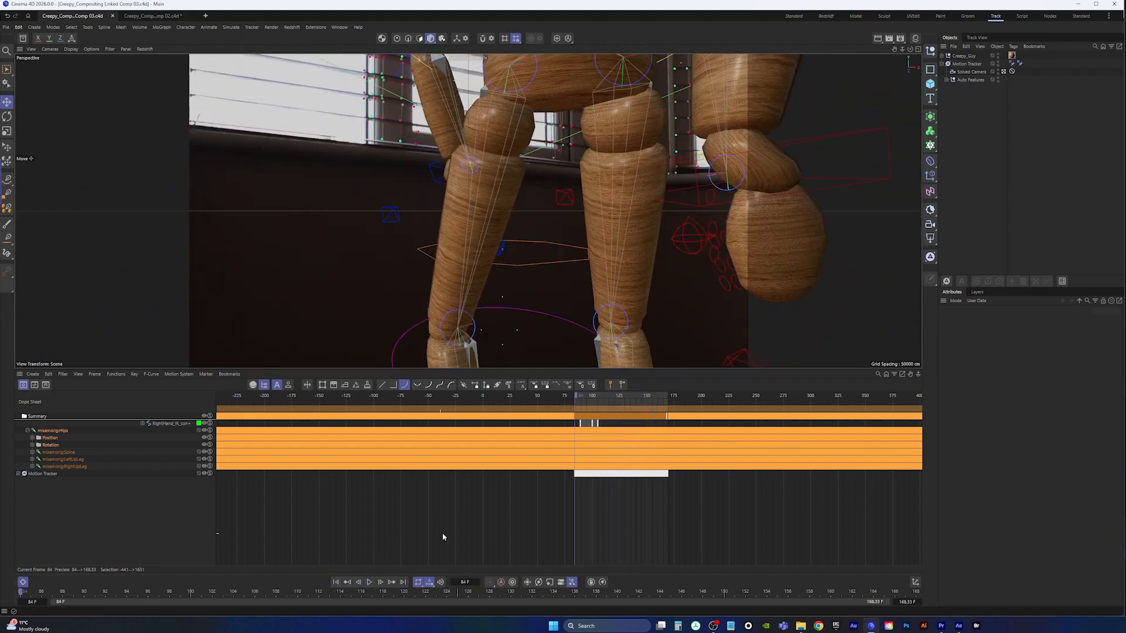
Copy the RS Dome Light from the Linked Comp 02 scene into the Linked Comp 03 scene.
click(145, 17)
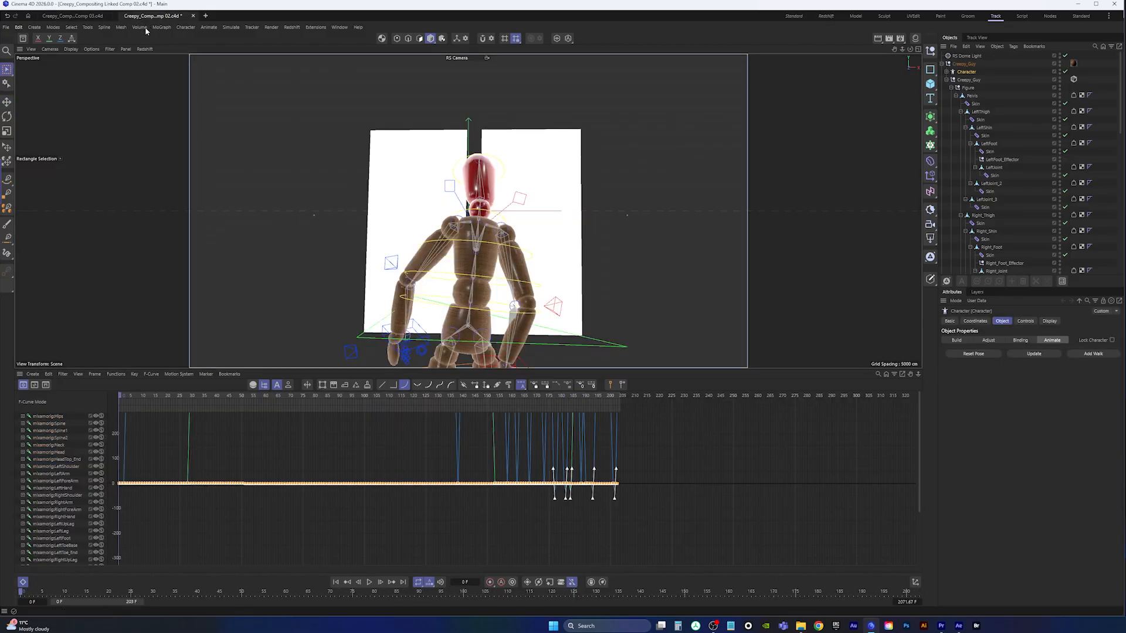
click(968, 57)
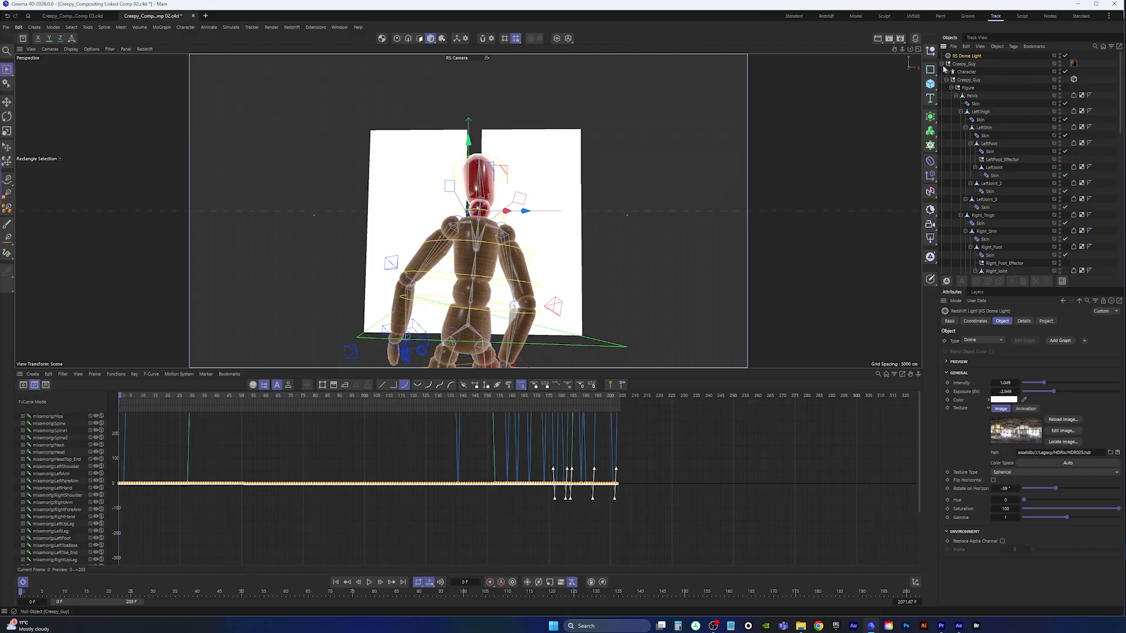
click(69, 16)
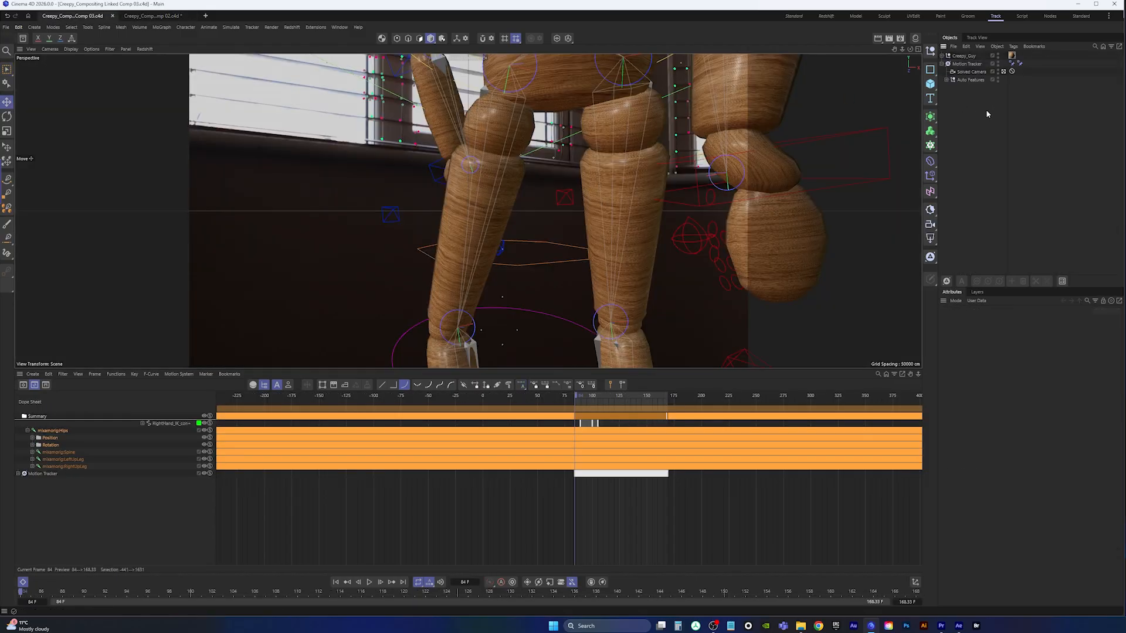
key(ctrl+v)
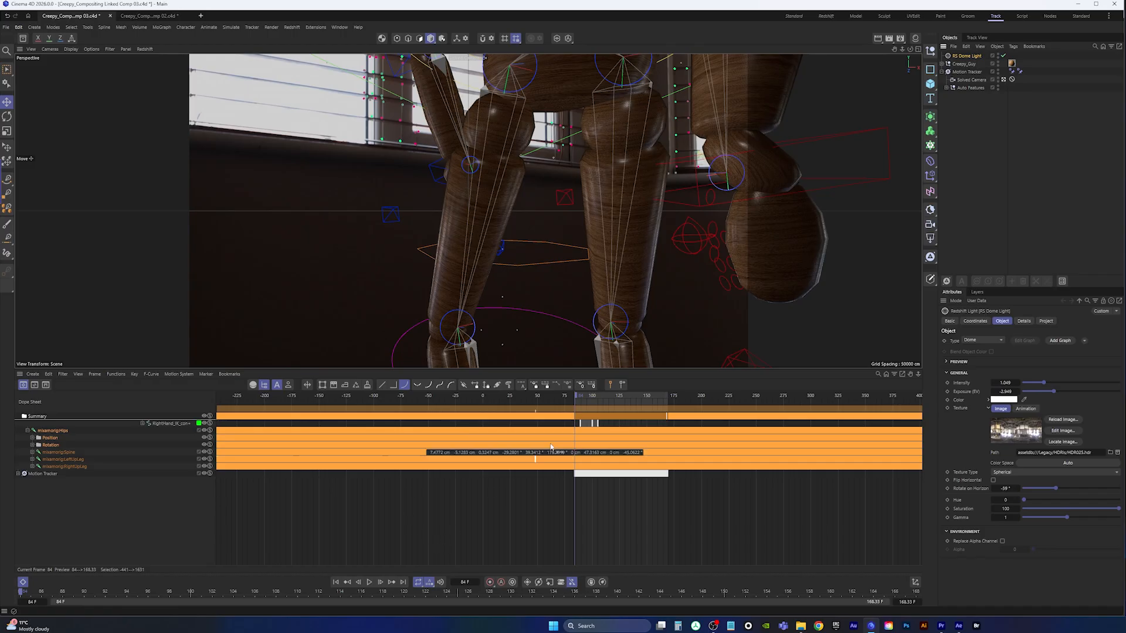
Search the Asset Browser for "hdr", browse the enlarged HDRI thumbnails, and close the browser.
click(24, 40)
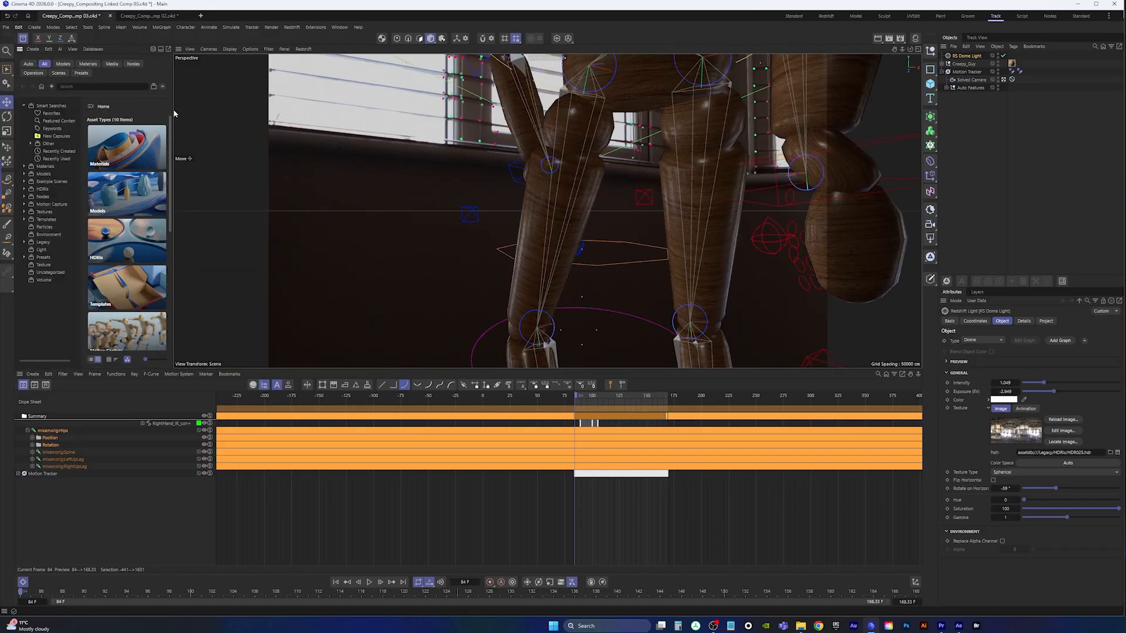
drag(172, 108, 234, 108)
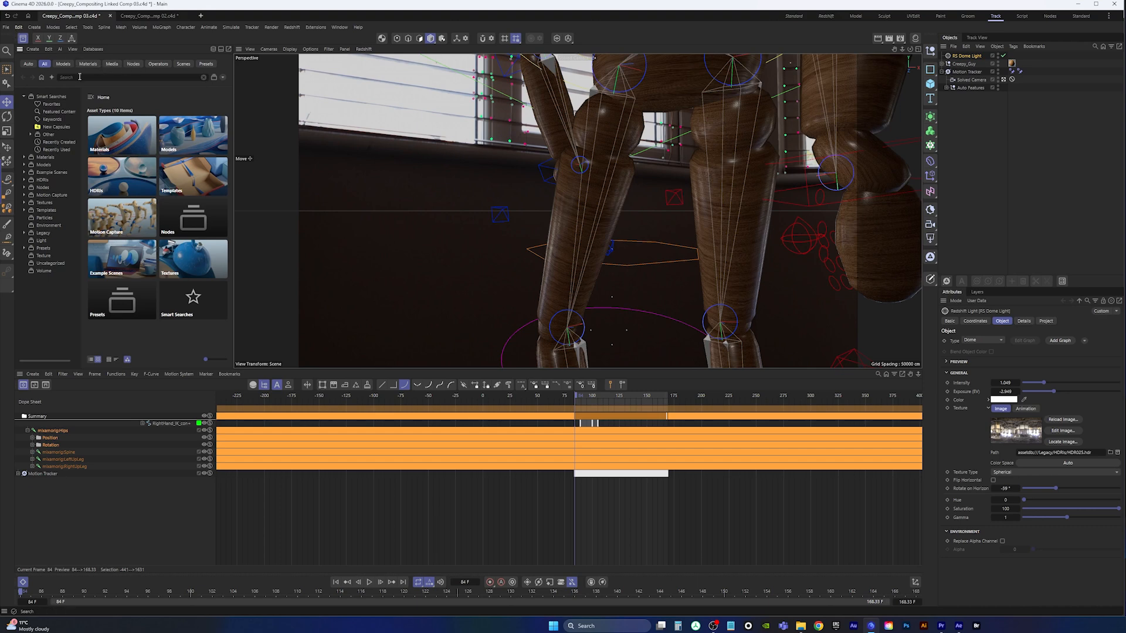
click(84, 78)
text(hdr)
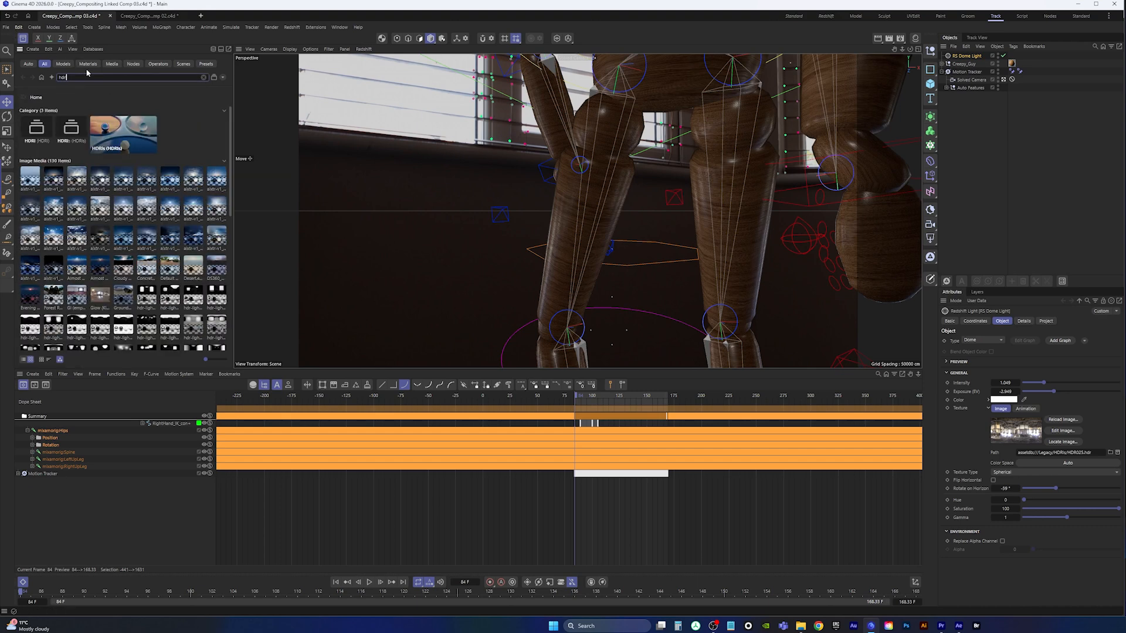
drag(230, 138, 231, 245)
ctrl+scroll(231, 244, up, 4)
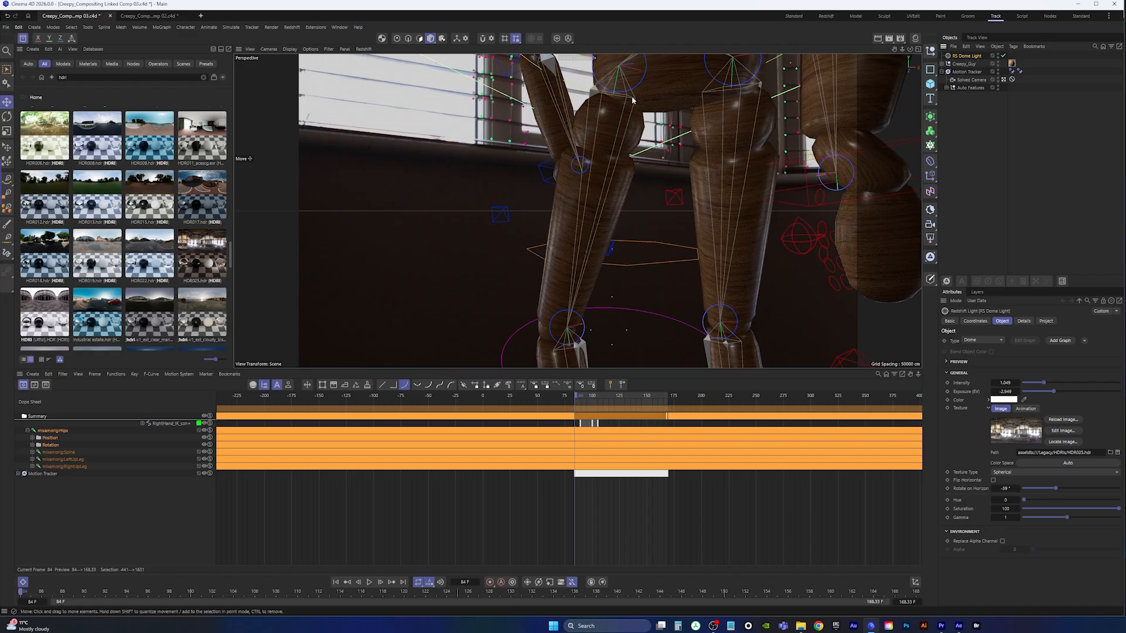
key(shift+F8)
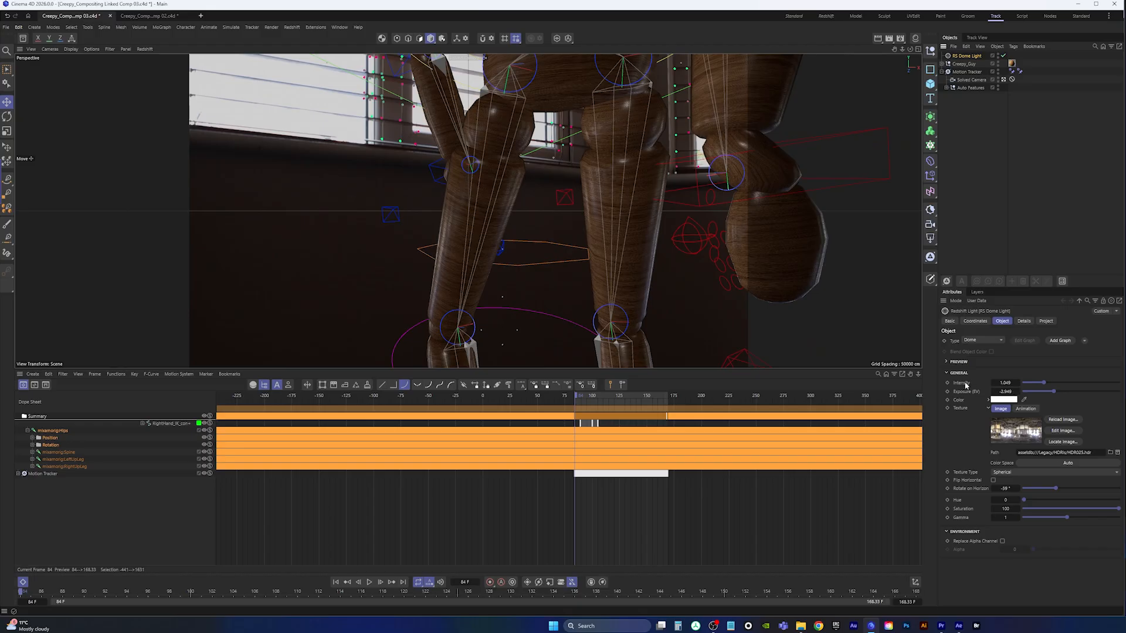
Play the shot with the dome light in place up to frame 165 and save the scene.
click(370, 583)
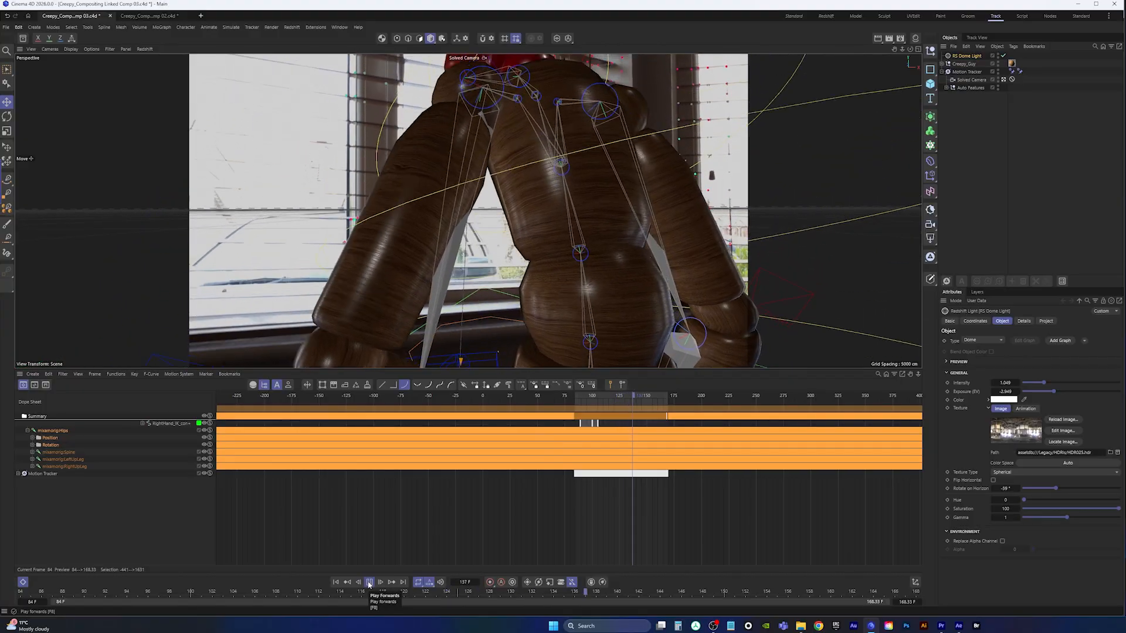
click(369, 583)
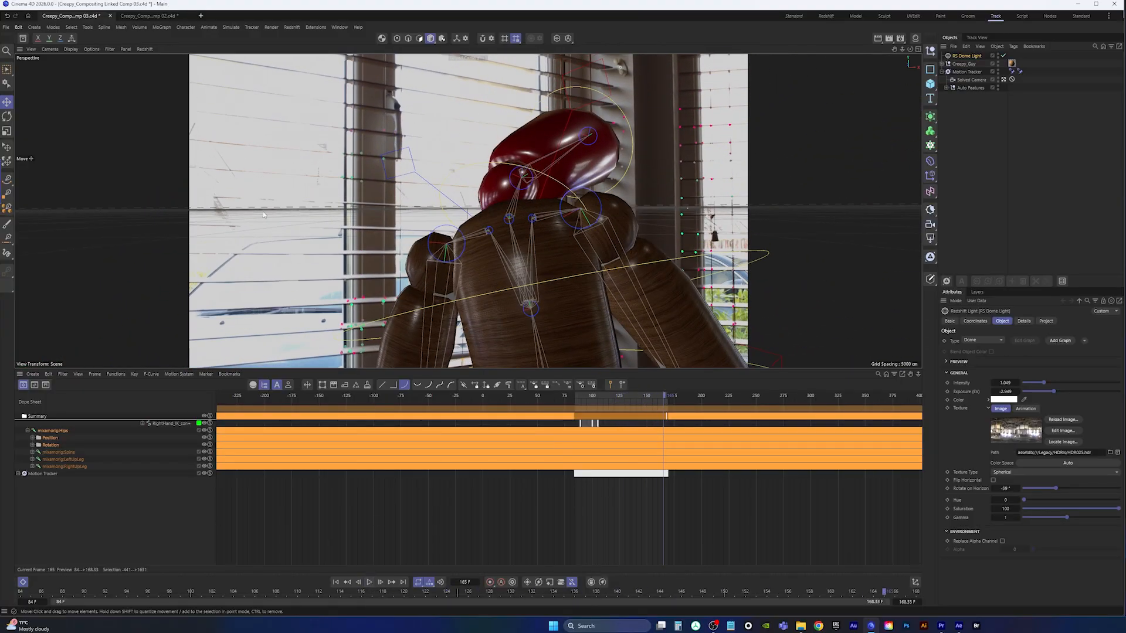
click(6, 27)
click(37, 127)
Switch the workspace to the Redshift layout.
click(826, 17)
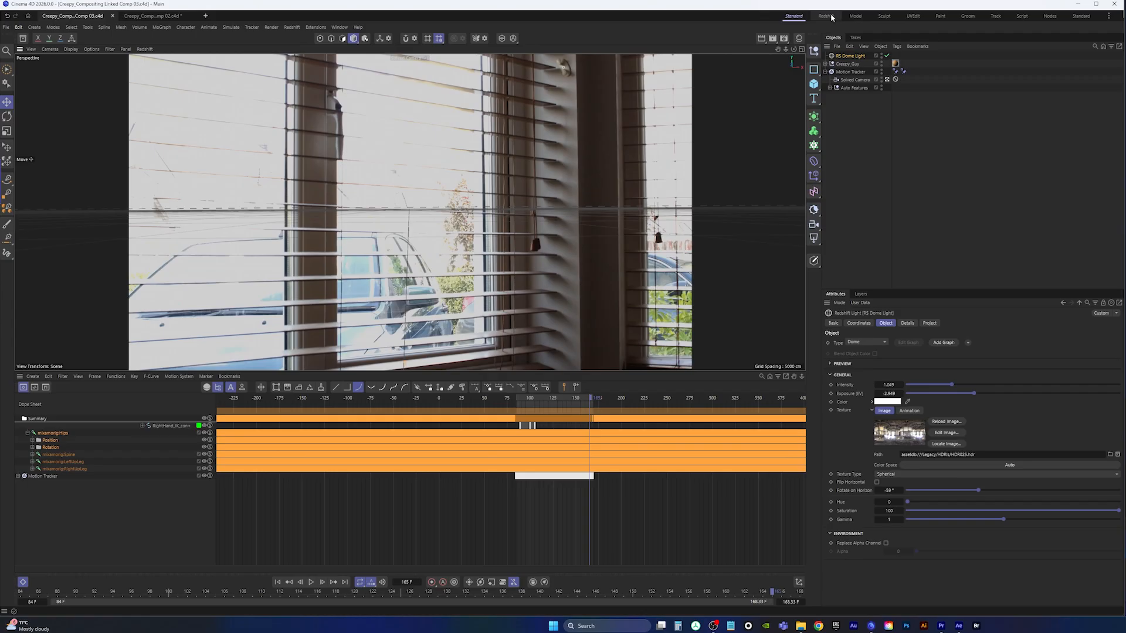
click(827, 17)
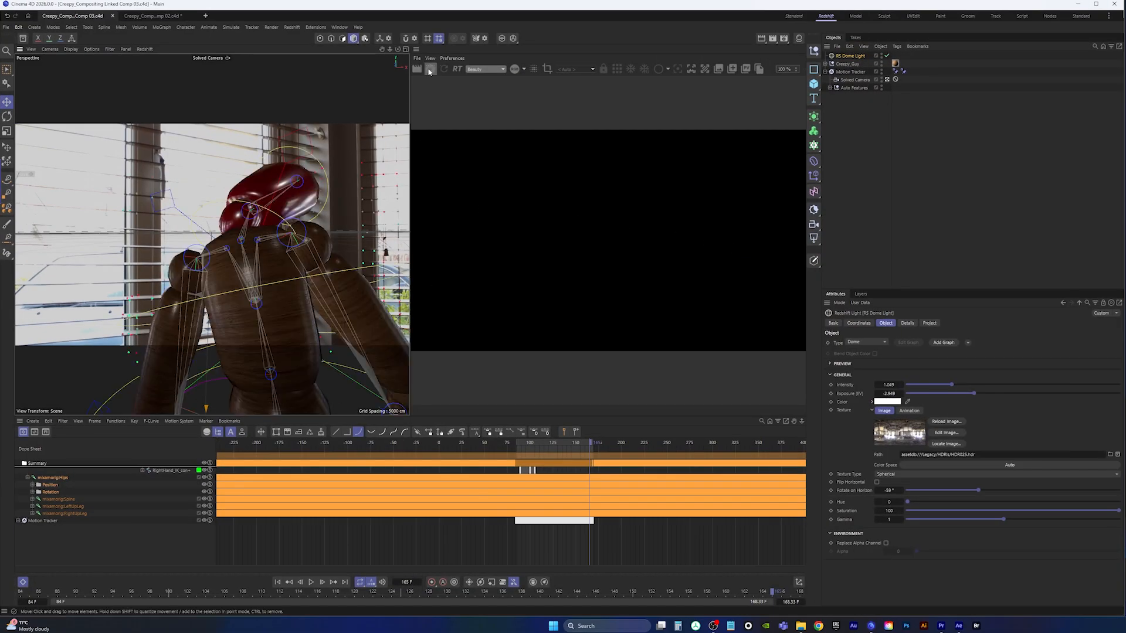
Run a live Redshift preview at the shot's first frame, then save the scene and stop the preview.
click(430, 71)
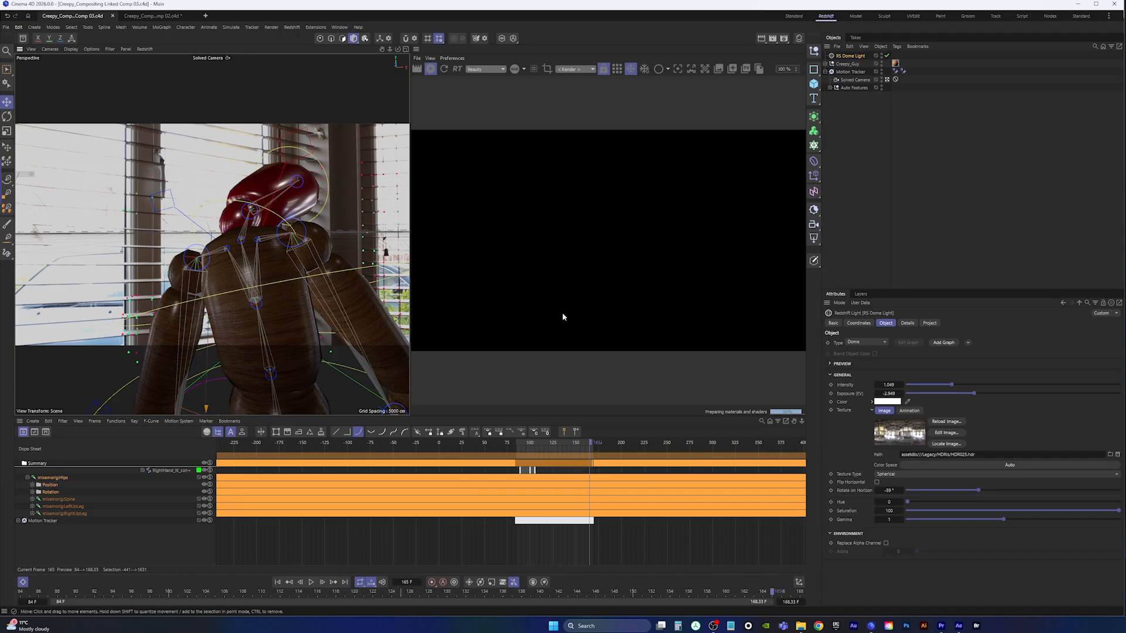
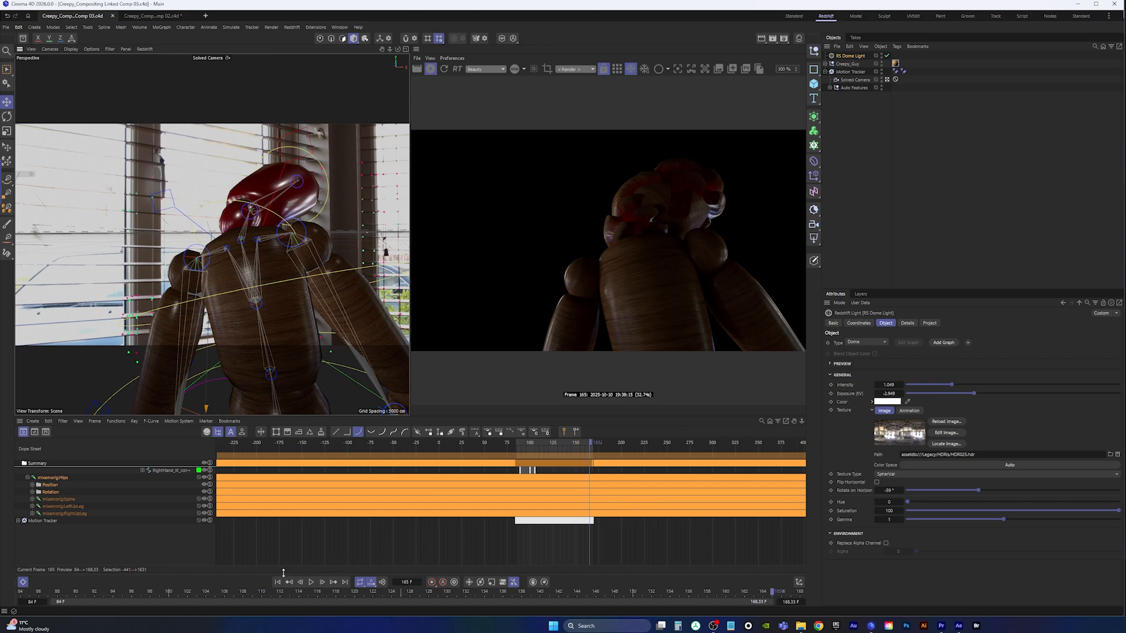
click(278, 582)
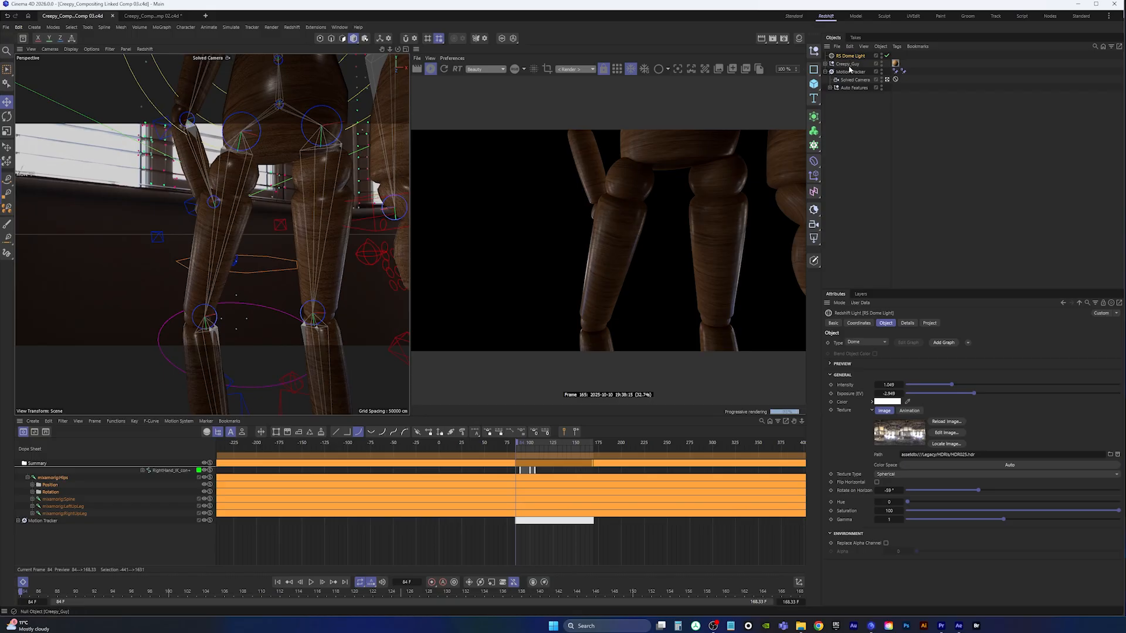
click(6, 27)
click(68, 128)
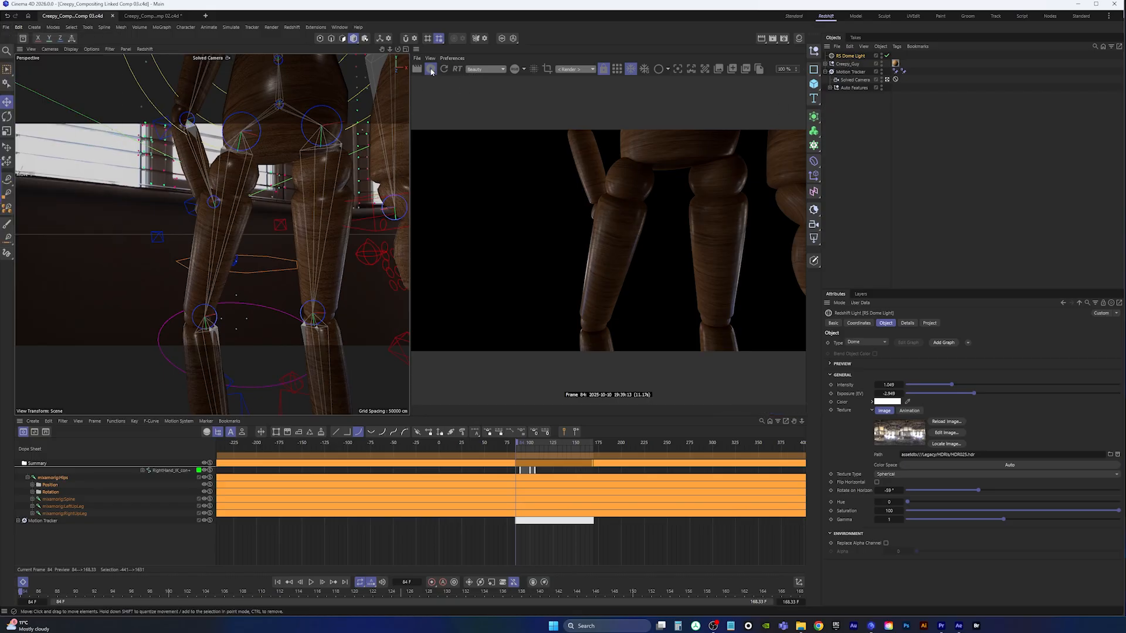
click(430, 69)
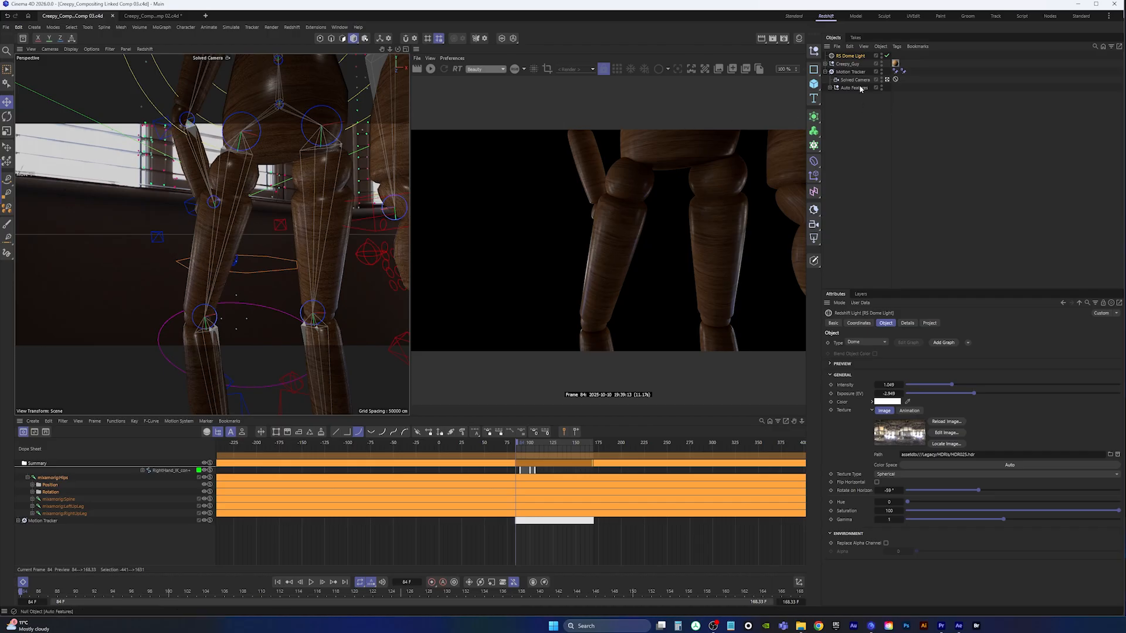
Create an RS Camera as a child of the Solved Camera and make it the active view camera.
click(816, 228)
drag(852, 59, 857, 89)
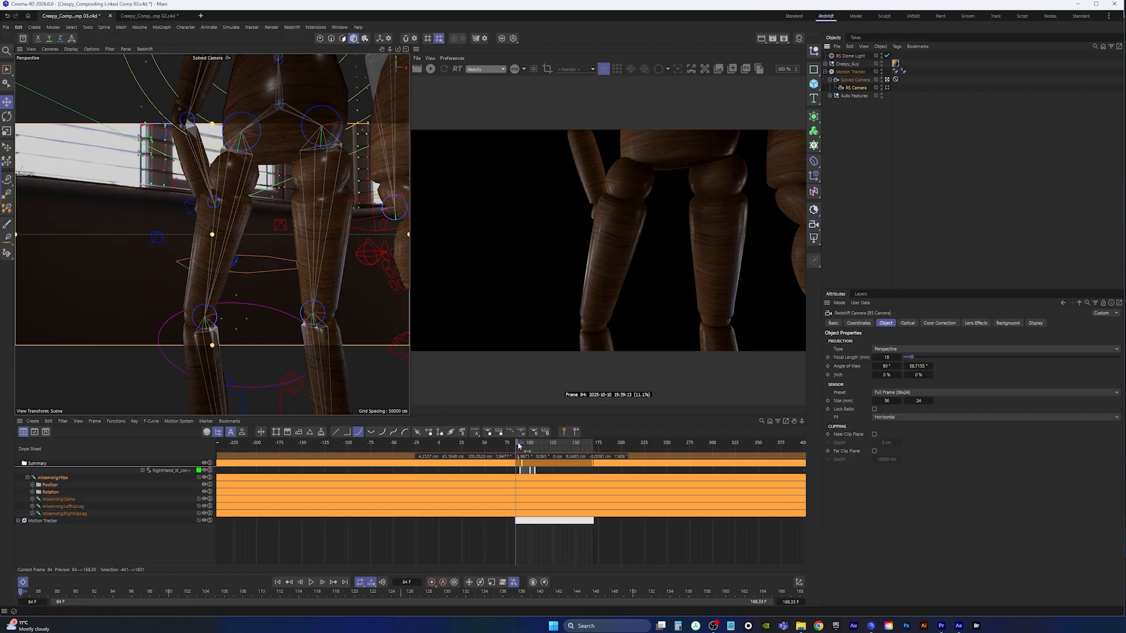
click(887, 88)
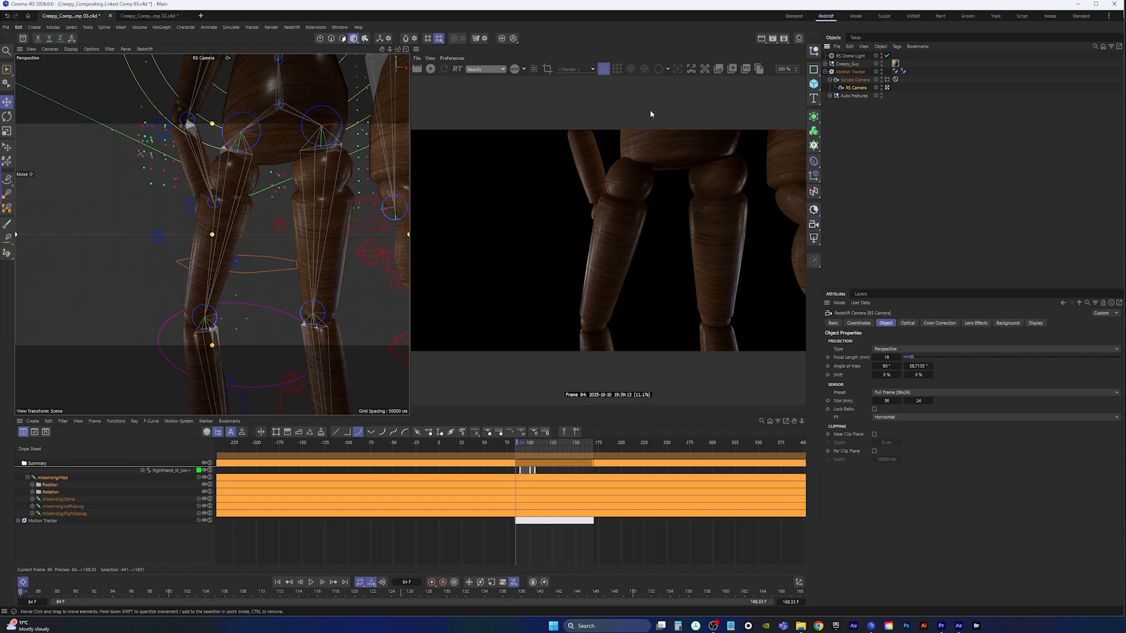
Compare the Solved Camera and RS Camera views while the animation plays, ending with the RS Camera active.
click(887, 80)
click(887, 88)
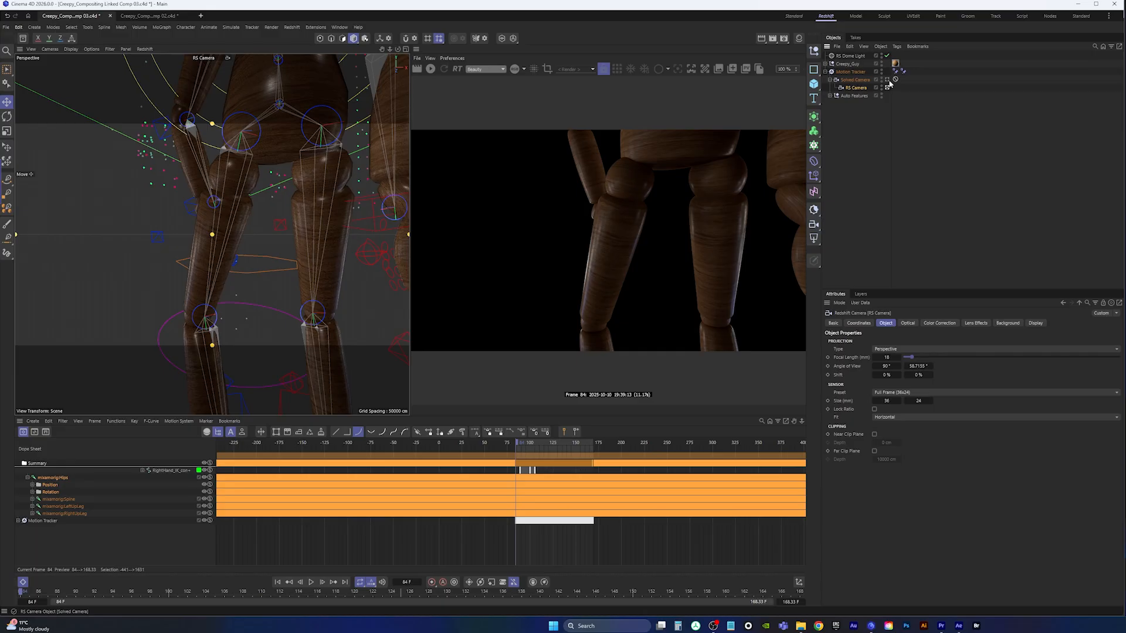
click(310, 582)
click(888, 88)
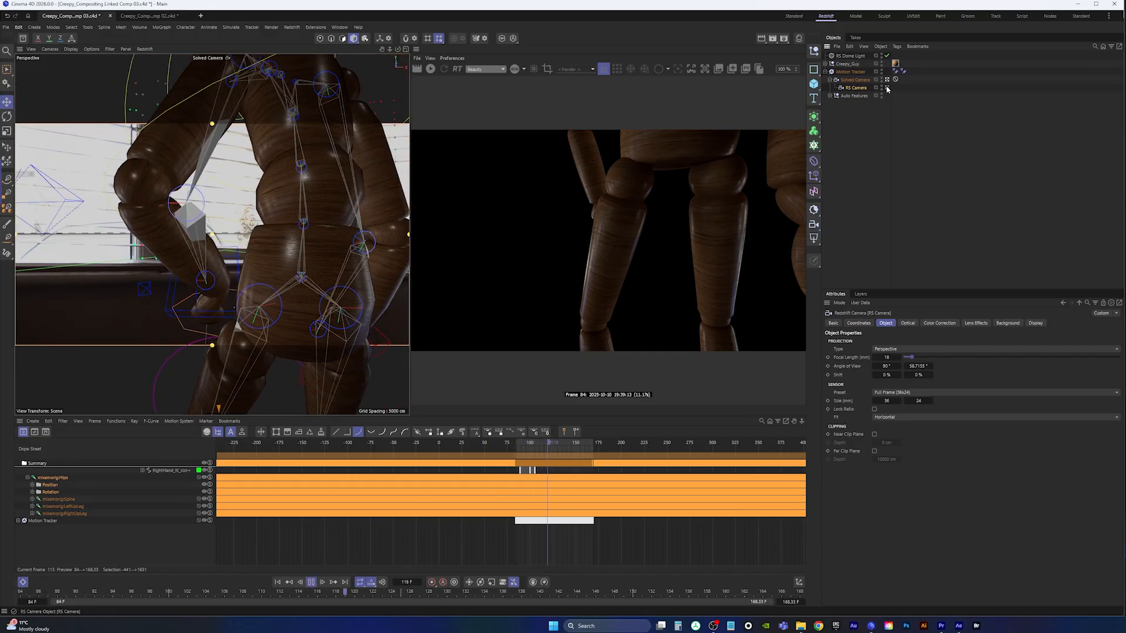
click(888, 87)
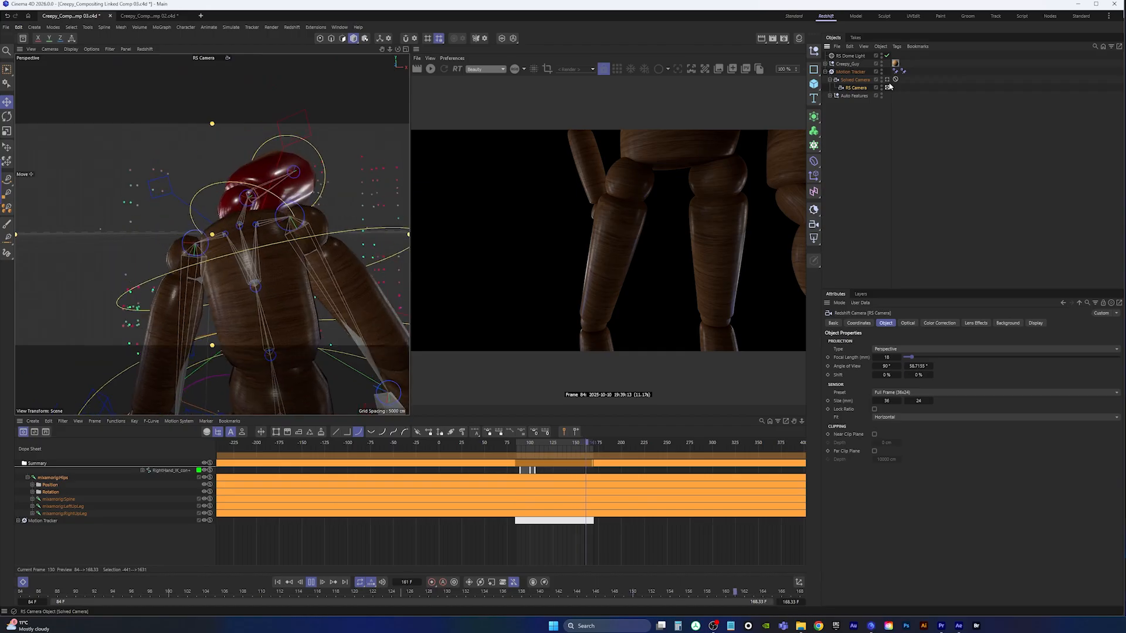
click(888, 87)
click(887, 87)
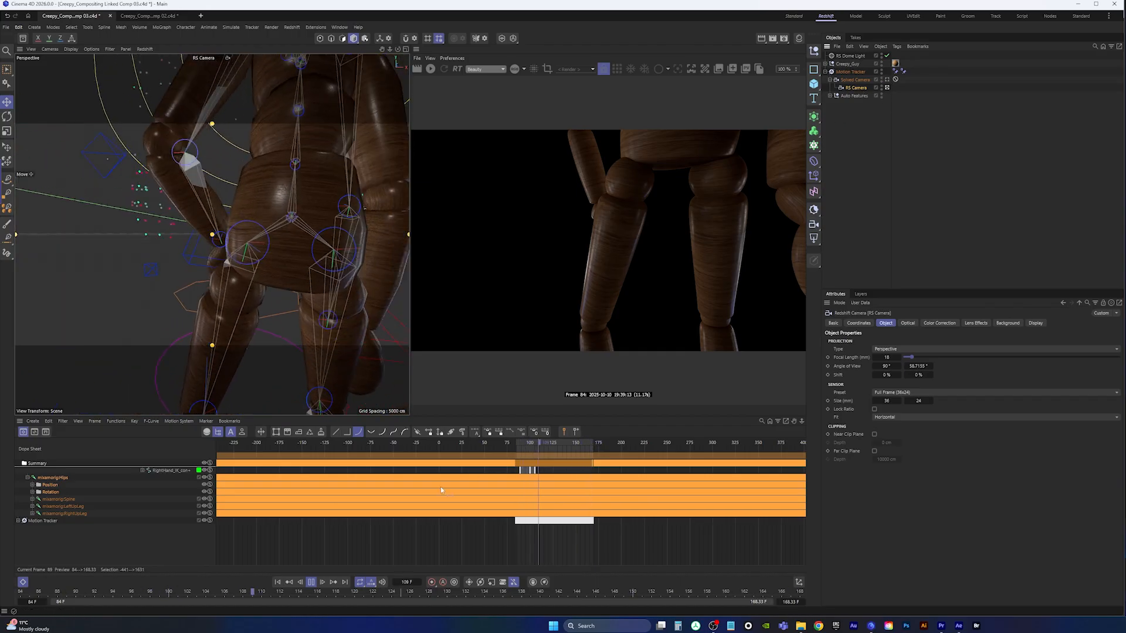
click(312, 583)
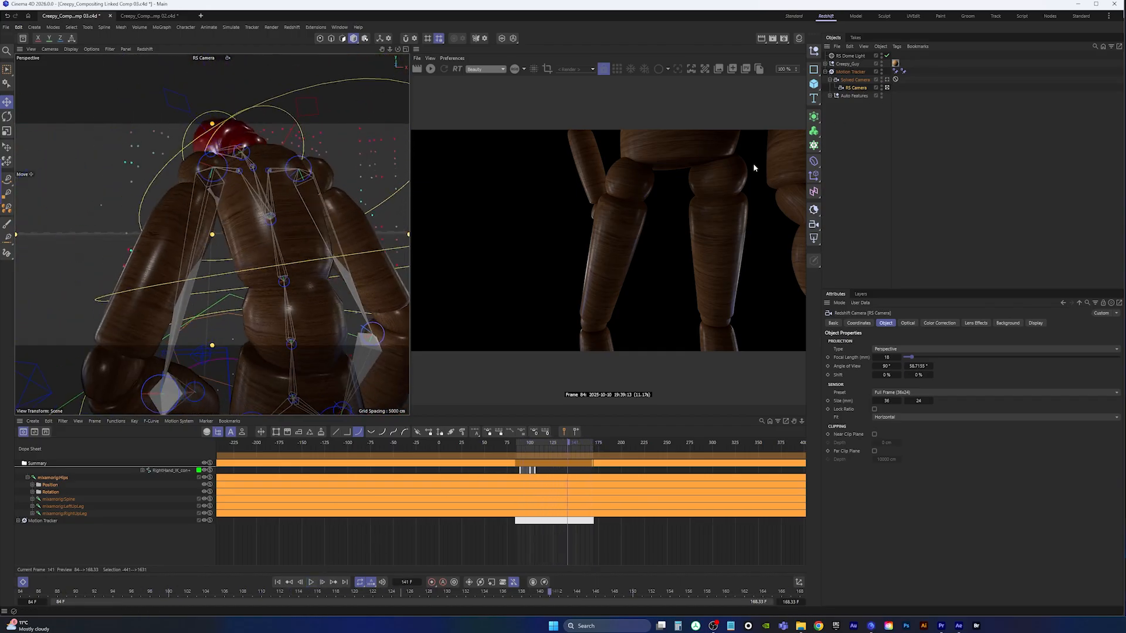
click(311, 583)
Restart the live Redshift preview through the RS Camera and save the scene.
click(431, 69)
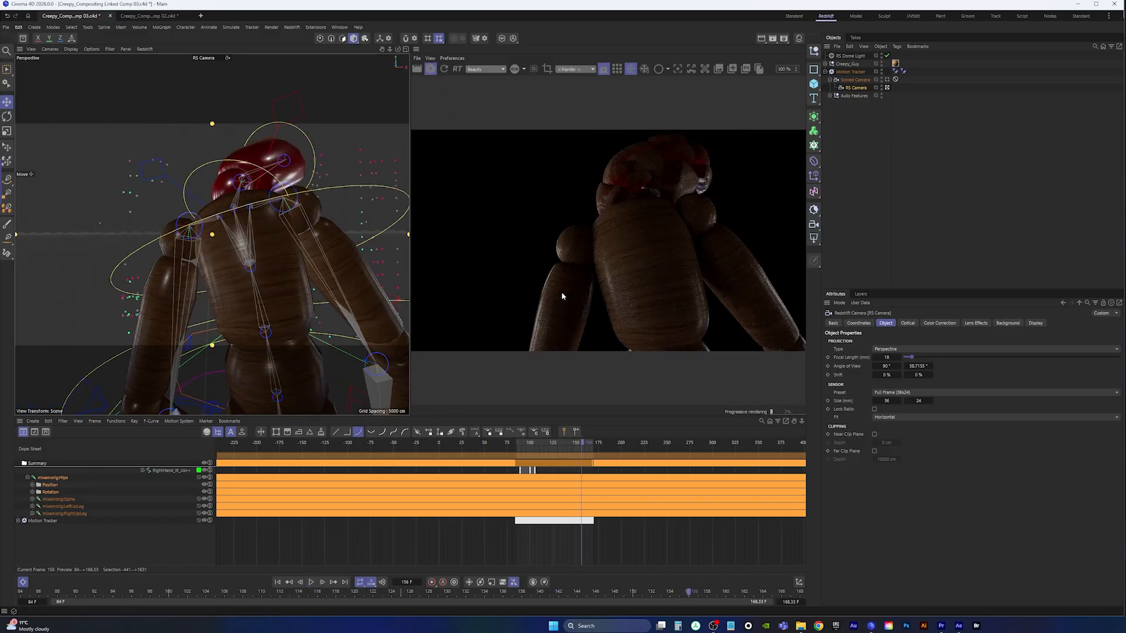
click(6, 27)
click(36, 127)
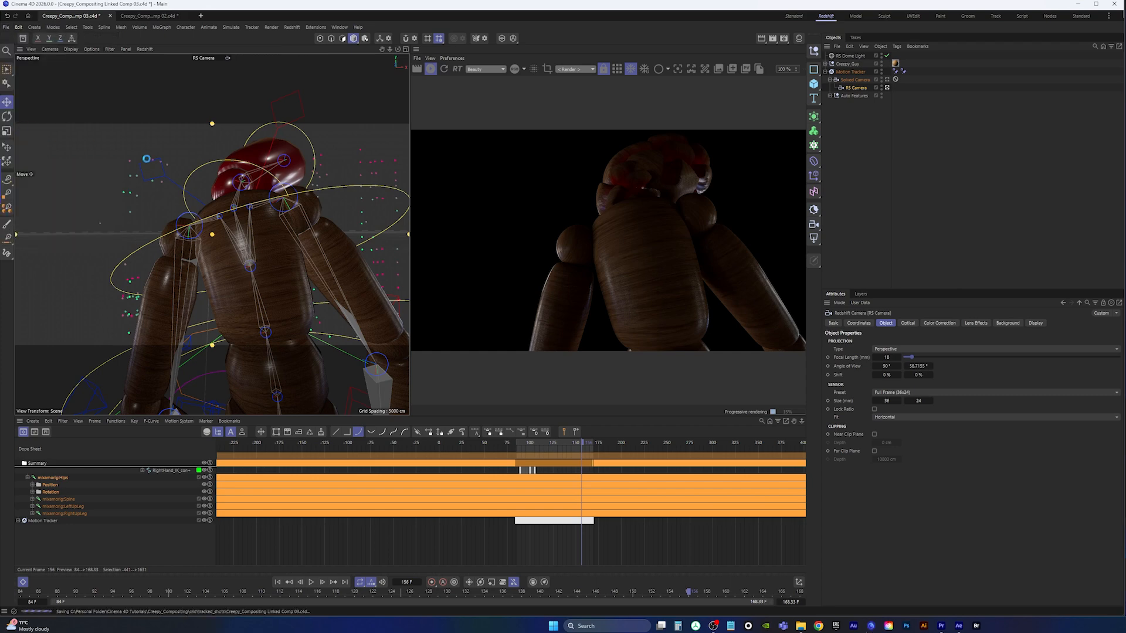
Override the RS Camera's background with Creepy_Compositing Linked Comp 03_00000 from sequences/mov_seq/Shot_3, without copying the image into the project.
click(1008, 323)
click(1081, 342)
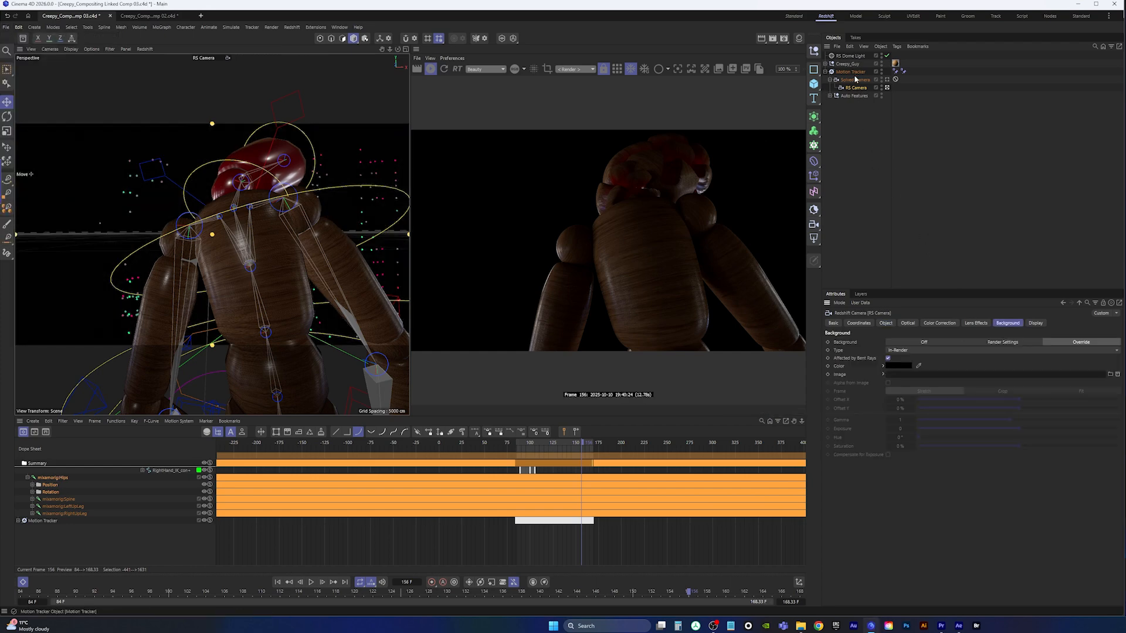
click(1111, 374)
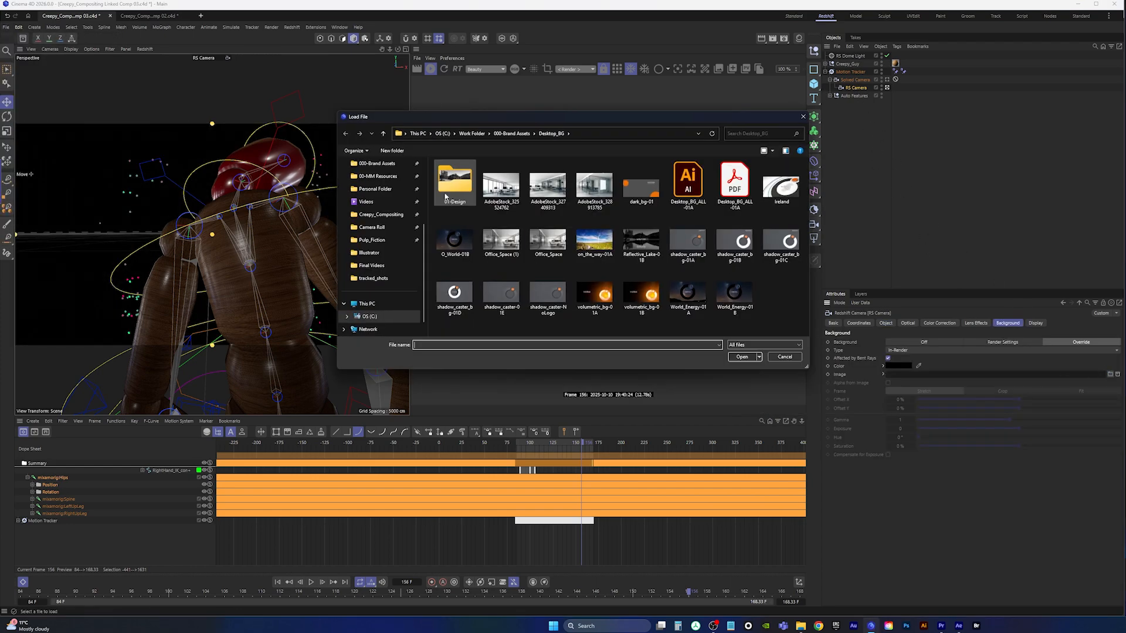
click(377, 176)
scroll(375, 264, up, 3)
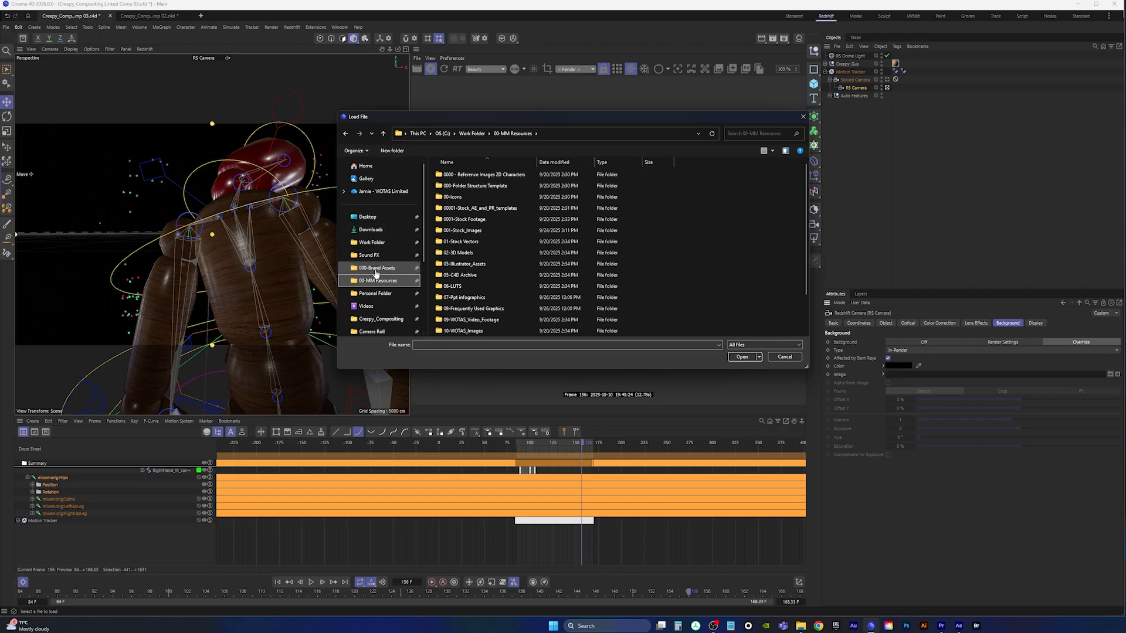
click(375, 293)
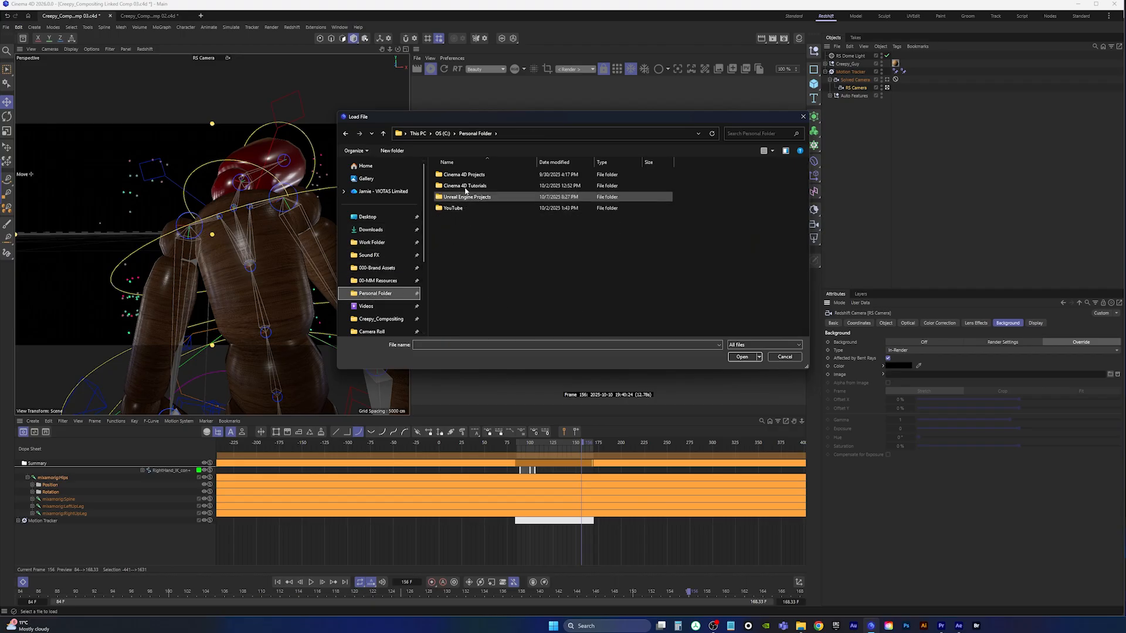
double_click(466, 186)
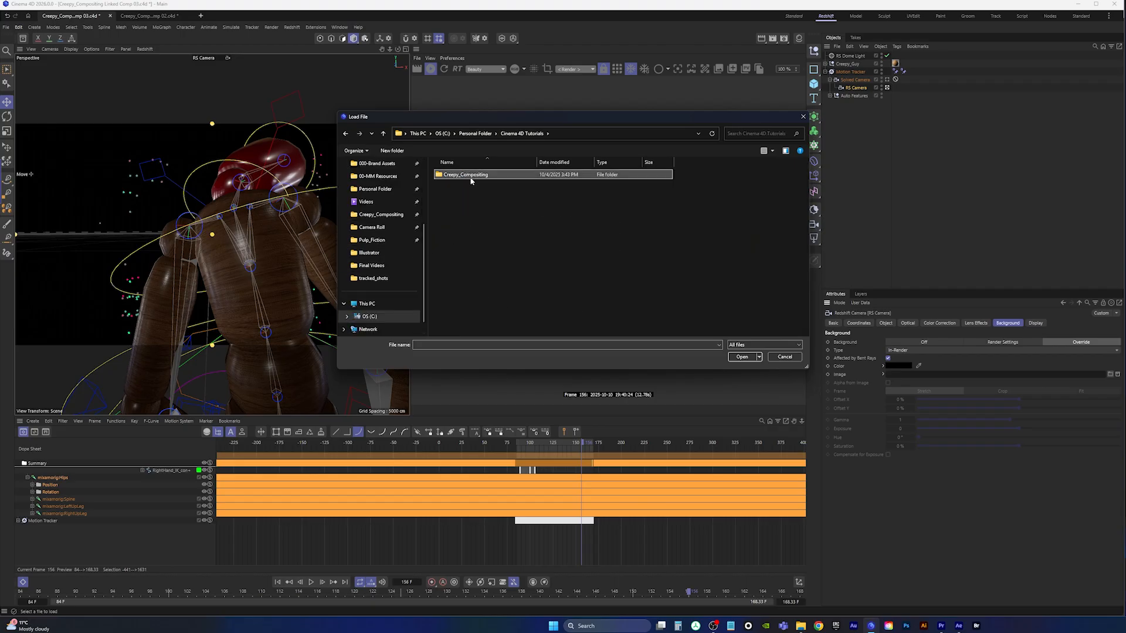
double_click(469, 175)
double_click(475, 252)
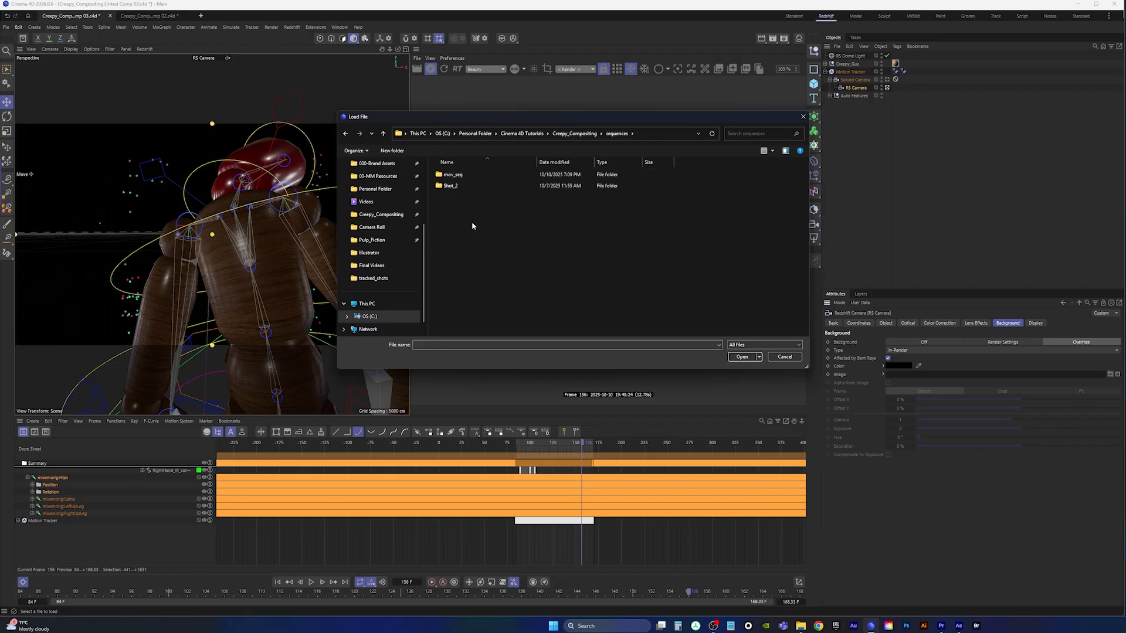
double_click(457, 175)
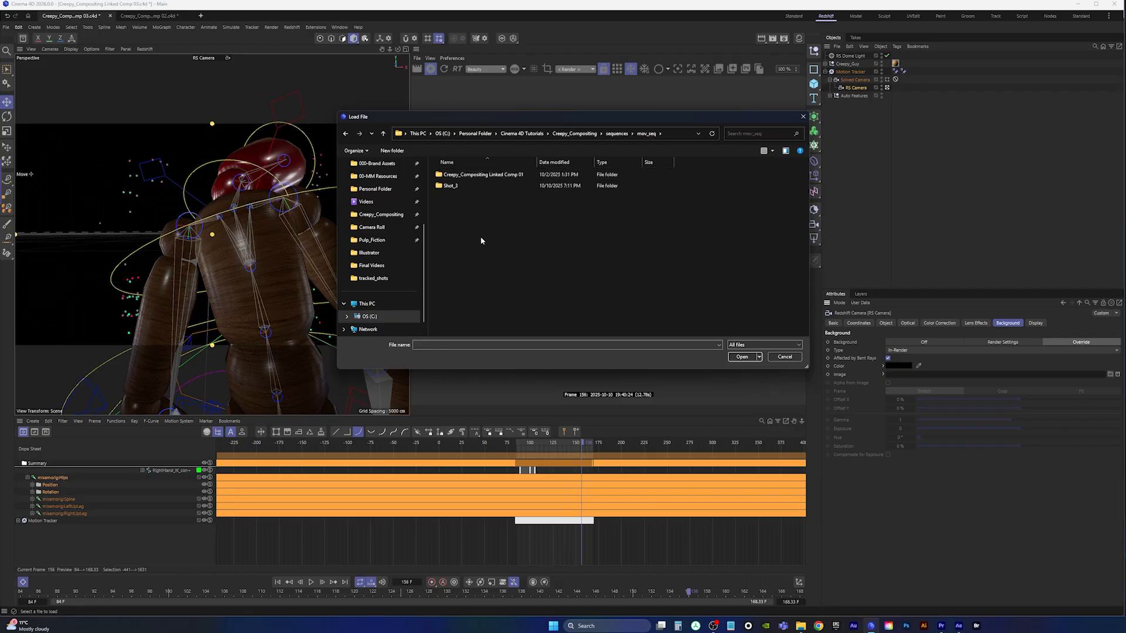
double_click(452, 186)
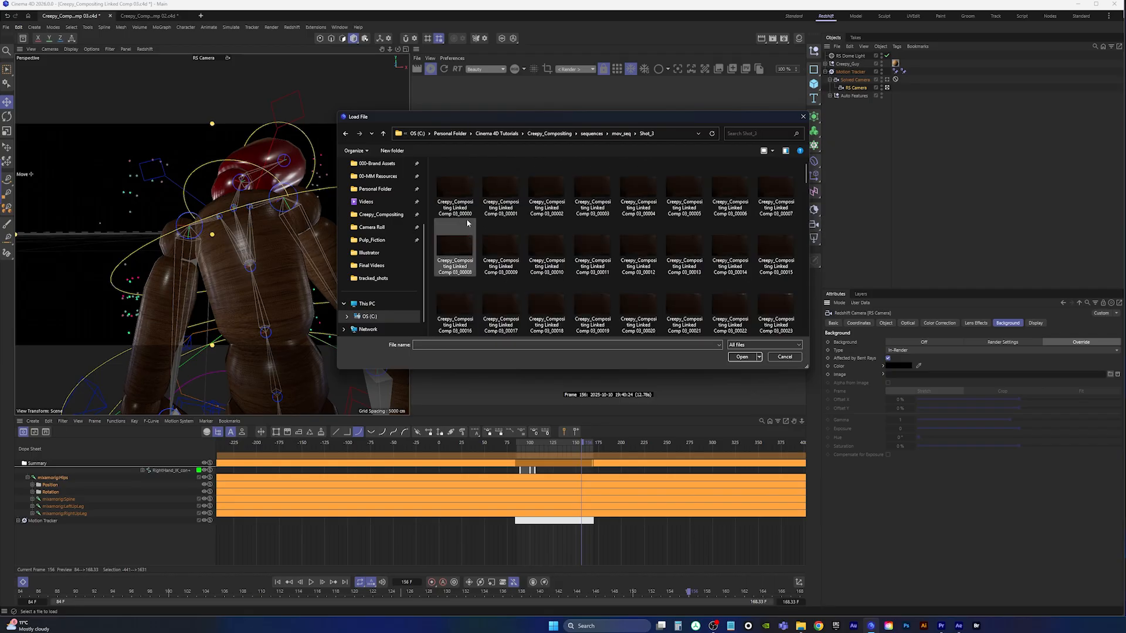
double_click(458, 190)
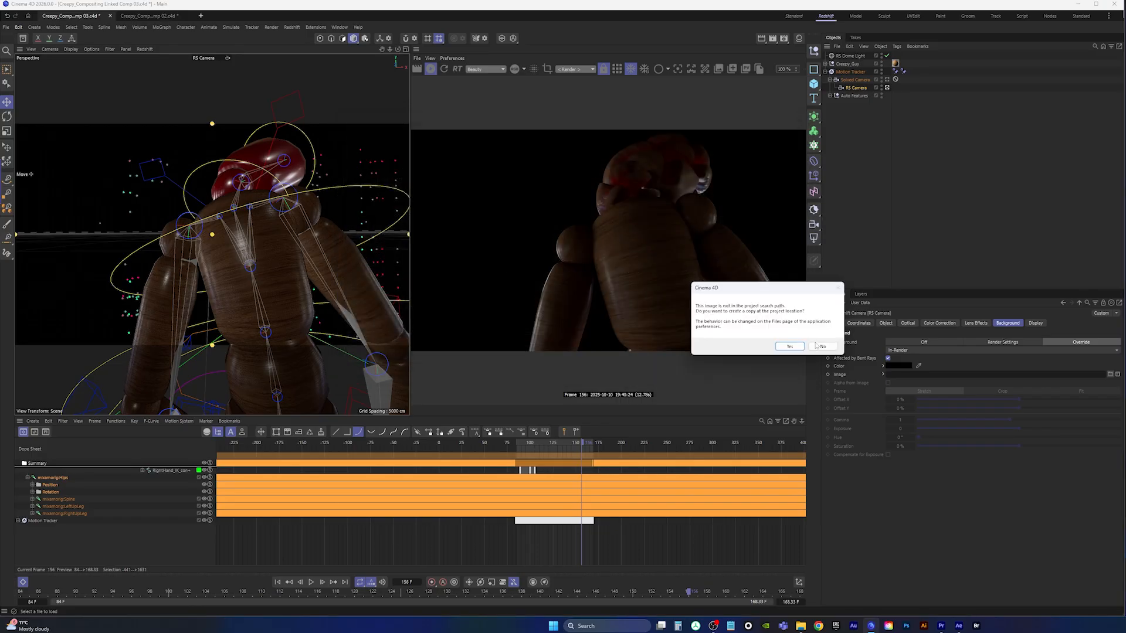
click(819, 346)
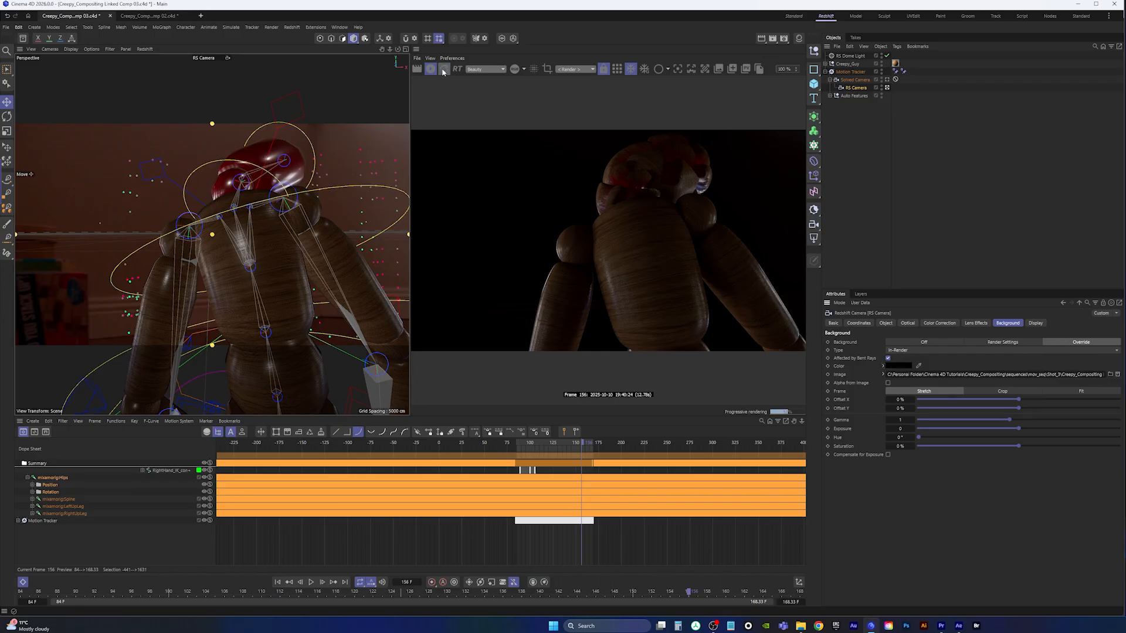
Animate the background image in Simple mode at a frame rate of 25 and detect the sequence's frames.
click(883, 375)
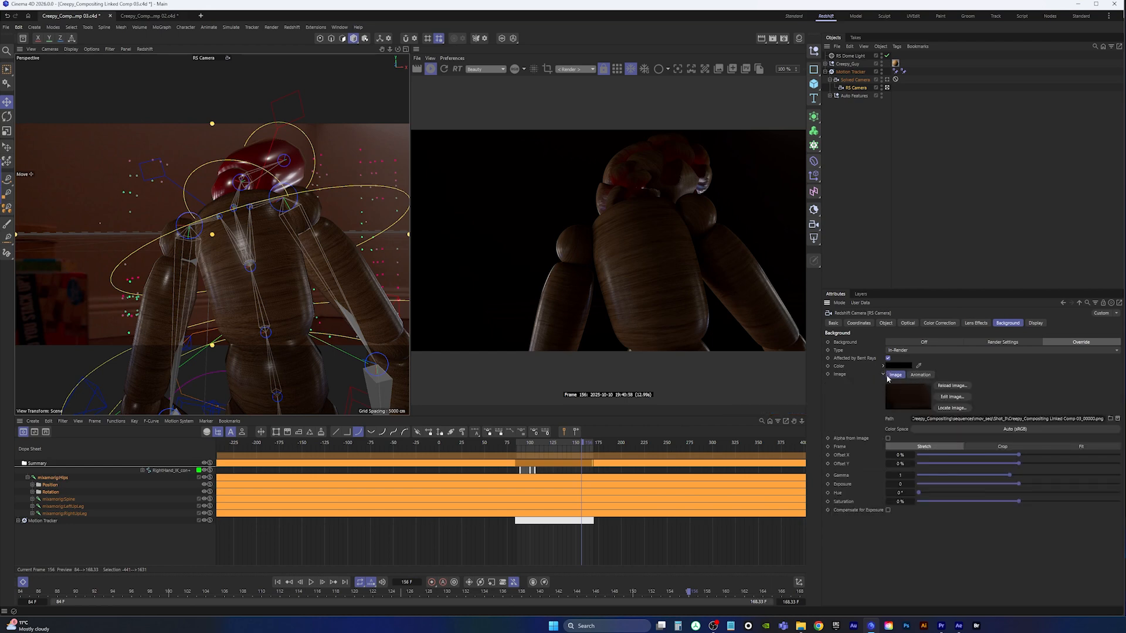
click(920, 375)
click(942, 419)
click(928, 438)
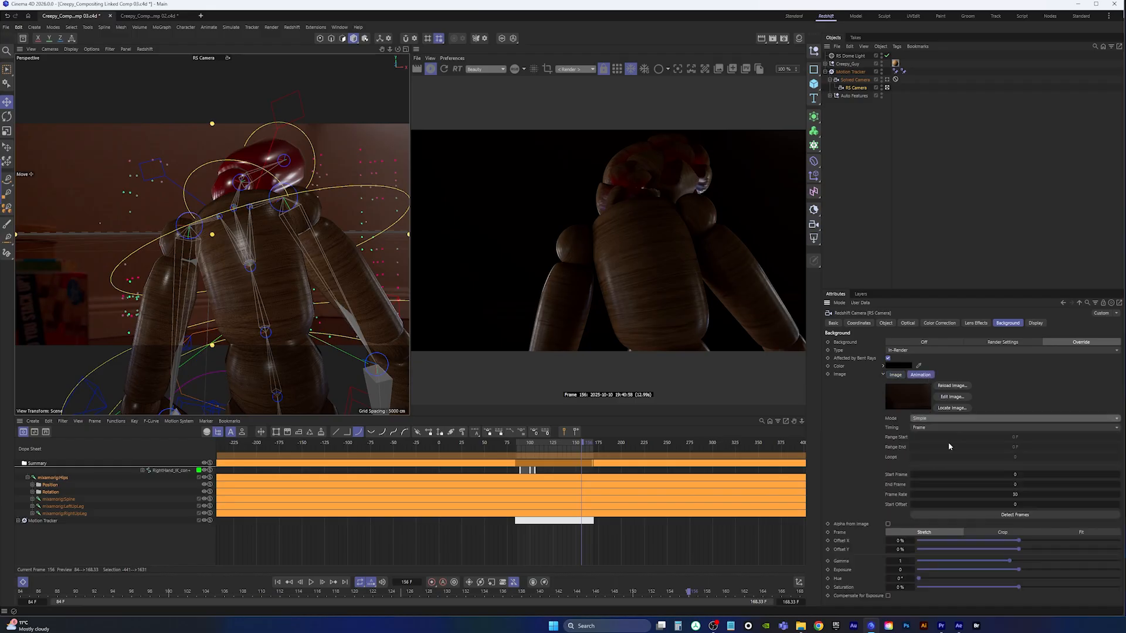
click(1017, 495)
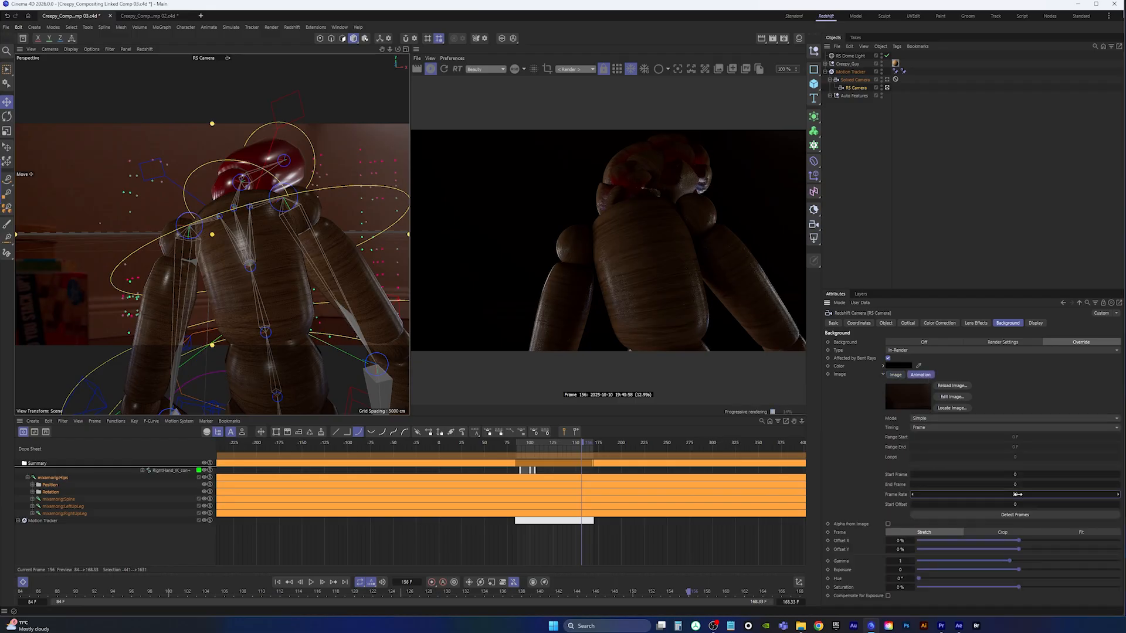
key(Return)
click(847, 471)
click(1021, 516)
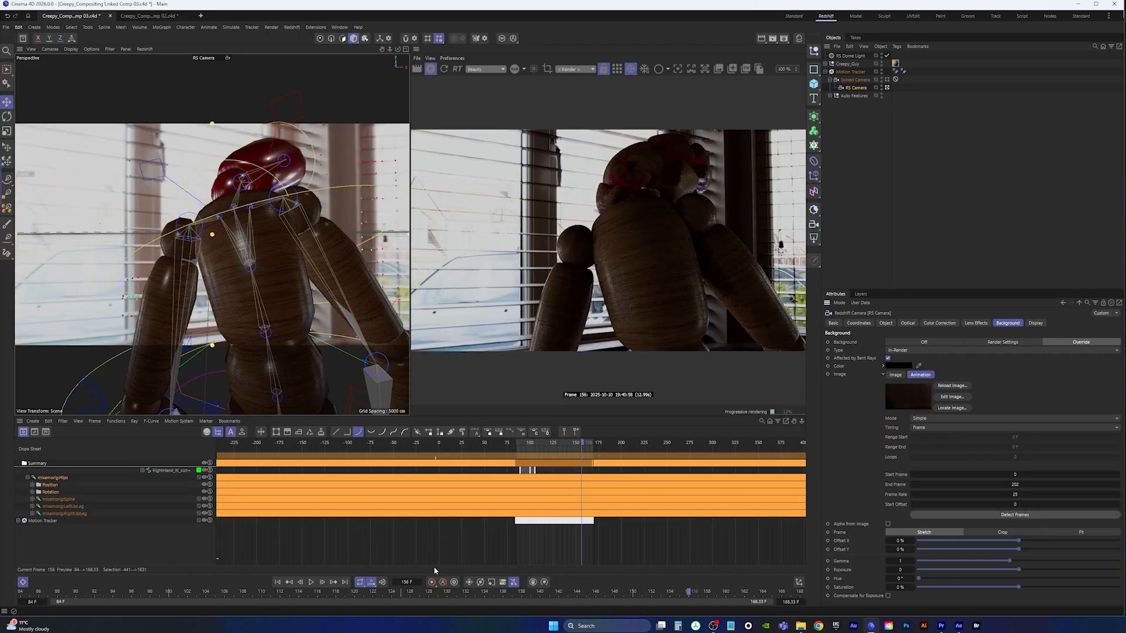
Save the scene and play the animation from the first frame to check the background footage behind the character.
click(6, 27)
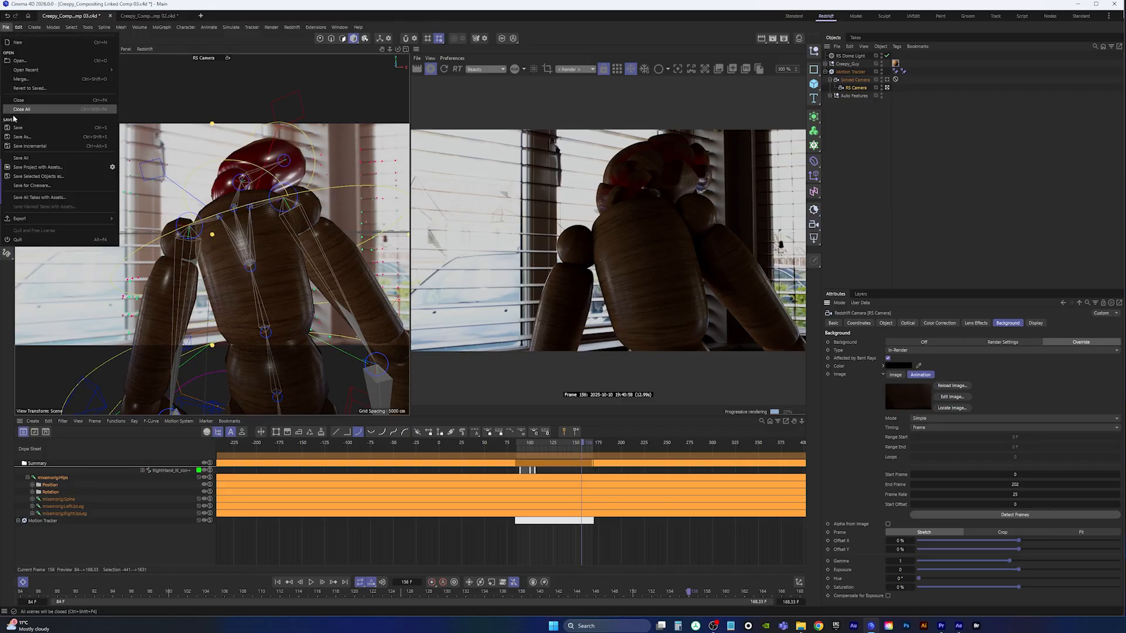
click(17, 128)
click(278, 583)
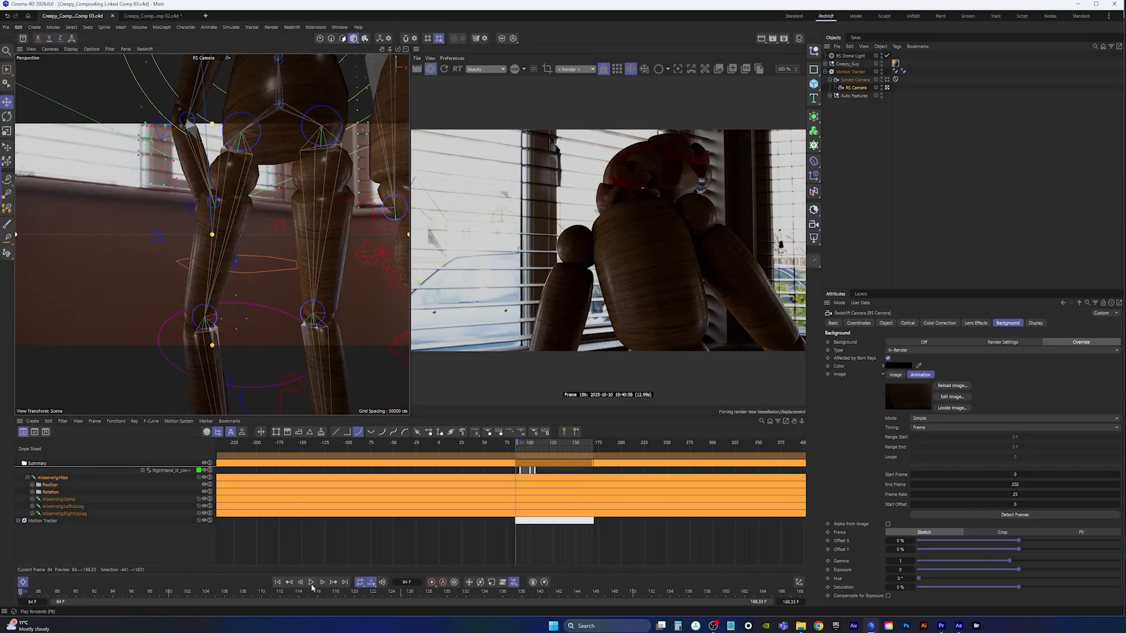
click(311, 582)
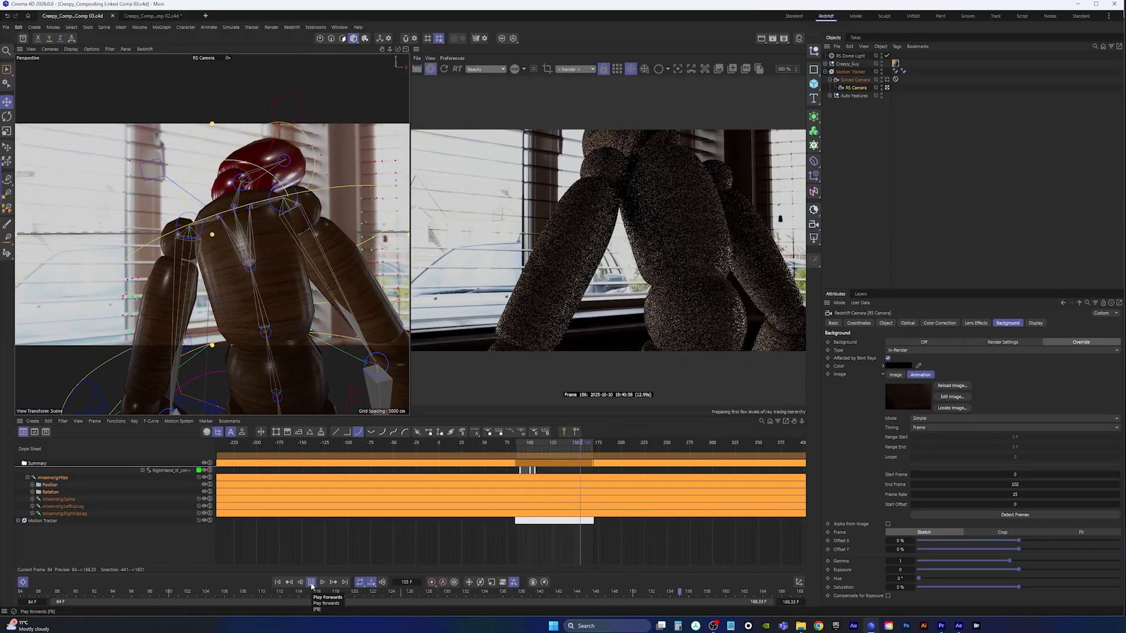
click(311, 583)
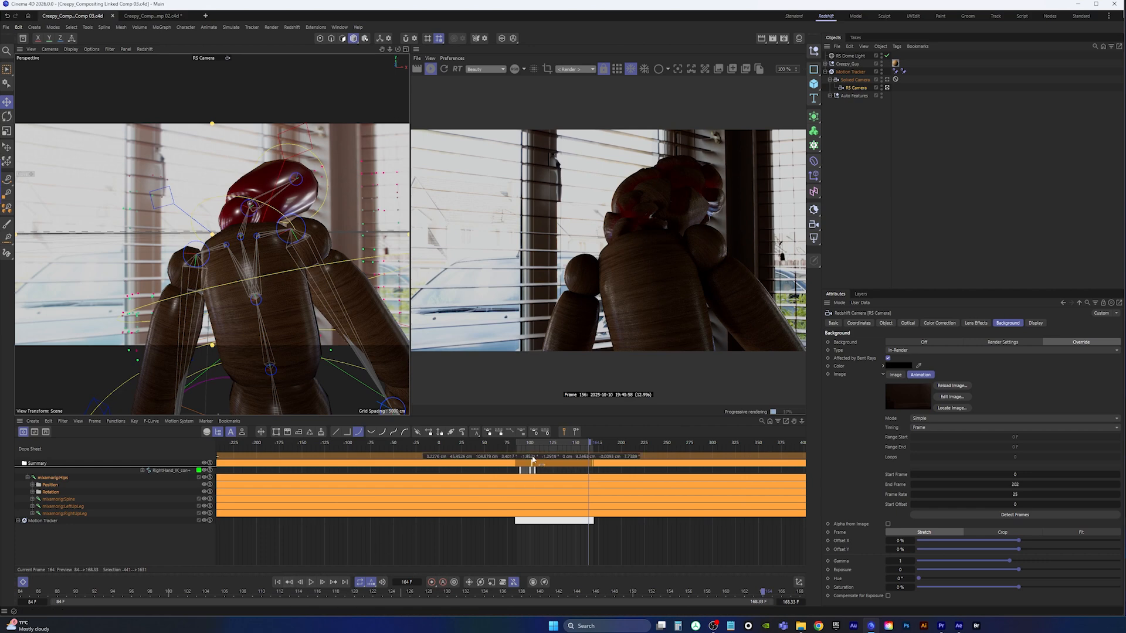
At frame 126, adjust the RS Dome Light's heading rotation to match the direction of the window light on the character.
click(554, 445)
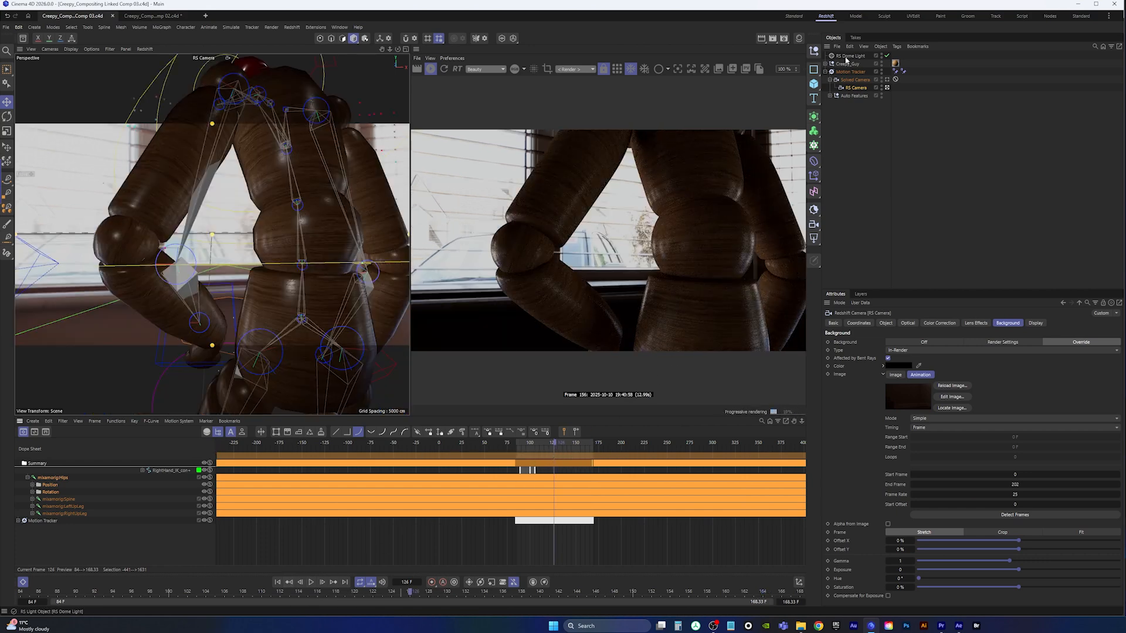
click(850, 55)
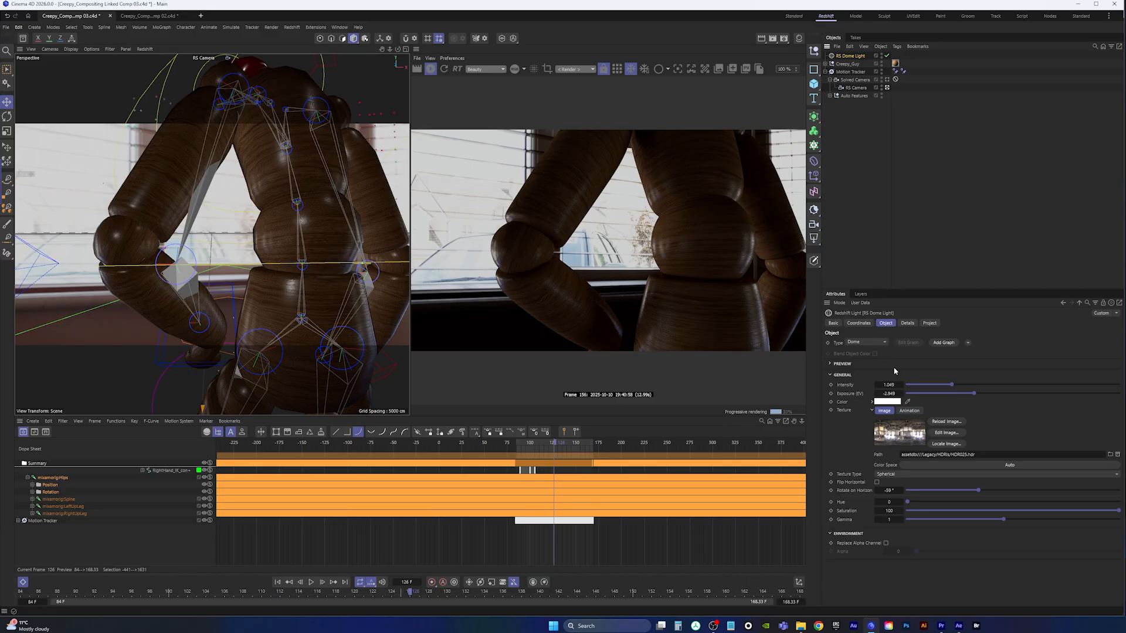
click(858, 323)
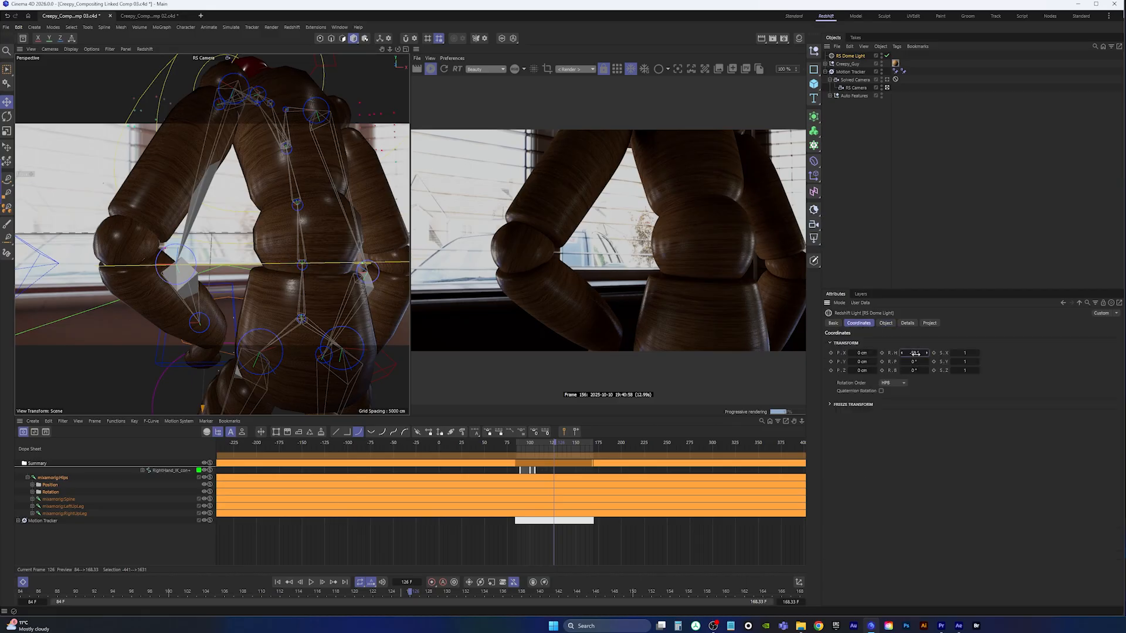
mouse_move(915, 354)
mouse_down()
mouse_move(896, 355)
mouse_move(917, 356)
mouse_move(905, 355)
mouse_up()
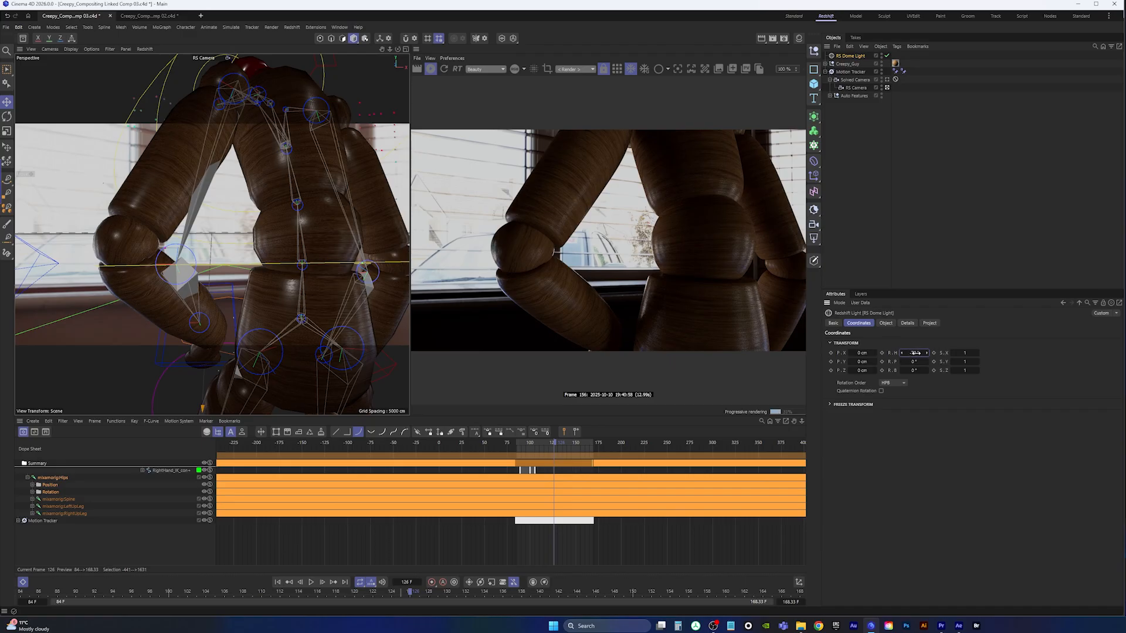
mouse_move(916, 353)
mouse_down()
mouse_move(930, 353)
mouse_move(904, 350)
mouse_move(916, 352)
mouse_up()
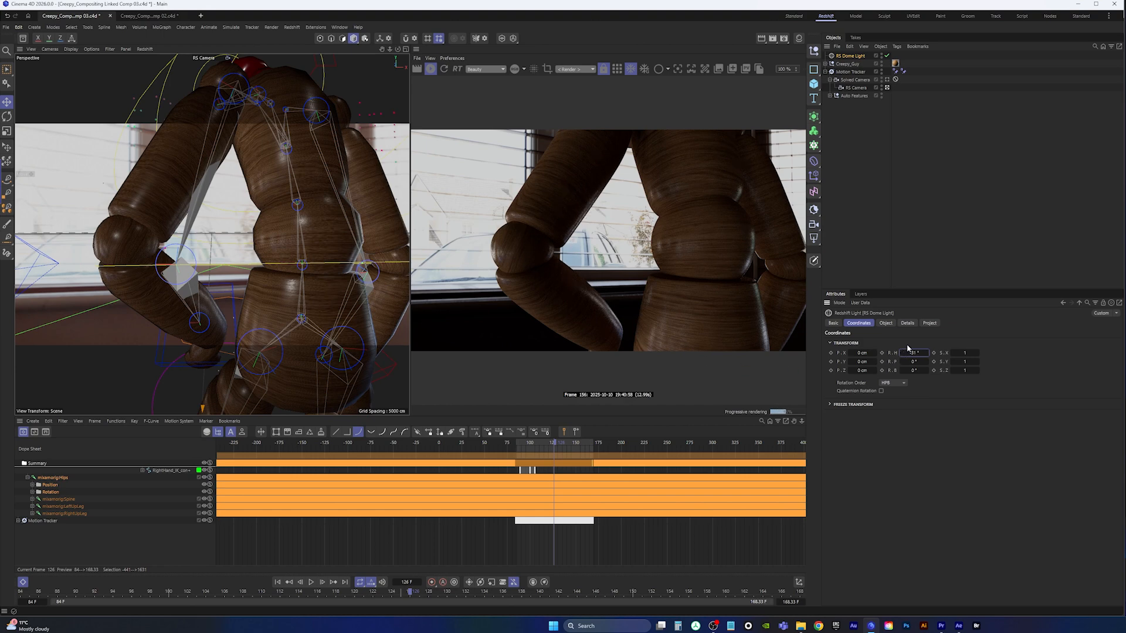
Lower the RS Dome Light's exposure to about -3.584 and its intensity to about 0.964, and save the scene.
click(890, 326)
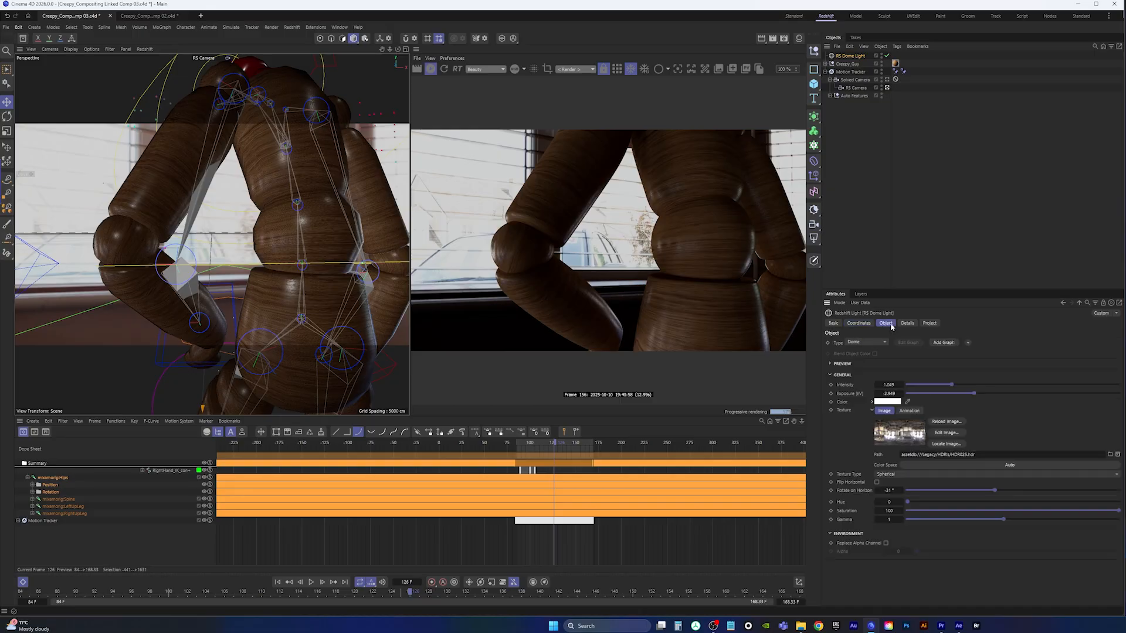
click(962, 395)
drag(962, 395, 966, 397)
click(942, 385)
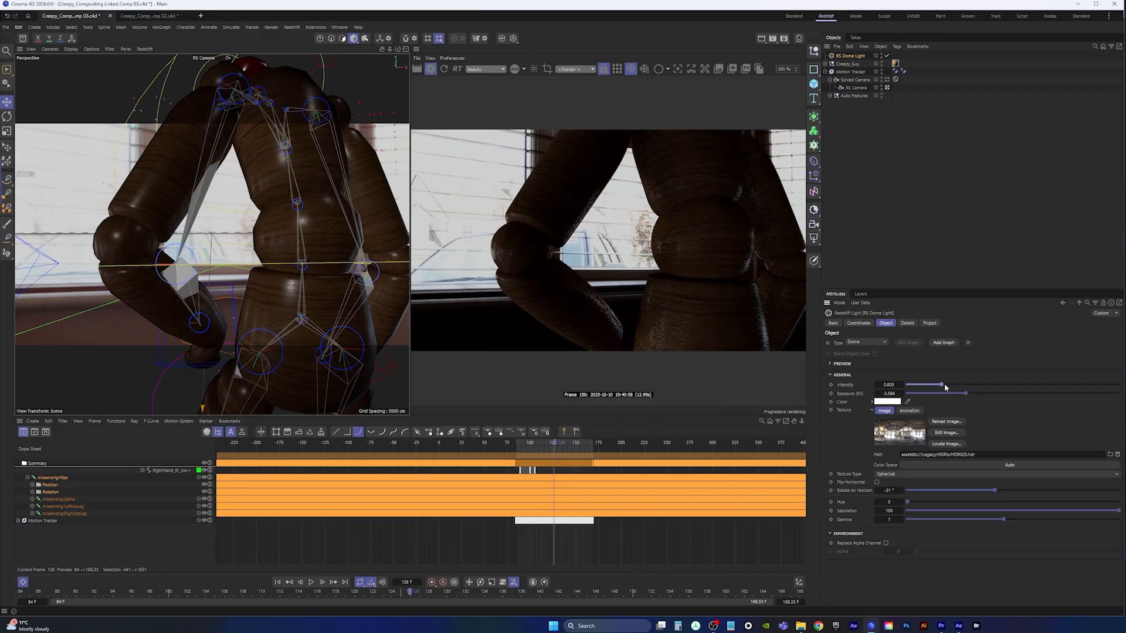
drag(944, 385, 948, 385)
click(7, 27)
click(36, 133)
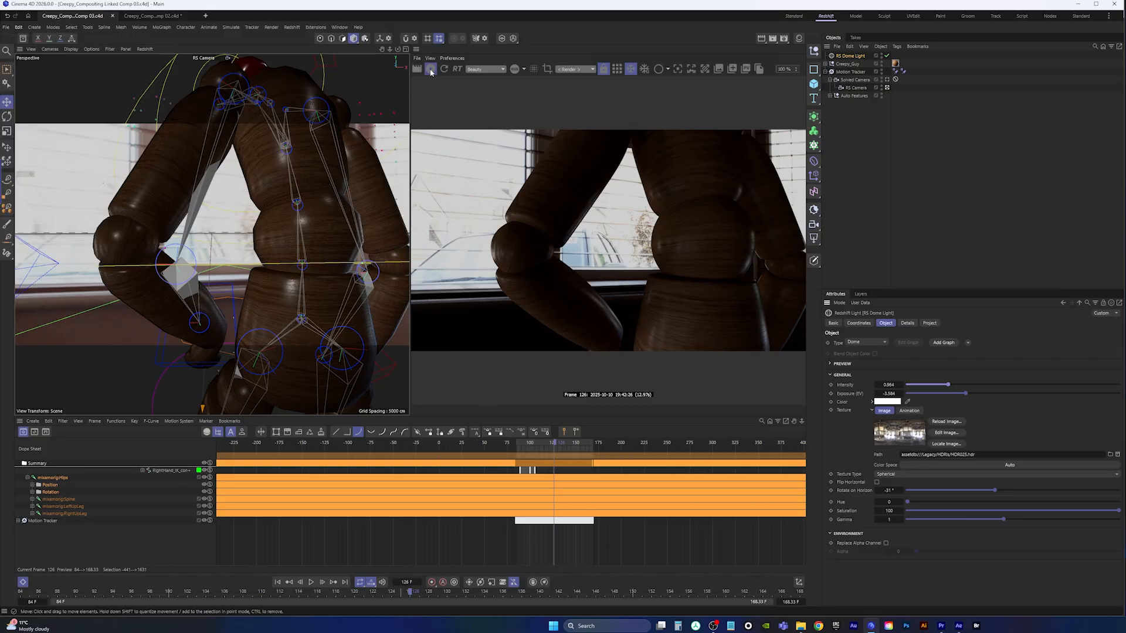
Set the render preview to the RS Camera and show the scene in the top view at frame 123.
click(574, 71)
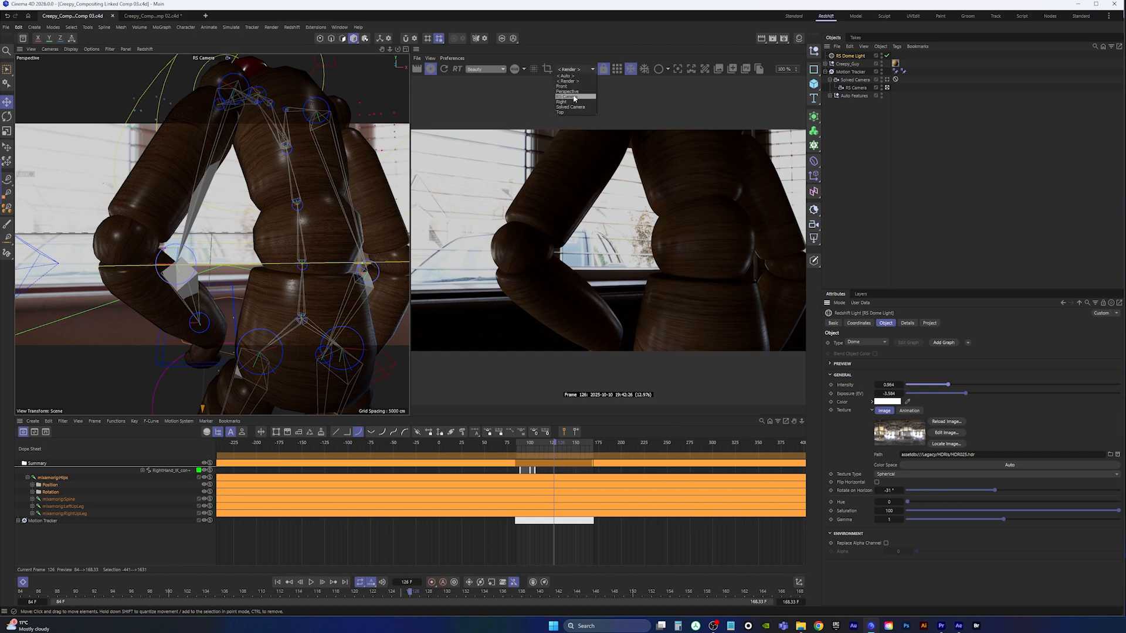
click(574, 97)
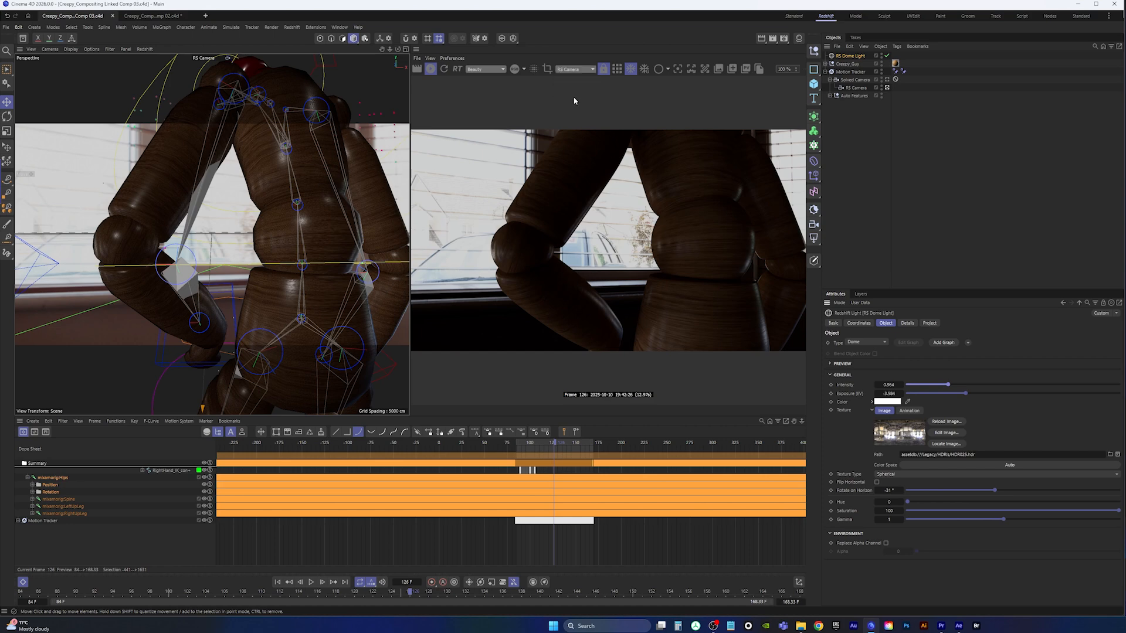
middle_click(284, 188)
middle_click(307, 174)
scroll(254, 213, up, 10)
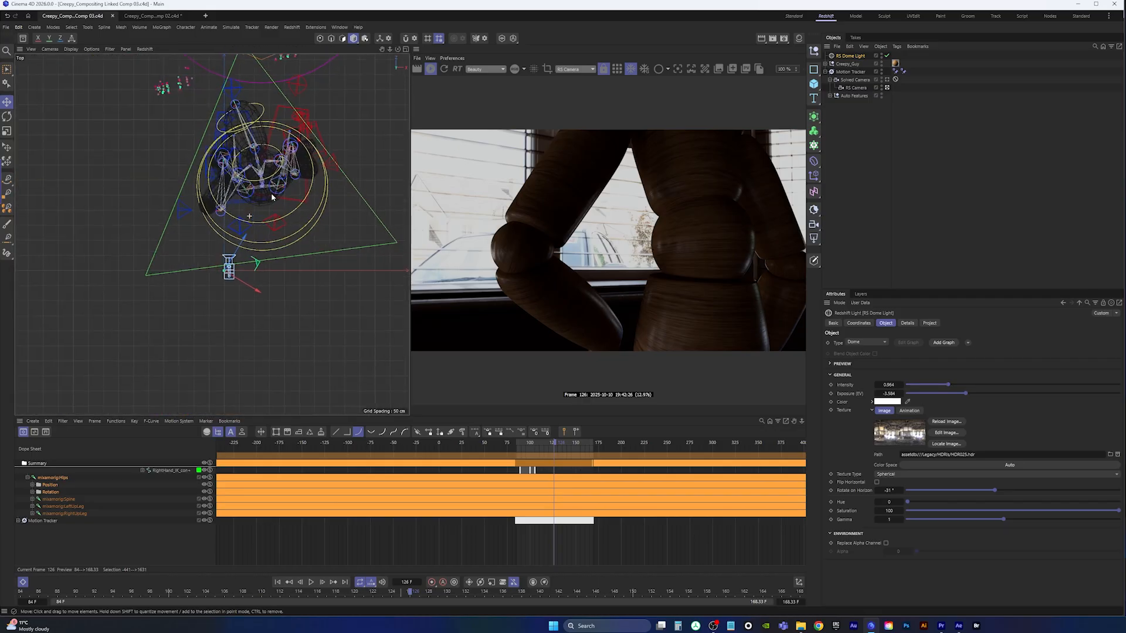
scroll(260, 277, down, 8)
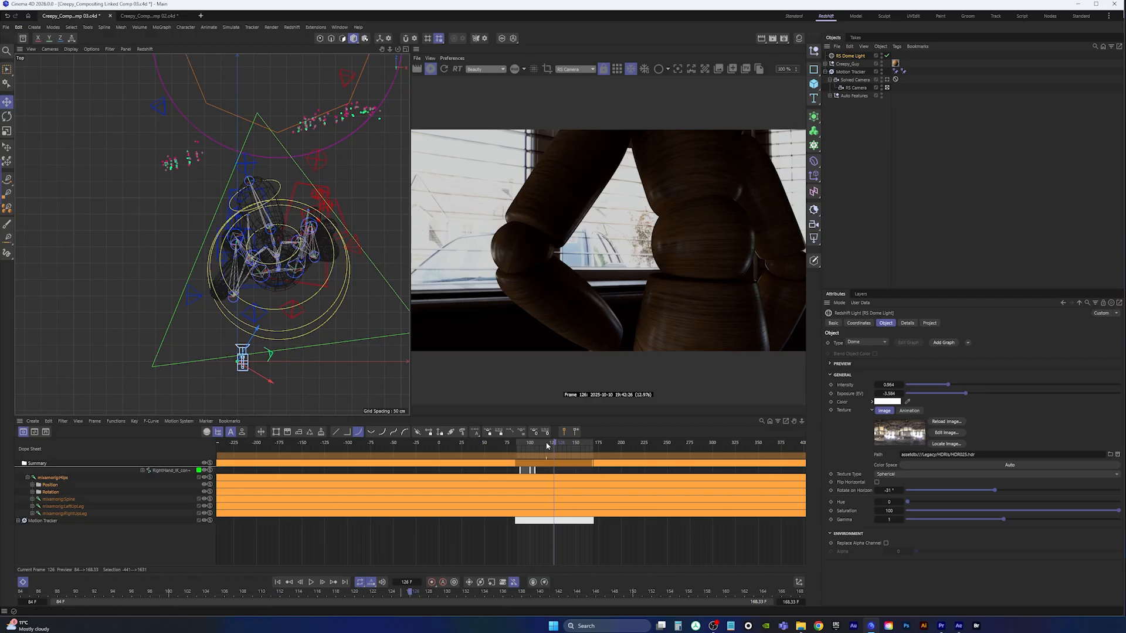
mouse_move(550, 446)
mouse_down()
mouse_move(536, 447)
mouse_move(549, 442)
mouse_up()
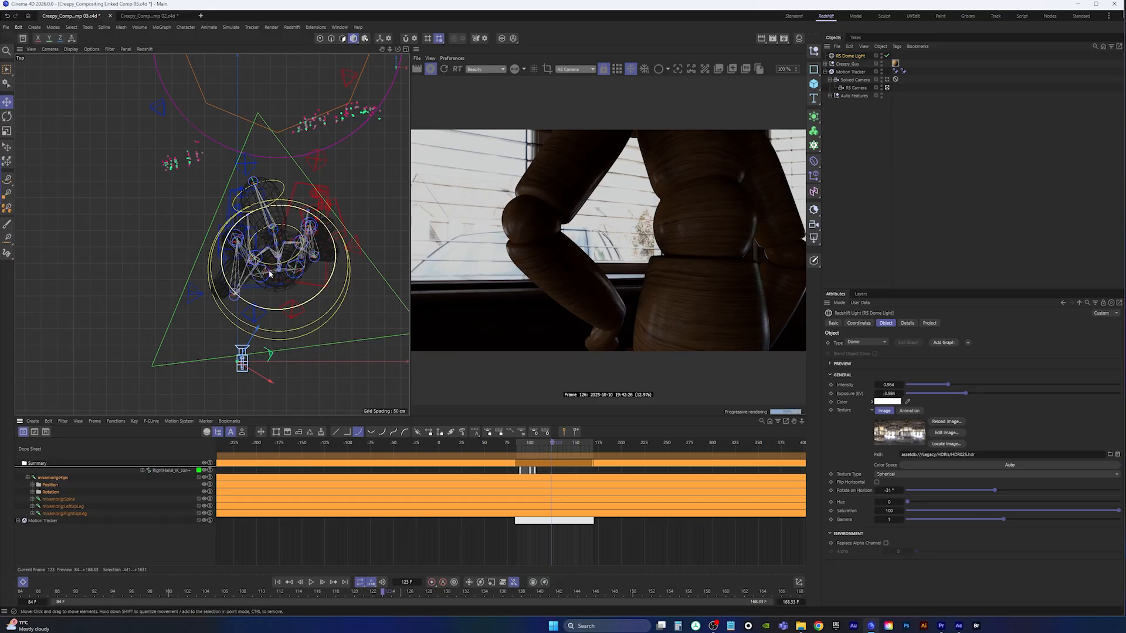
Pull the RS Camera's focus plane back onto the character, at a focus distance of about 424 cm.
click(856, 87)
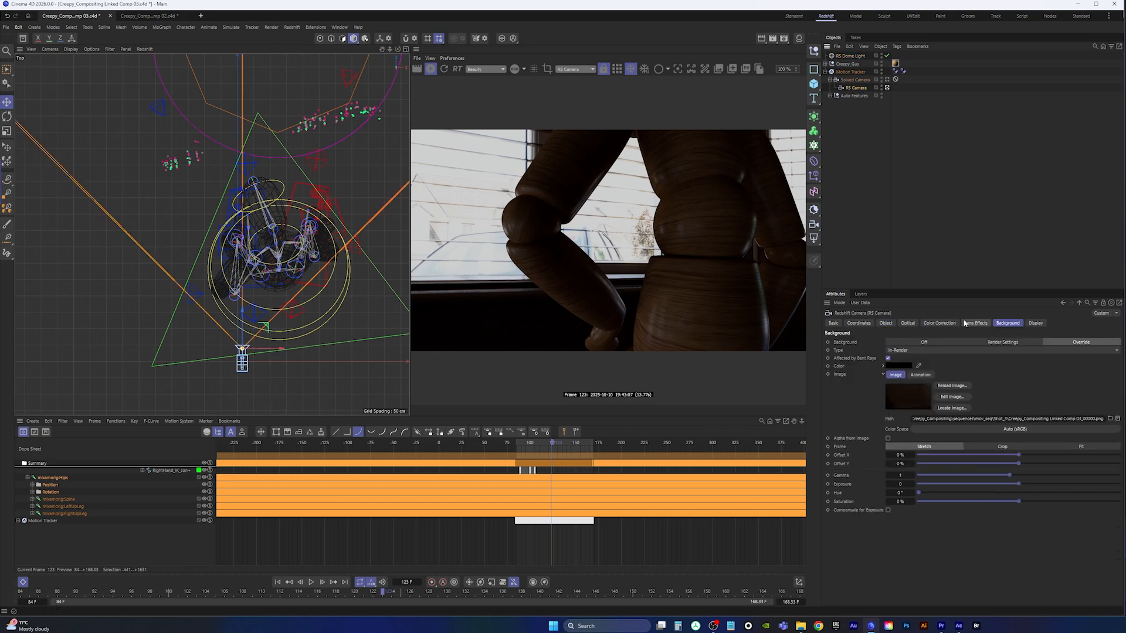
click(907, 323)
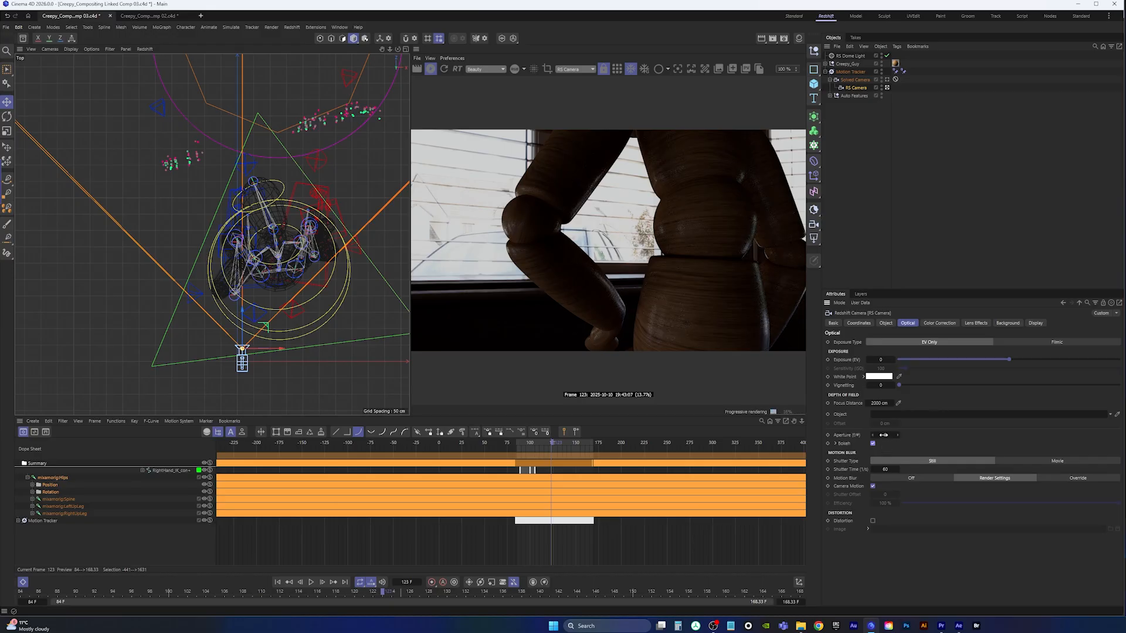
scroll(233, 180, down, 6)
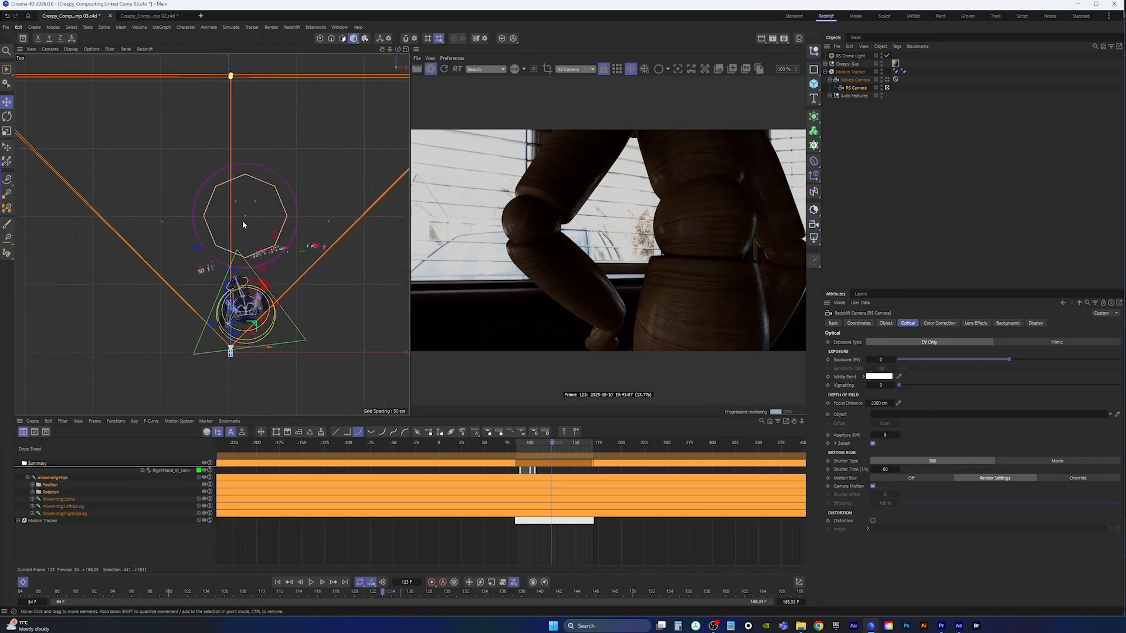
drag(234, 132, 238, 256)
scroll(238, 253, up, 5)
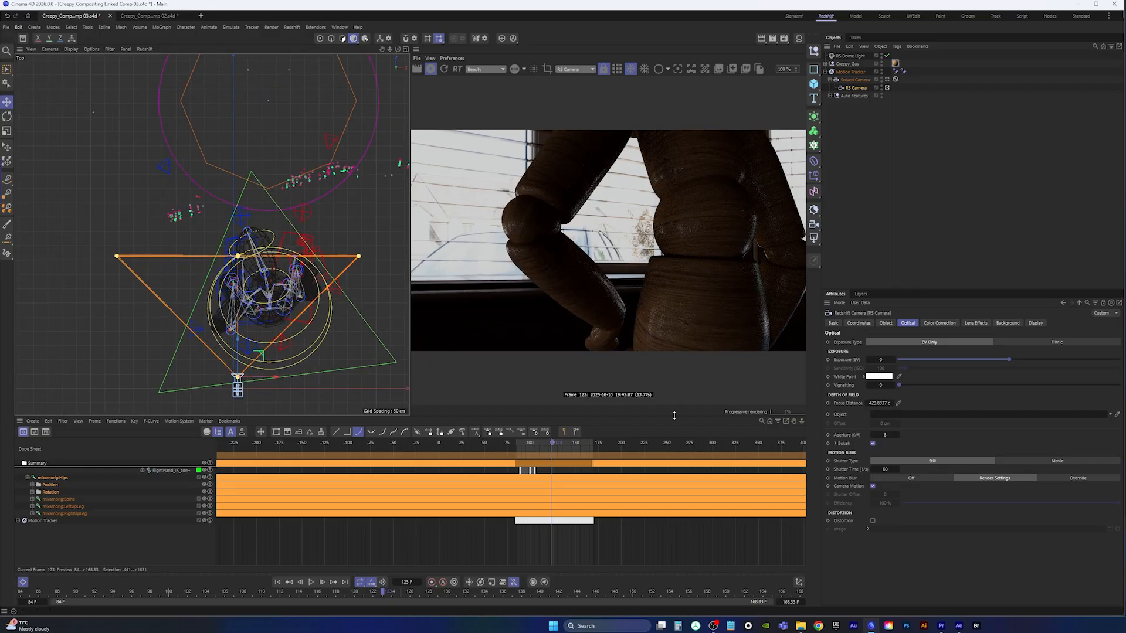
Try an RS Camera aperture of 2 and inspect the character's elbow in the render preview at original size.
click(888, 434)
text(2)
click(803, 69)
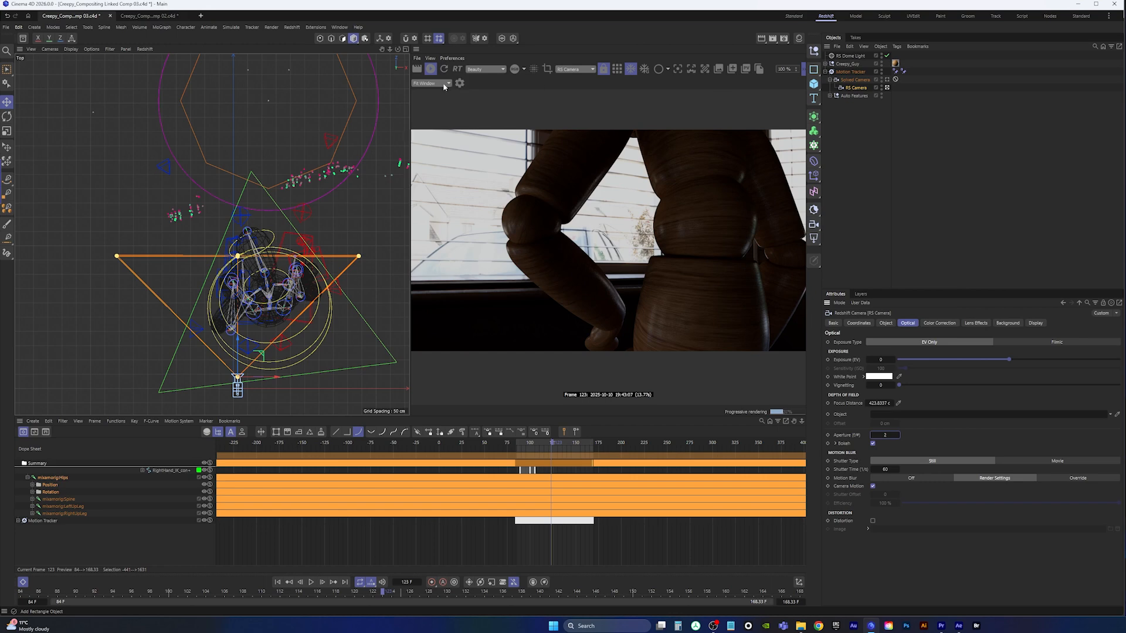
click(431, 83)
click(431, 99)
middle_drag(639, 317, 577, 258)
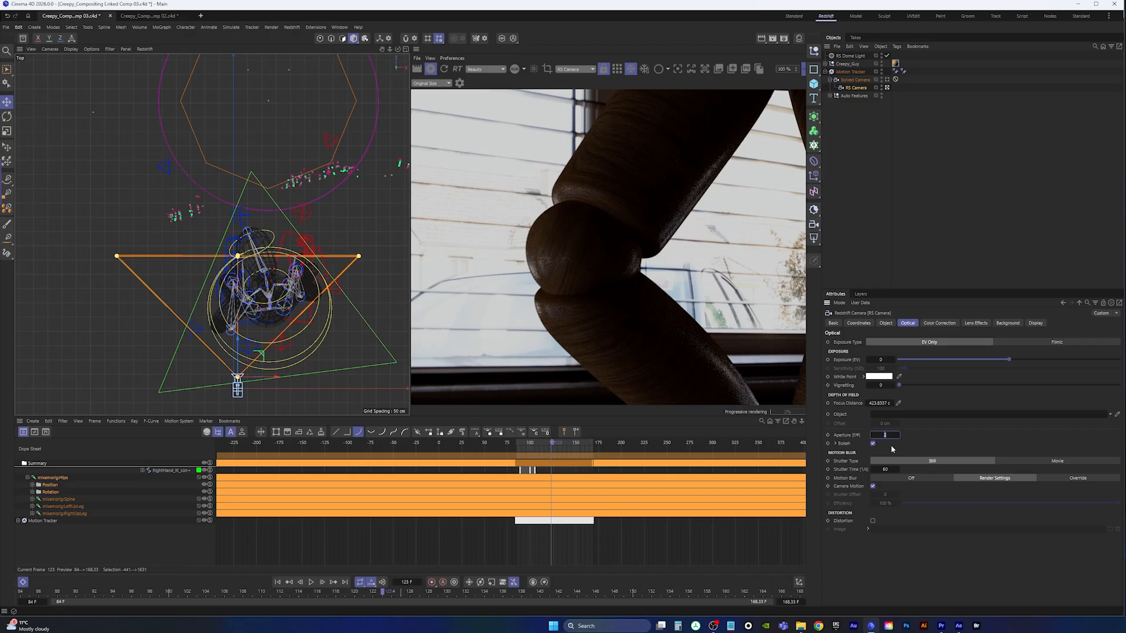
Try an RS Camera aperture of 0.2 and fit the render preview back to the window.
text(0.2)
key(Return)
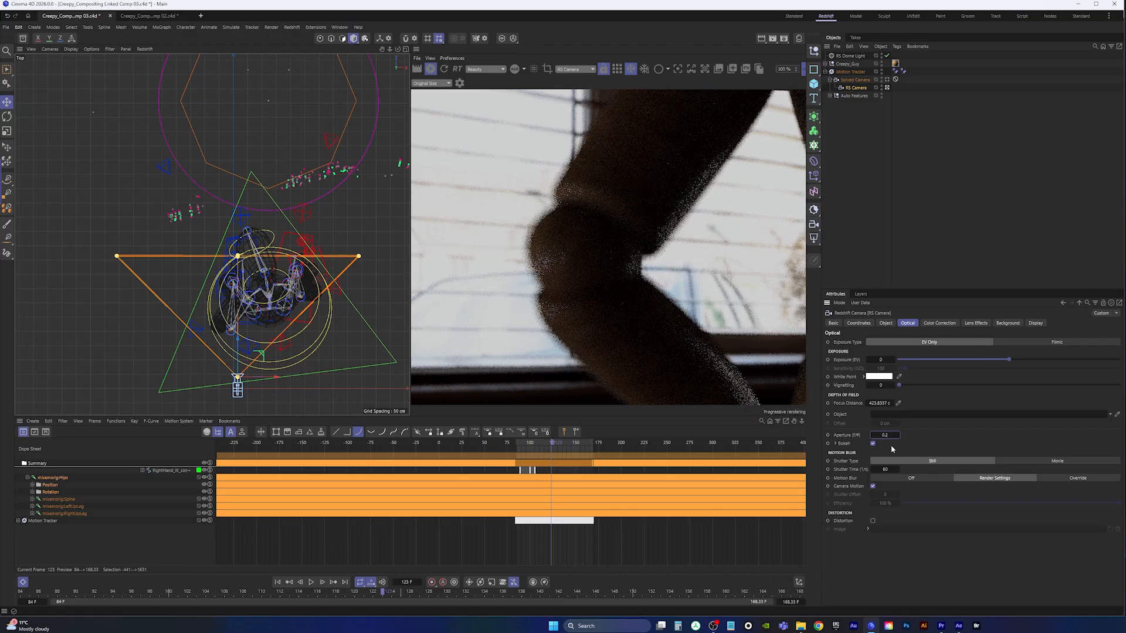
click(434, 83)
click(427, 106)
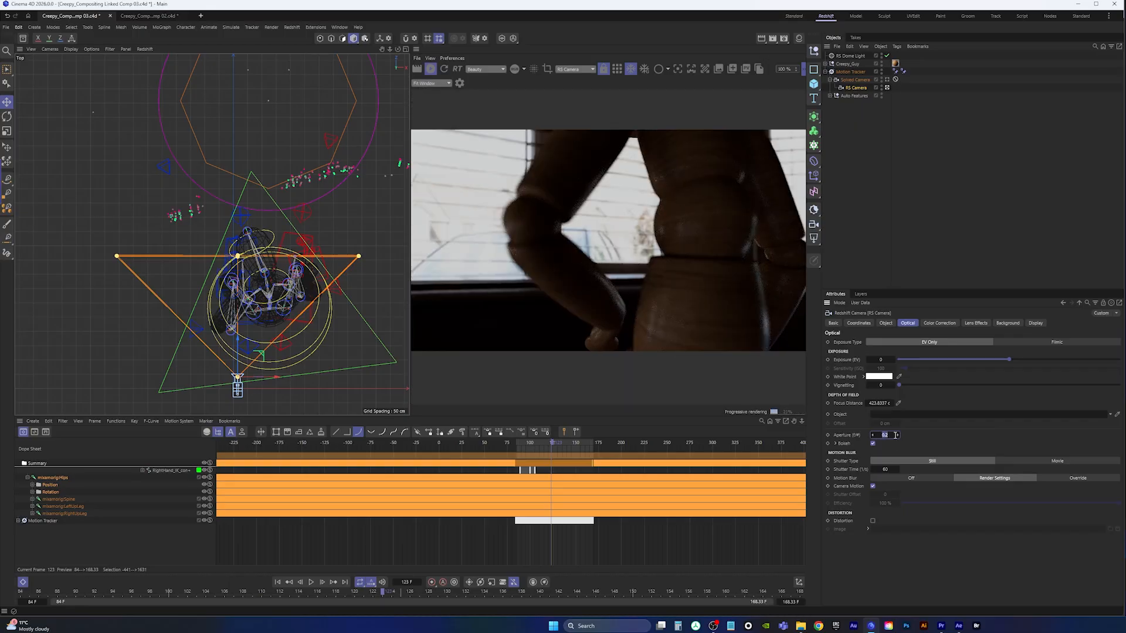
Set the RS Camera's aperture to 1, keeping Bokeh enabled.
text(1)
key(Return)
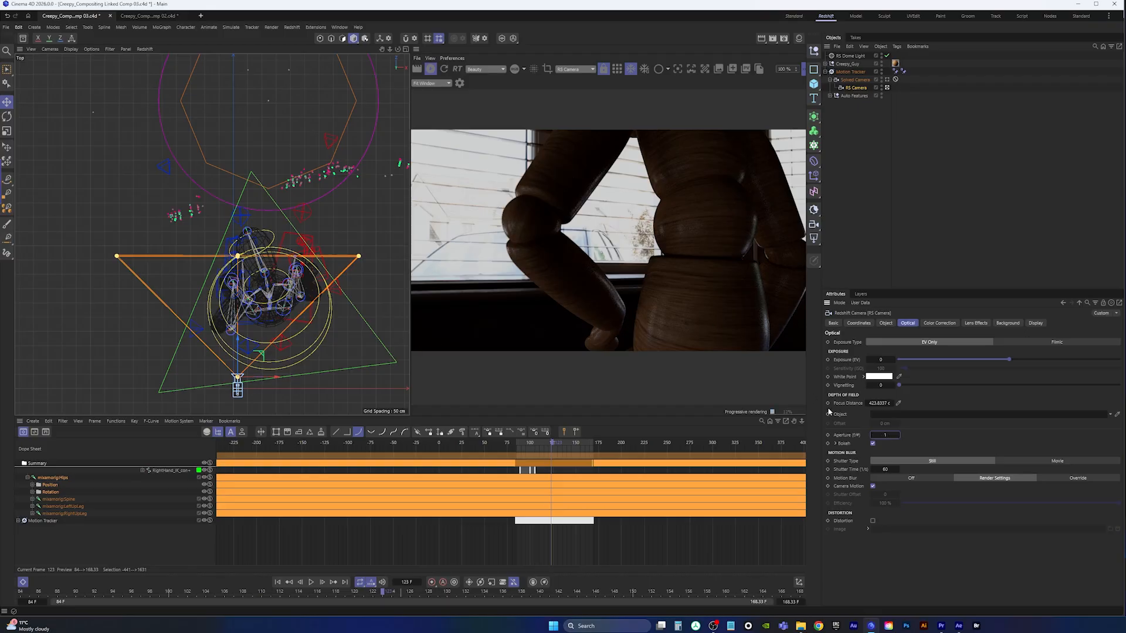
click(874, 445)
click(874, 446)
Save the scene, and rotate Creepy_Guy slightly counterclockwise in the top view and shift it slightly to the left.
click(848, 64)
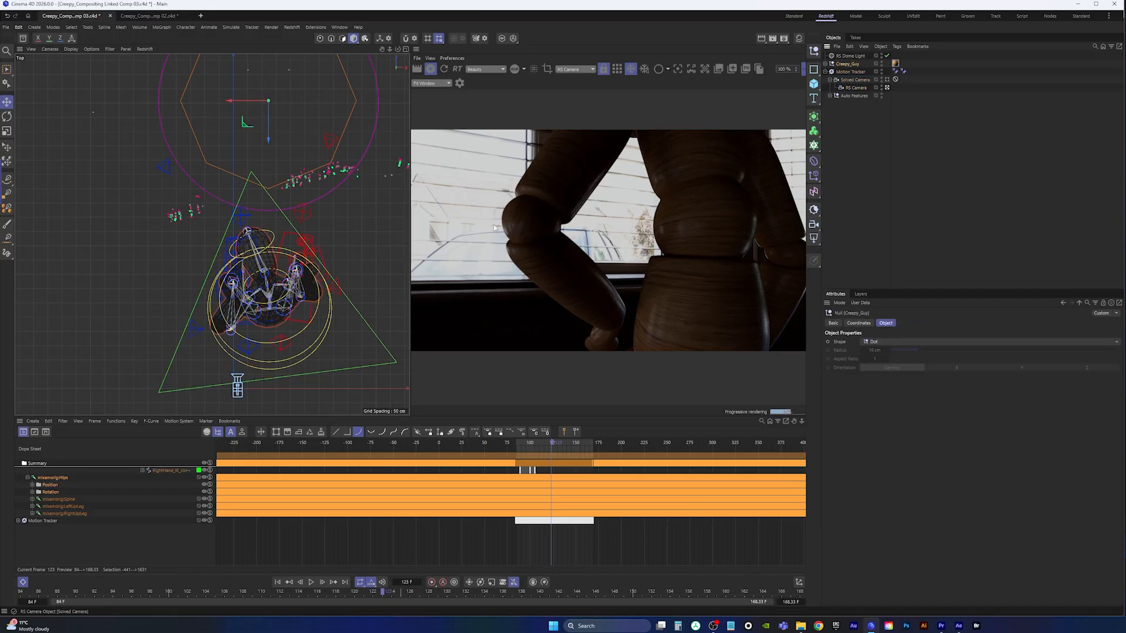
key(r)
click(6, 27)
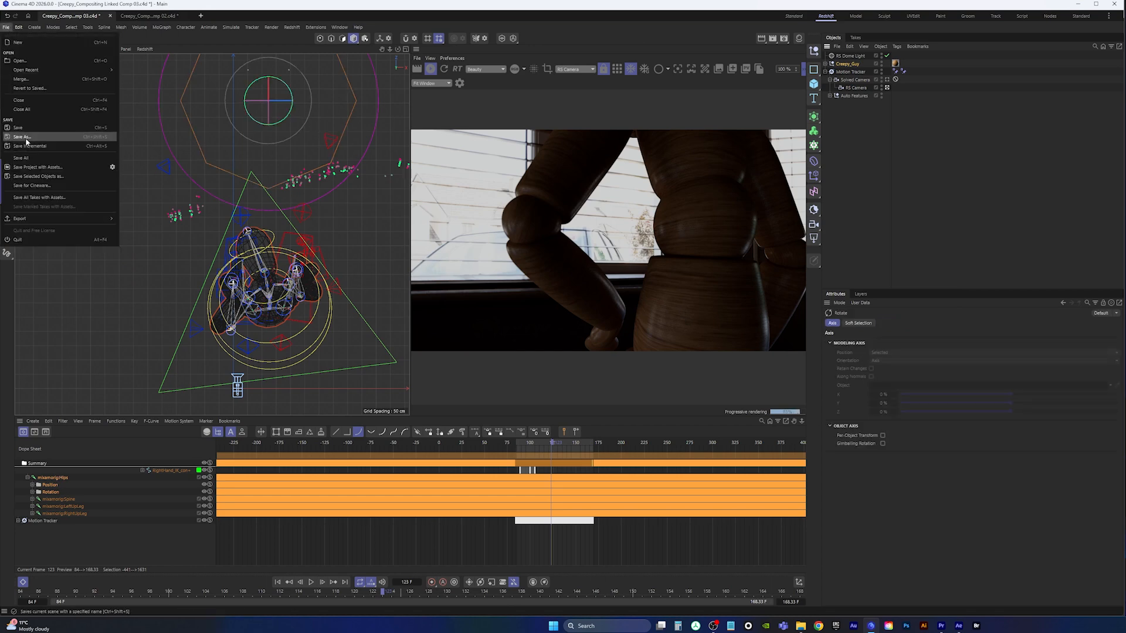
click(36, 139)
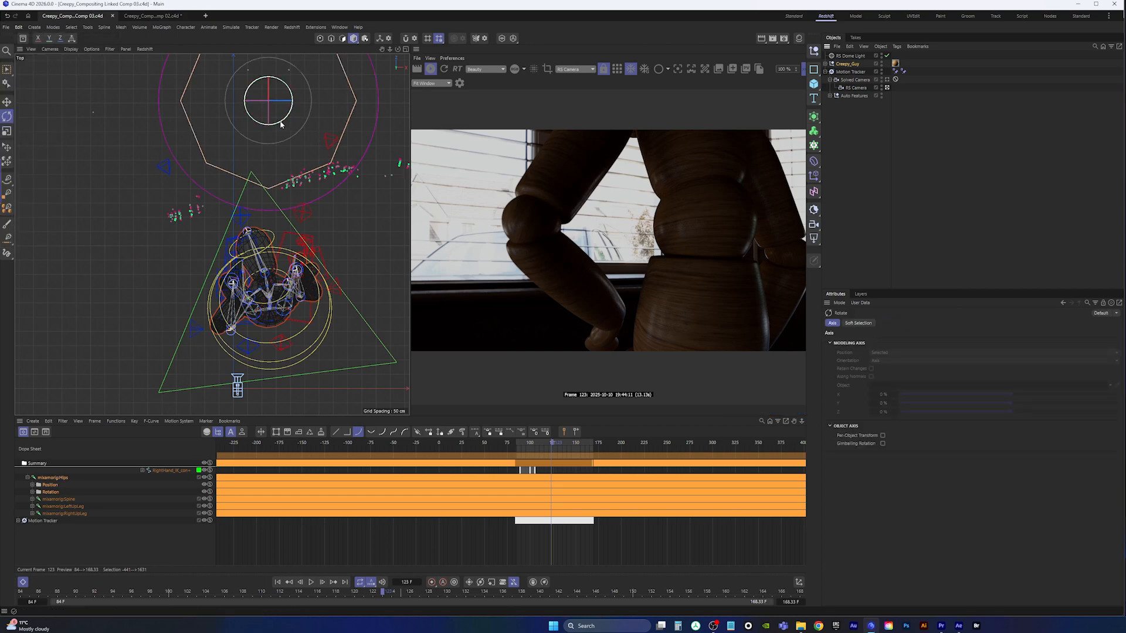
drag(287, 126, 287, 125)
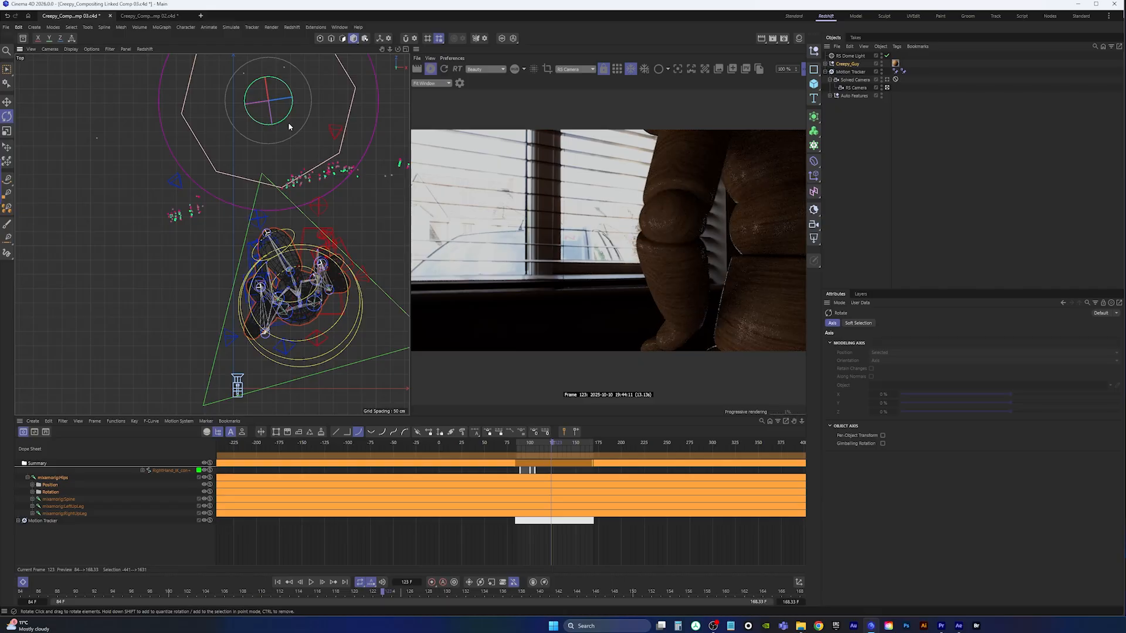
key(e)
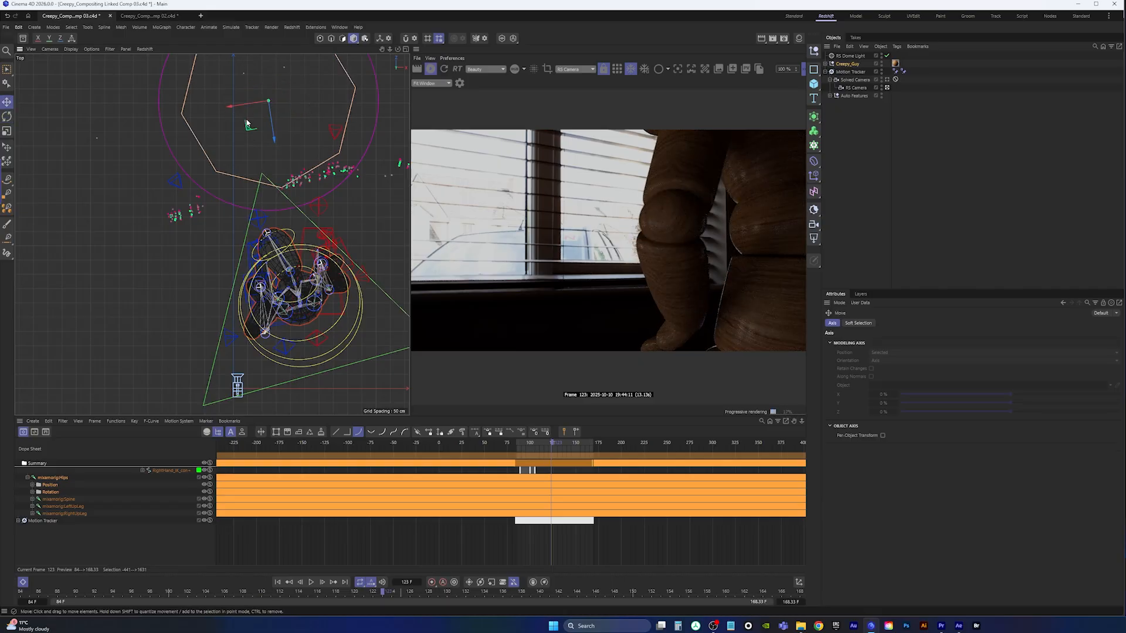
drag(247, 128, 236, 134)
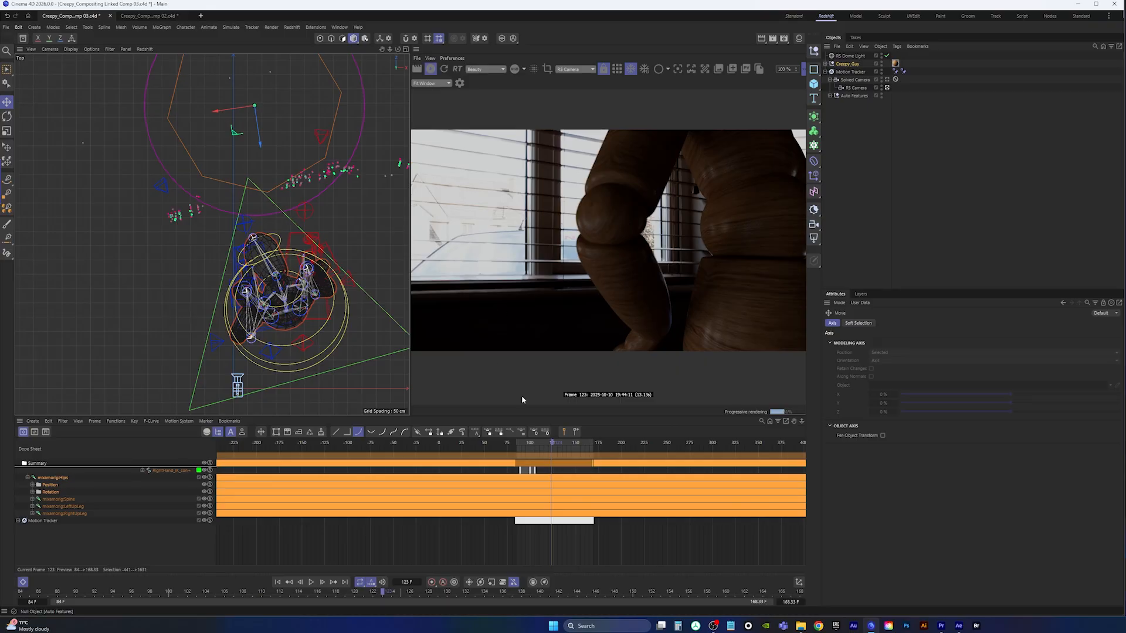
Check the repositioned character at frame 149 through the RS Camera in the perspective view and stop the live render preview.
click(575, 444)
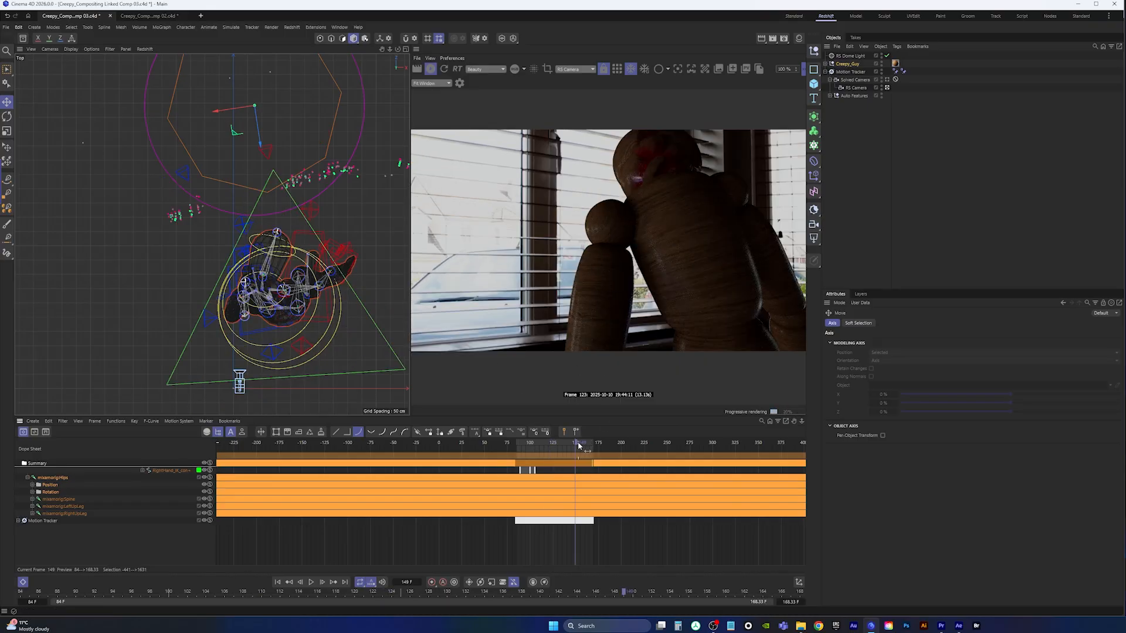
key(F1)
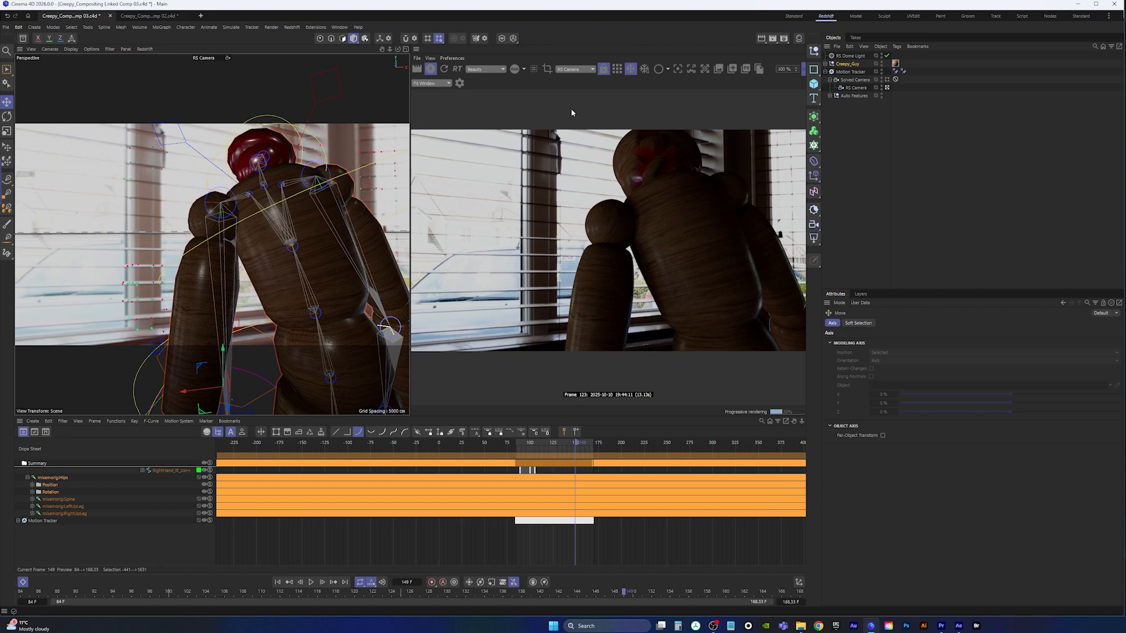
click(442, 69)
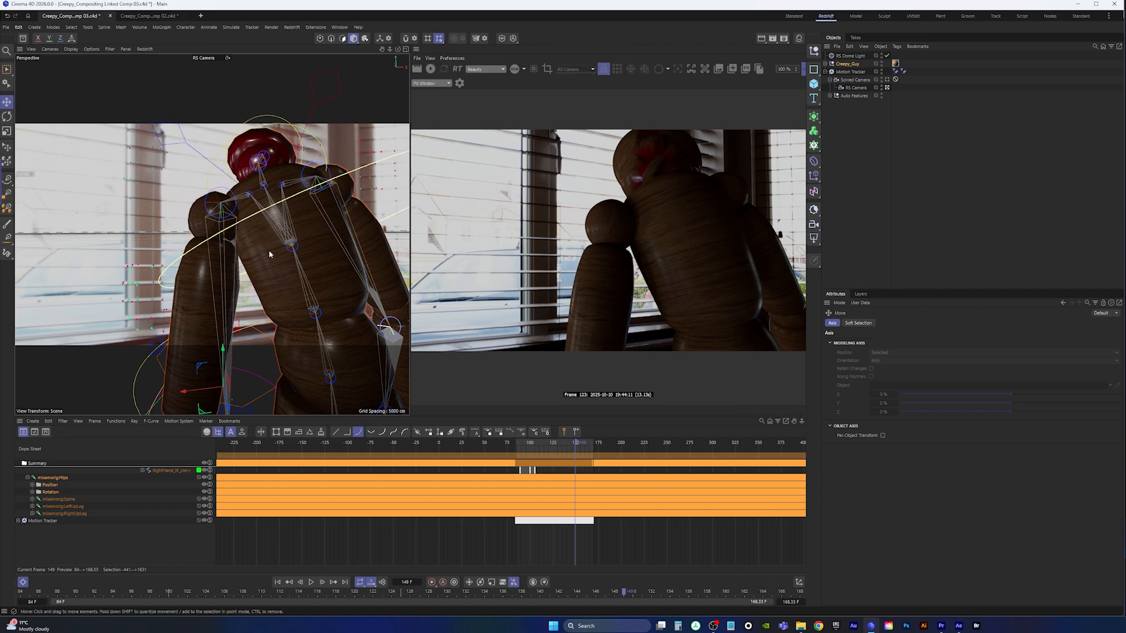
Save the scene, and play the animation from the first frame to check the character's position before restarting the live render preview.
click(278, 583)
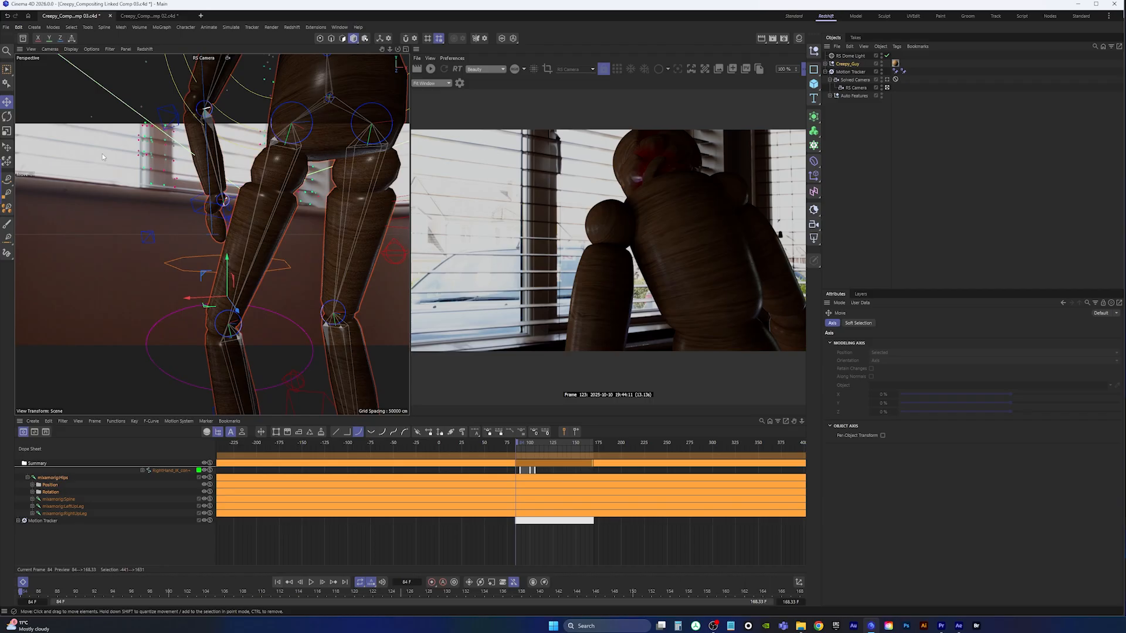
click(6, 27)
click(26, 126)
click(312, 582)
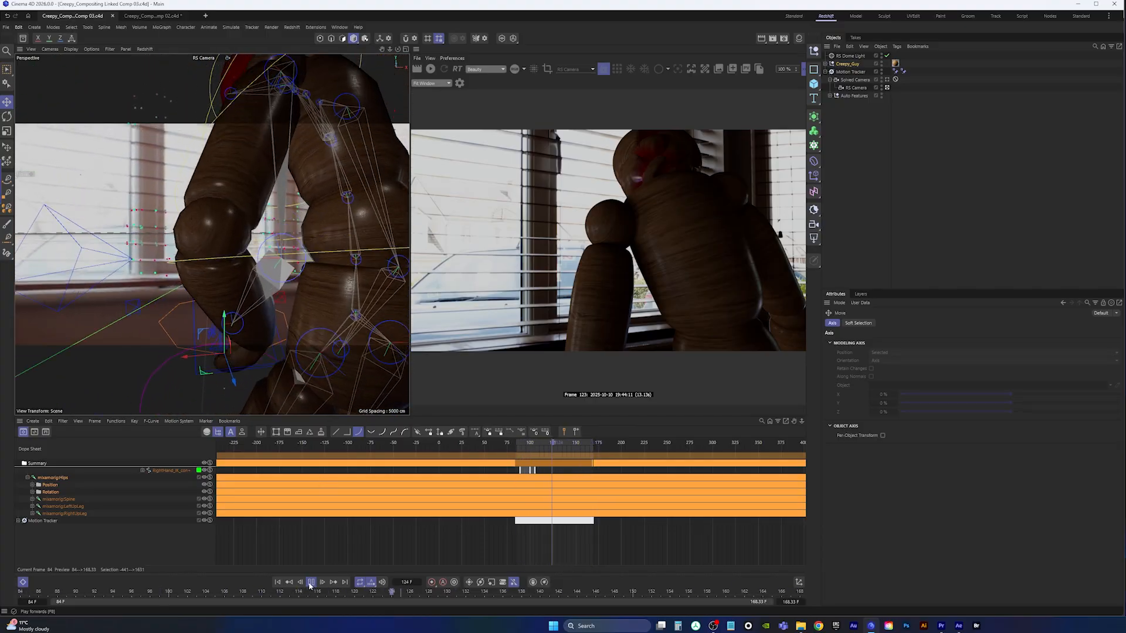
click(311, 583)
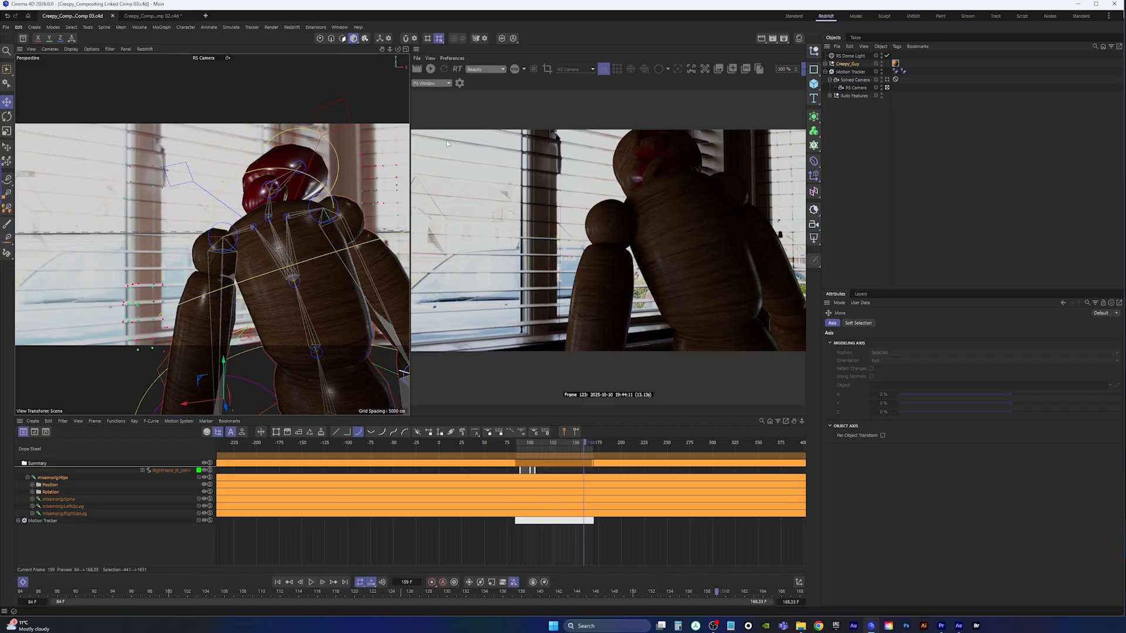
click(431, 69)
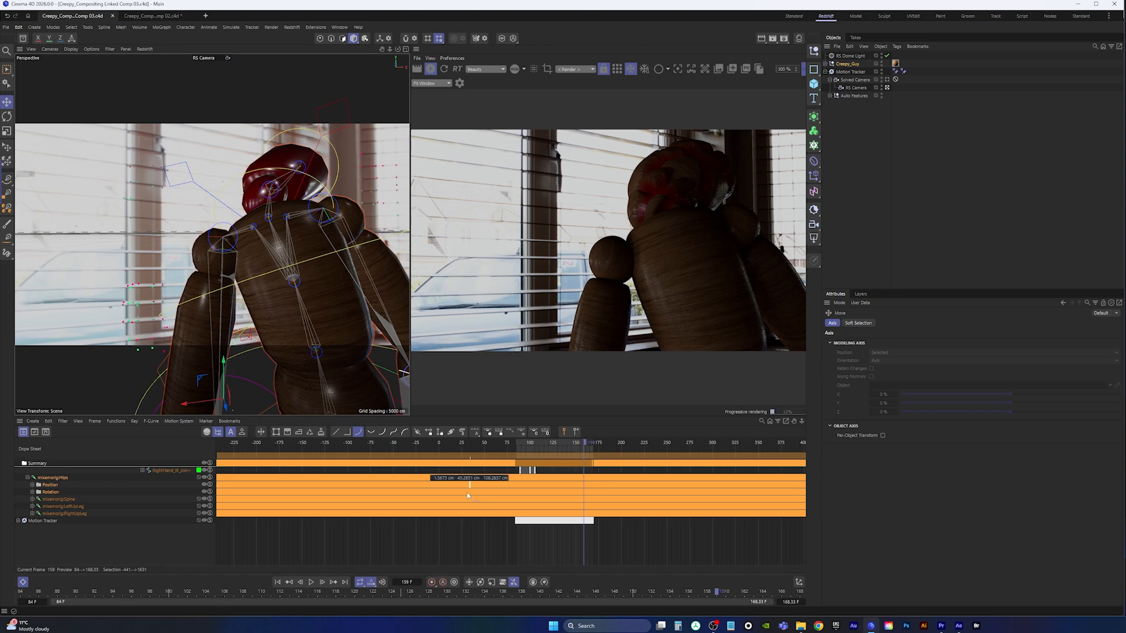
Play the animation from frame 100, halt it at frame 120 and stop the live render preview.
click(531, 443)
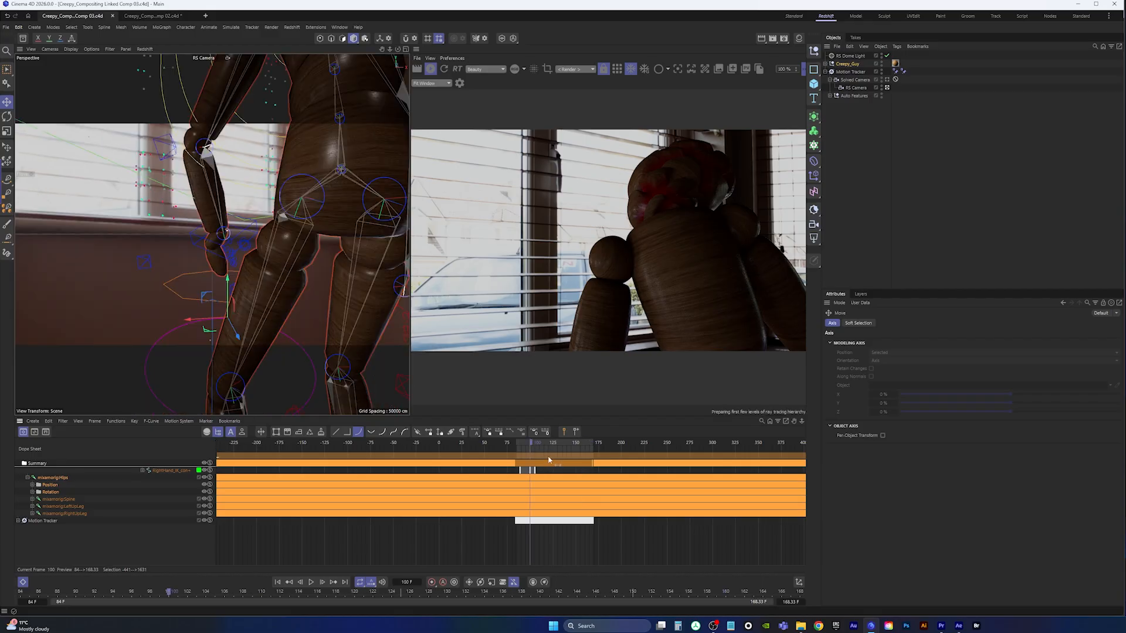
click(311, 582)
click(310, 583)
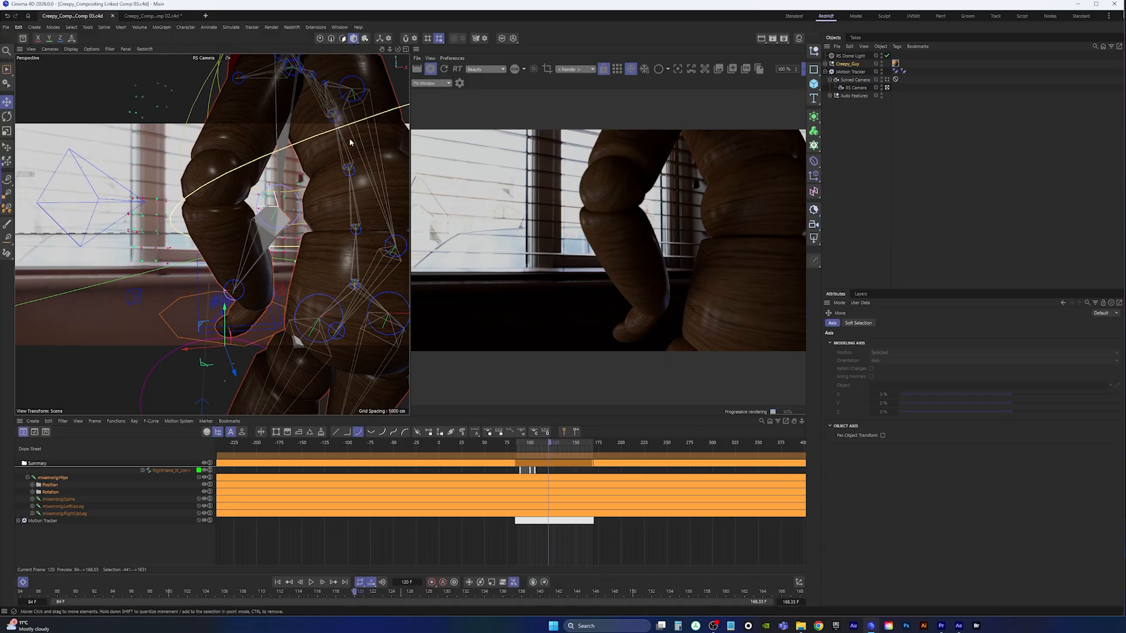
click(431, 70)
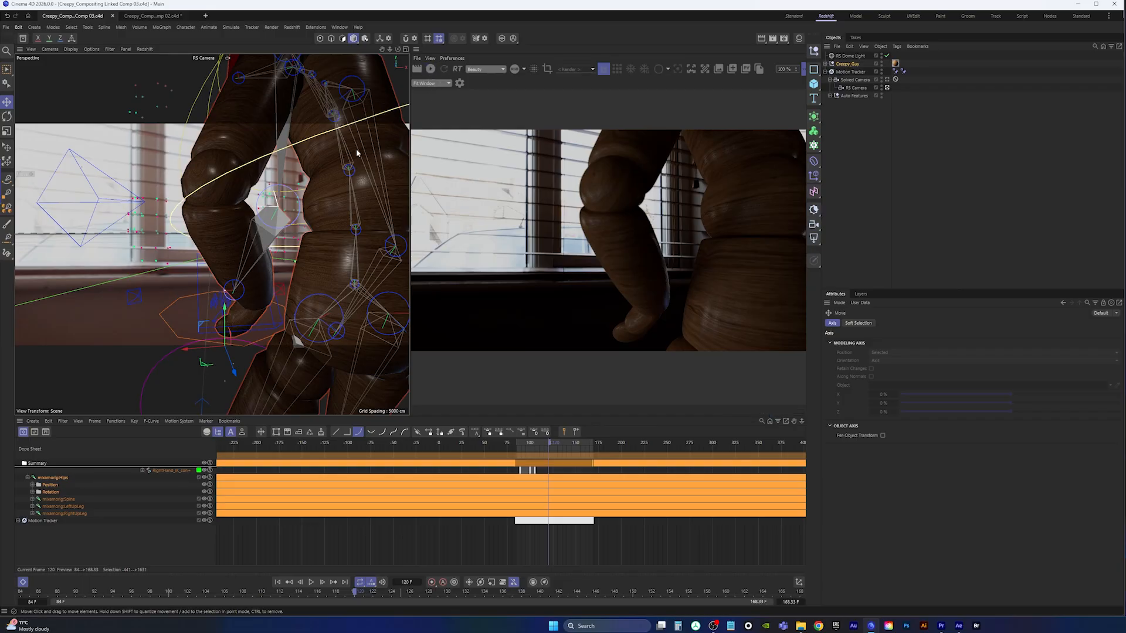
Collapse the Creepy_Guy hierarchy in the Comp 02 scene, review its window planes, and return to the Comp 03 scene.
click(147, 17)
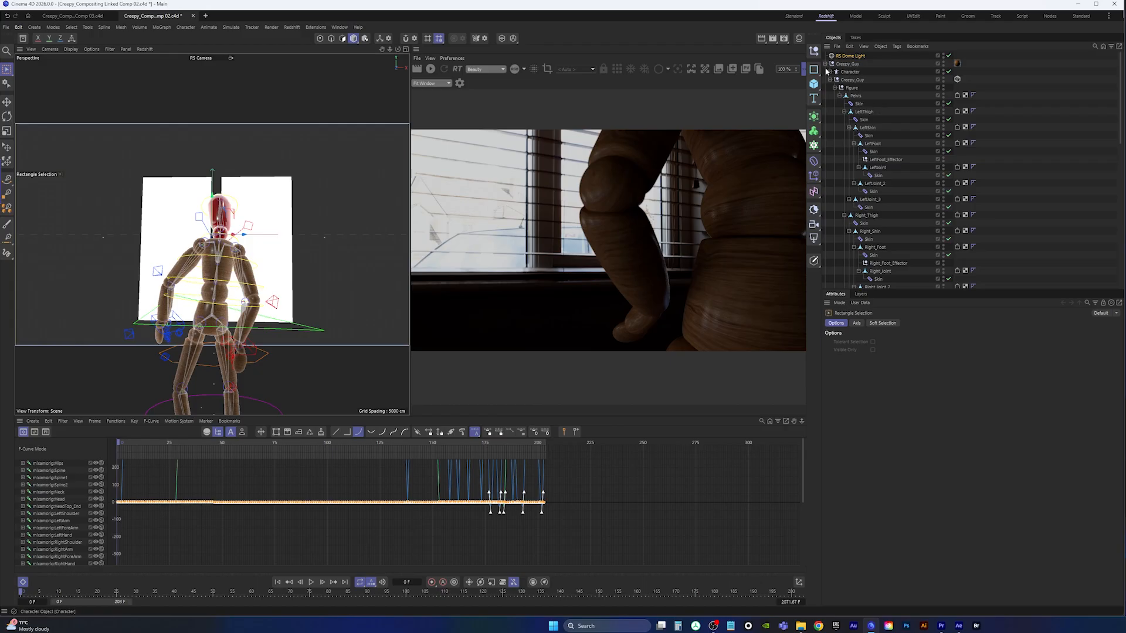
click(825, 64)
click(843, 113)
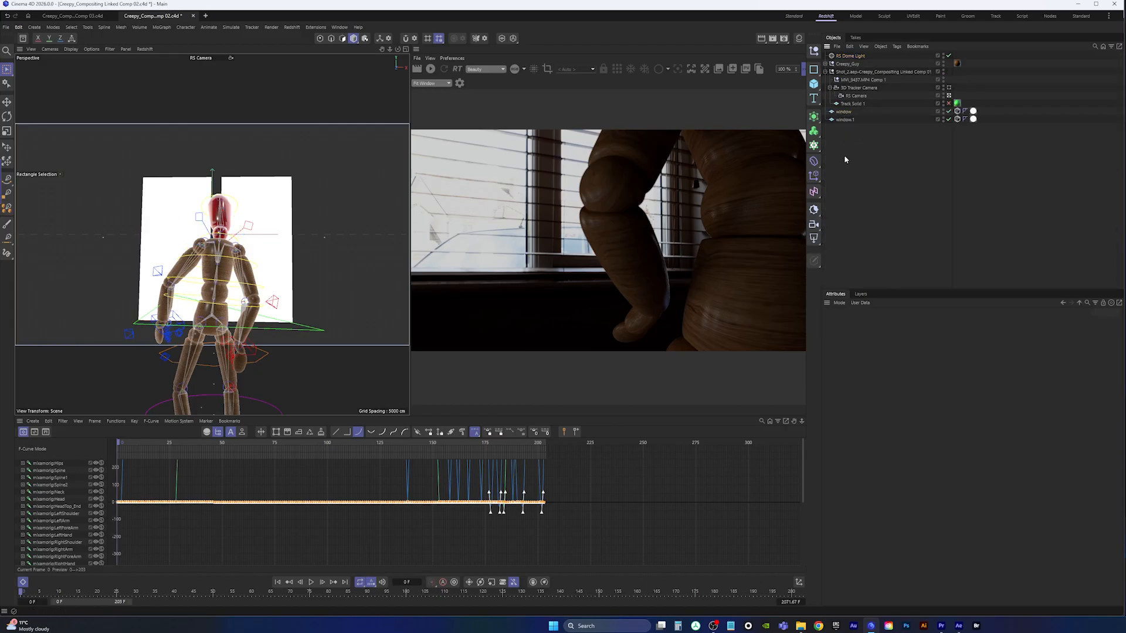
click(72, 16)
click(851, 136)
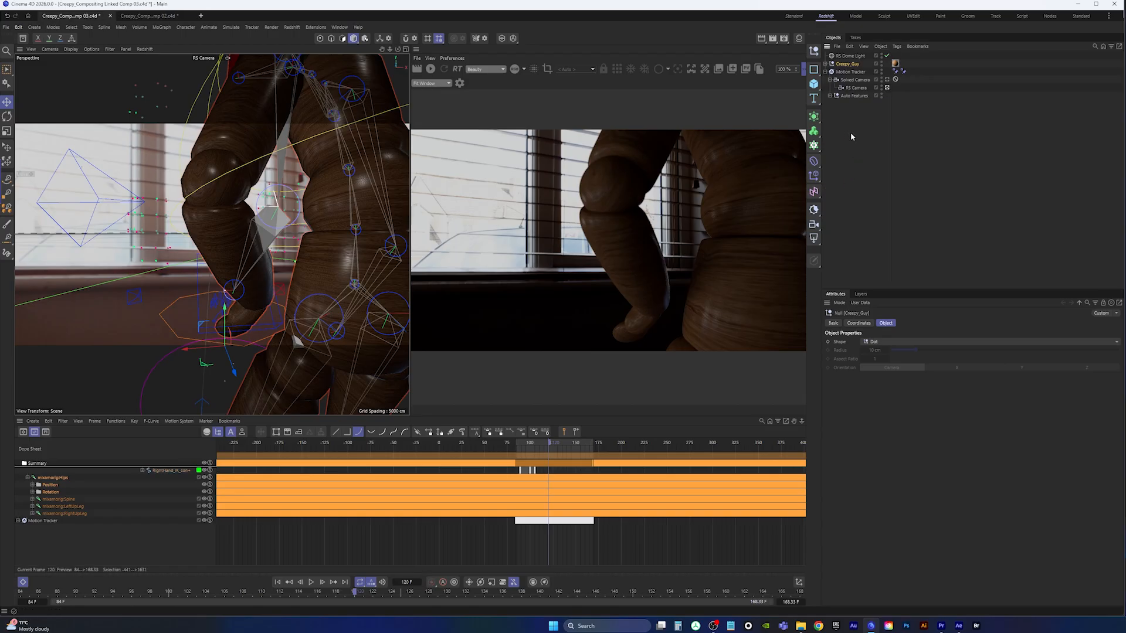
Save the Comp 03 scene and switch to the Standard layout.
click(6, 27)
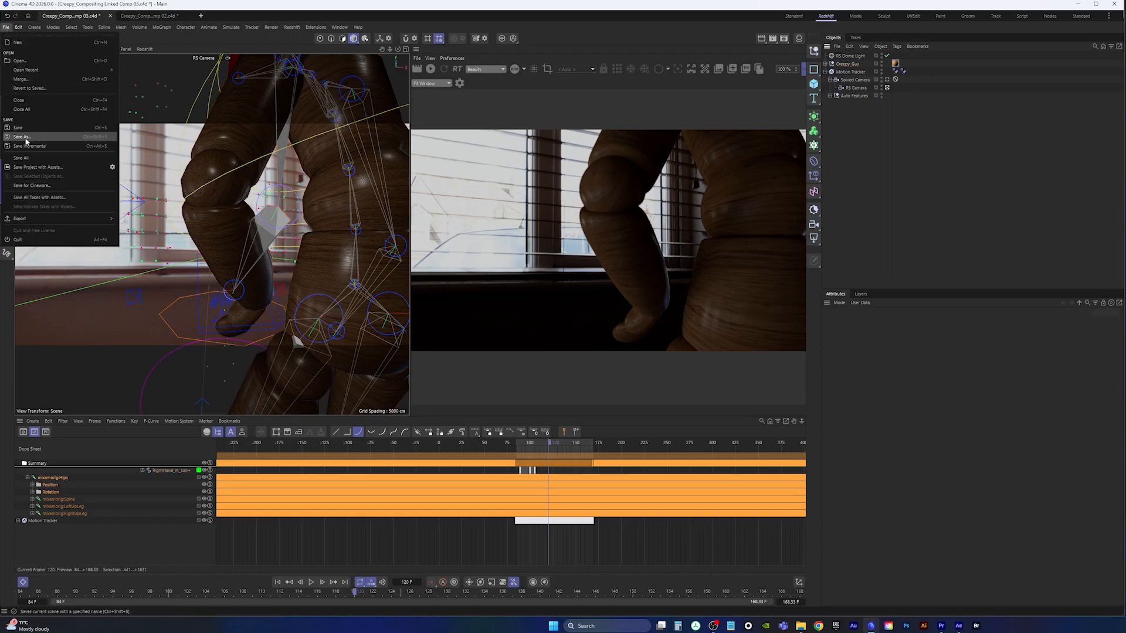
click(27, 136)
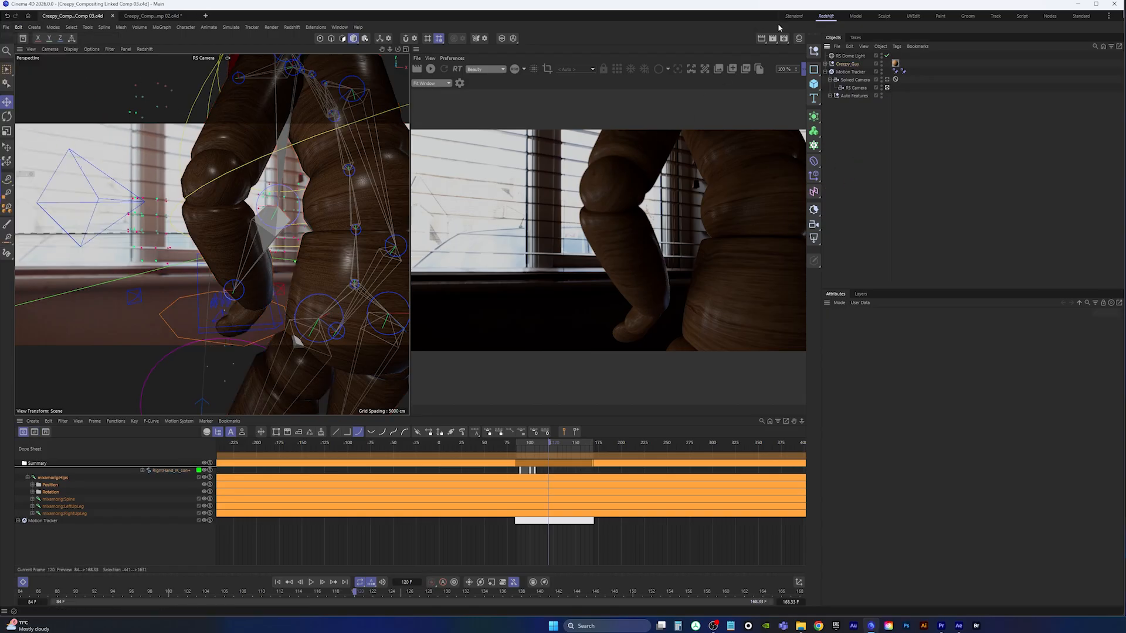
click(793, 16)
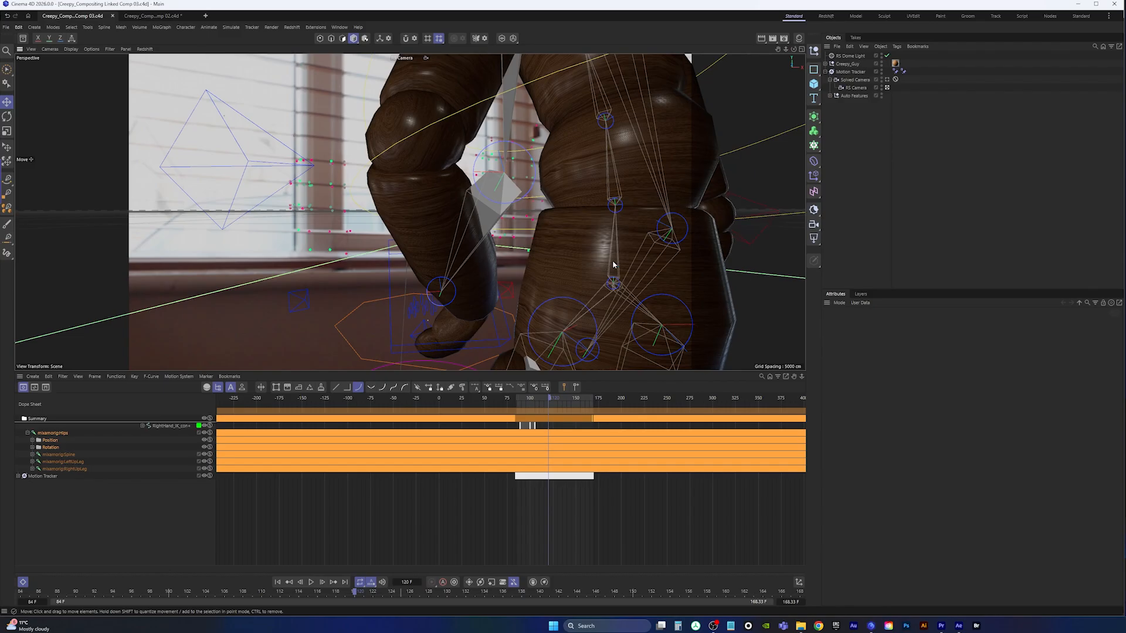
Examine the character and surrounding tracking points through the default camera, and return to the RS Camera view.
click(407, 59)
click(432, 67)
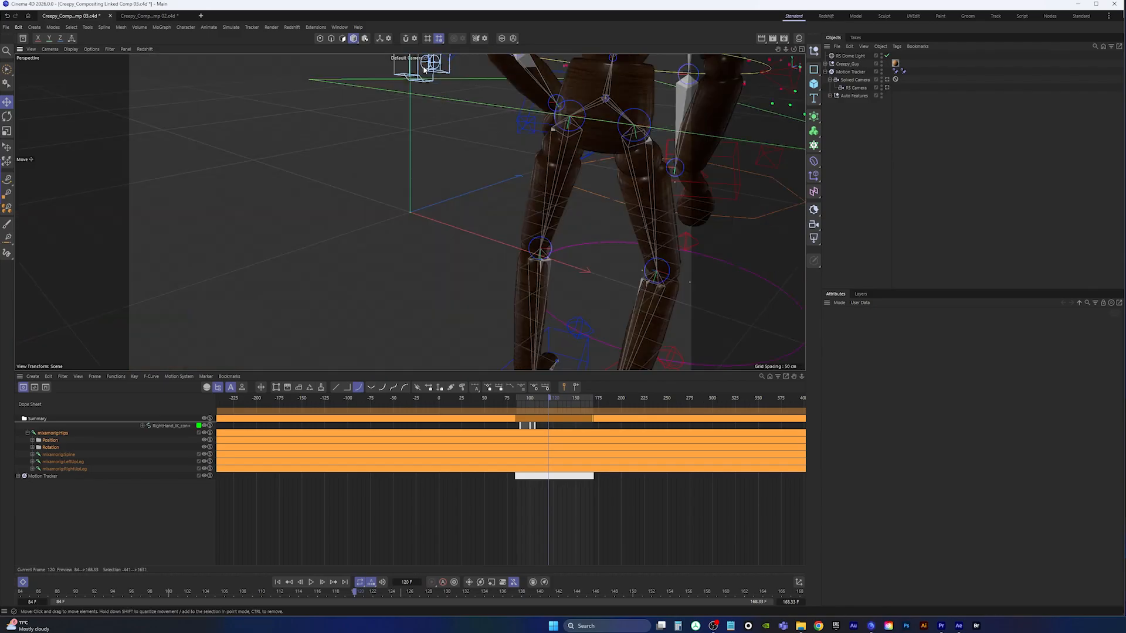
scroll(576, 165, down, 6)
alt+middle_drag(575, 165, 511, 258)
alt+drag(511, 258, 411, 191)
click(888, 87)
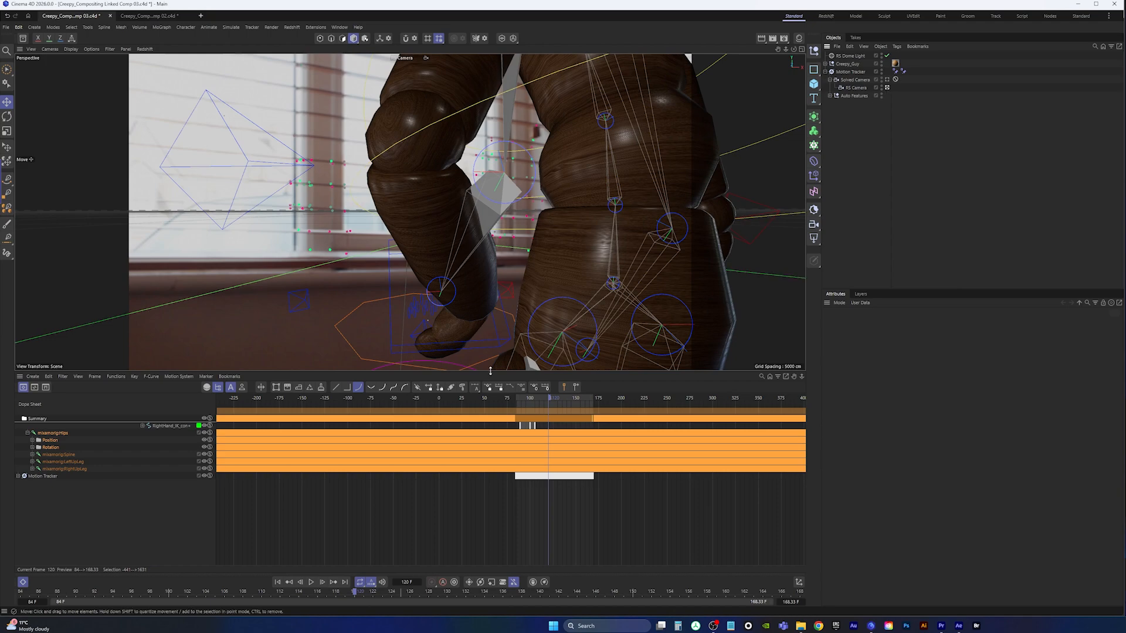
Go to frame 150, leave the RS Camera view, and create a plane named window.
click(577, 399)
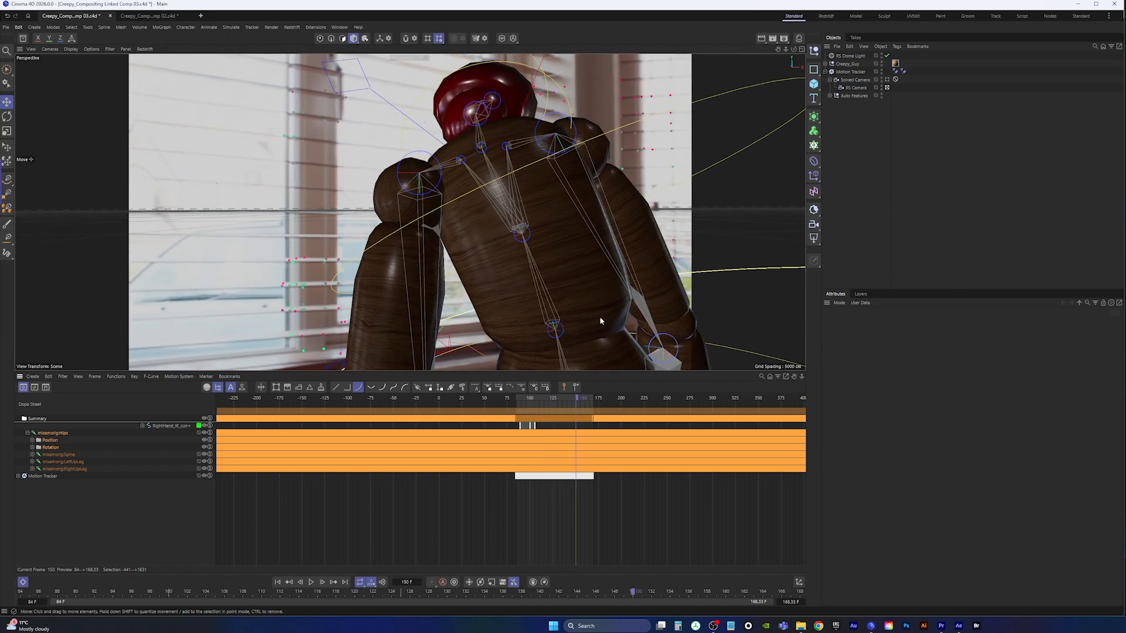
click(887, 87)
alt+drag(460, 167, 489, 214)
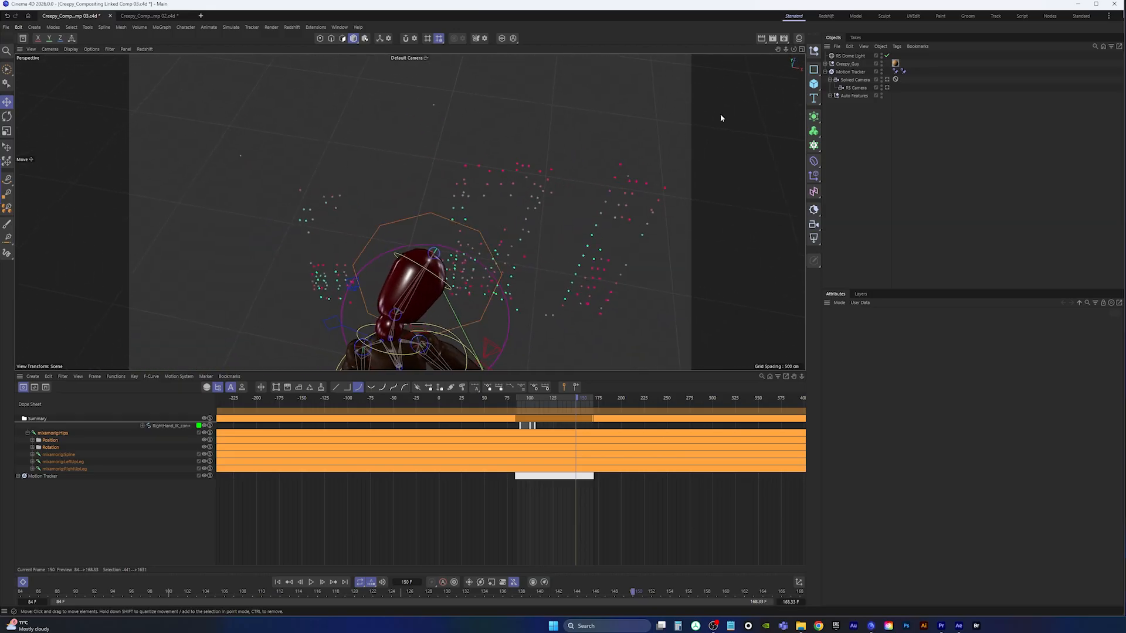
drag(812, 86, 856, 123)
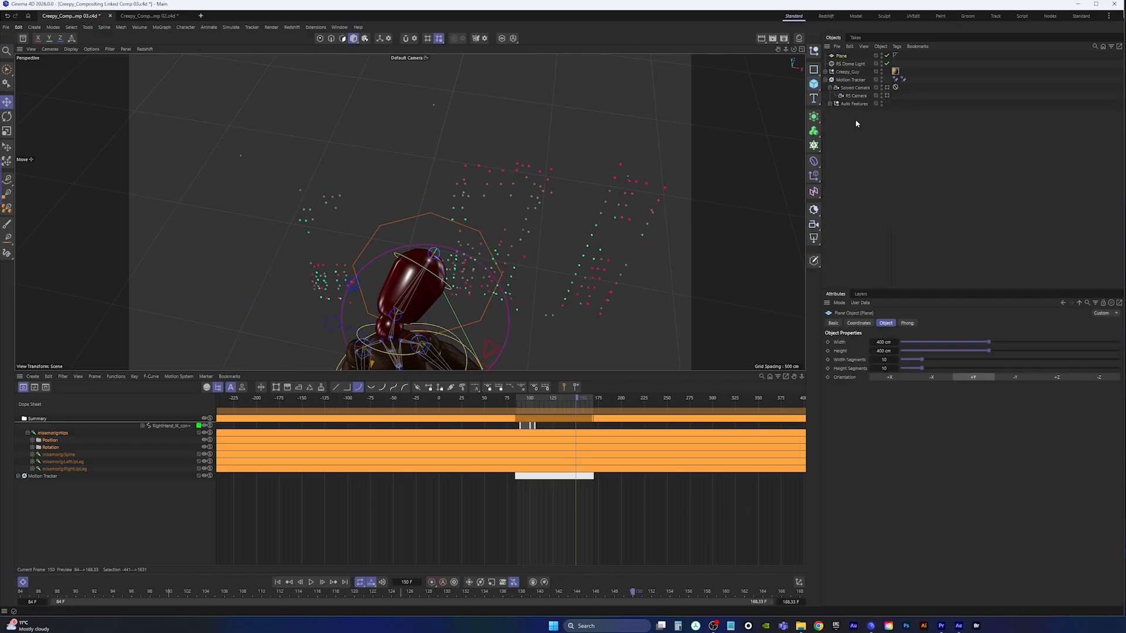
double_click(840, 57)
Rotate the window plane upright near the tracking points and resize it to about 249 by 508 cm.
alt+right_drag(585, 243, 549, 276)
alt+drag(548, 275, 561, 168)
scroll(528, 180, up, 5)
alt+drag(572, 211, 515, 195)
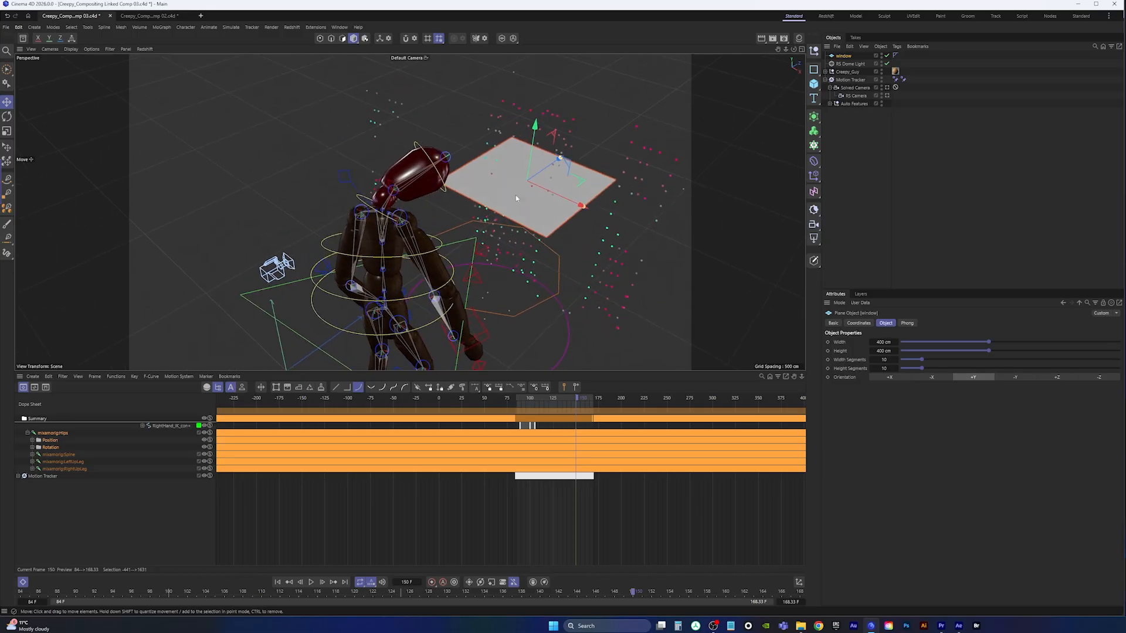
scroll(545, 183, up, 3)
key(r)
mouse_move(528, 153)
mouse_down()
mouse_move(516, 197)
mouse_move(406, 207)
mouse_move(538, 251)
mouse_move(566, 215)
mouse_up()
key(space)
drag(522, 145, 520, 147)
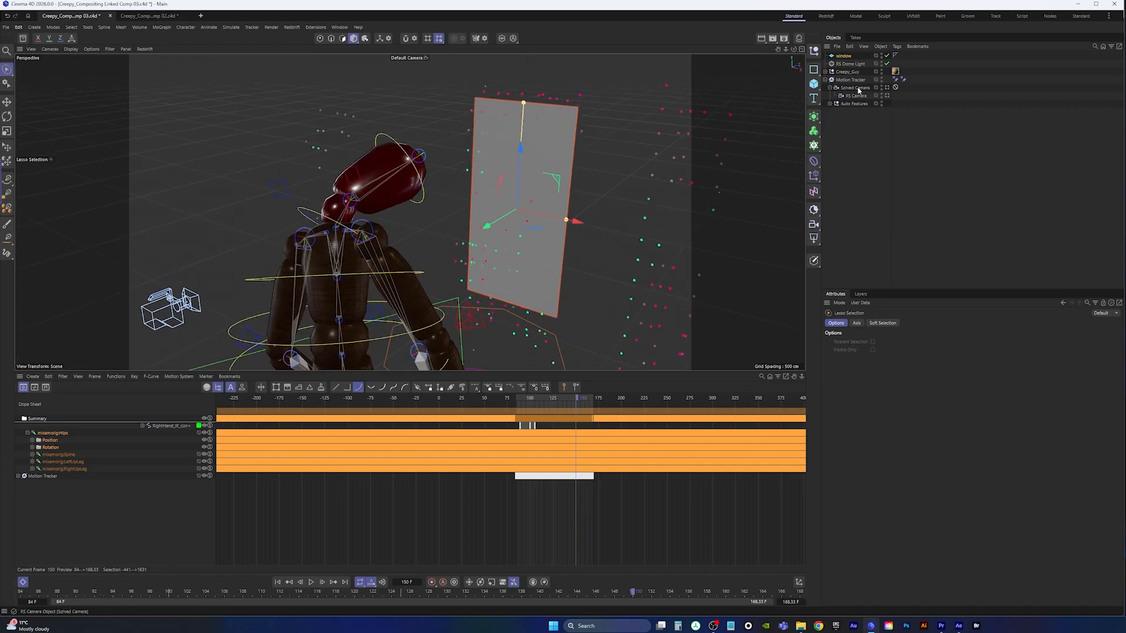
Through the RS Camera, position and turn the window plane over the footage's window, and hide Creepy_Guy.
click(887, 96)
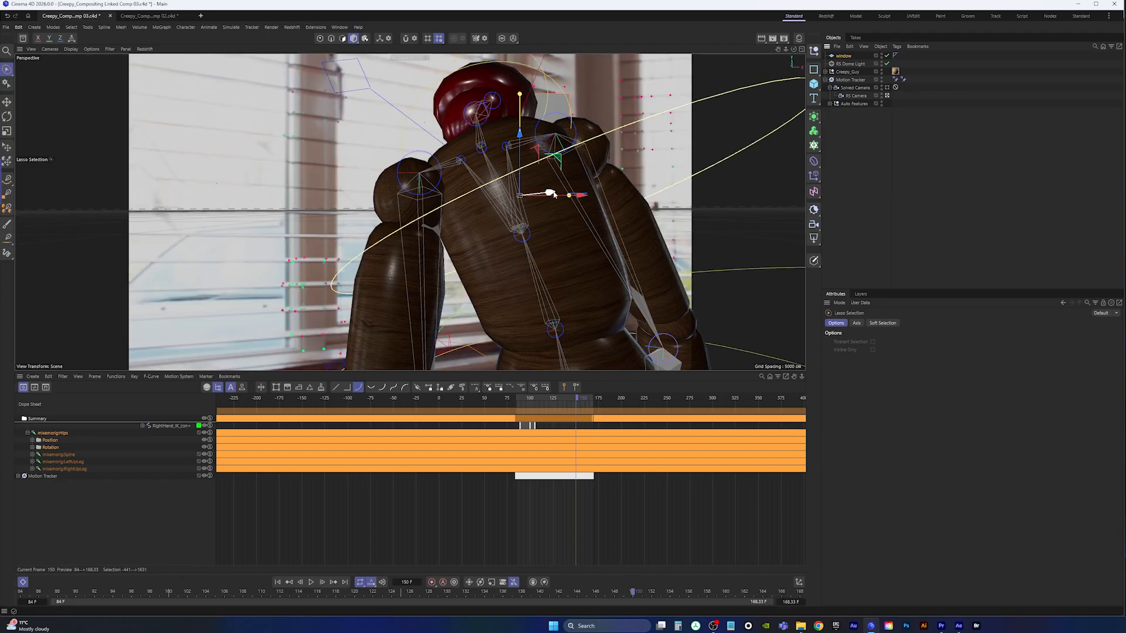
drag(550, 192, 488, 224)
drag(433, 193, 435, 185)
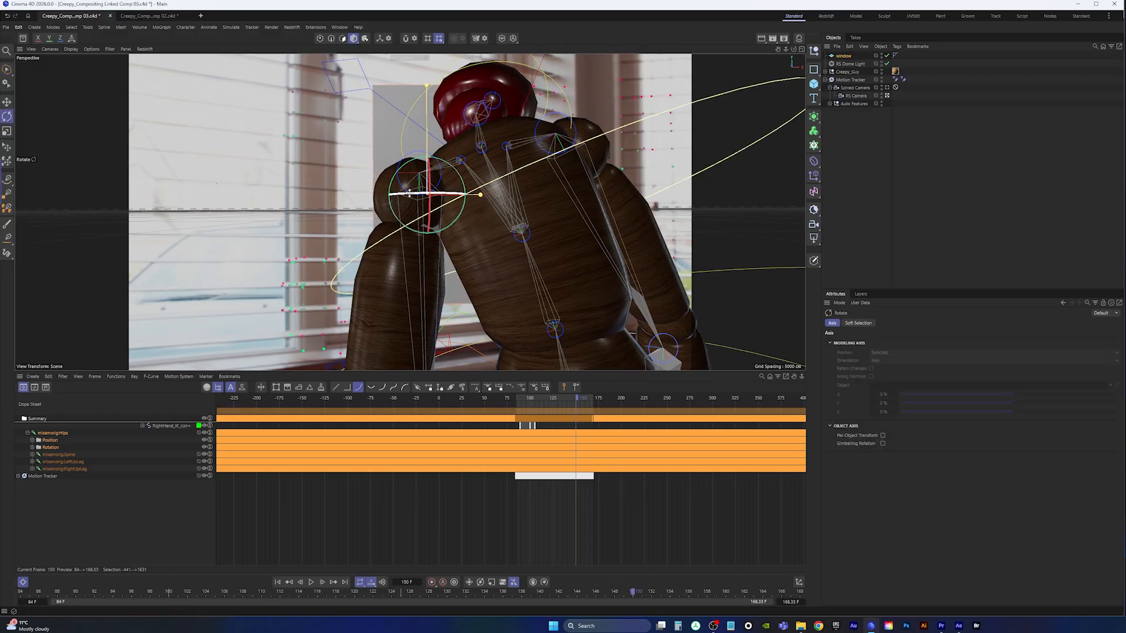
key(r)
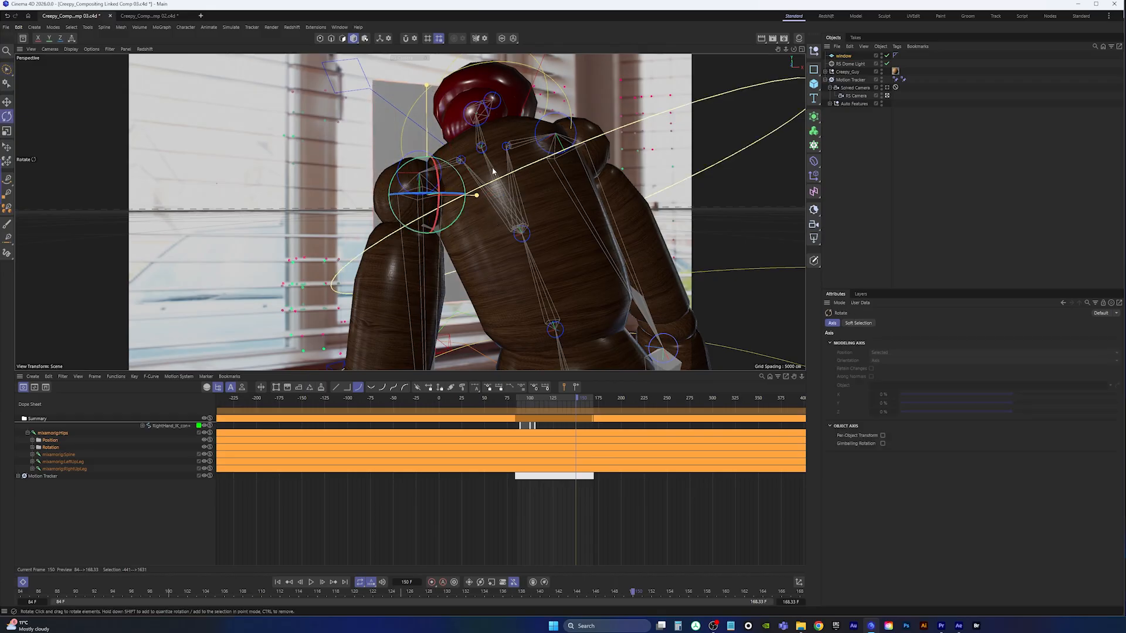
click(882, 71)
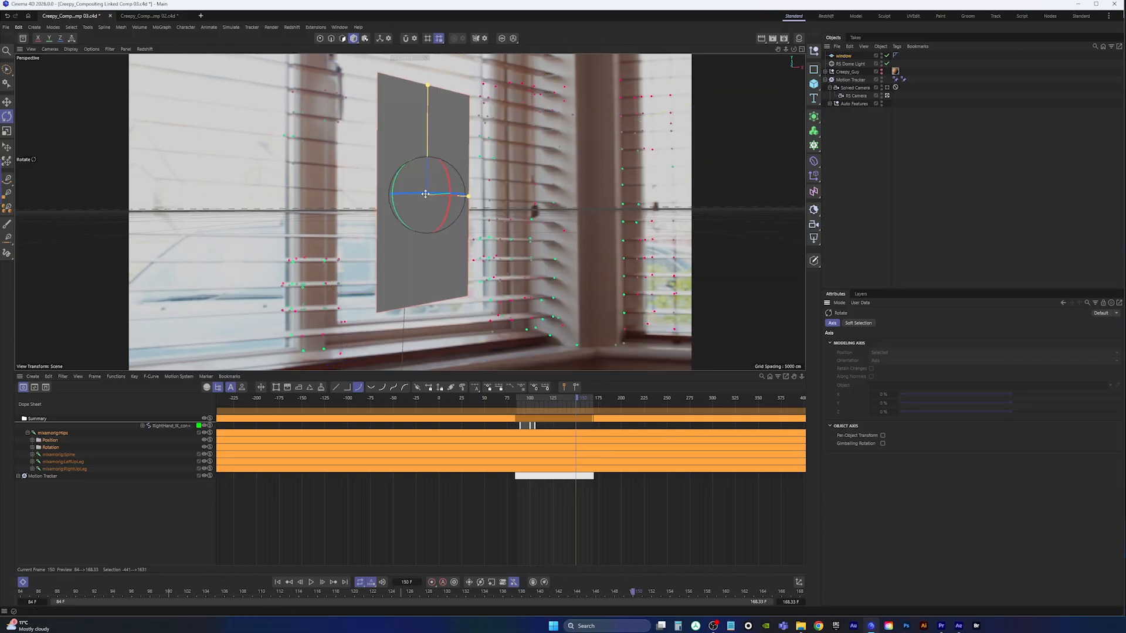
drag(423, 194, 421, 194)
drag(427, 85, 427, 61)
key(ctrl+z)
key(ctrl+z)
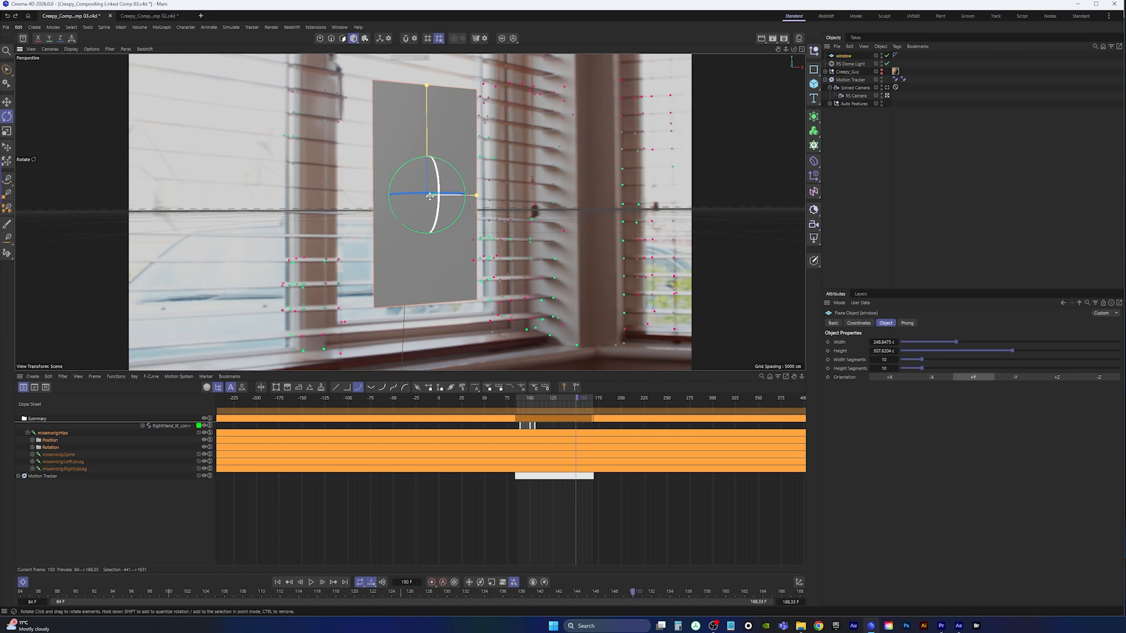
Rotate the window plane to match the perspective of the footage's window and enlarge it to about 352 by 667 cm.
mouse_move(430, 195)
mouse_down()
mouse_move(489, 197)
mouse_move(454, 139)
mouse_up()
key(space)
drag(419, 59, 420, 27)
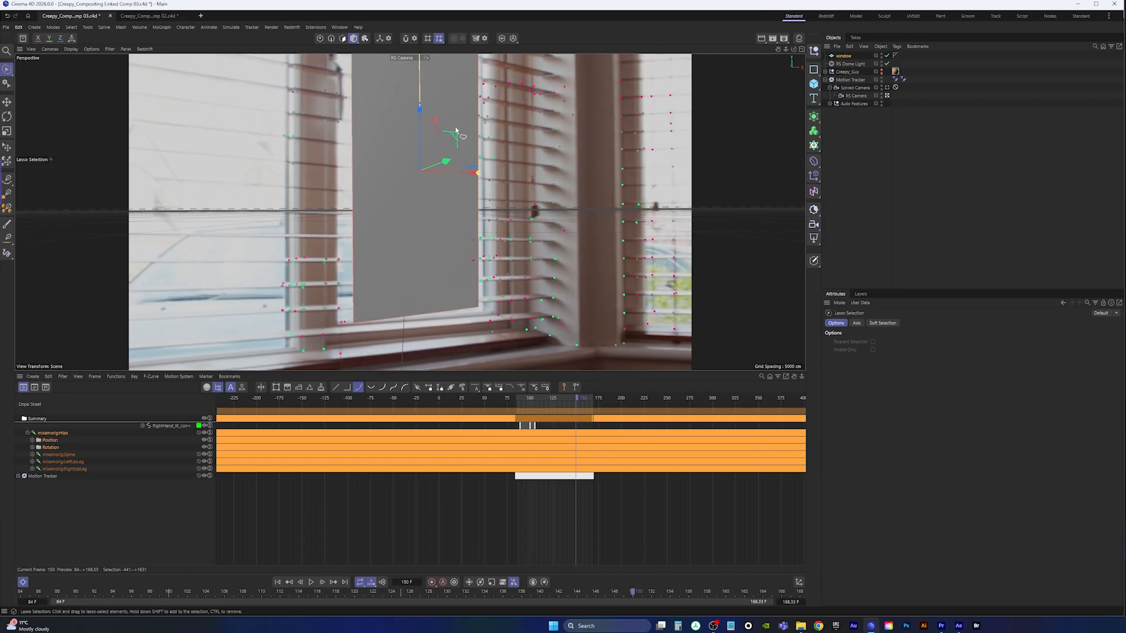
drag(420, 141, 420, 134)
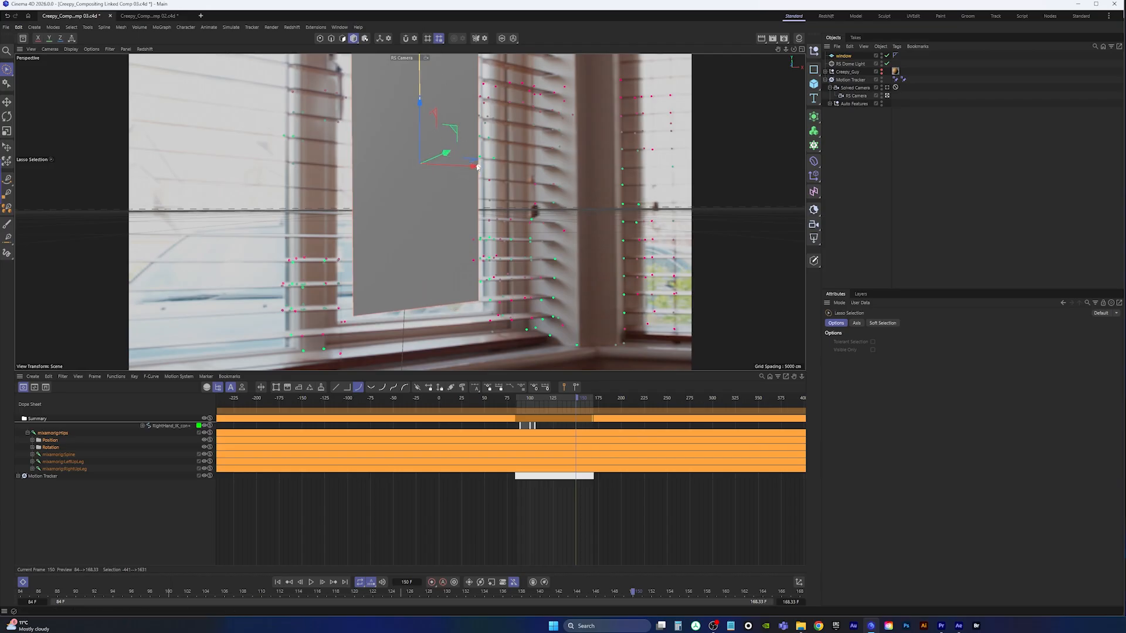
drag(478, 168, 487, 168)
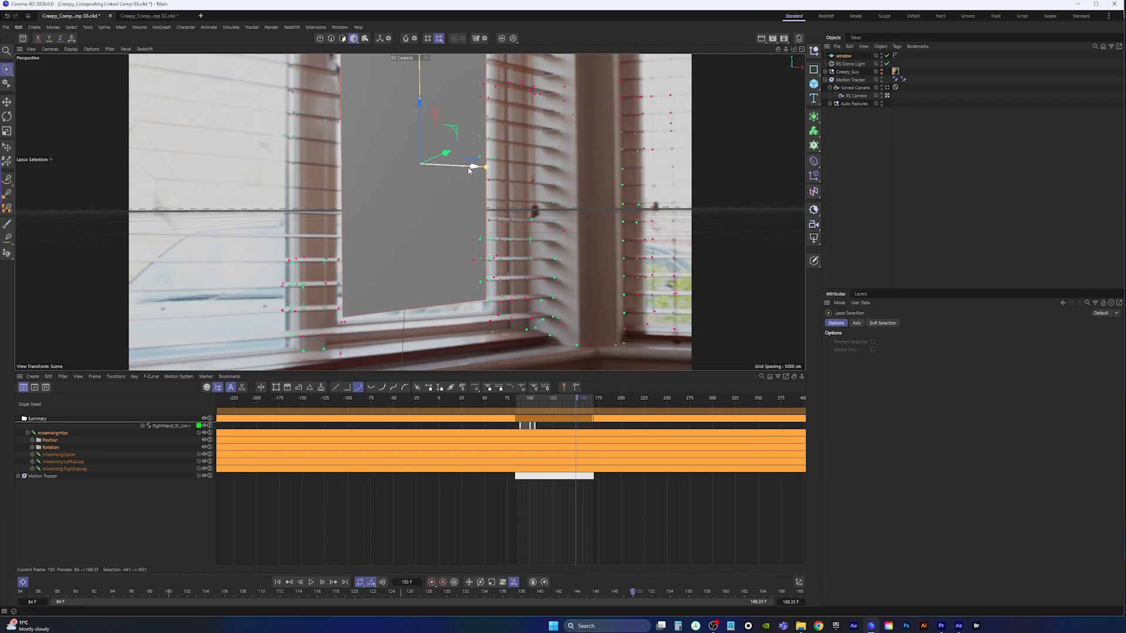
drag(419, 108, 423, 120)
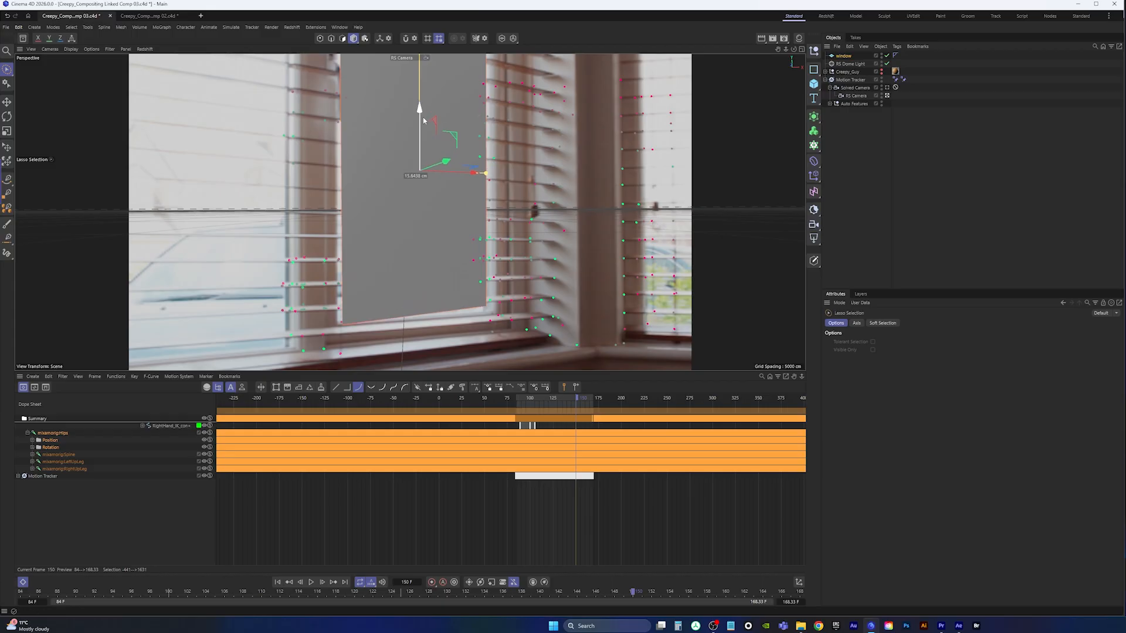
mouse_move(462, 174)
mouse_down()
mouse_move(252, 196)
mouse_move(288, 169)
mouse_up()
key(ctrl+z)
key(ctrl+z)
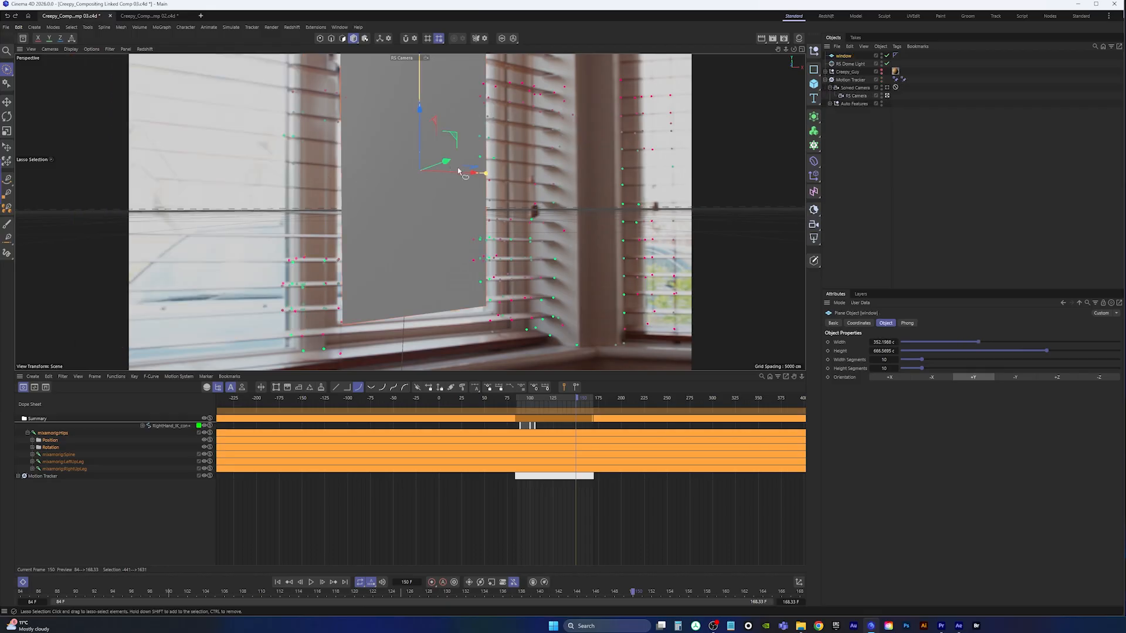
Duplicate the window plane over the left-hand window of the footage, about 302 cm wide, and unhide Creepy_Guy.
ctrl+drag(457, 167, 249, 171)
alt+click(882, 82)
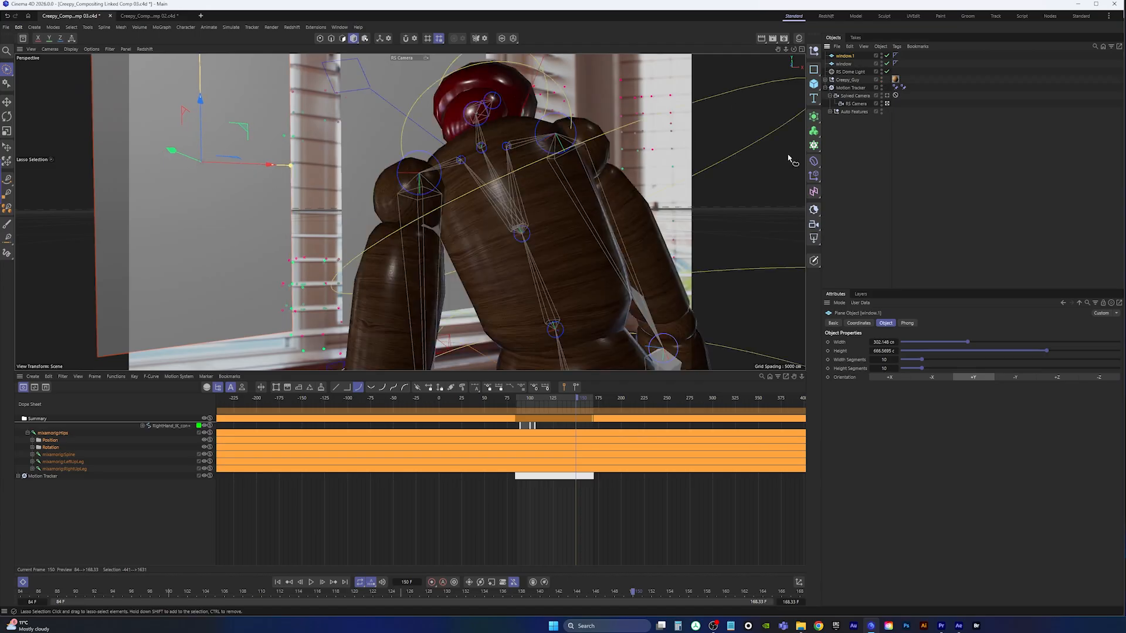
Examine how the window planes sit relative to the tracking points and character in the top view, and return to the perspective view.
middle_click(580, 198)
middle_click(584, 127)
scroll(465, 199, down, 5)
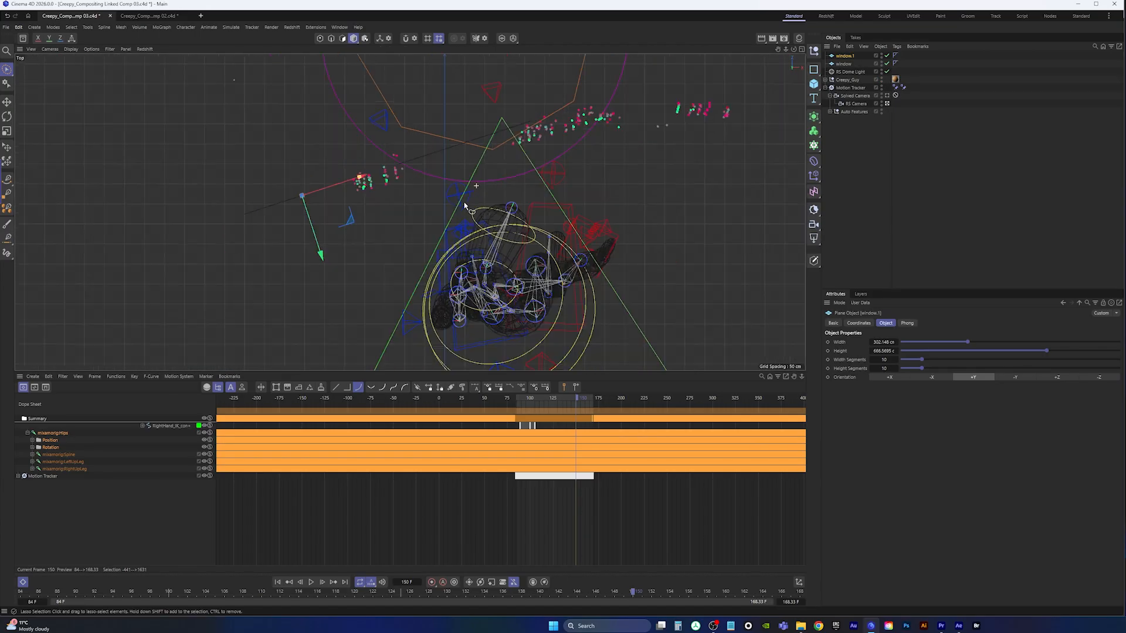
scroll(528, 176, up, 7)
scroll(530, 175, down, 5)
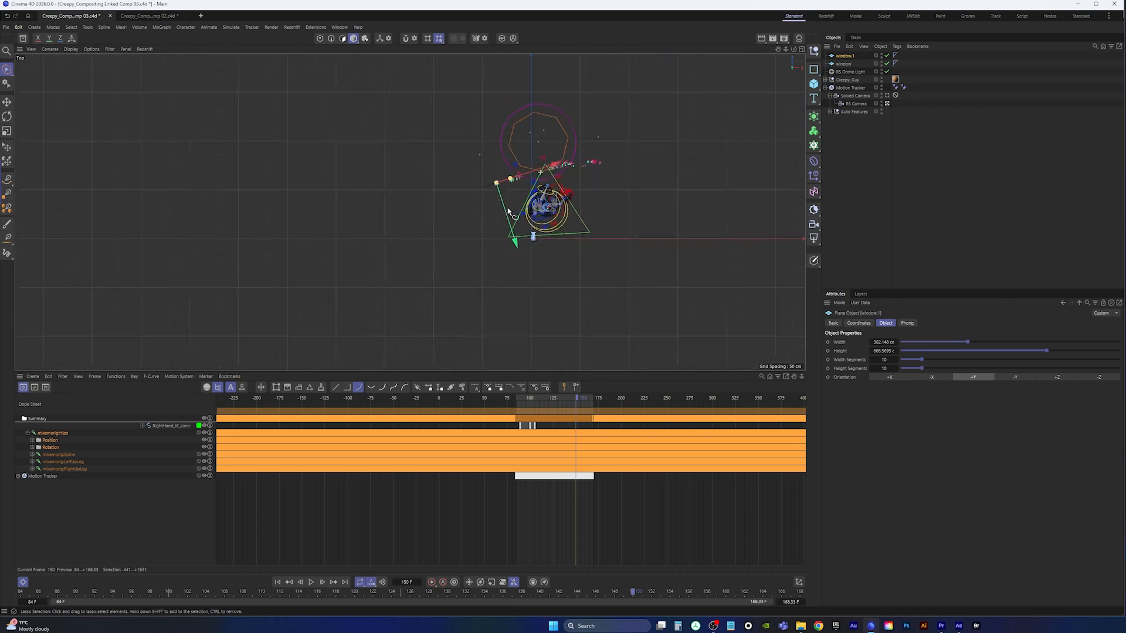
scroll(533, 187, up, 4)
middle_click(541, 193)
middle_click(224, 127)
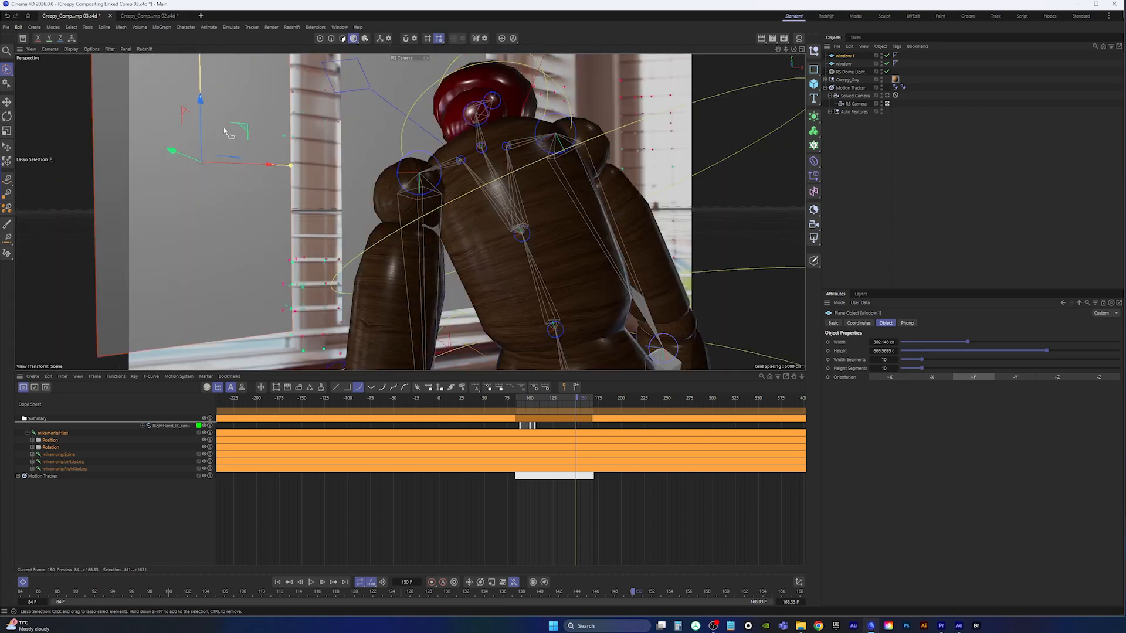
Deselect the duplicated plane and save the Comp 03 scene.
click(840, 135)
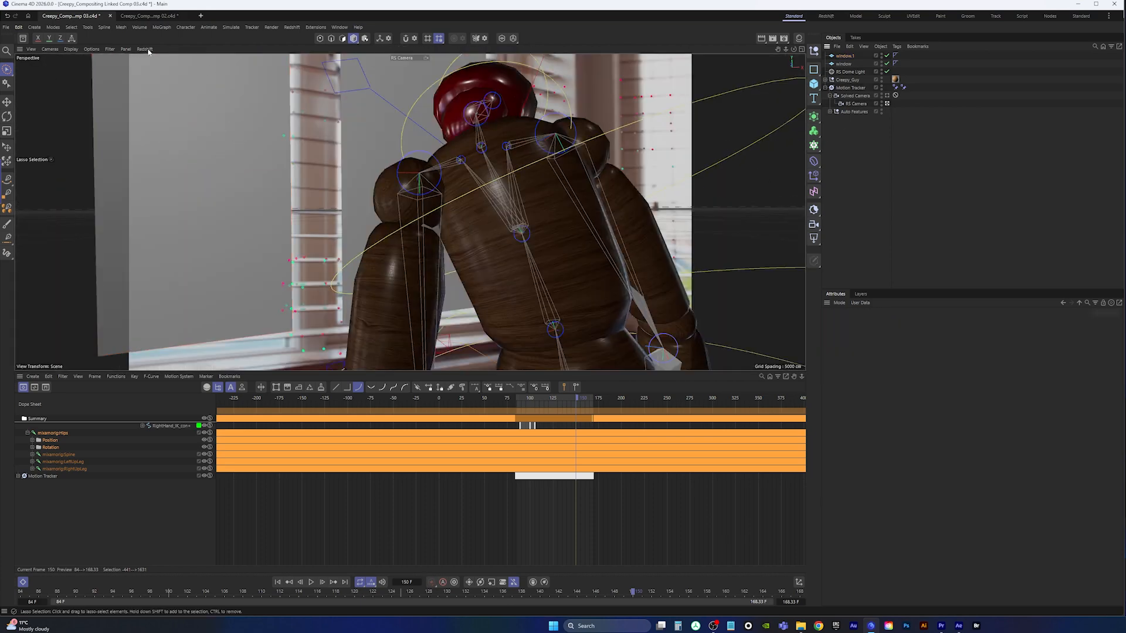
click(5, 27)
Show the Material Manager in the Comp 02 scene to review the window planes' material, and return to Comp 03 and save it.
click(152, 16)
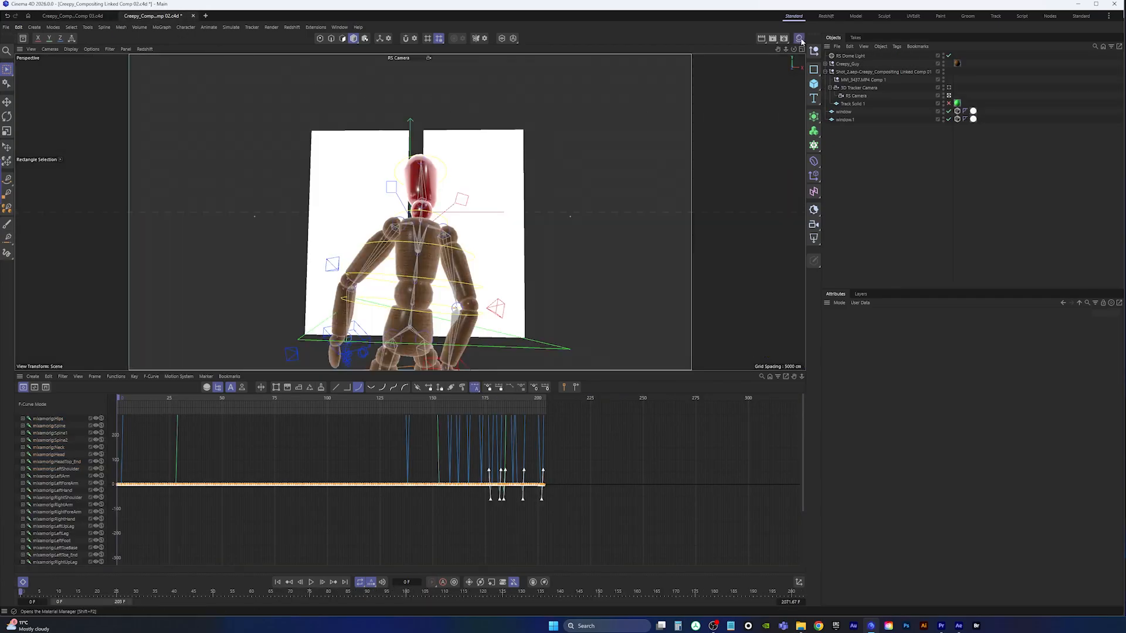
click(800, 39)
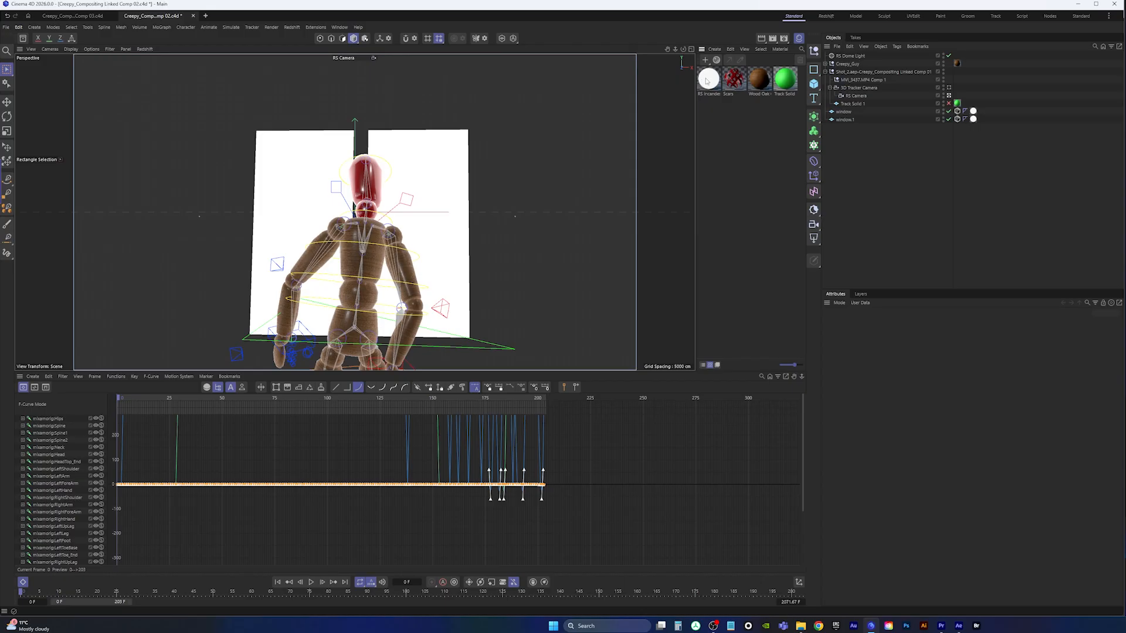
click(66, 16)
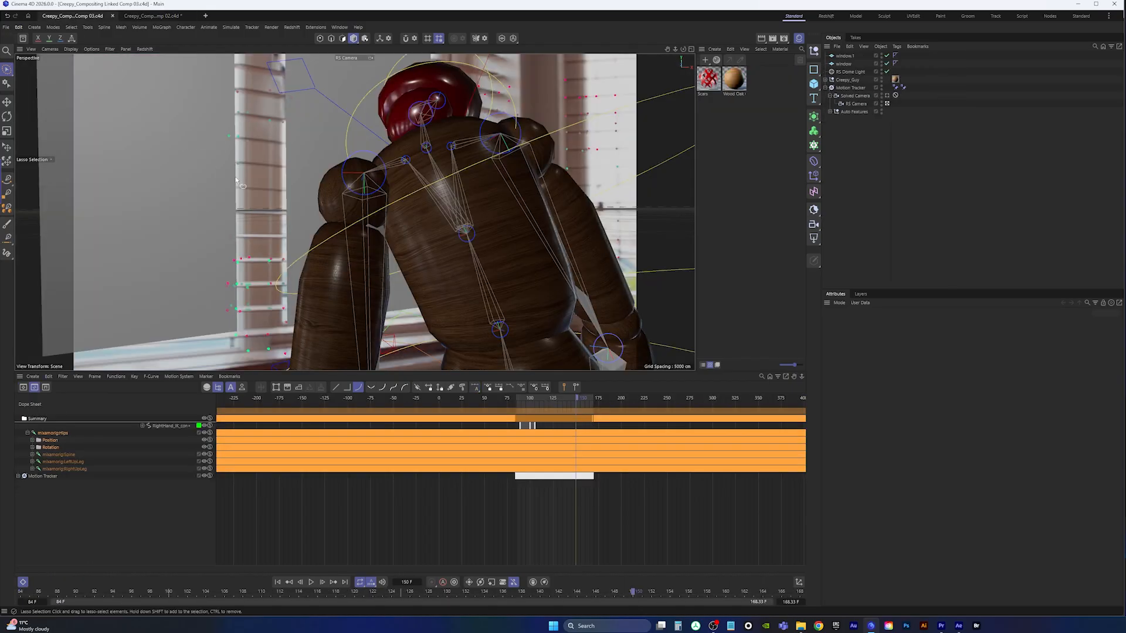
click(6, 27)
click(23, 128)
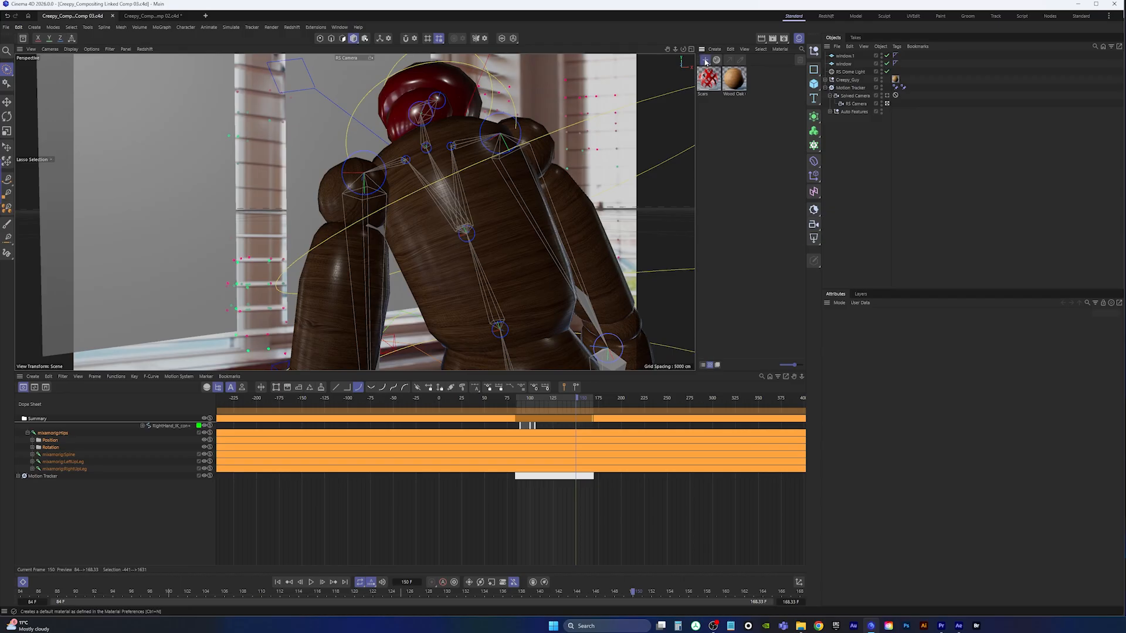
Create a Redshift Incandescent material and apply it to the window and window.1 planes.
click(705, 59)
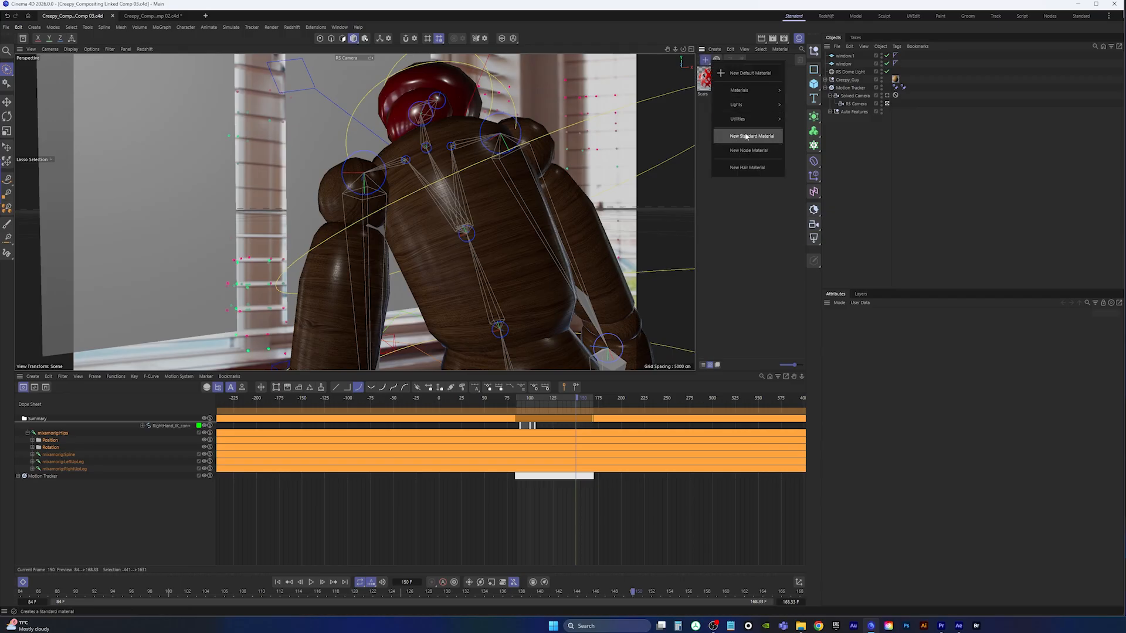
mouse_move(750, 96)
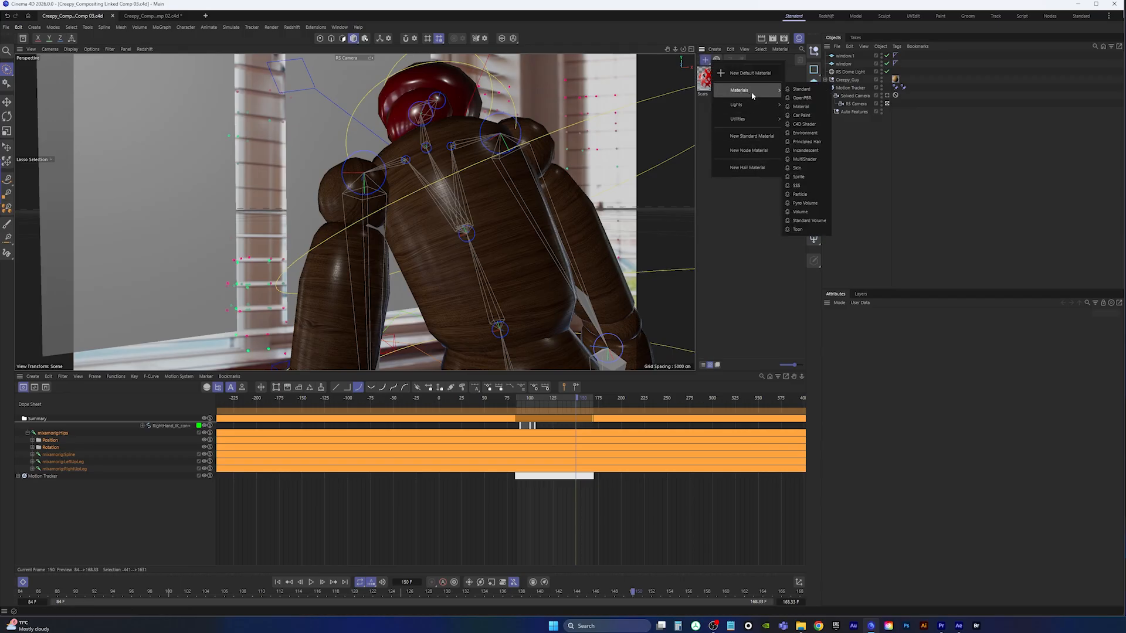
click(812, 154)
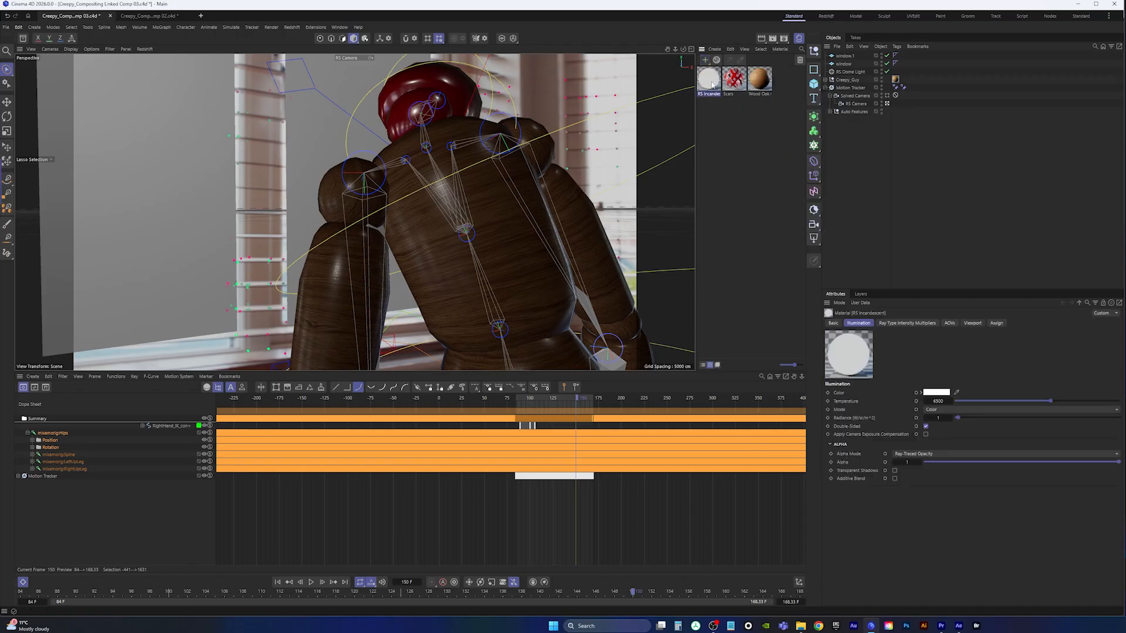
drag(834, 60, 844, 64)
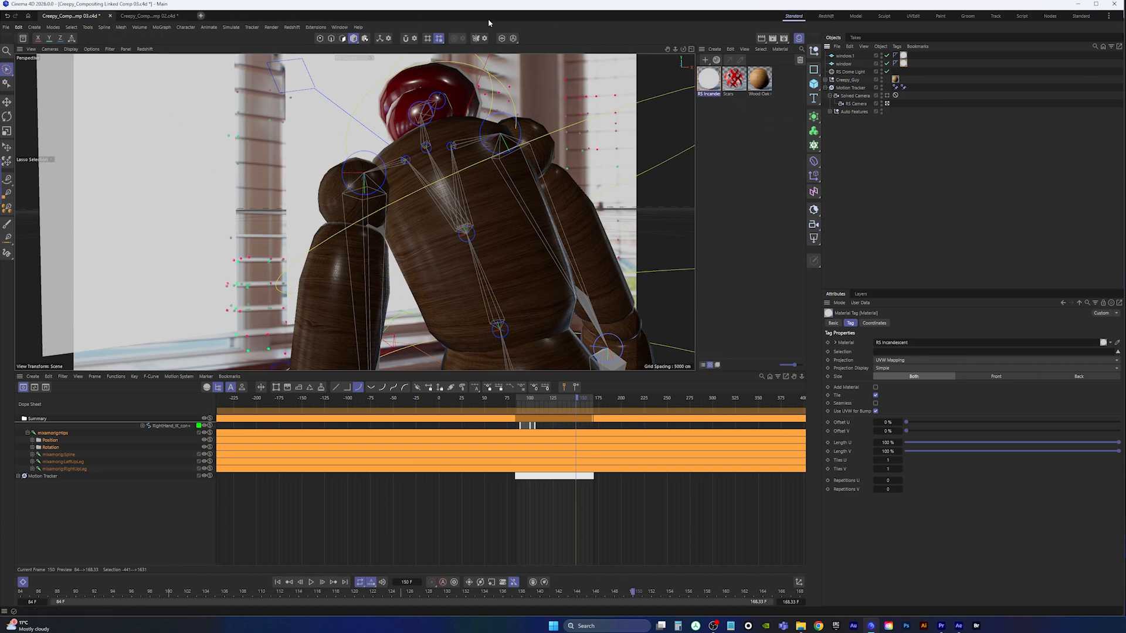
Switch to the Redshift layout, save the Comp 03 scene and start the live render preview.
click(826, 16)
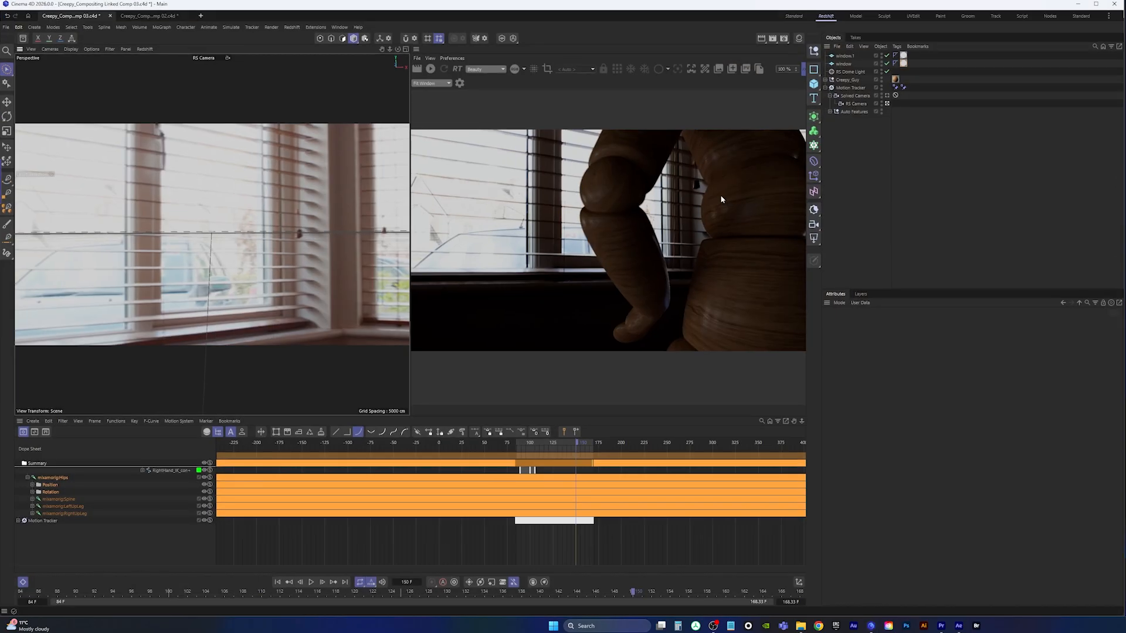
click(6, 27)
click(88, 127)
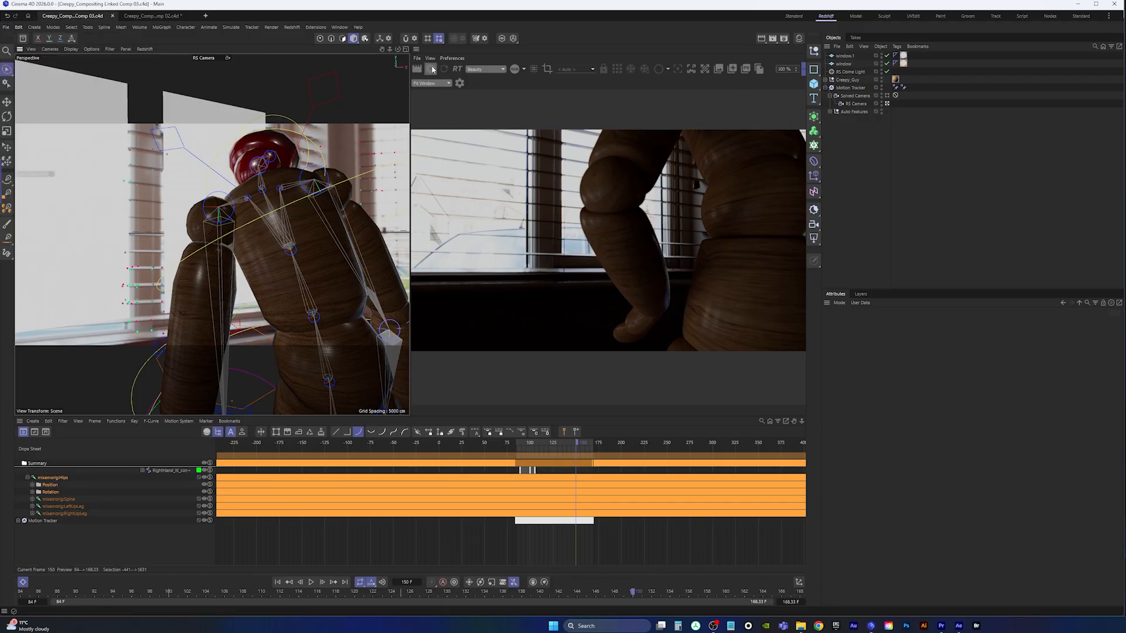
click(430, 68)
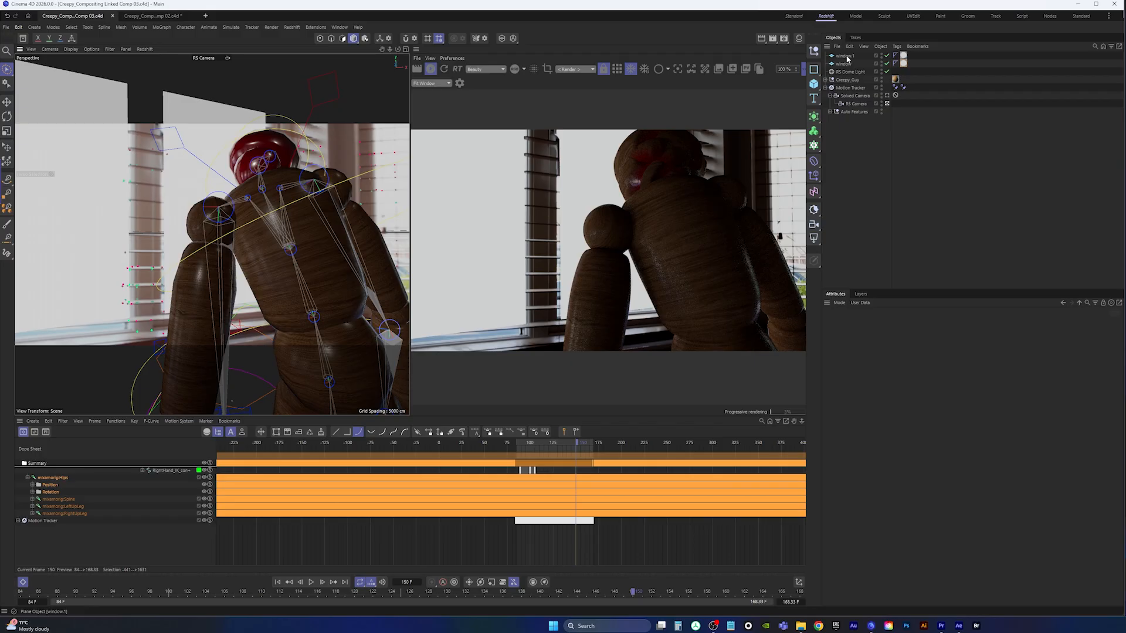
Give window.1 an RS Object tag that overrides visibility with Primary Ray Visible off, and copy the tag to the window plane.
click(844, 56)
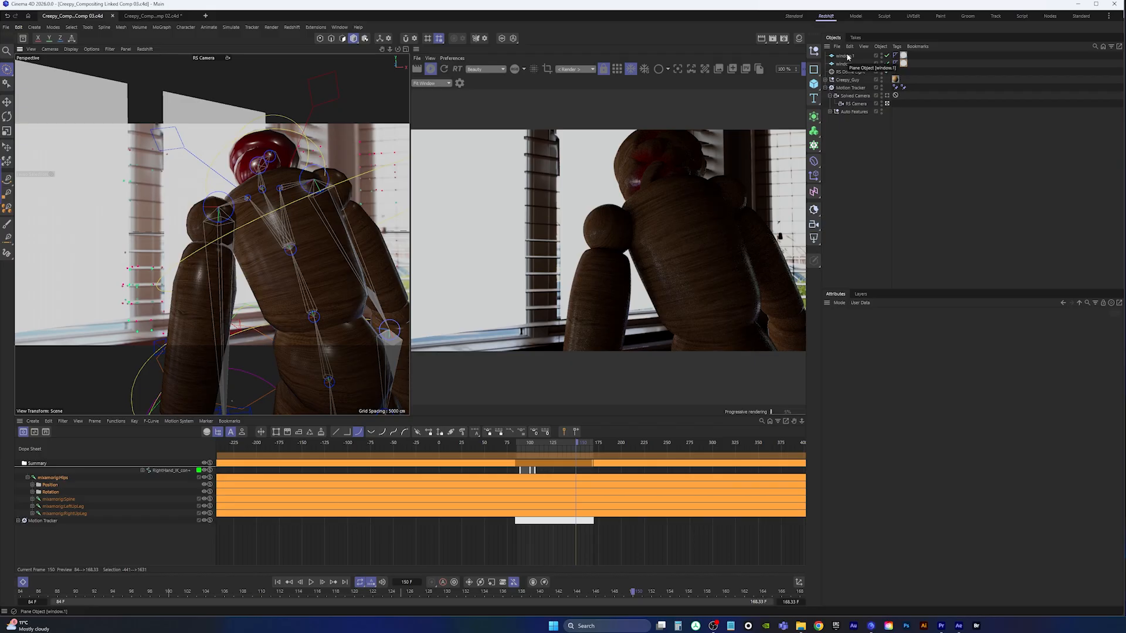
right_click(849, 58)
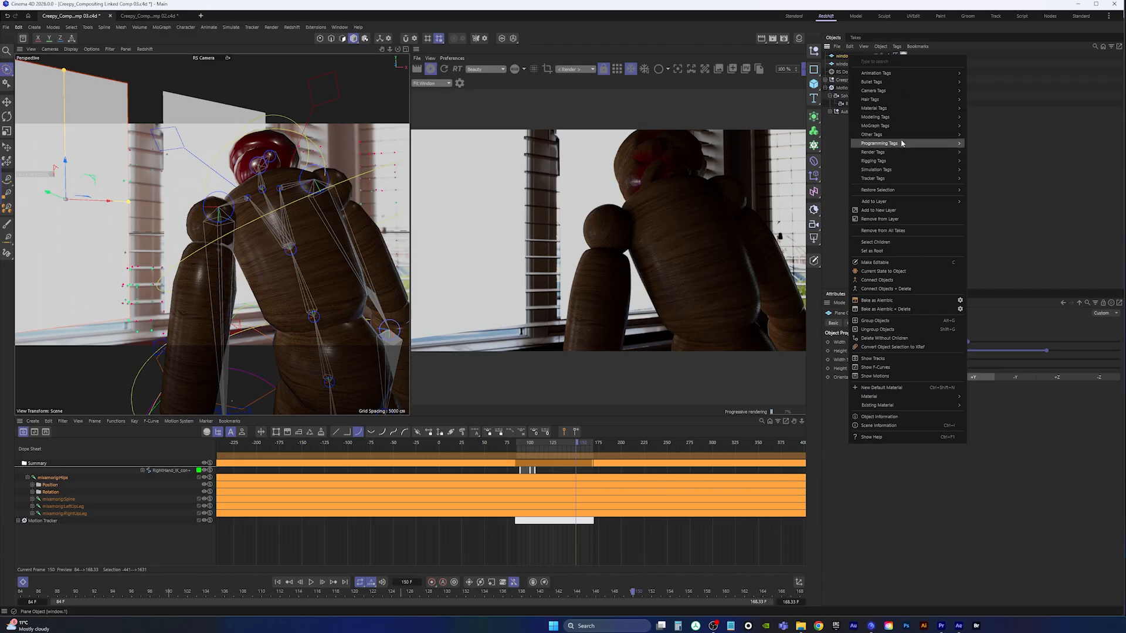
mouse_move(916, 172)
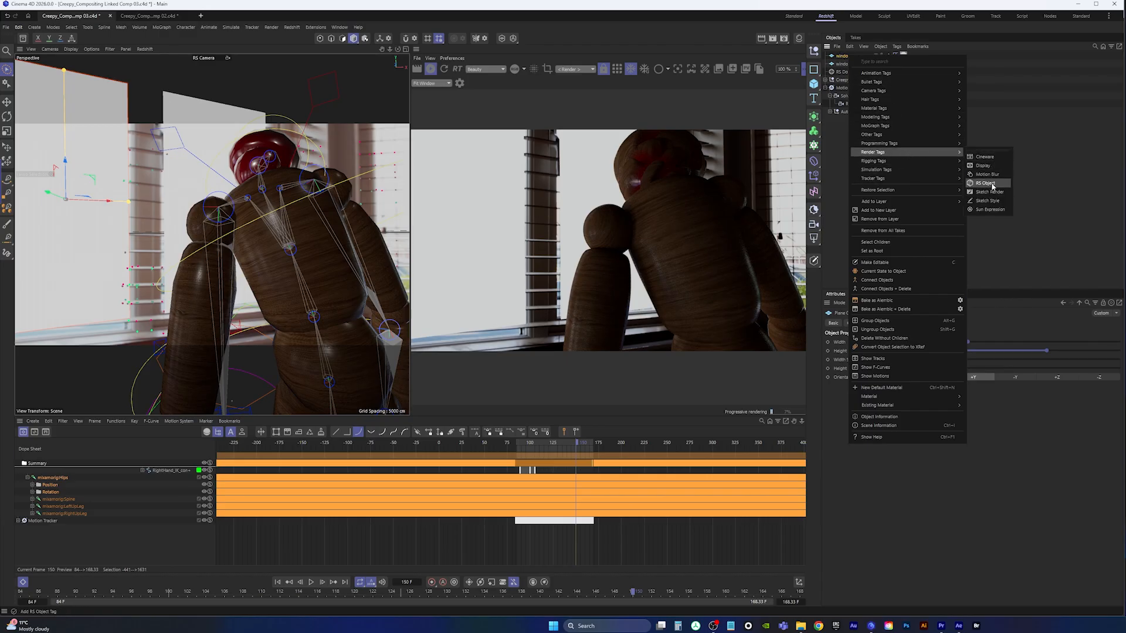
click(991, 185)
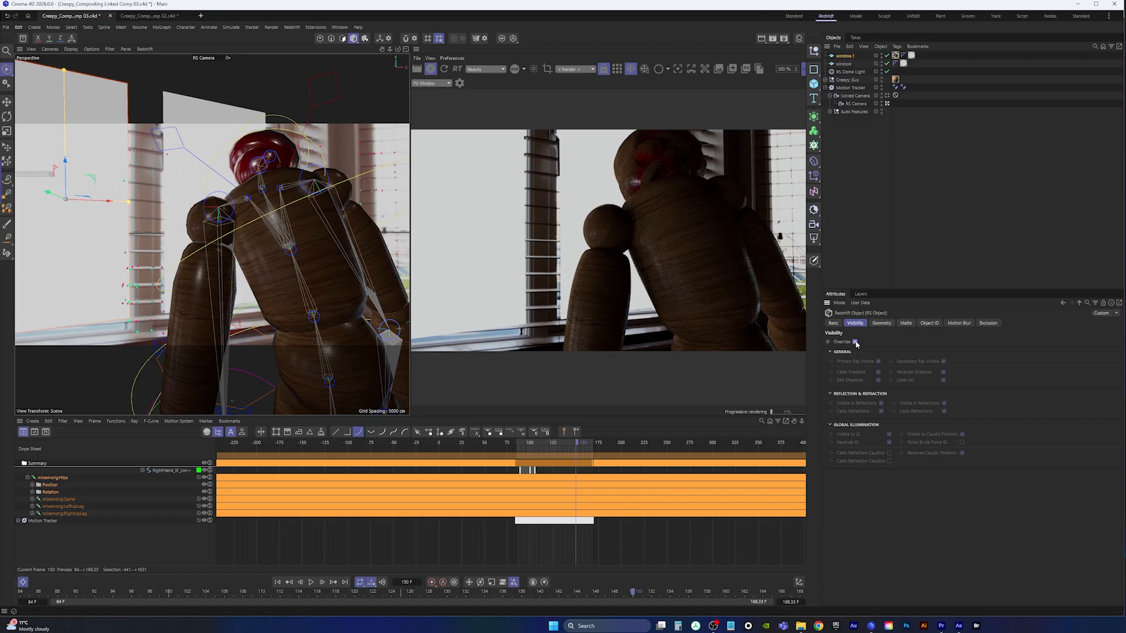
click(855, 342)
click(879, 362)
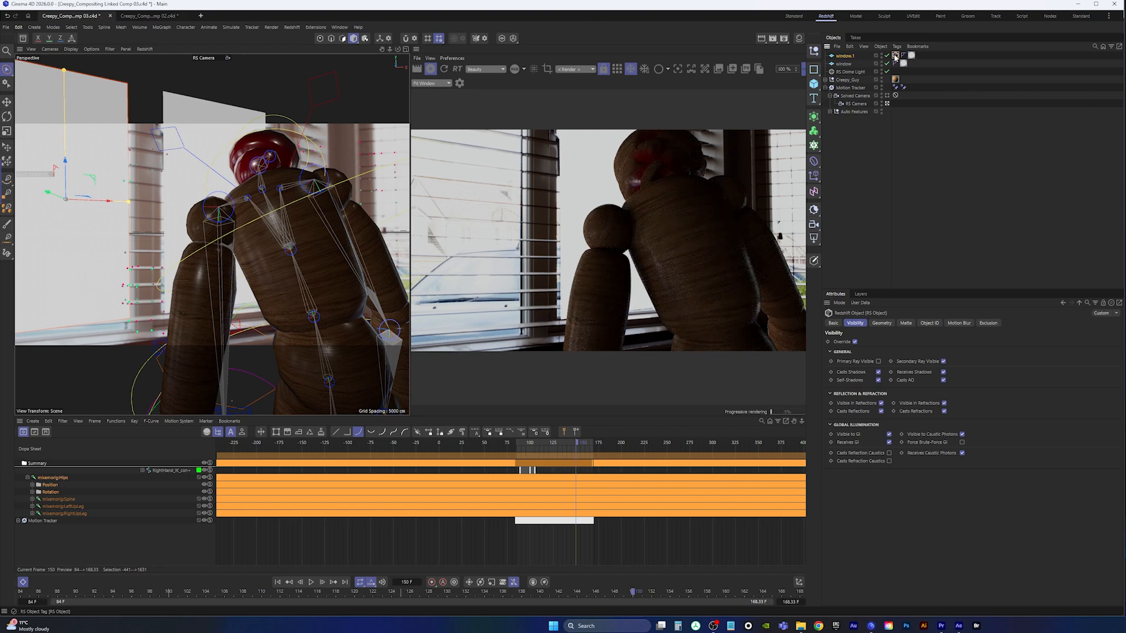
drag(895, 56, 906, 64)
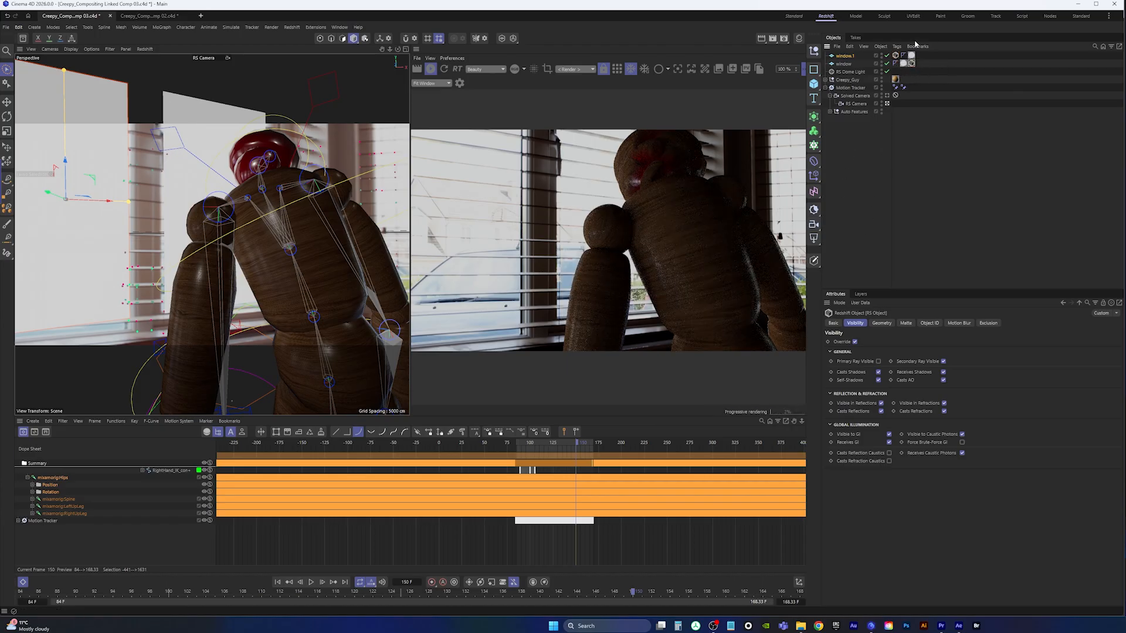
Show the materials and raise the RS Incandescent material's radiance to 2.7.
click(799, 38)
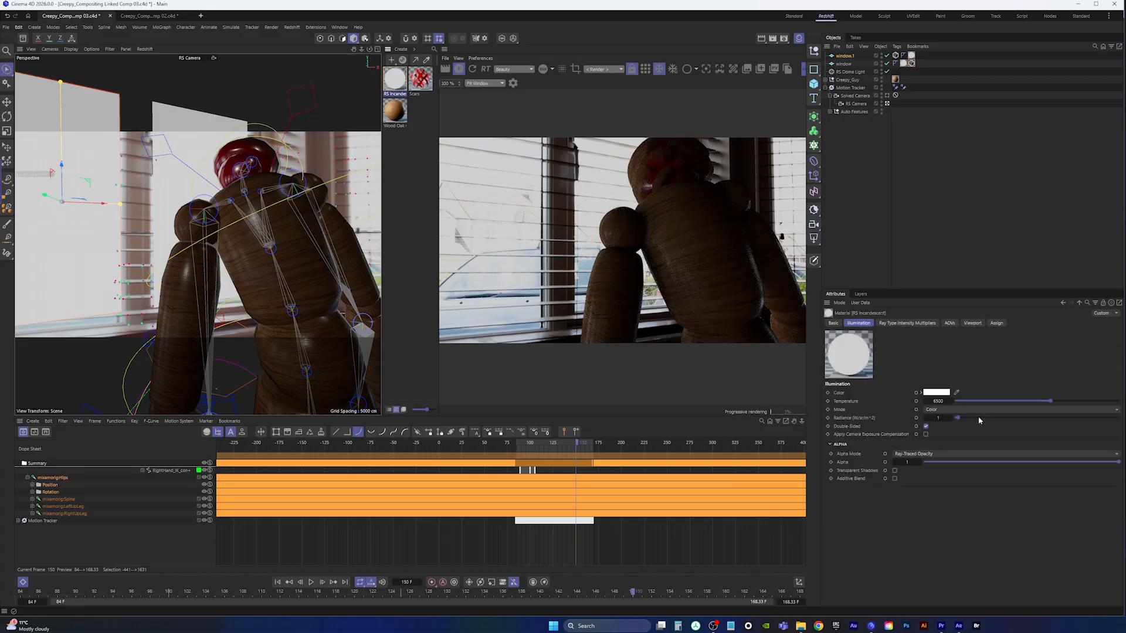
click(979, 418)
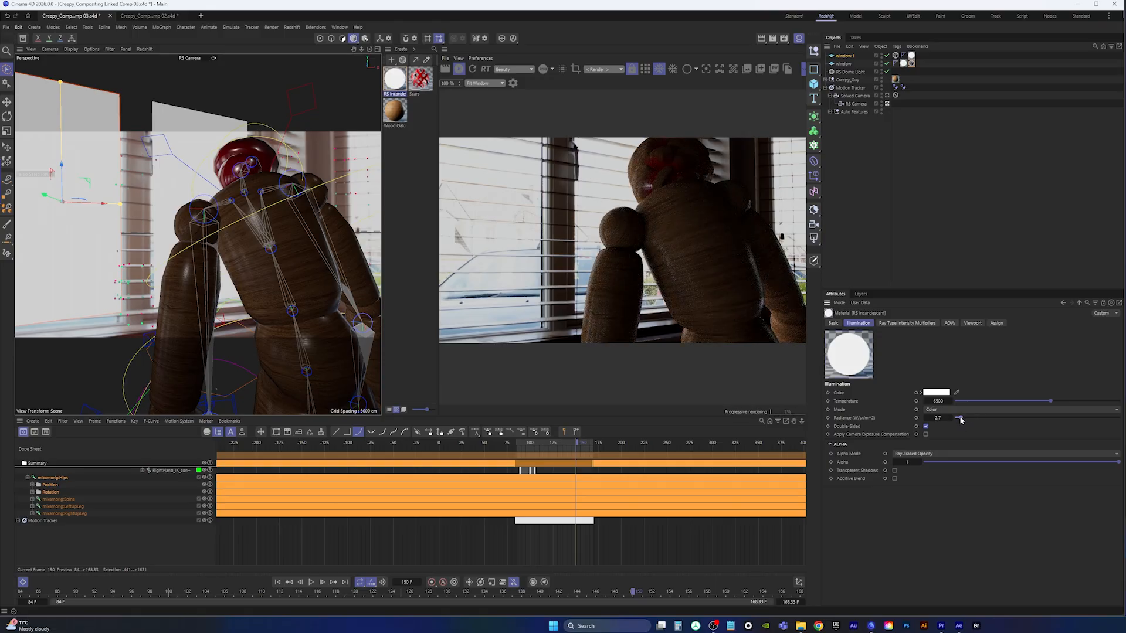
drag(960, 420, 962, 421)
Tint the RS Incandescent material's colour a very pale blue, with hue about 218° and saturation about 9%.
click(936, 393)
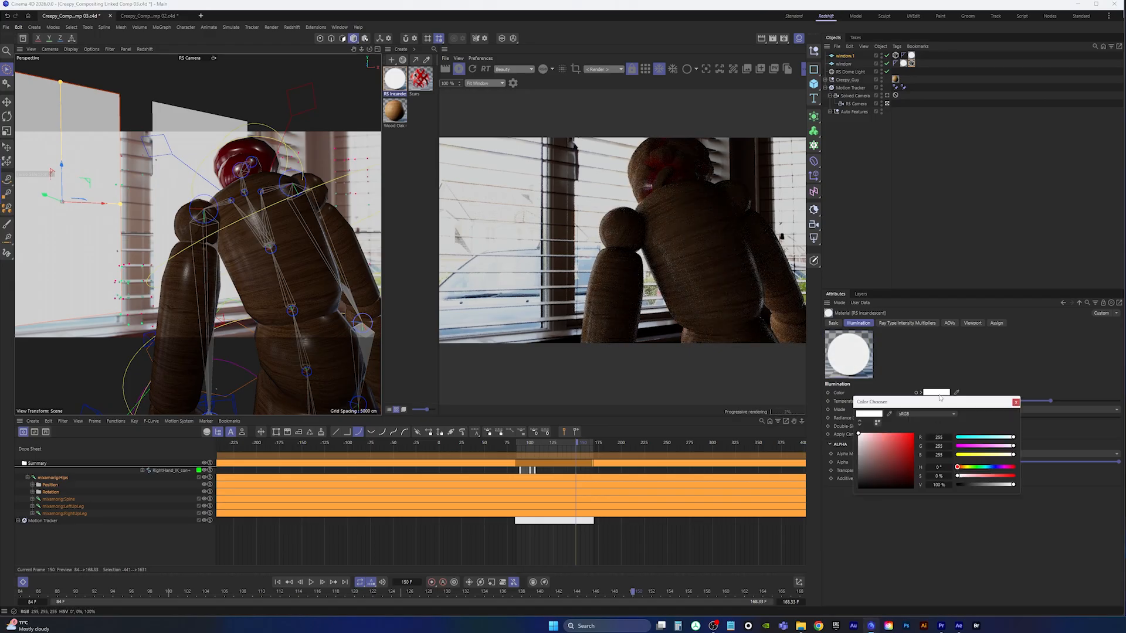
click(991, 467)
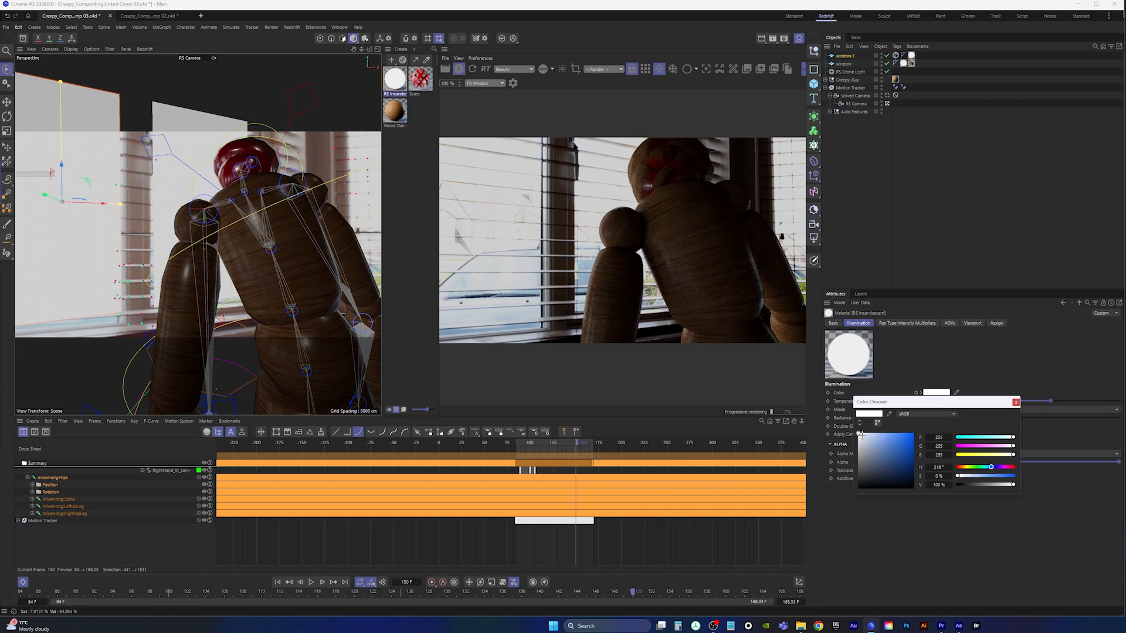
drag(862, 435, 885, 439)
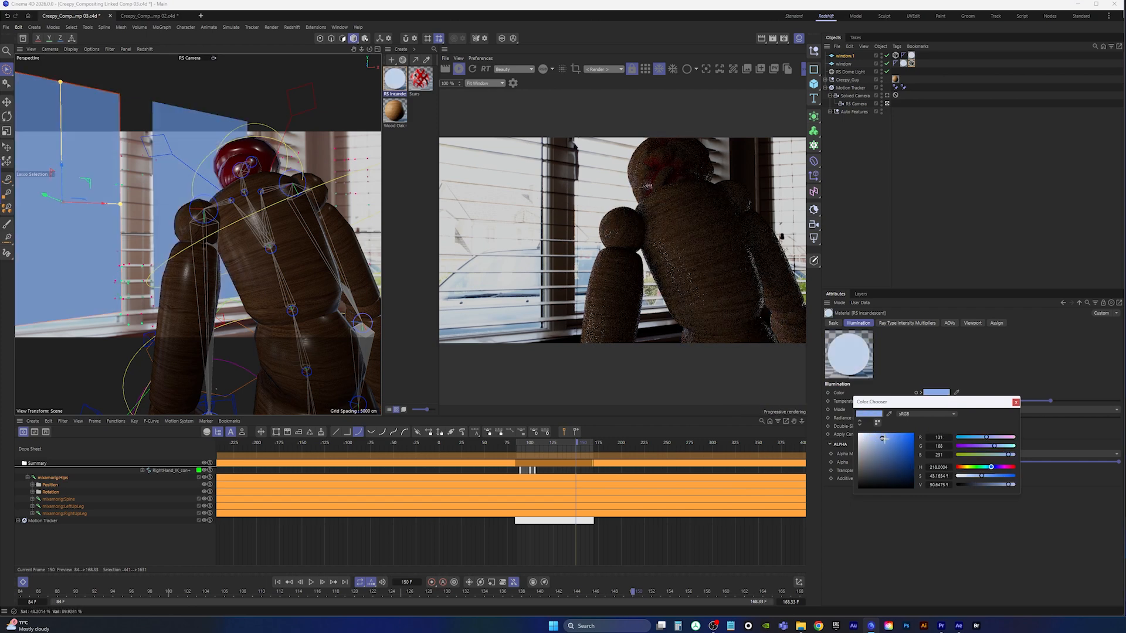
click(864, 436)
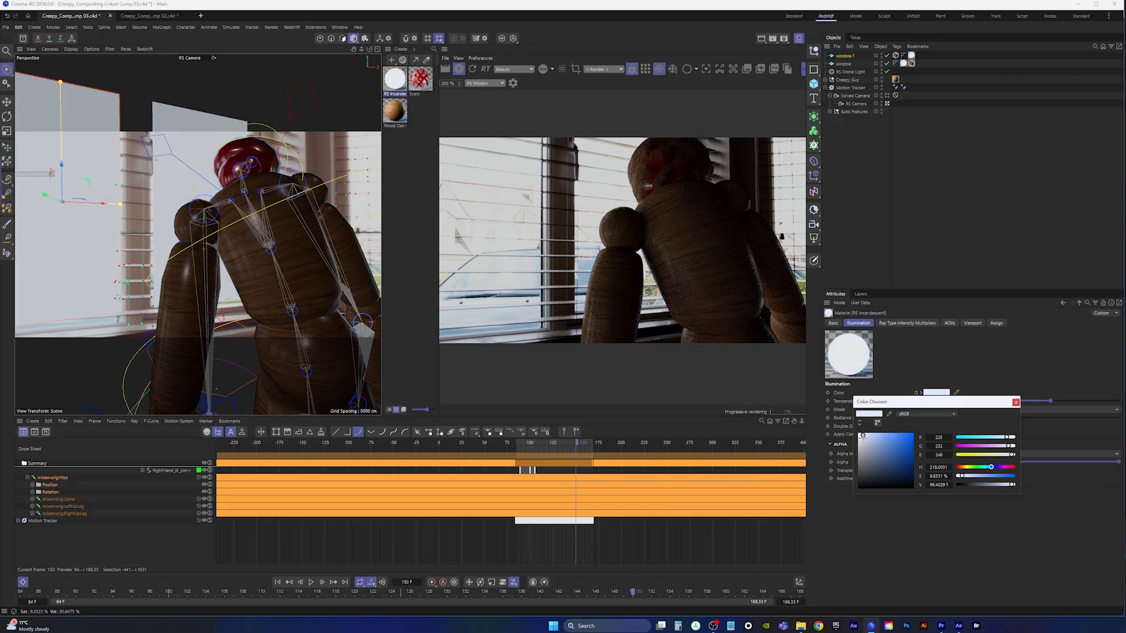
click(1016, 403)
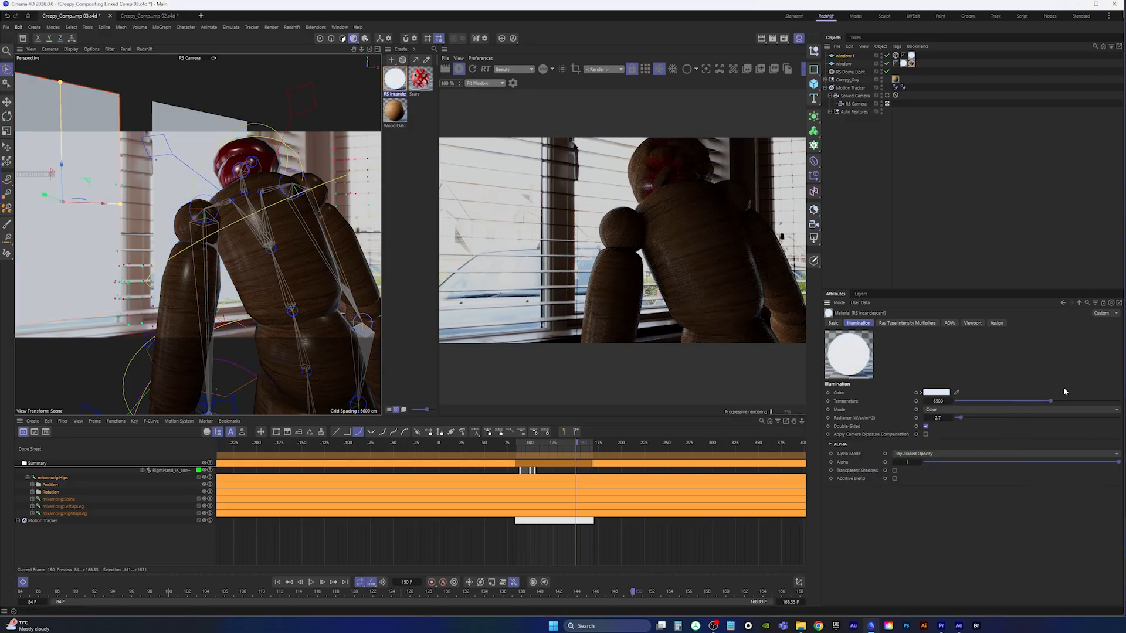
Adjust the RS Incandescent material's radiance to 3.2, switching both window planes off and on to compare the character's lighting.
drag(963, 421, 966, 422)
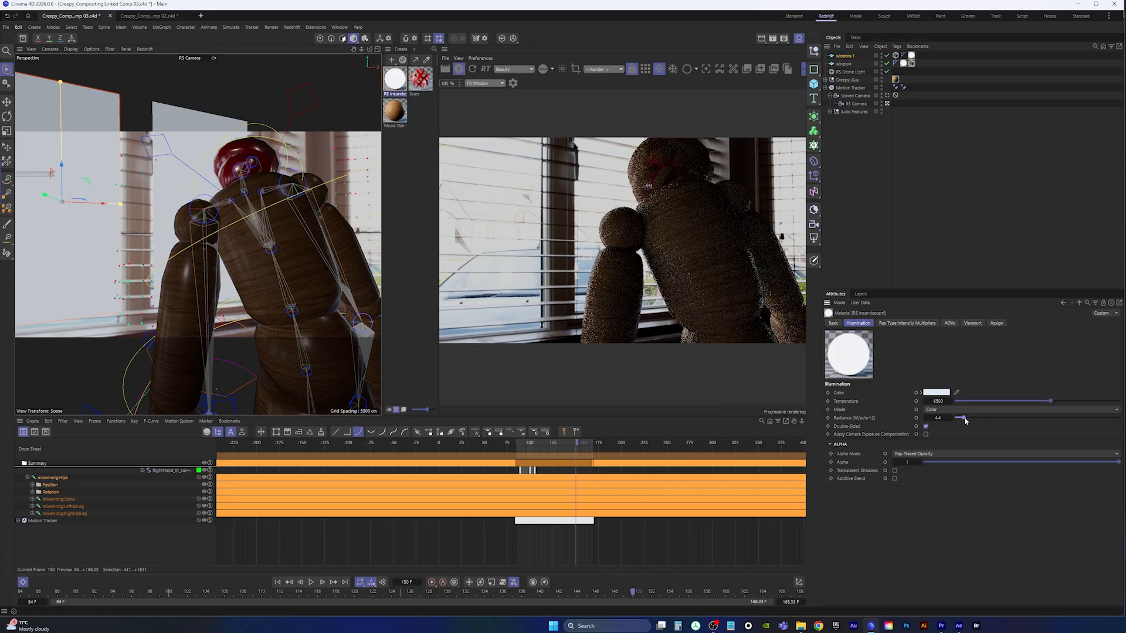
click(888, 64)
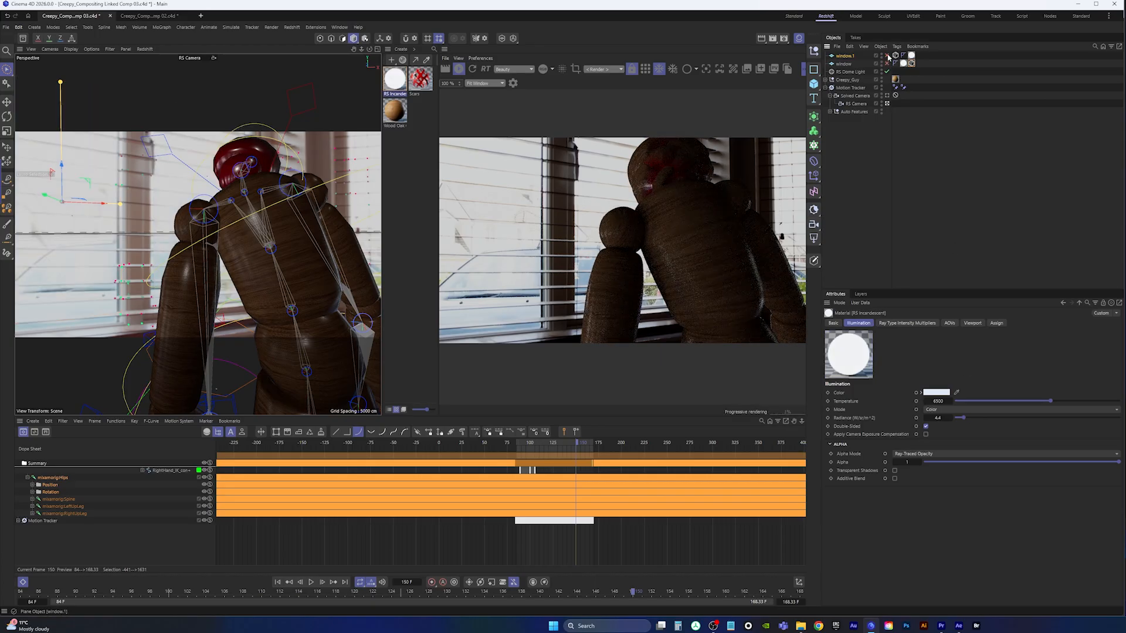
click(887, 55)
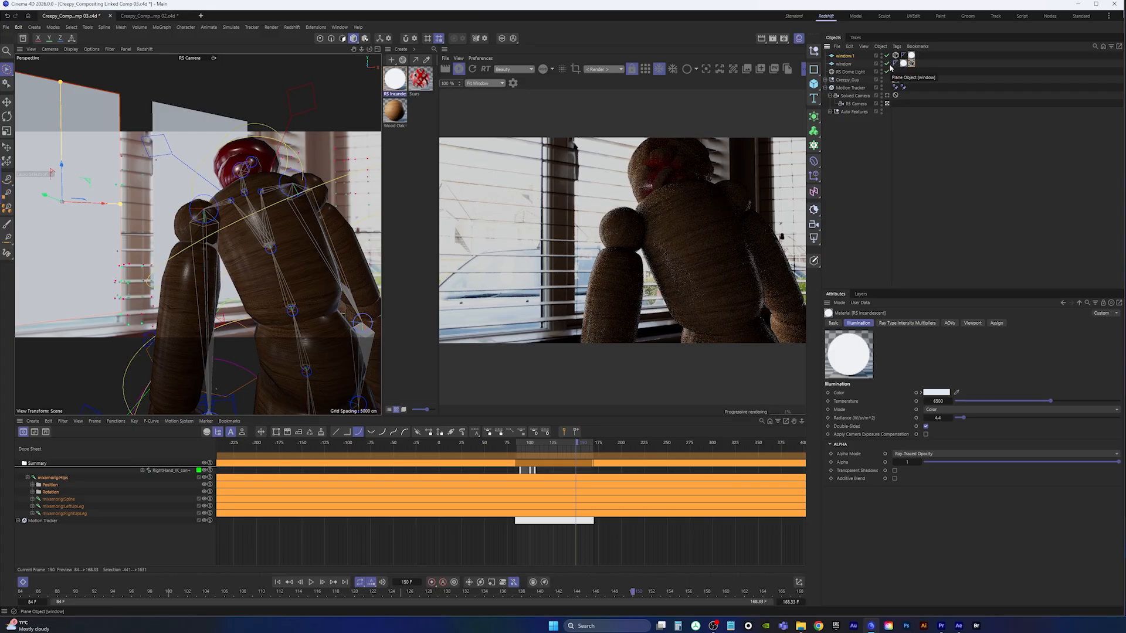
drag(964, 421, 931, 417)
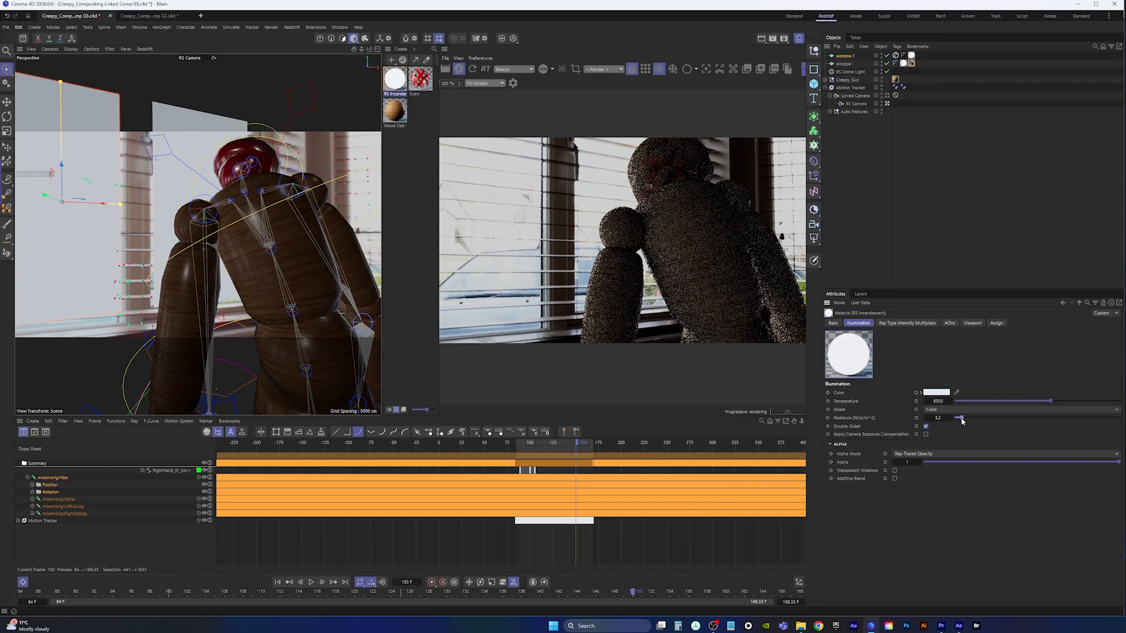
click(887, 56)
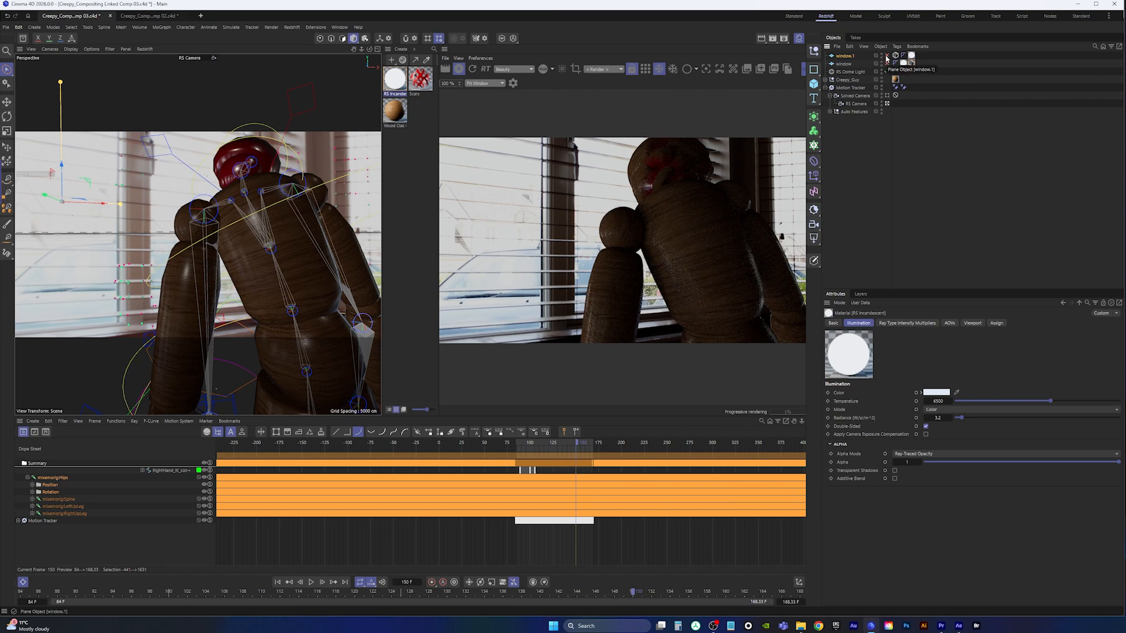
click(887, 55)
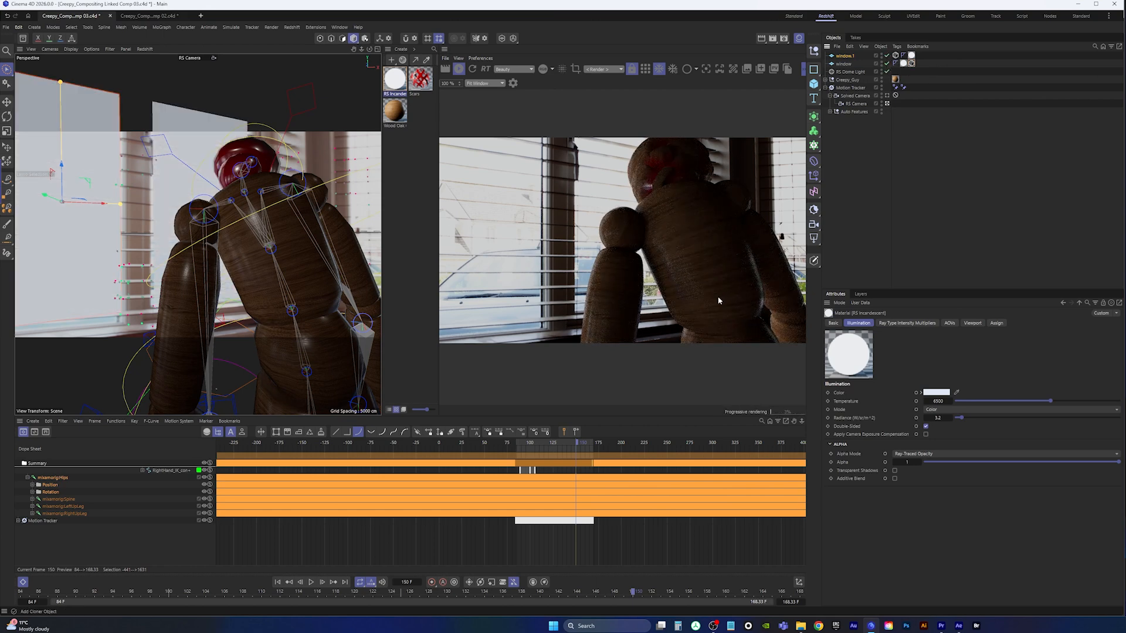
Play the shot to preview the lighting, return to its first frame and save the Comp 03 scene.
click(311, 582)
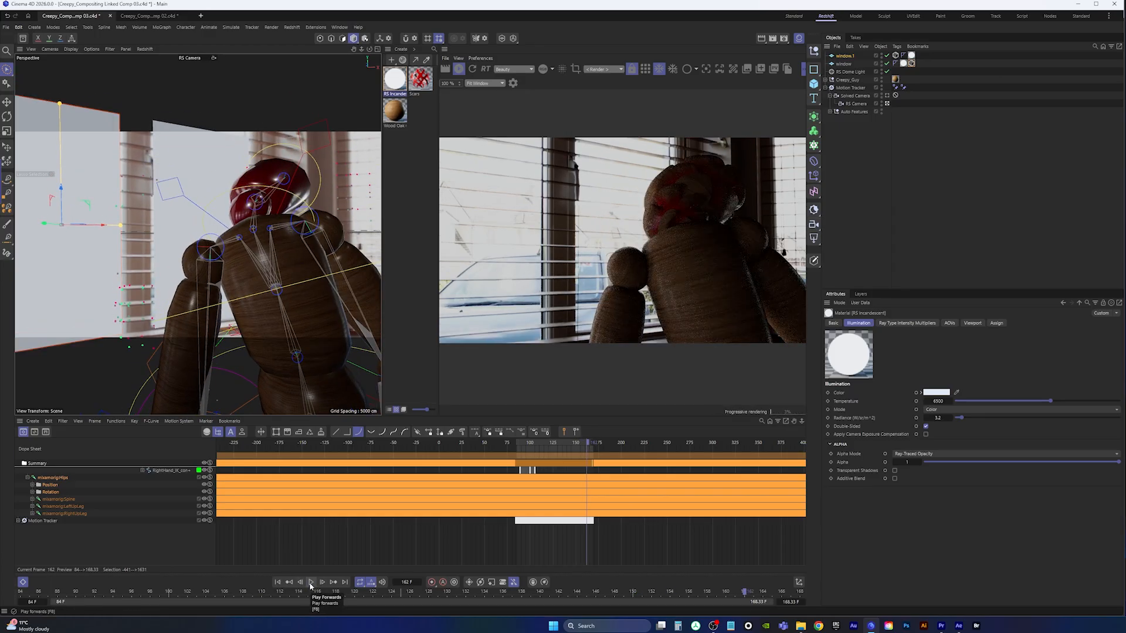
click(276, 582)
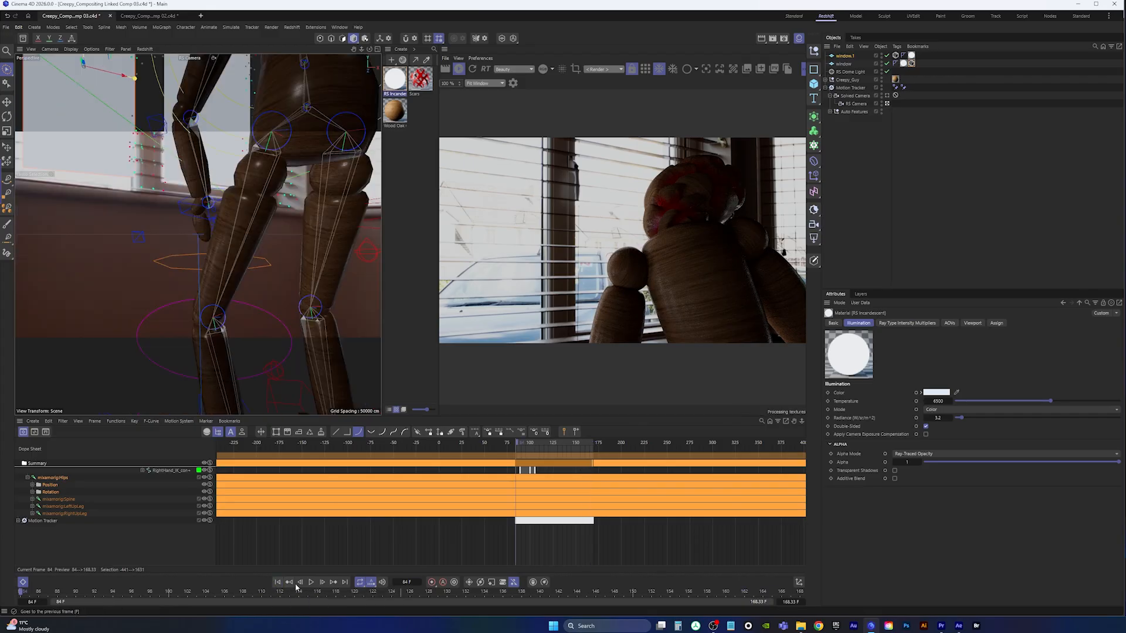
click(6, 27)
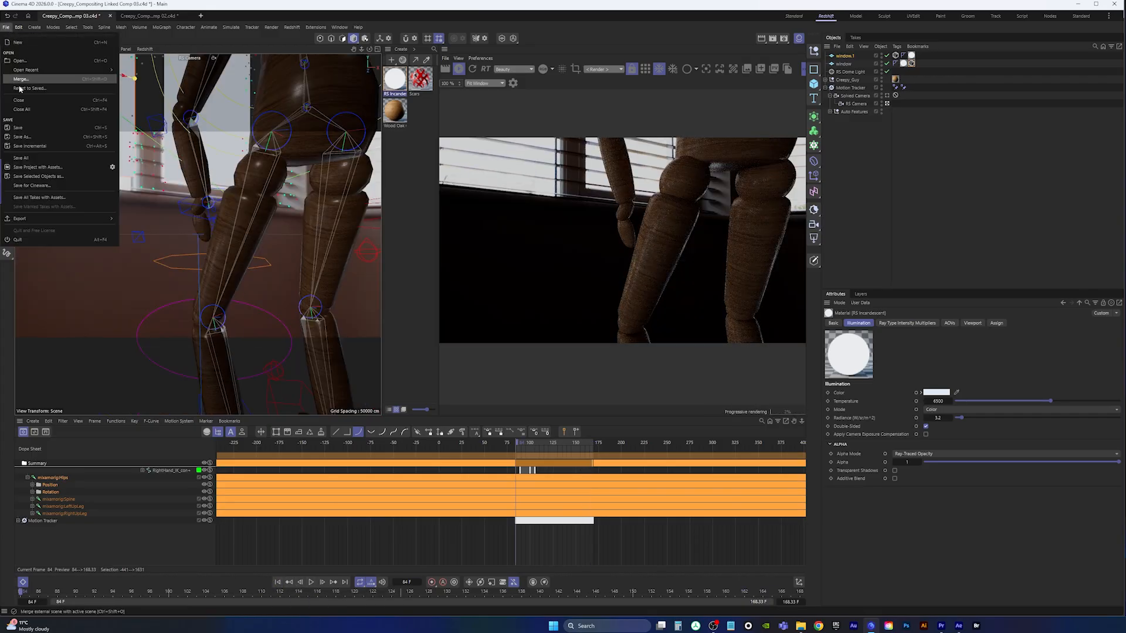
click(26, 129)
Play the shot, pausing at different frames to inspect the character's lighting in the render, and stop at frame 151.
click(311, 583)
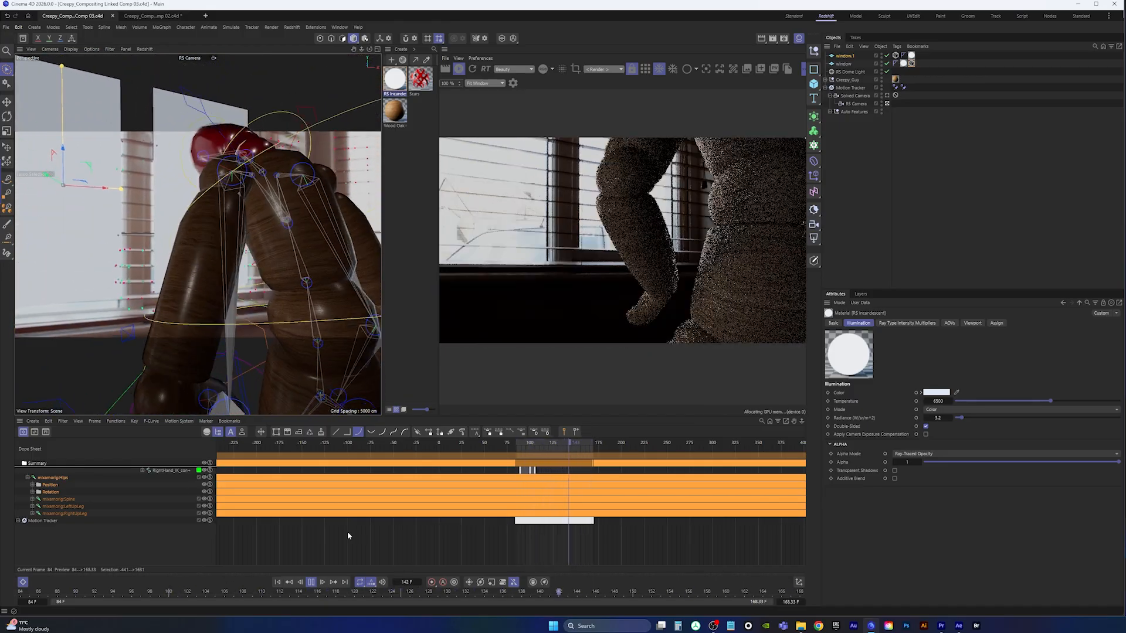
click(312, 583)
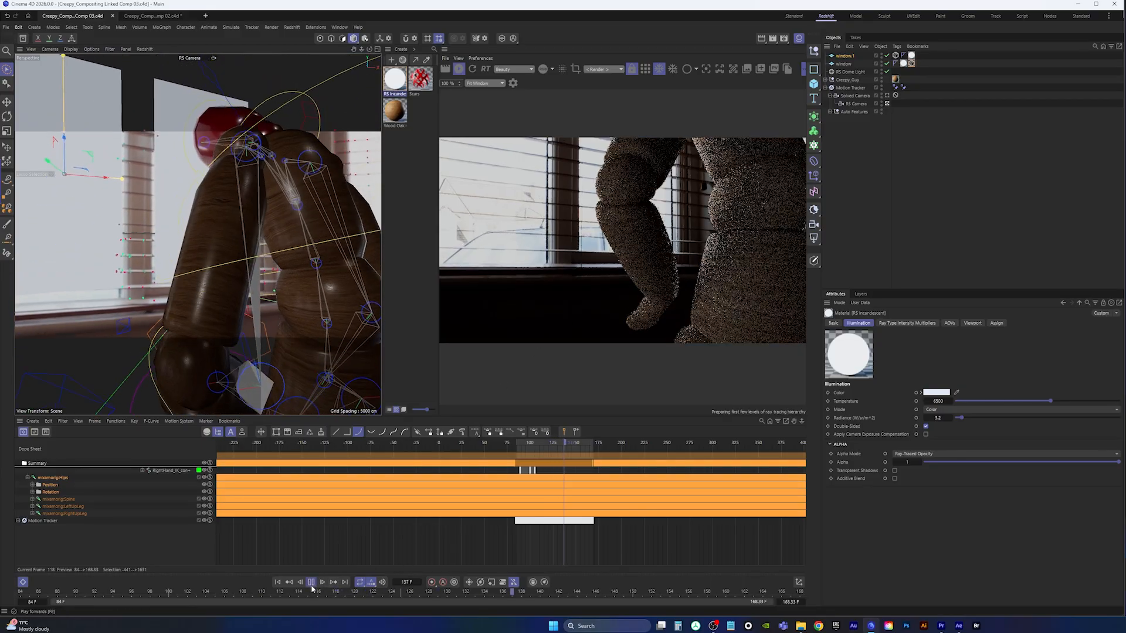
click(311, 582)
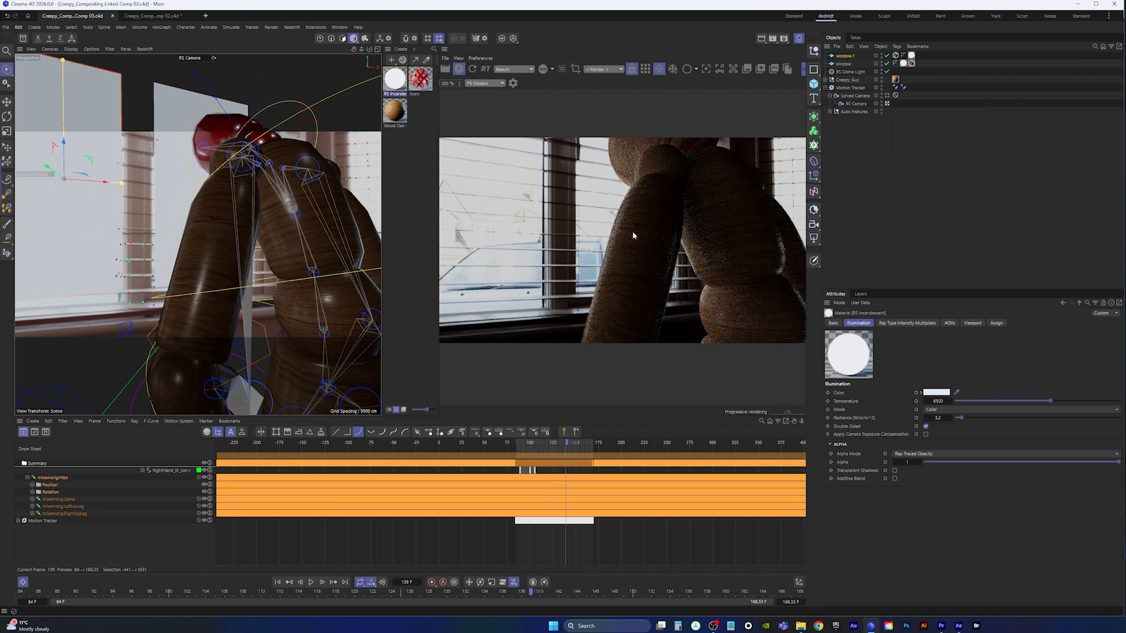
click(311, 583)
click(311, 583)
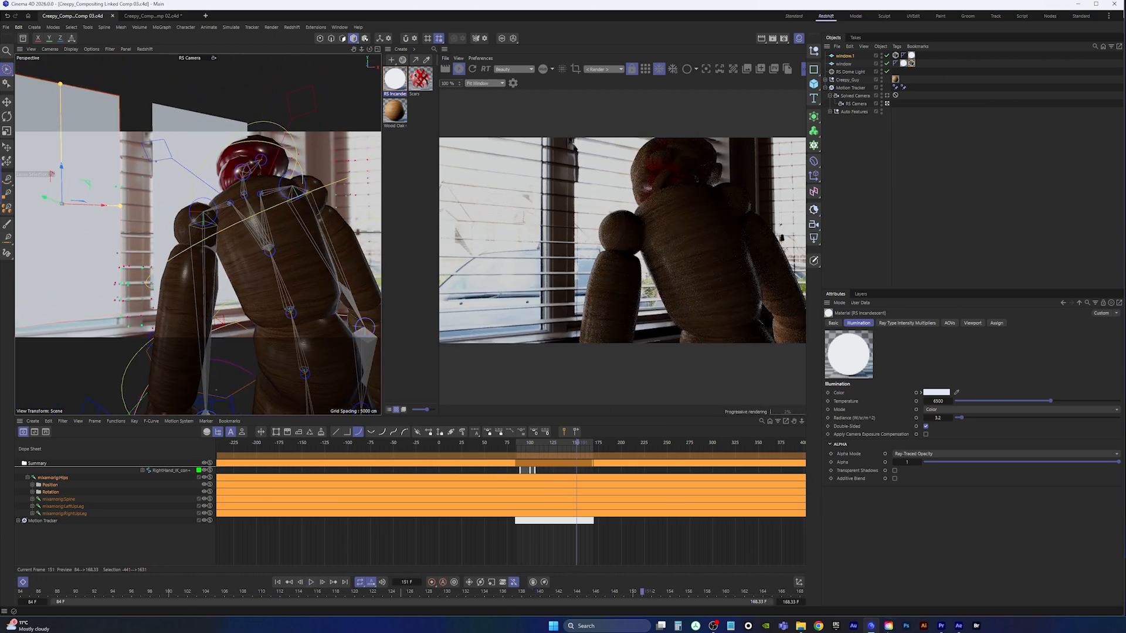
Switch to Premiere Pro, scrub through the Creepy_Compositing clips in Sequence 01 for reference, and return to Cinema 4D.
click(941, 626)
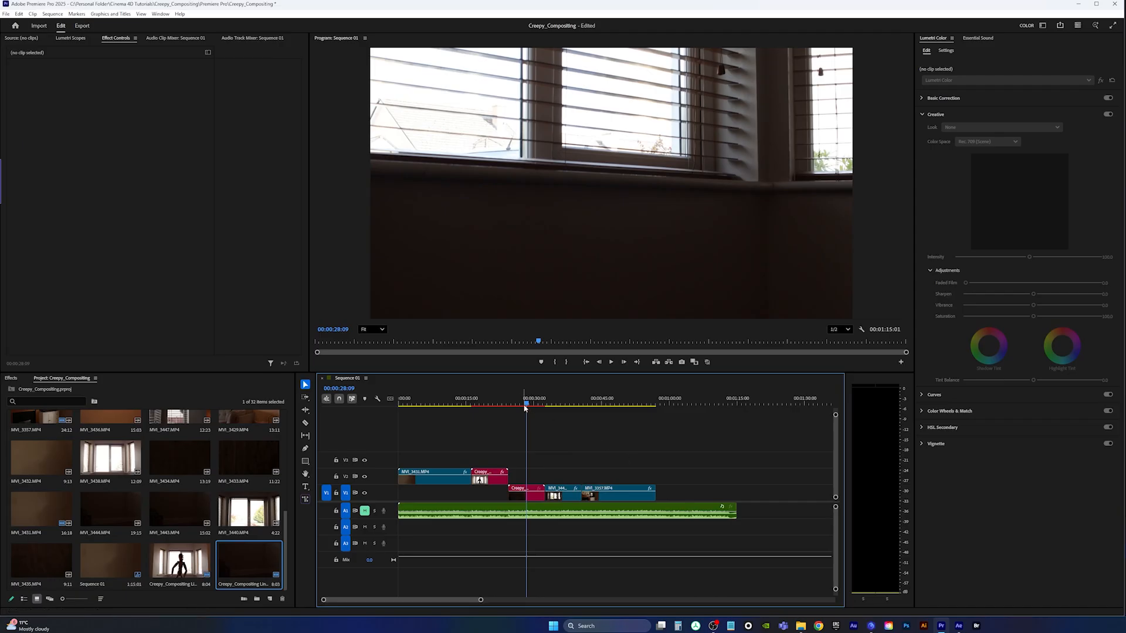
click(486, 404)
drag(486, 411, 532, 407)
click(1078, 4)
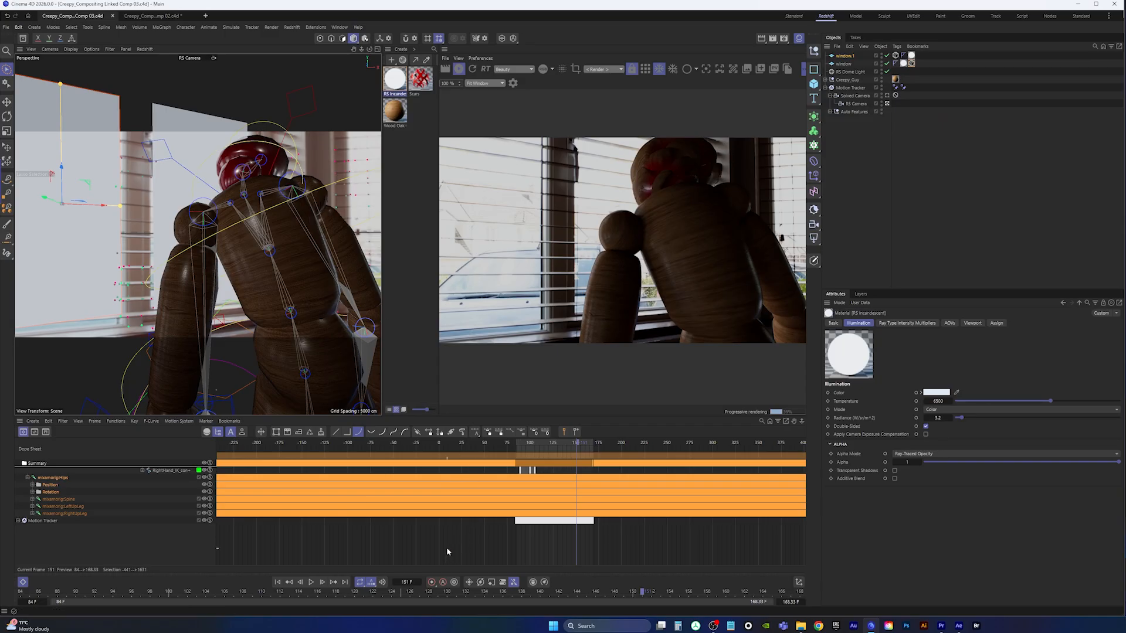
Play the shot on to frame 161, check the Comp 02 scene for reference and return to Comp 03.
click(311, 582)
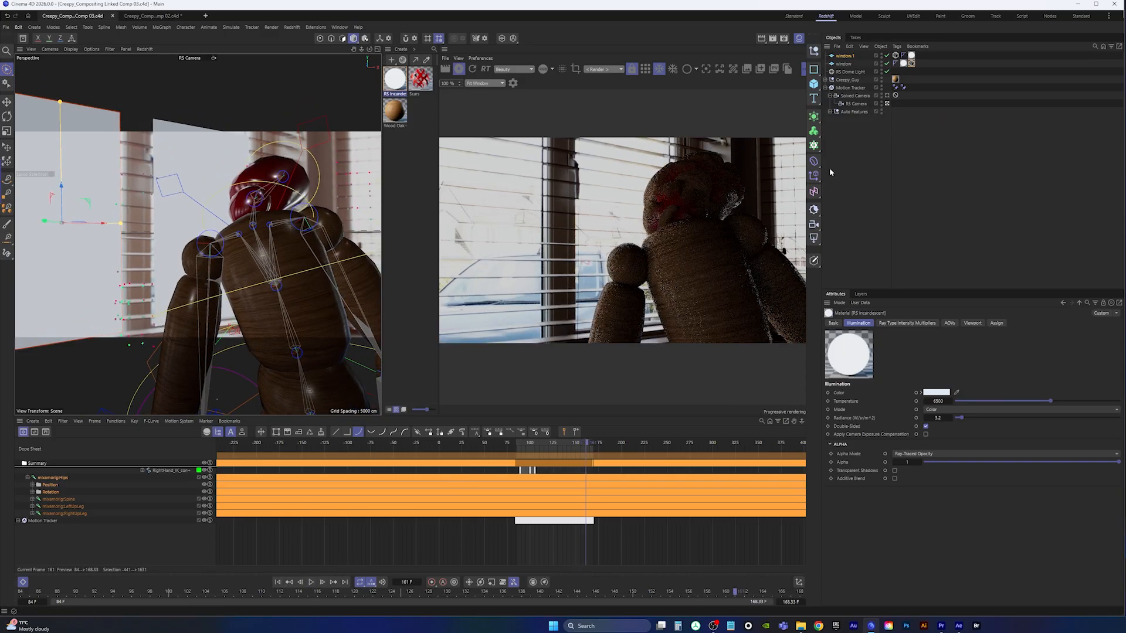
click(153, 17)
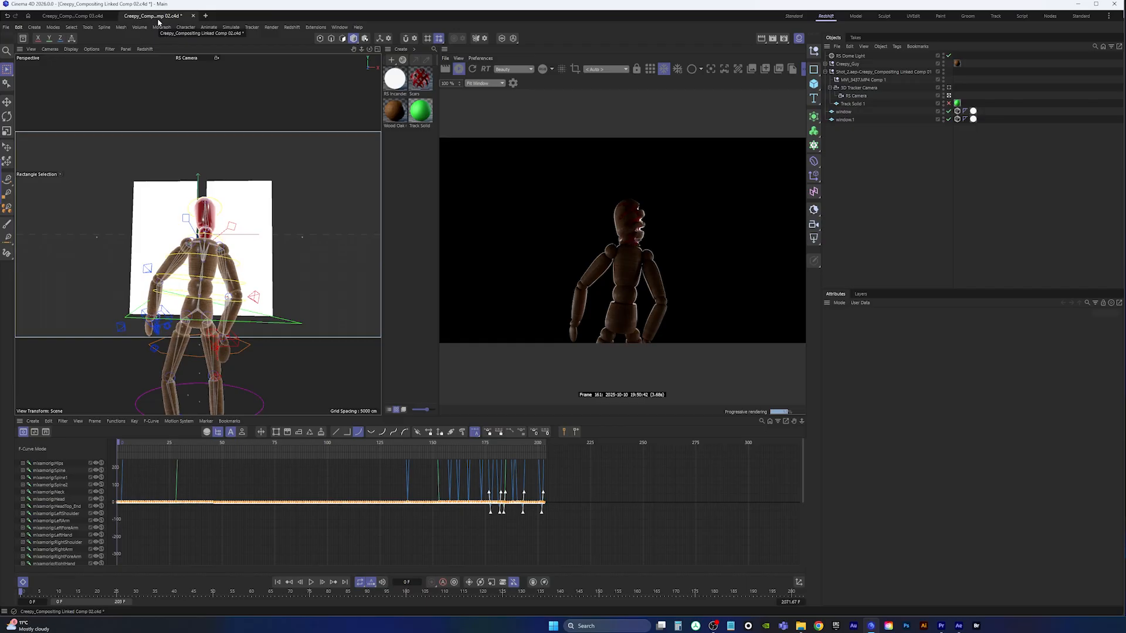
click(85, 18)
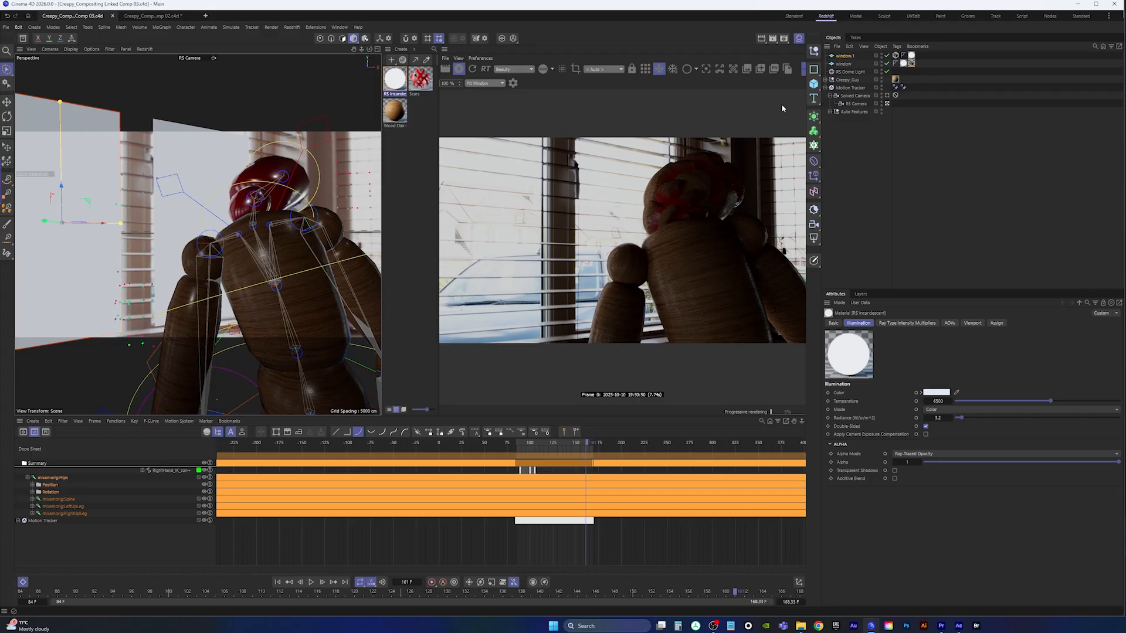
Enable Motion Blur in the Redshift render settings.
click(785, 41)
drag(815, 30, 517, 122)
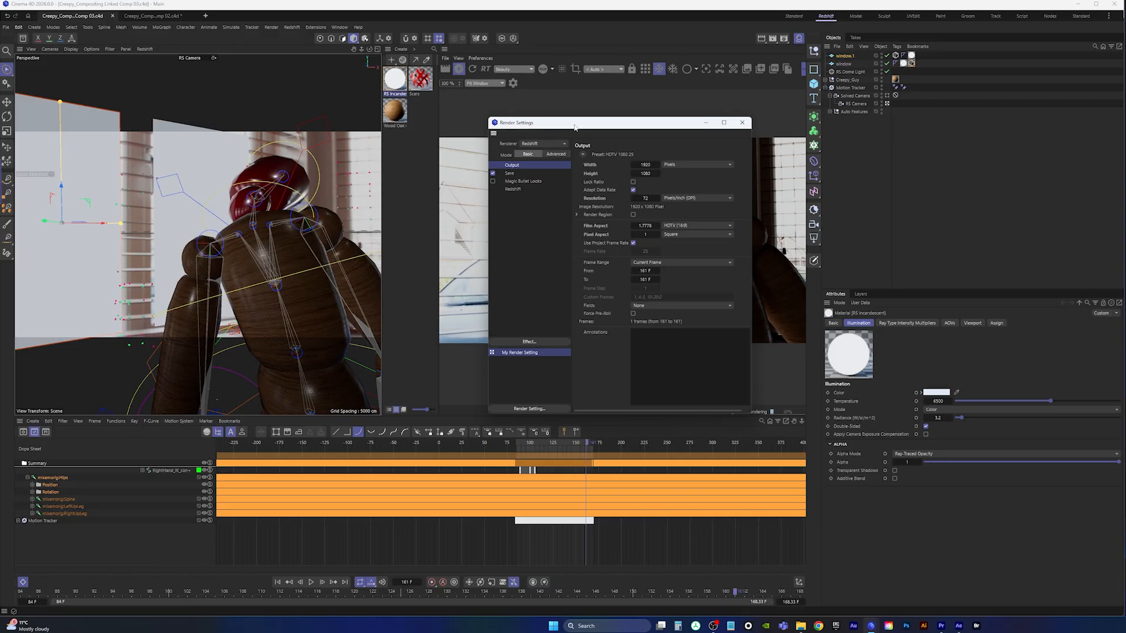
drag(574, 127, 565, 119)
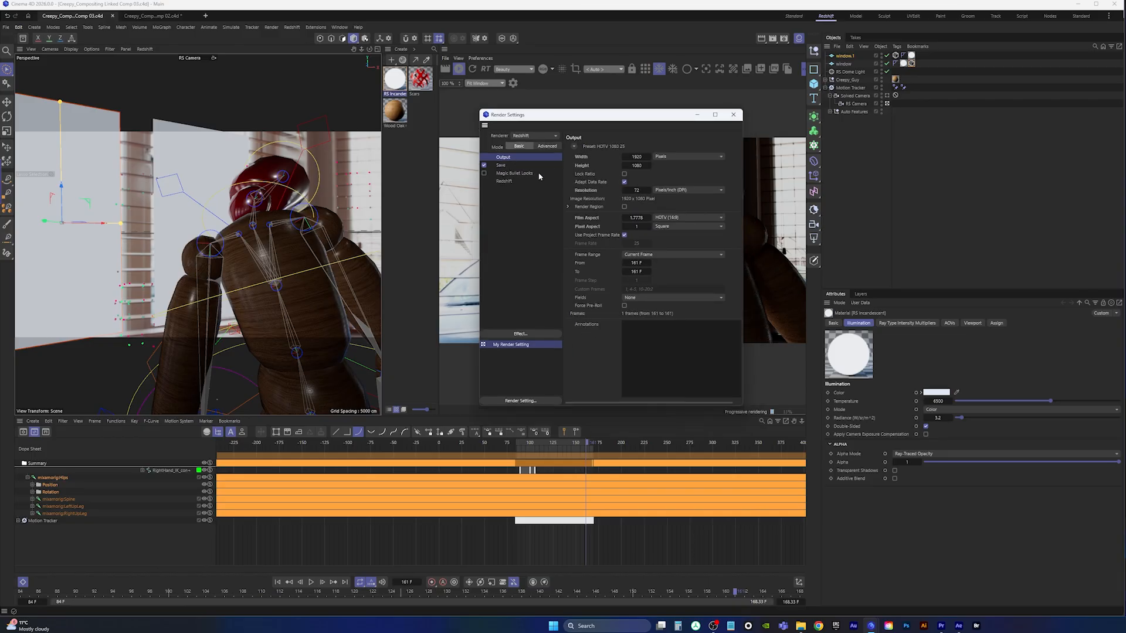
click(505, 181)
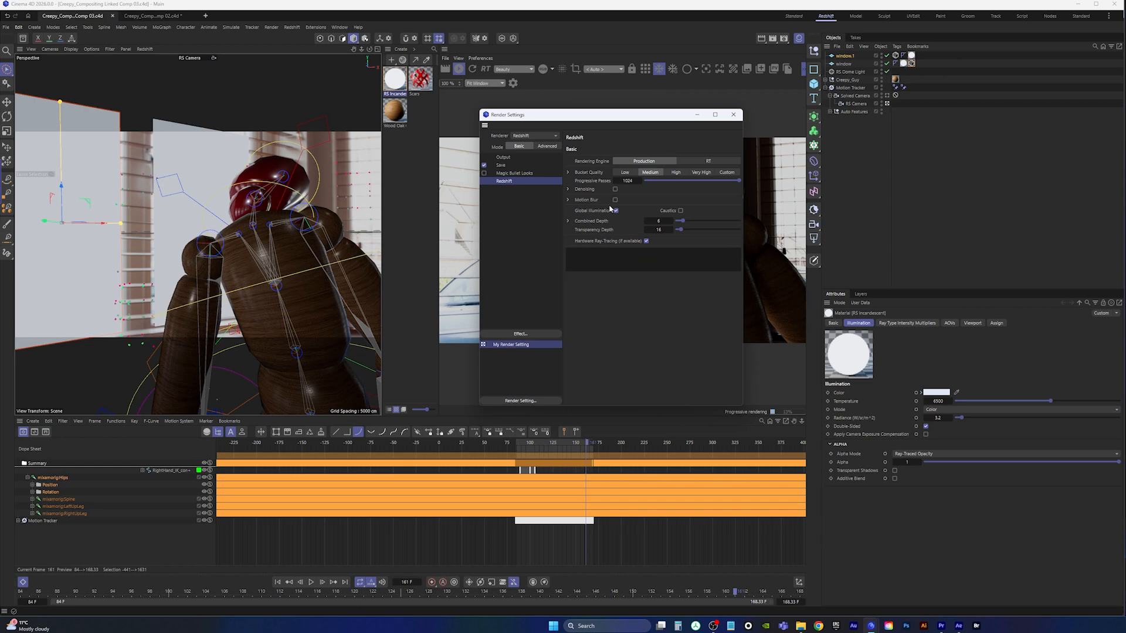
click(616, 200)
Set the render output's frame range to Preview Range.
click(504, 158)
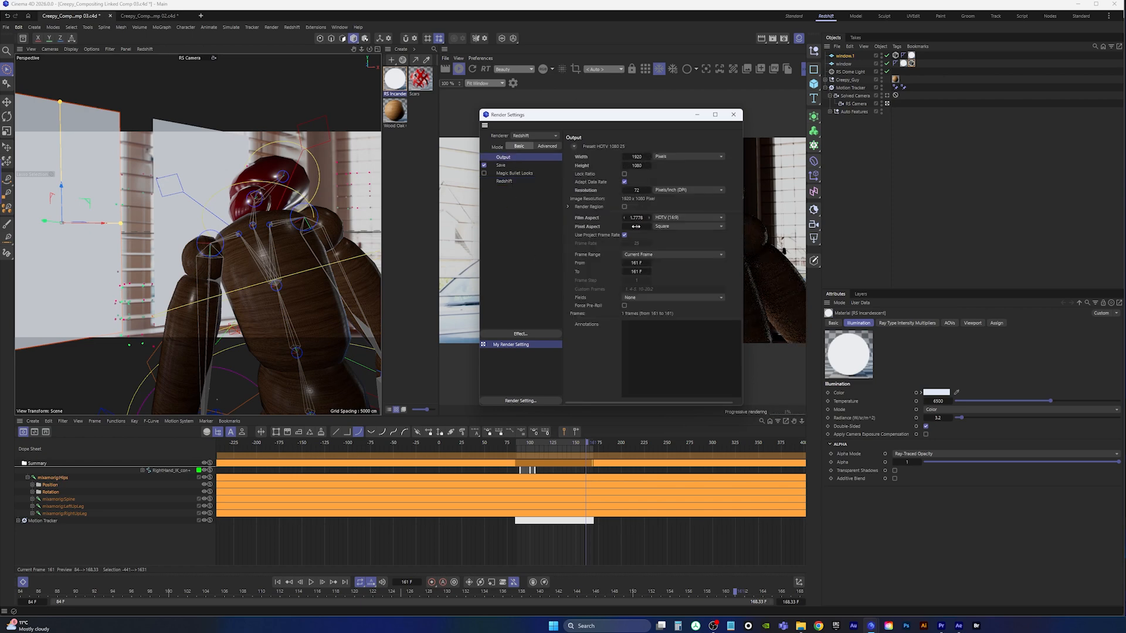
click(656, 254)
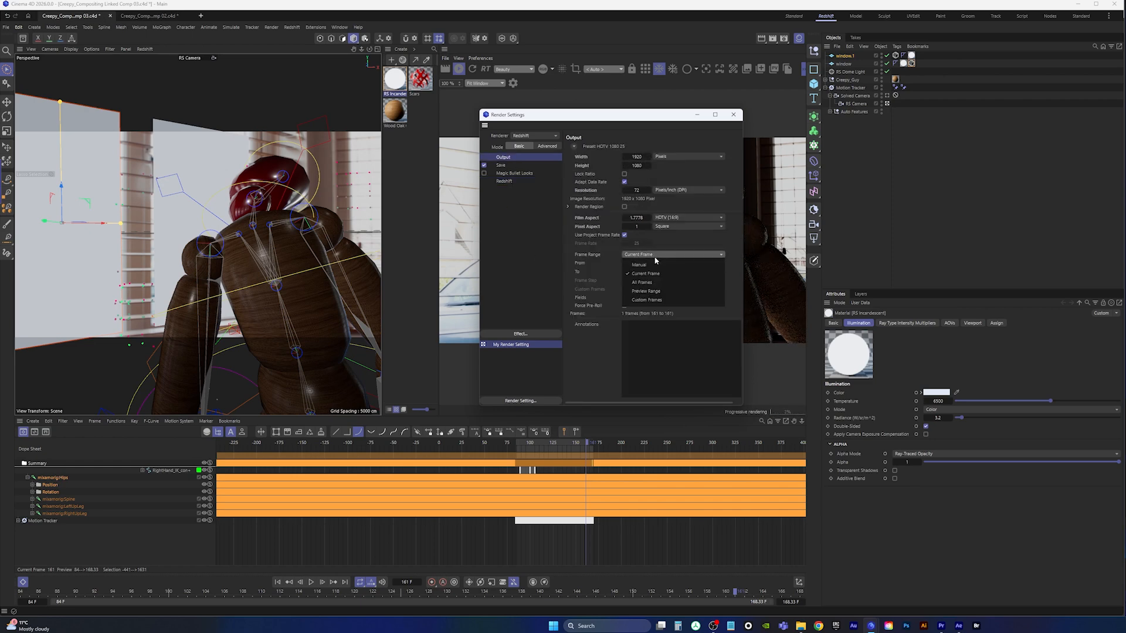
click(663, 292)
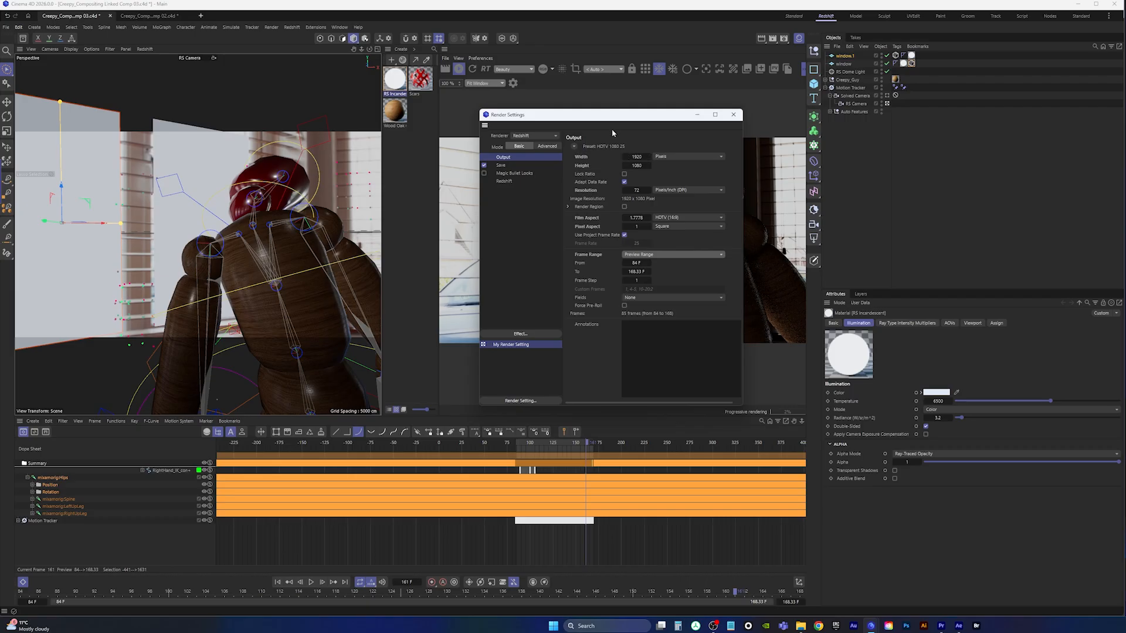
Set the regular image's save format to PNG and disable saving of the multi-pass image.
click(501, 167)
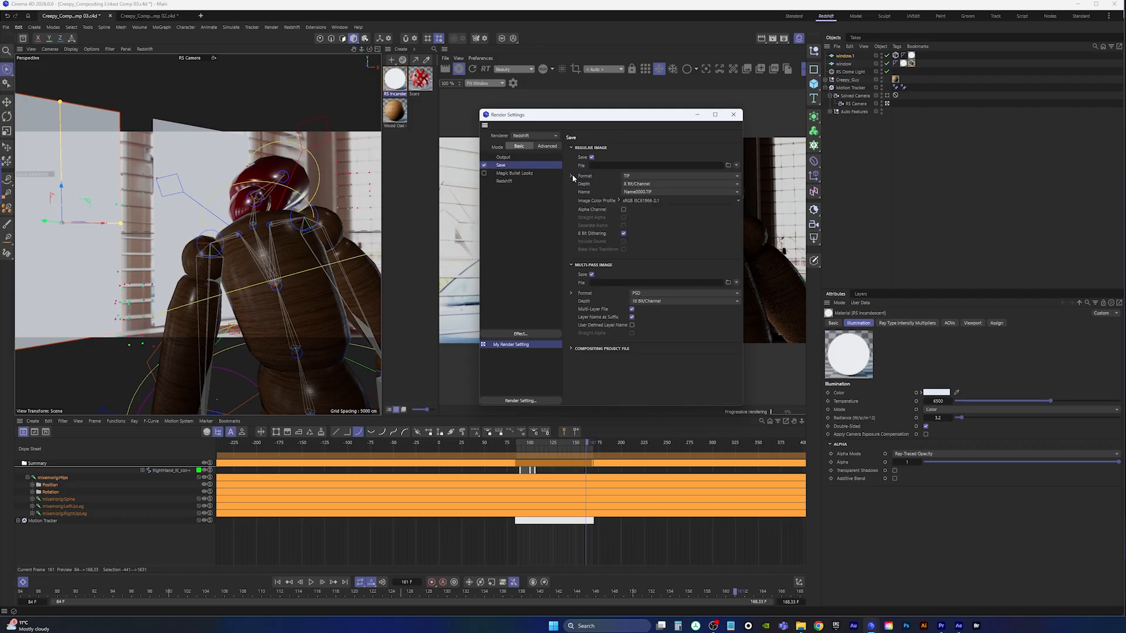
click(637, 178)
click(649, 276)
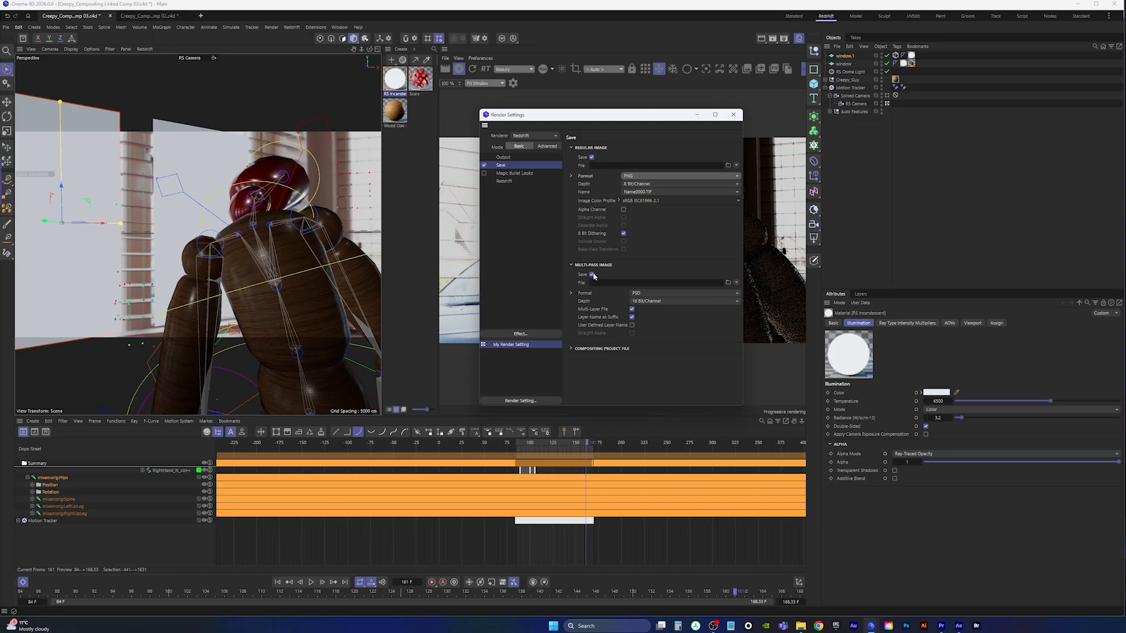
click(592, 275)
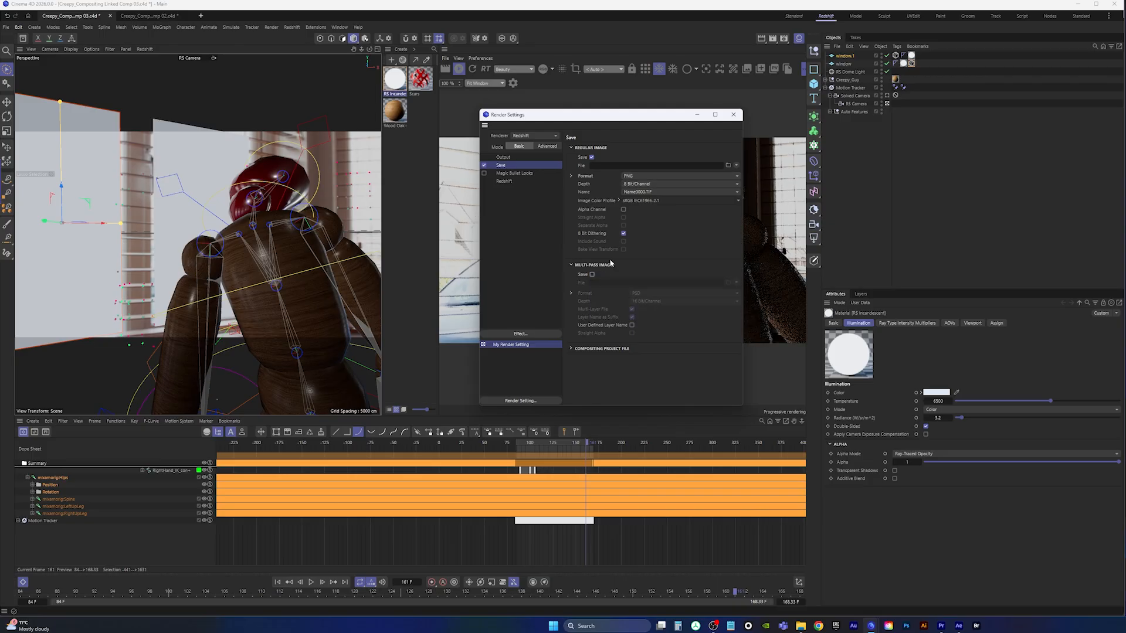
Create a Shot_3 folder inside sequences and set the render's save file to Shot_3 in it.
click(727, 166)
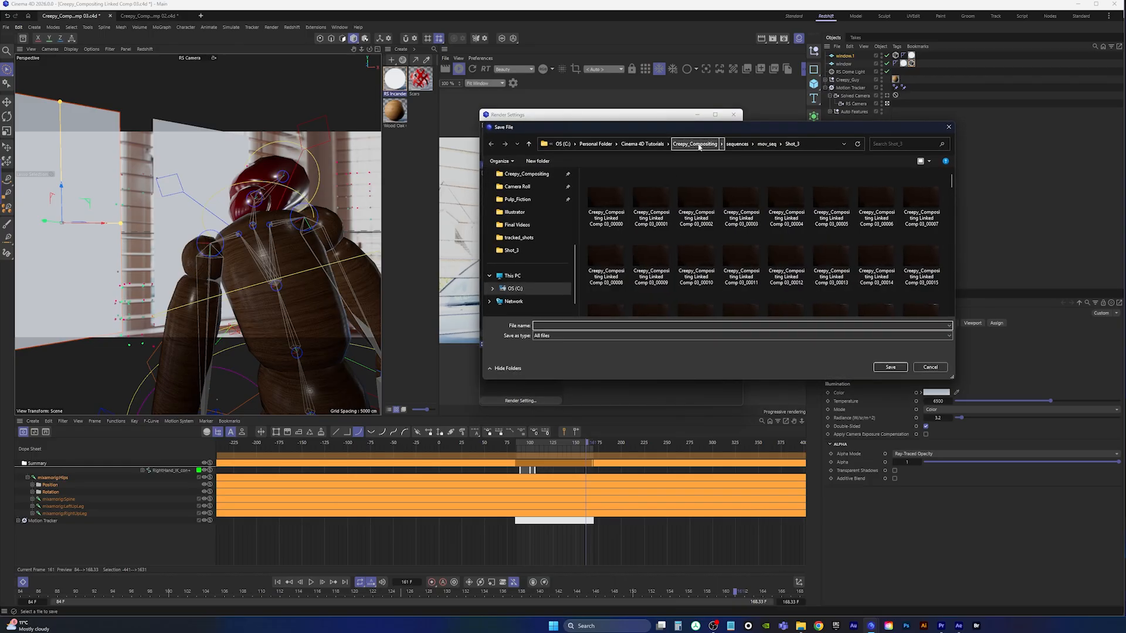
click(737, 144)
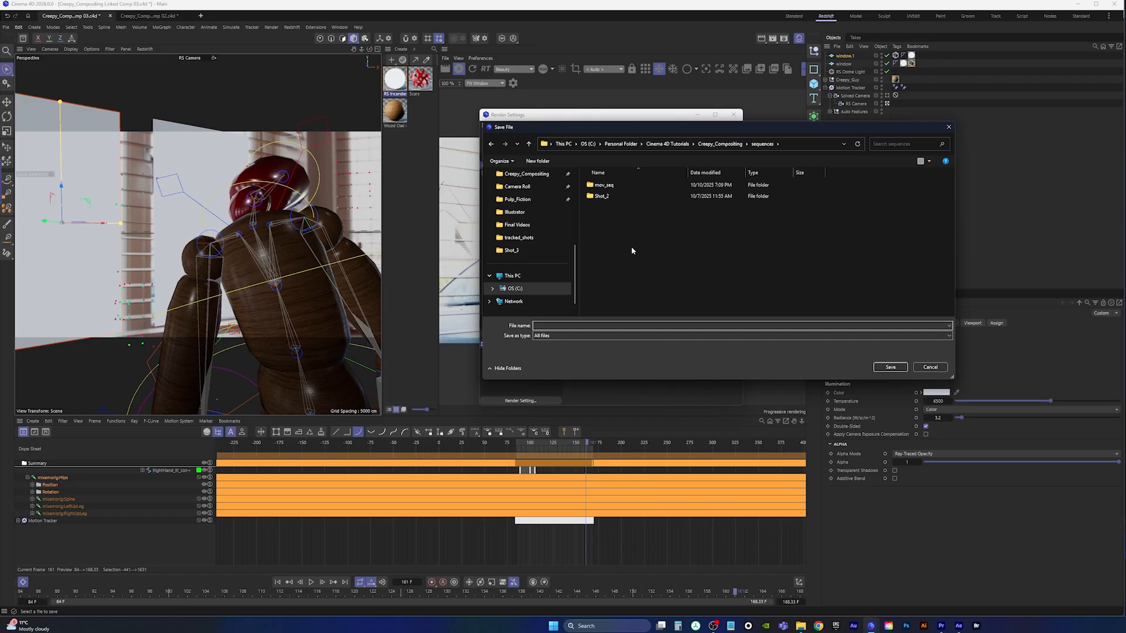
right_click(605, 227)
mouse_move(645, 319)
click(725, 314)
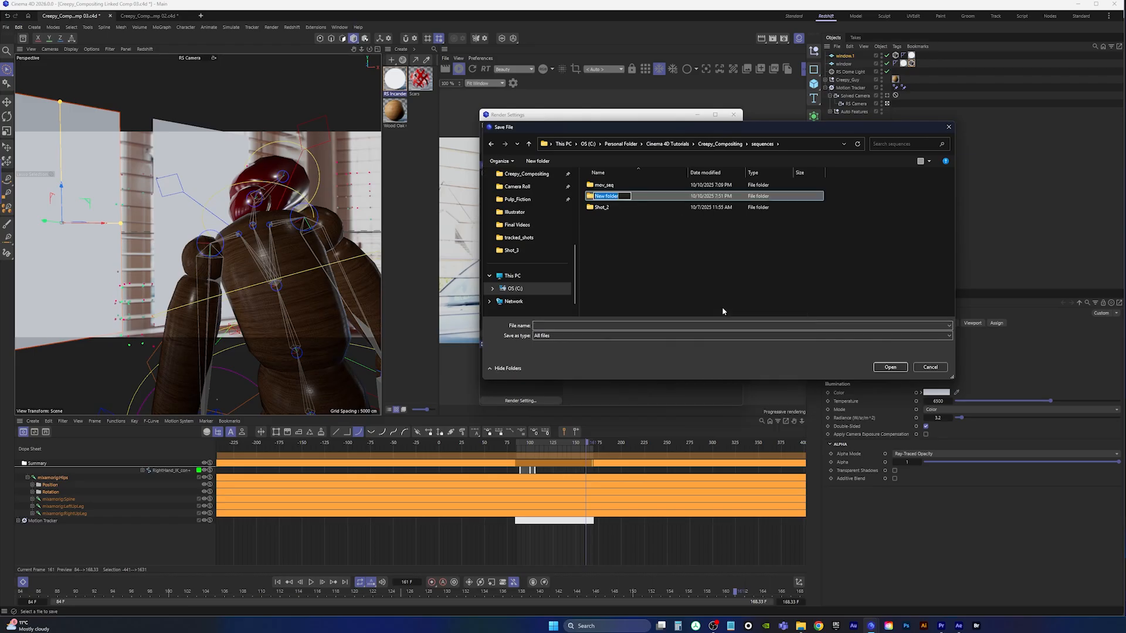
text(Shot_3)
key(Return)
key(Return)
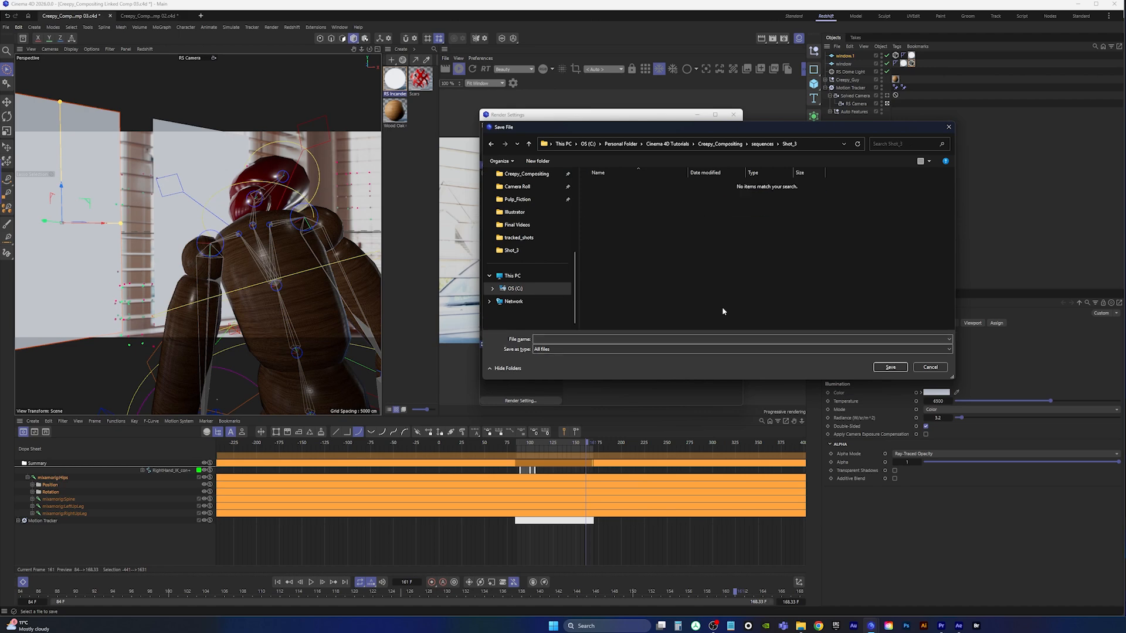
click(548, 339)
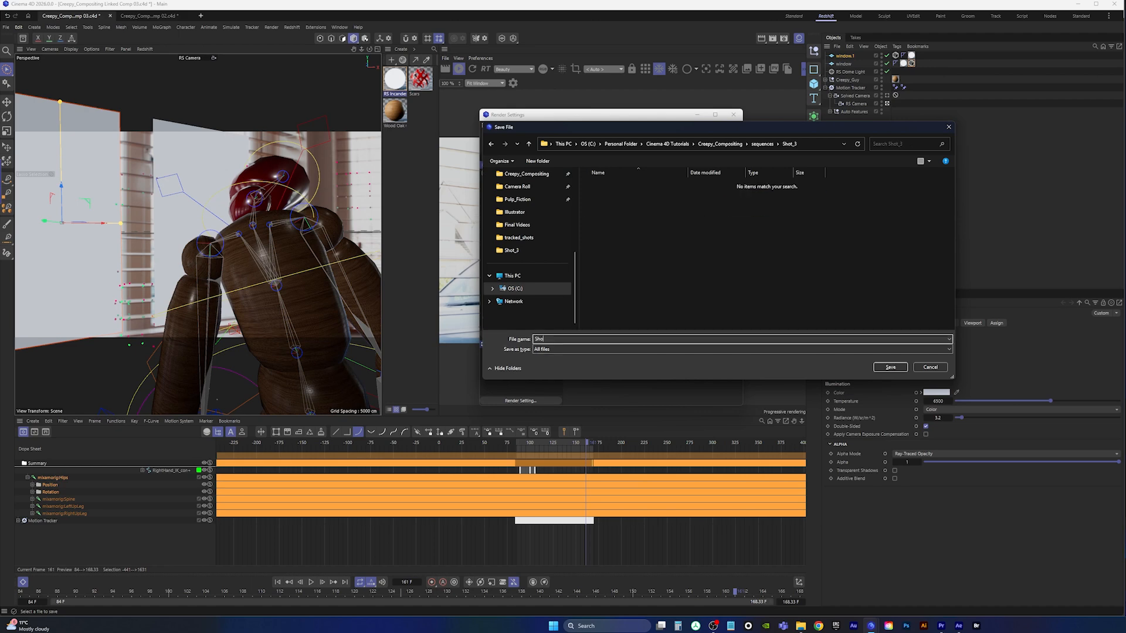
key(Return)
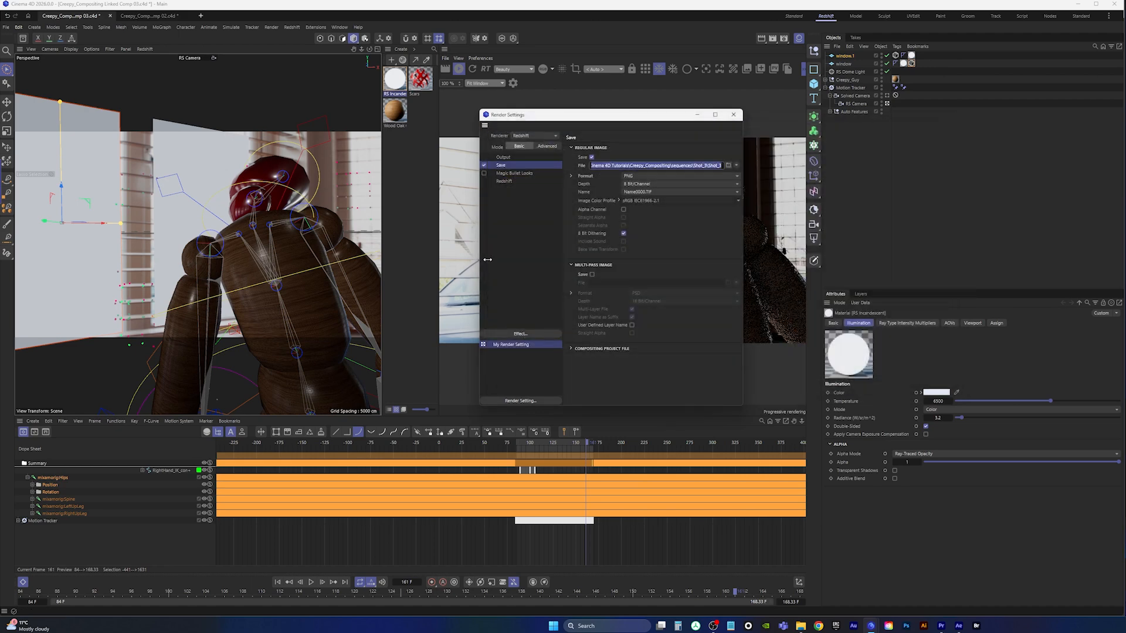
Enable the alpha channel for the saved image and show the alpha channel in the live render.
click(624, 210)
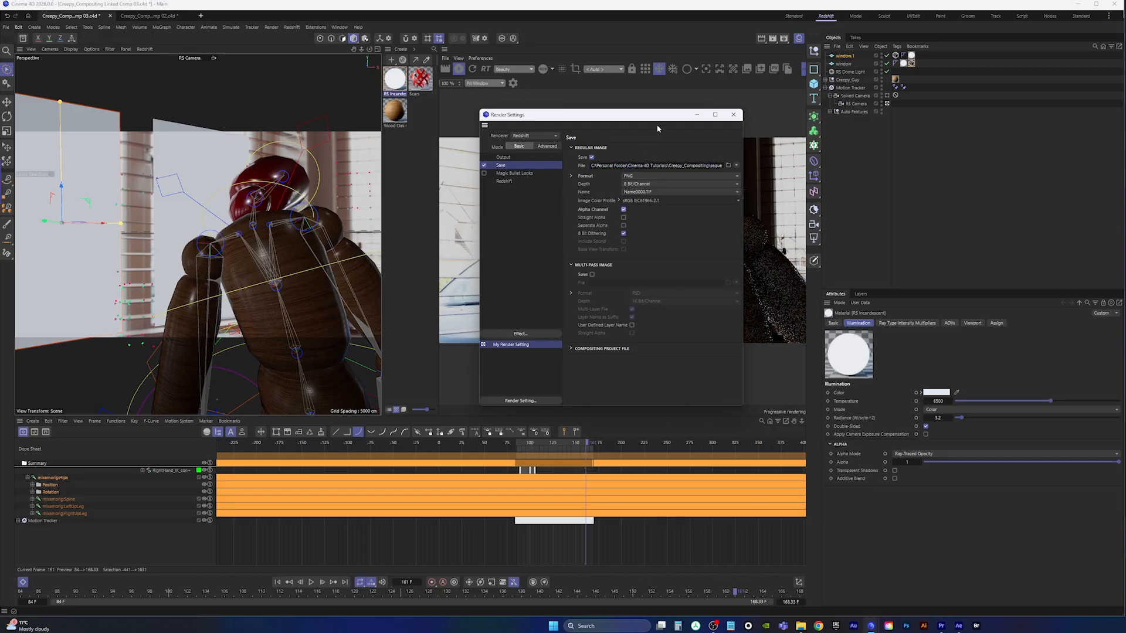
drag(658, 120, 315, 136)
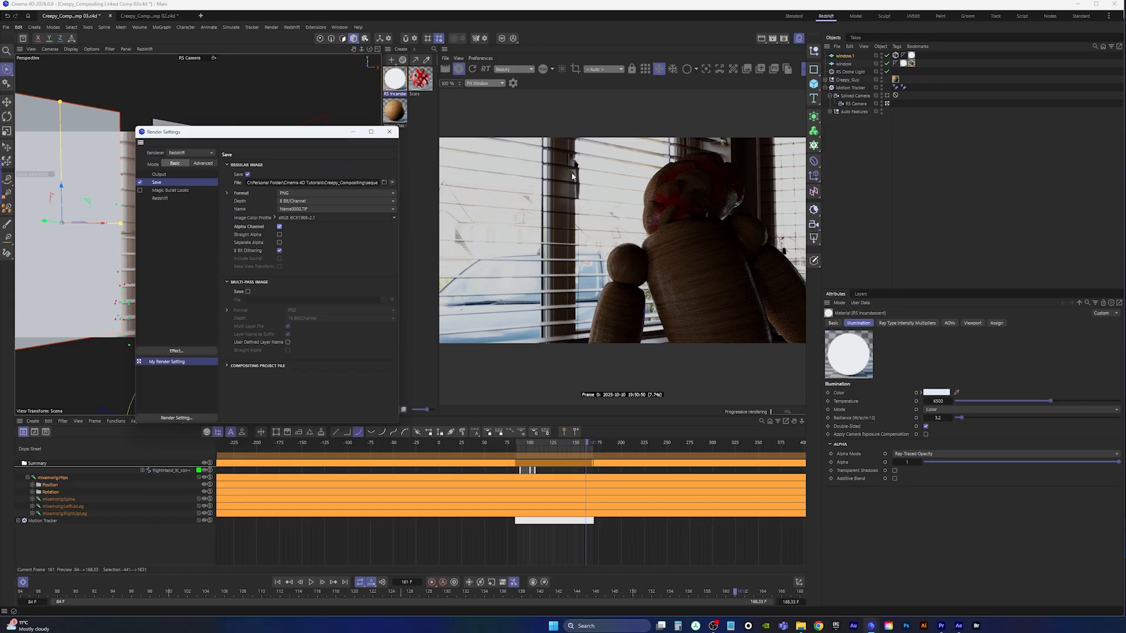
click(545, 72)
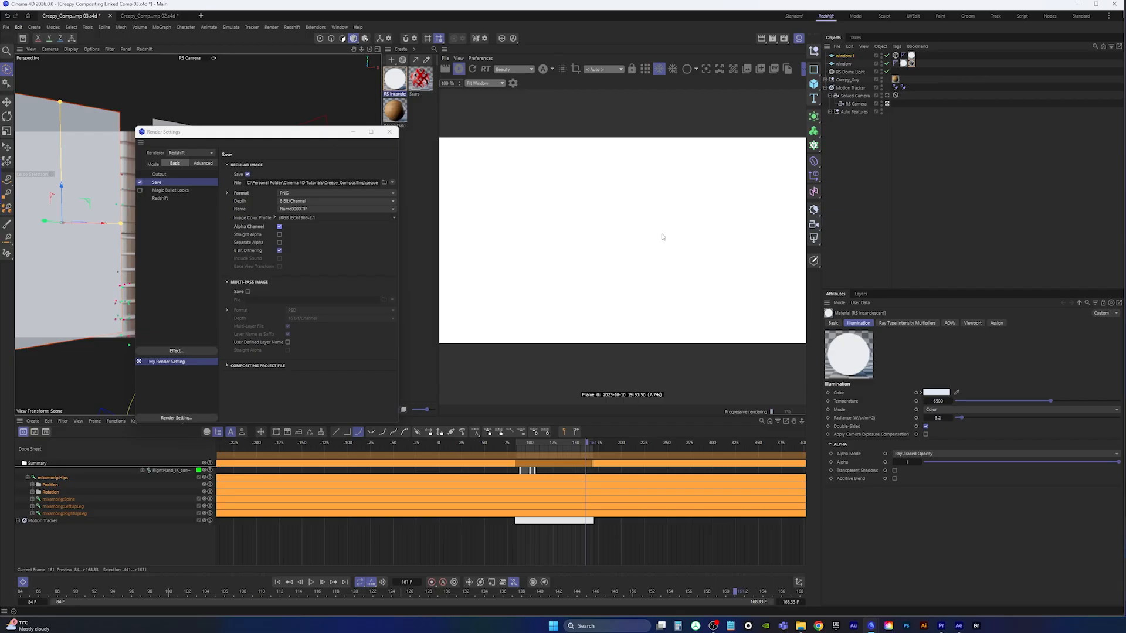
Turn off the RS Camera's background so the footage is excluded from the render.
click(850, 72)
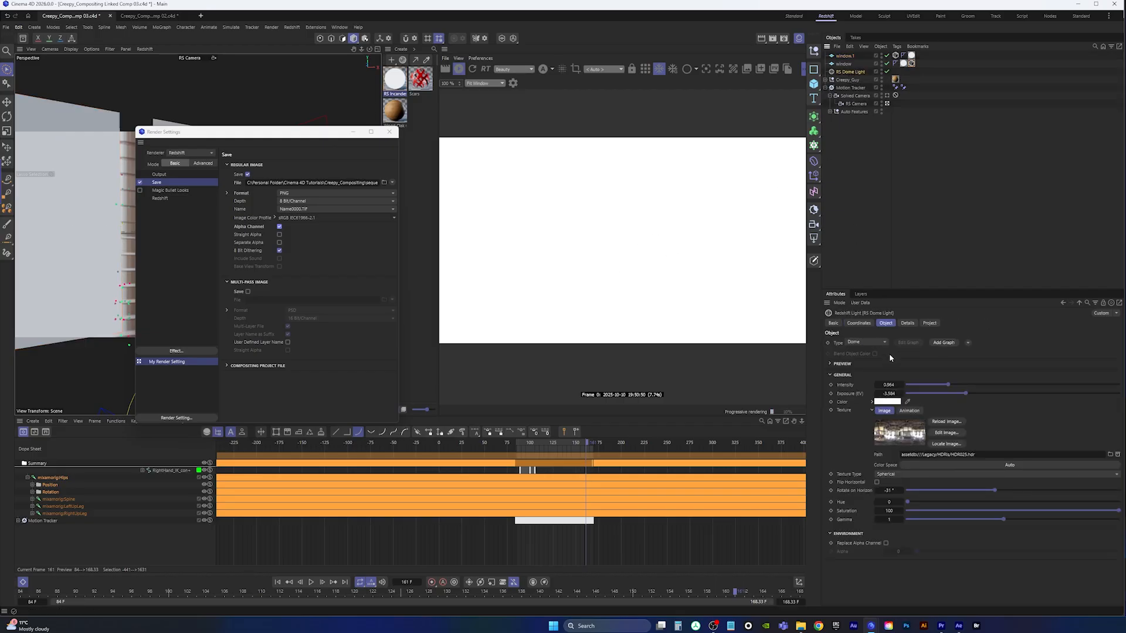
click(855, 103)
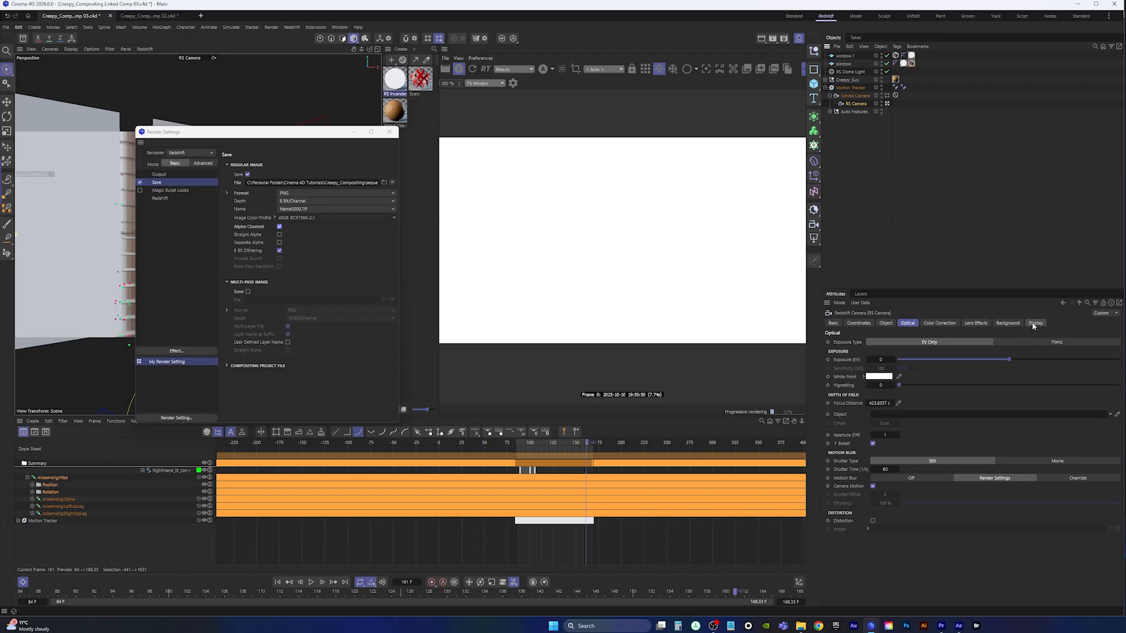
click(1008, 324)
click(925, 343)
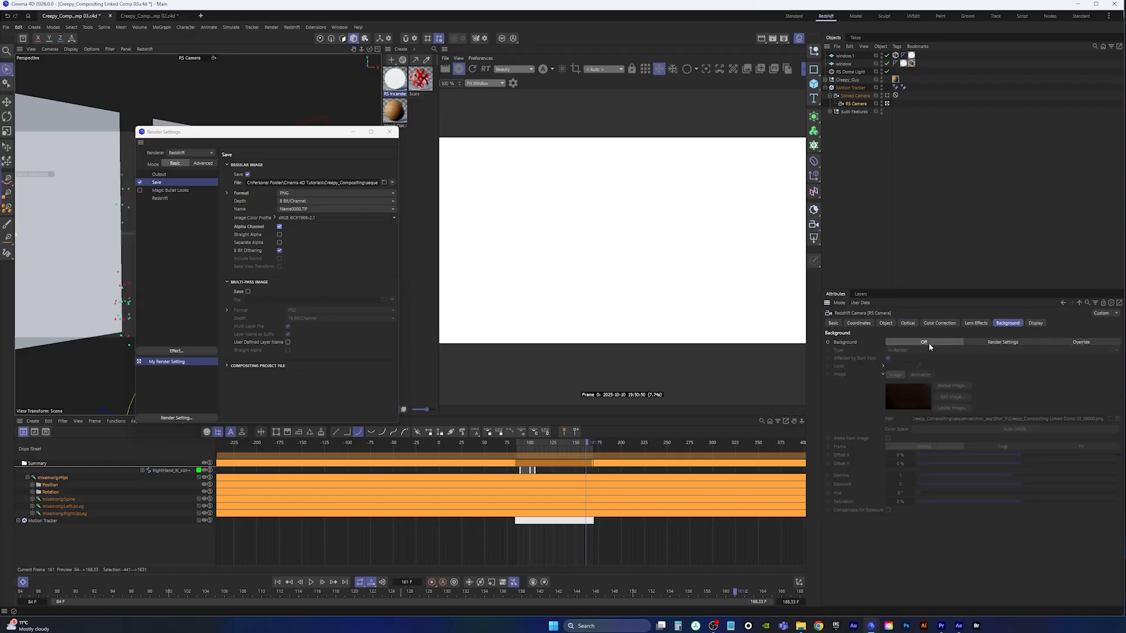
Raise the RS Dome Light's camera contribution to 1 to compare the background, and return it to 0.
click(850, 72)
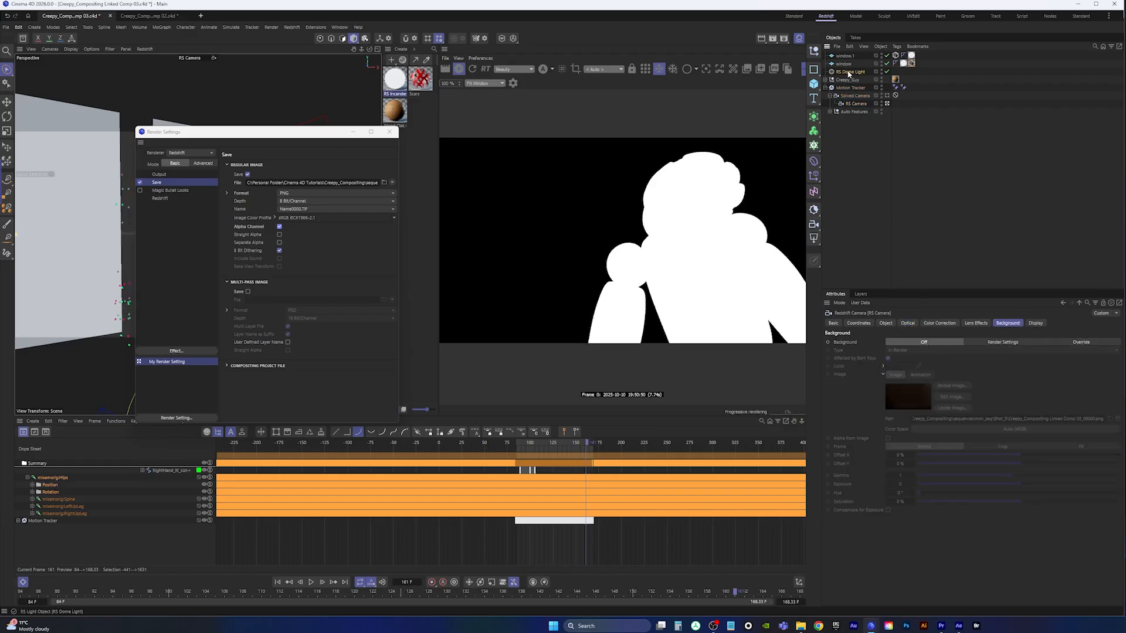
click(907, 323)
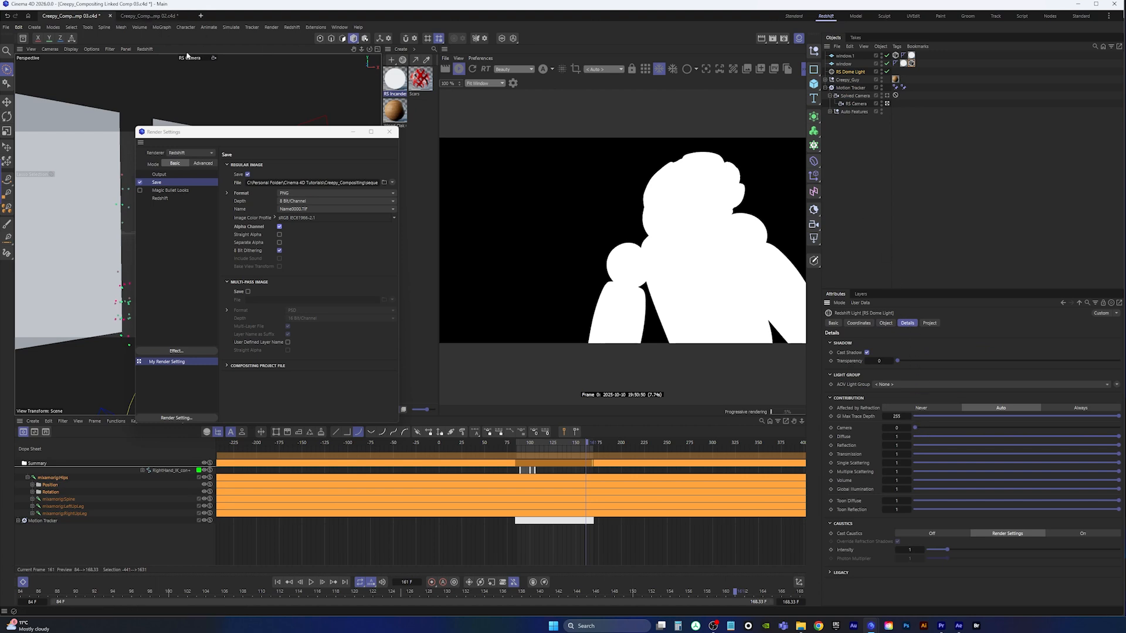
drag(917, 428, 1119, 431)
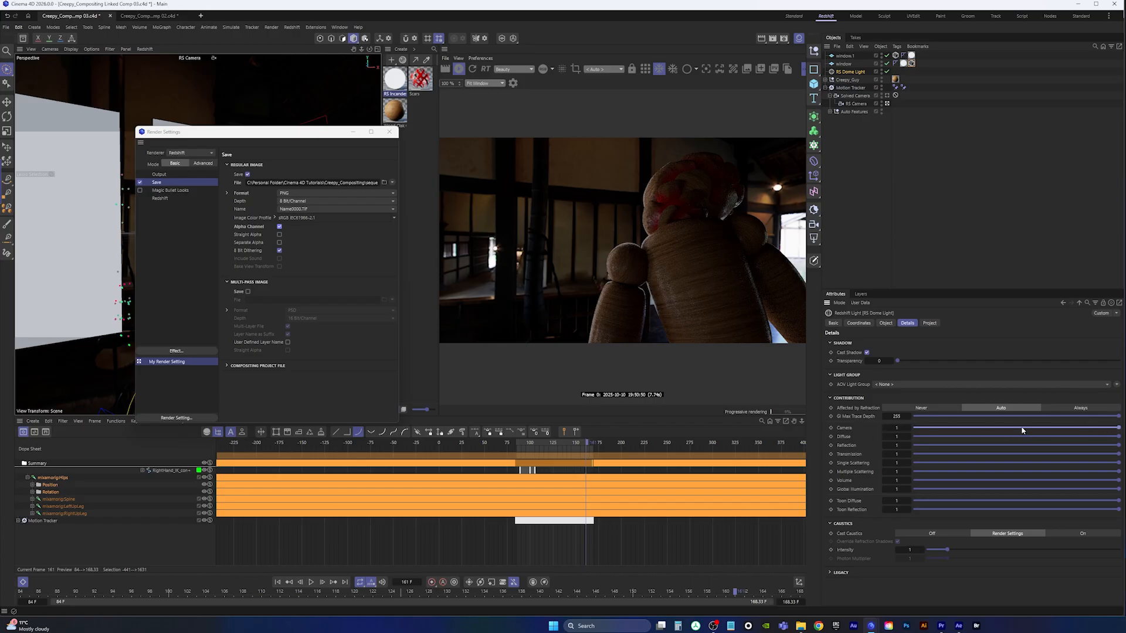
drag(1020, 432, 912, 430)
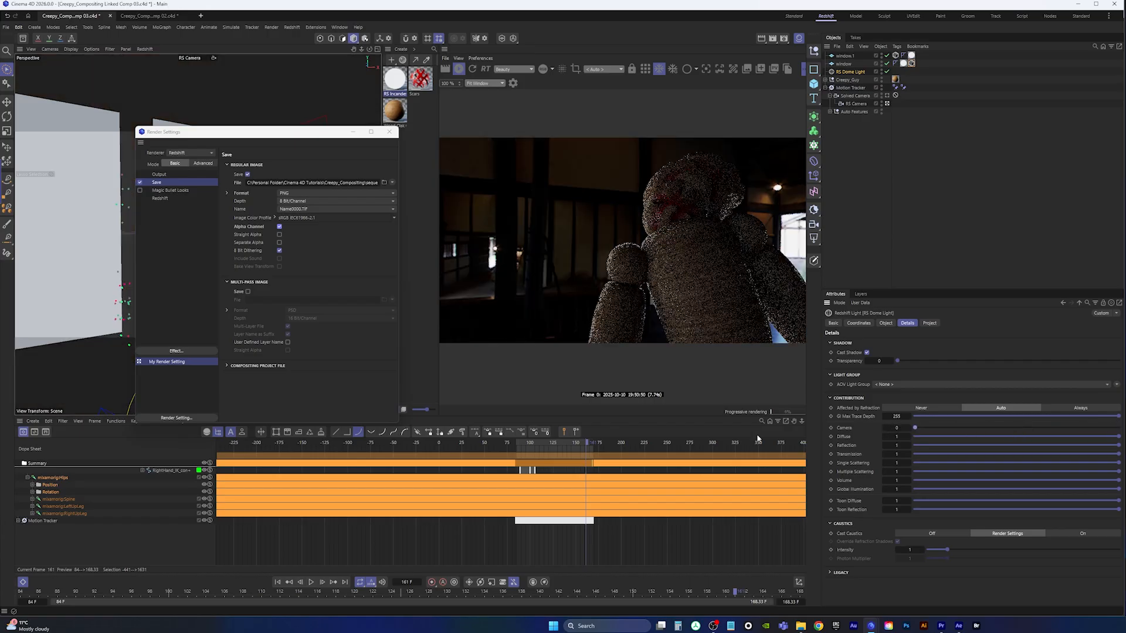
Check the character's alpha matte in the render view, return to the colour channels and stop the live render.
click(543, 70)
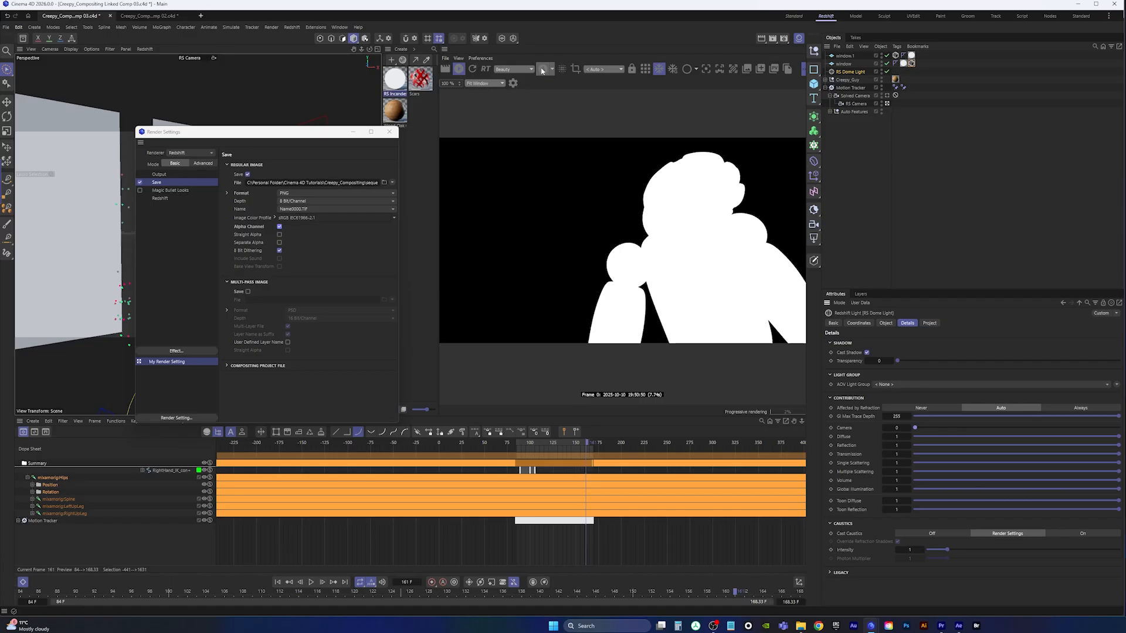
click(543, 69)
click(458, 71)
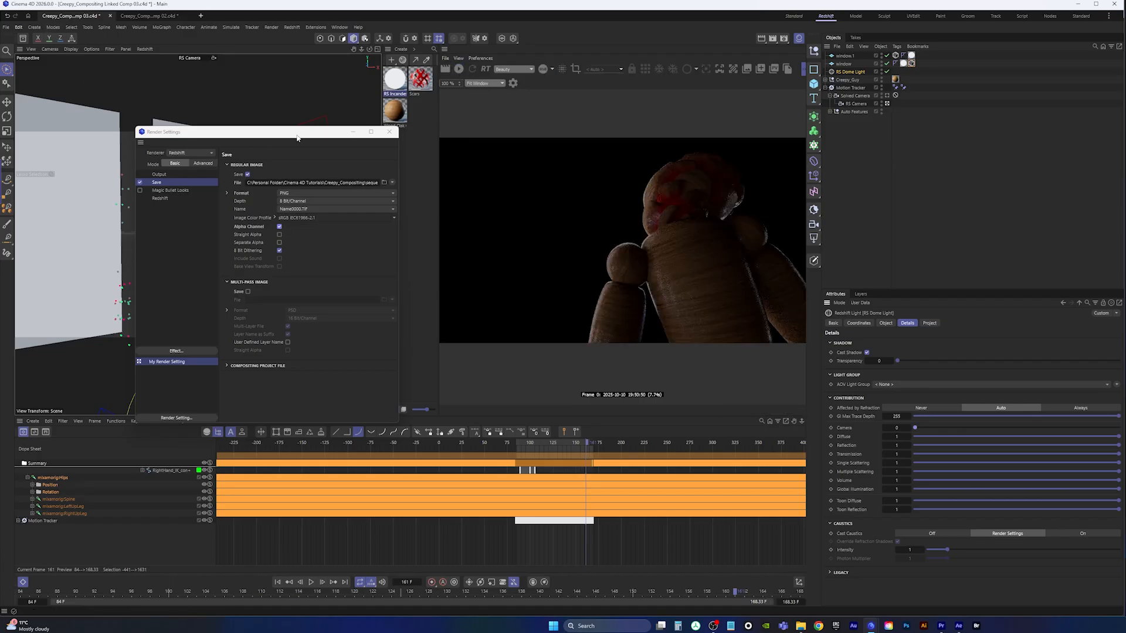
Review the Redshift and Output render settings, close them and save the Comp 03 scene.
drag(297, 138, 682, 107)
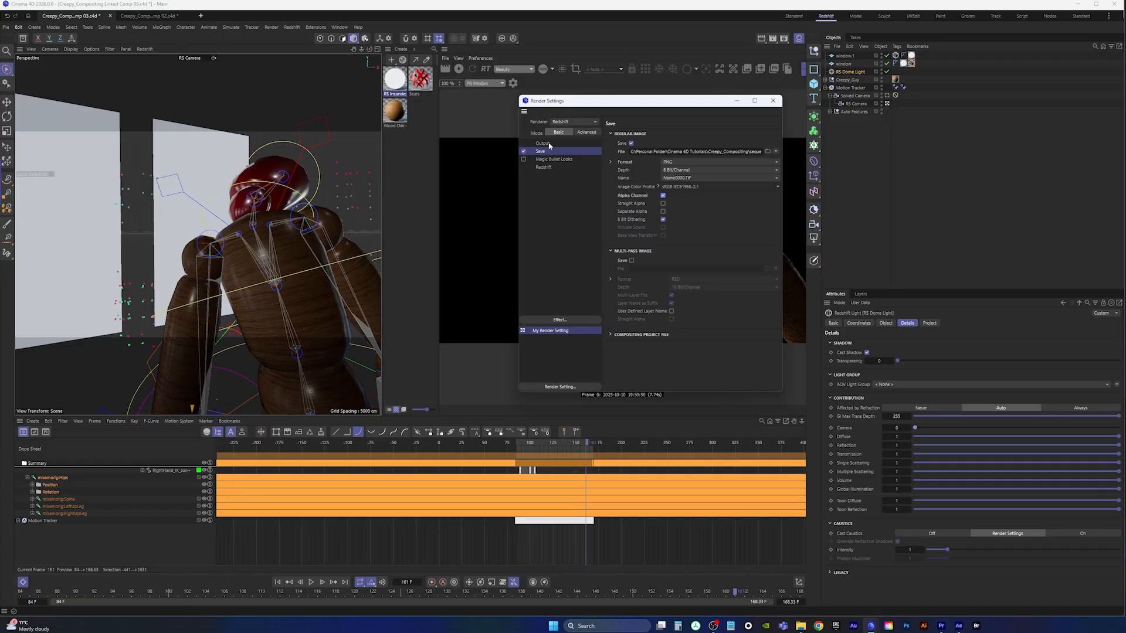
click(545, 168)
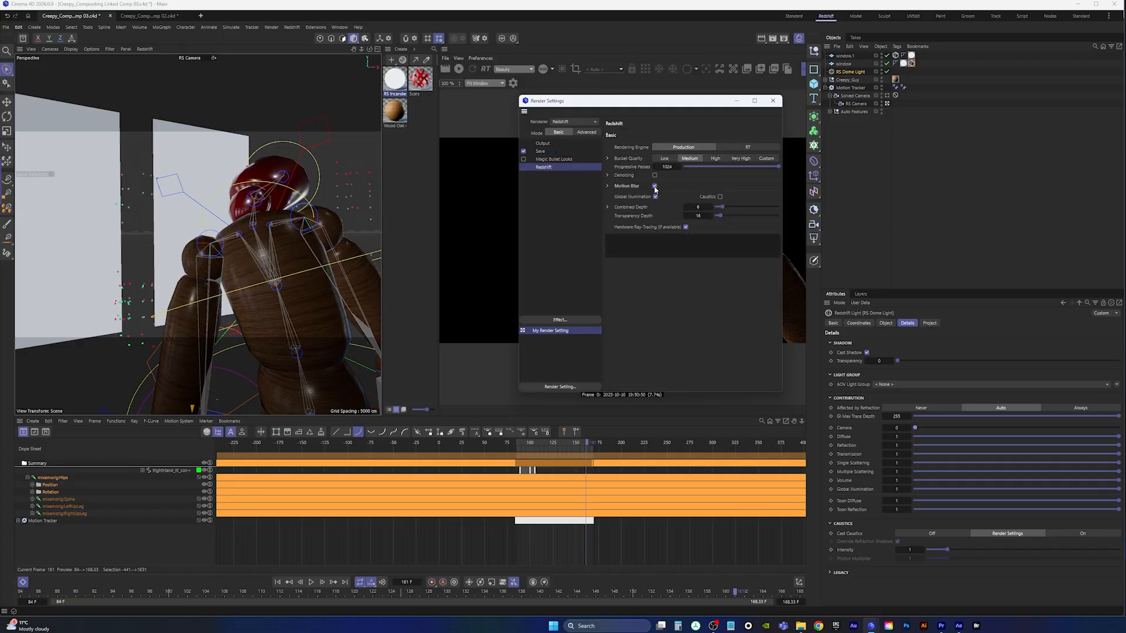
click(542, 143)
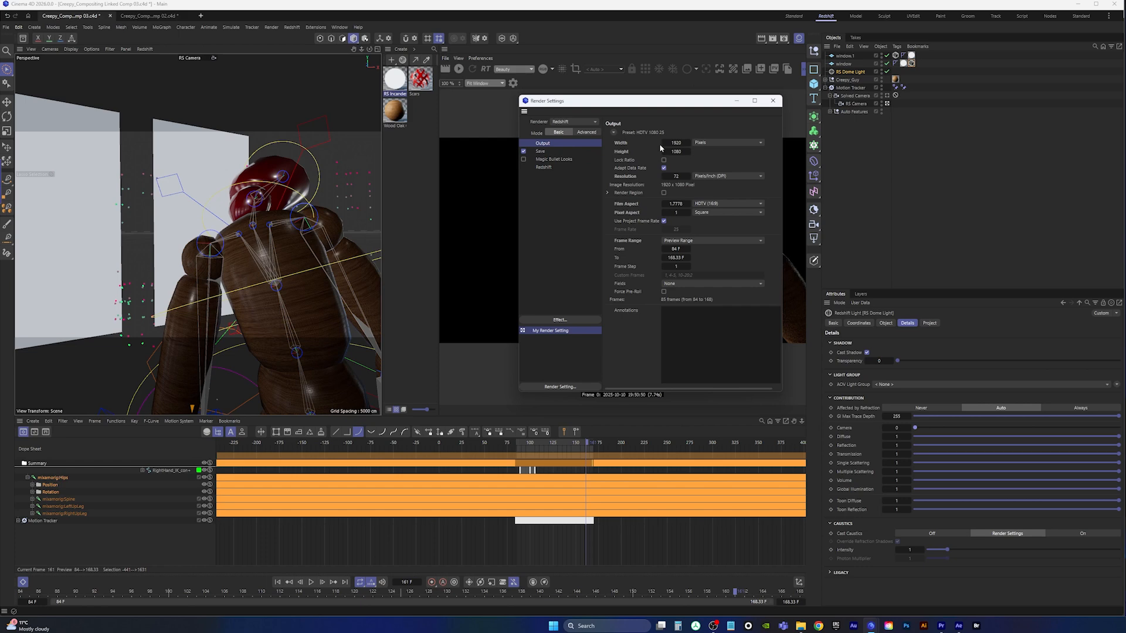
click(773, 101)
click(6, 27)
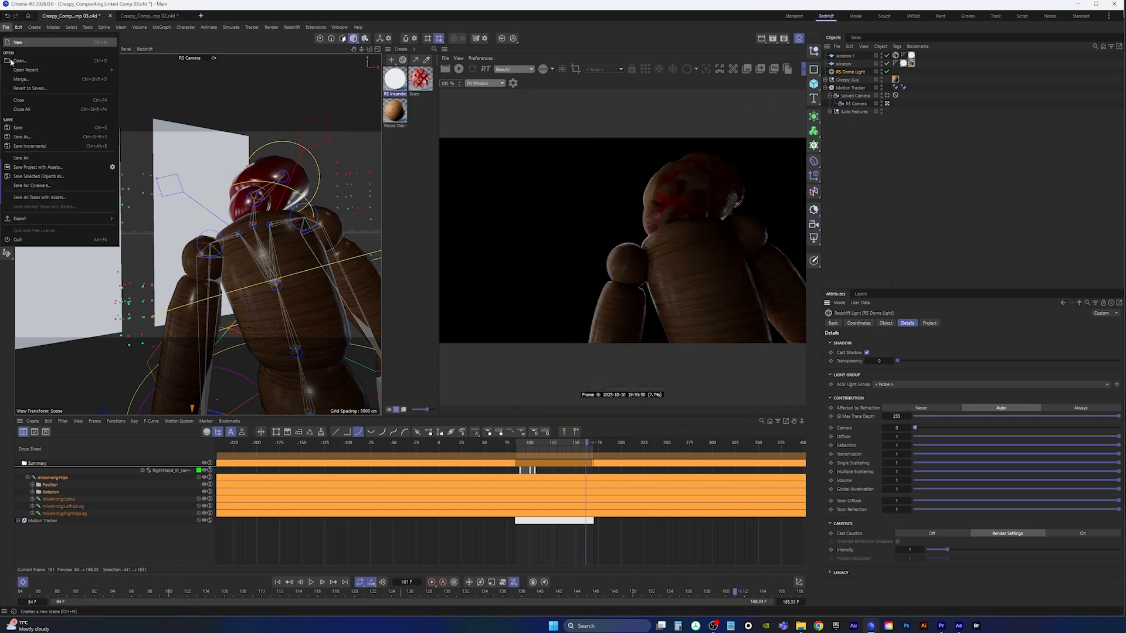
click(18, 128)
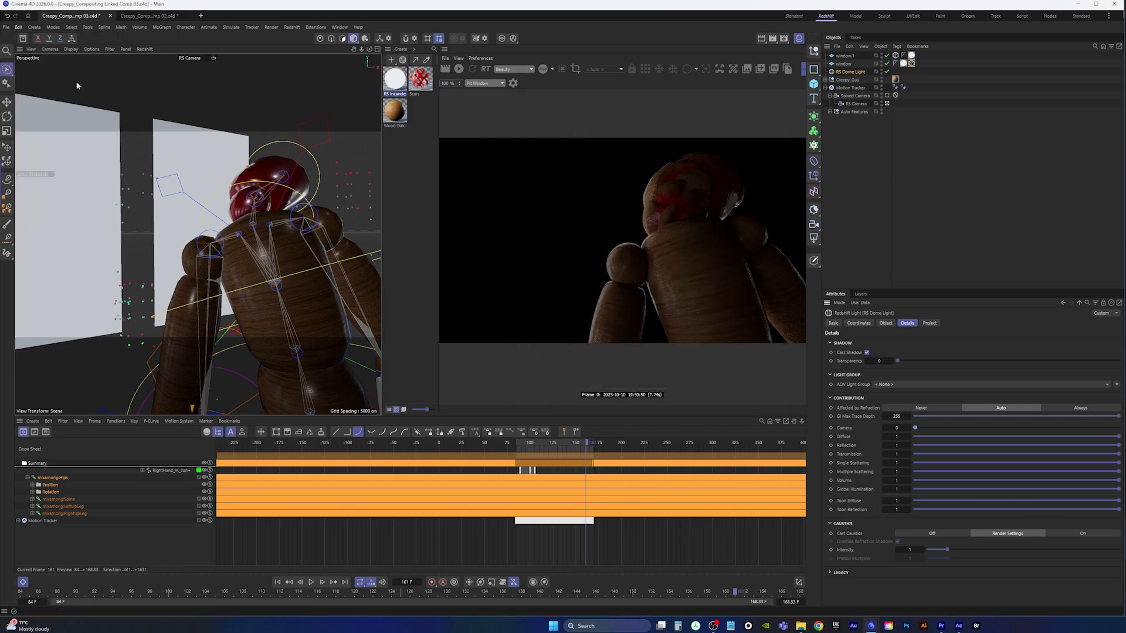
Switch to the Creepy_Compositing Linked Comp 02 scene and close it without saving its changes.
click(154, 16)
click(193, 16)
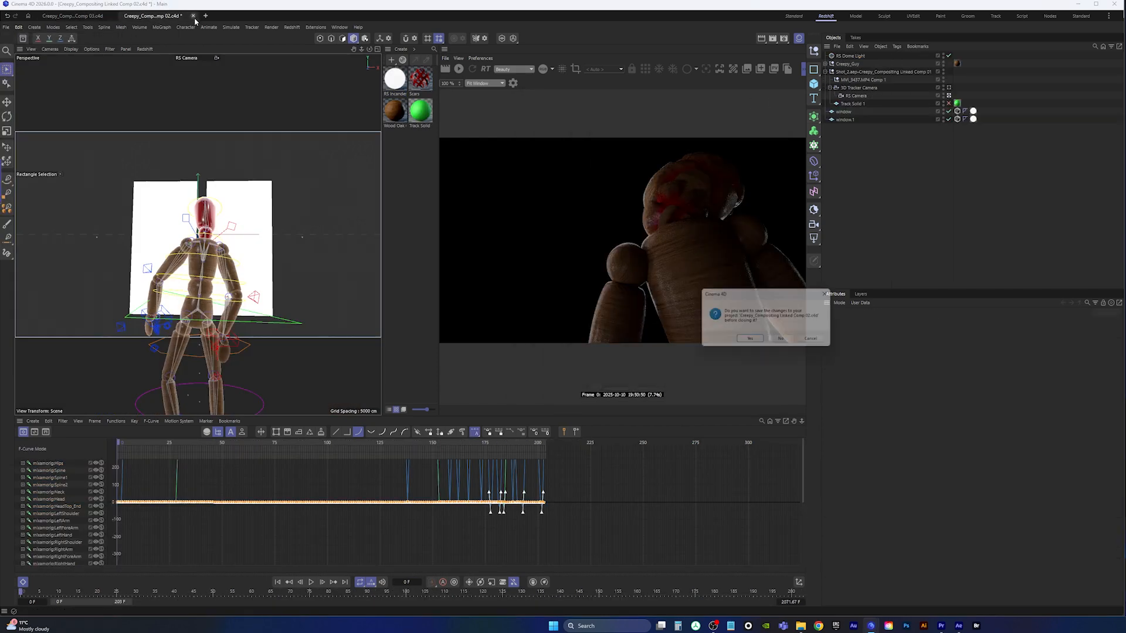
click(784, 341)
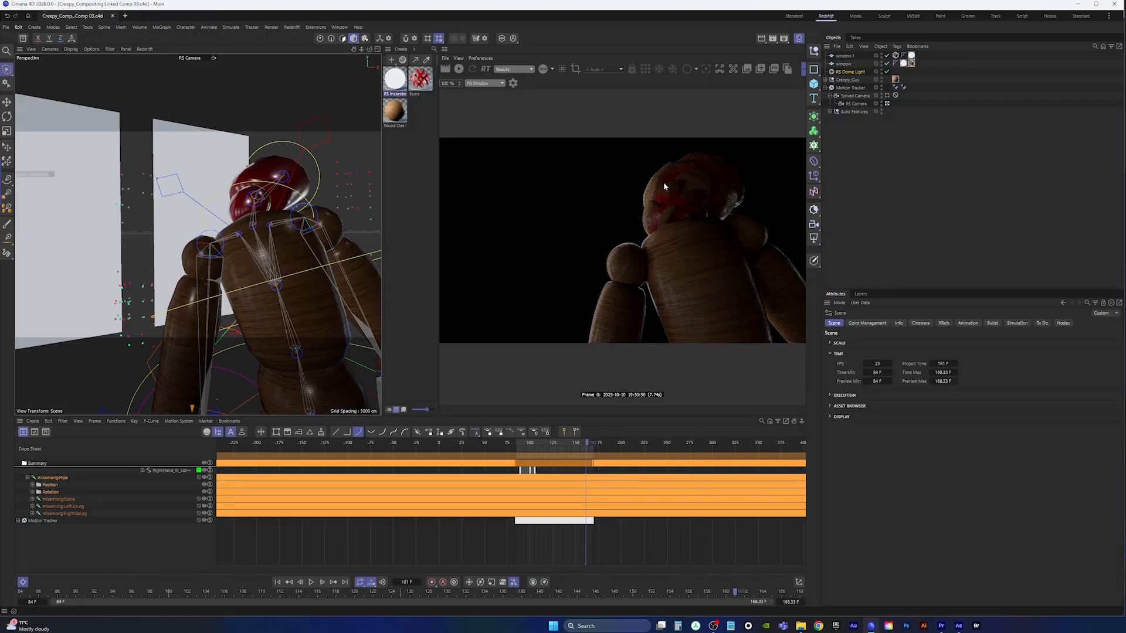
Run the live Redshift render and play the animation from the first frame, pausing to check the character's lighting at several points.
click(459, 68)
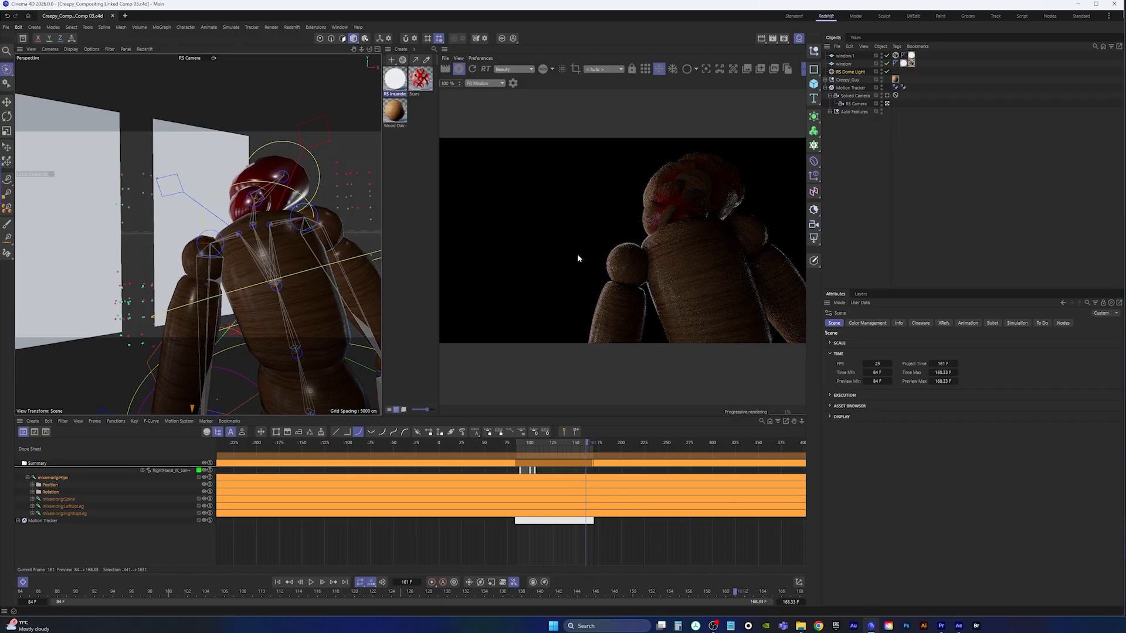
click(278, 583)
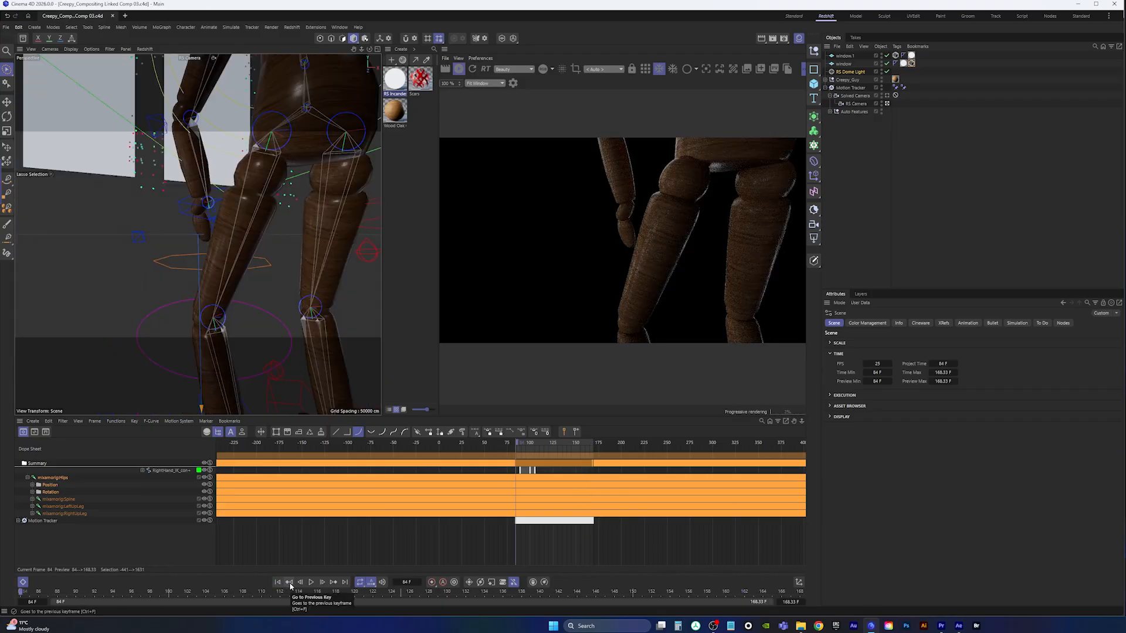
click(311, 582)
click(311, 584)
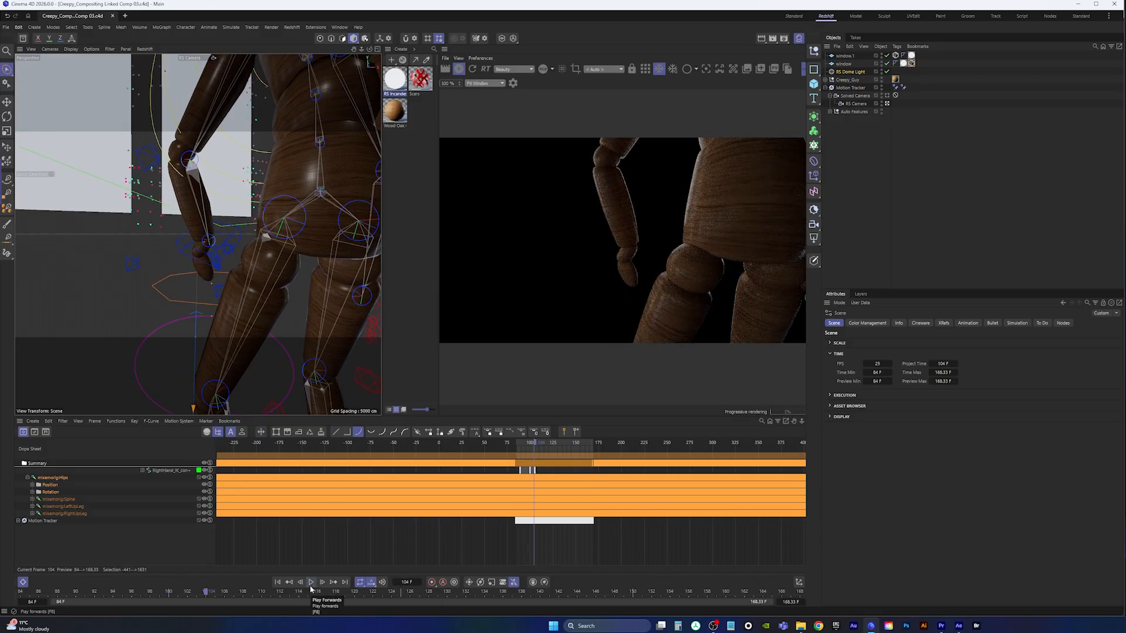
click(310, 584)
click(311, 584)
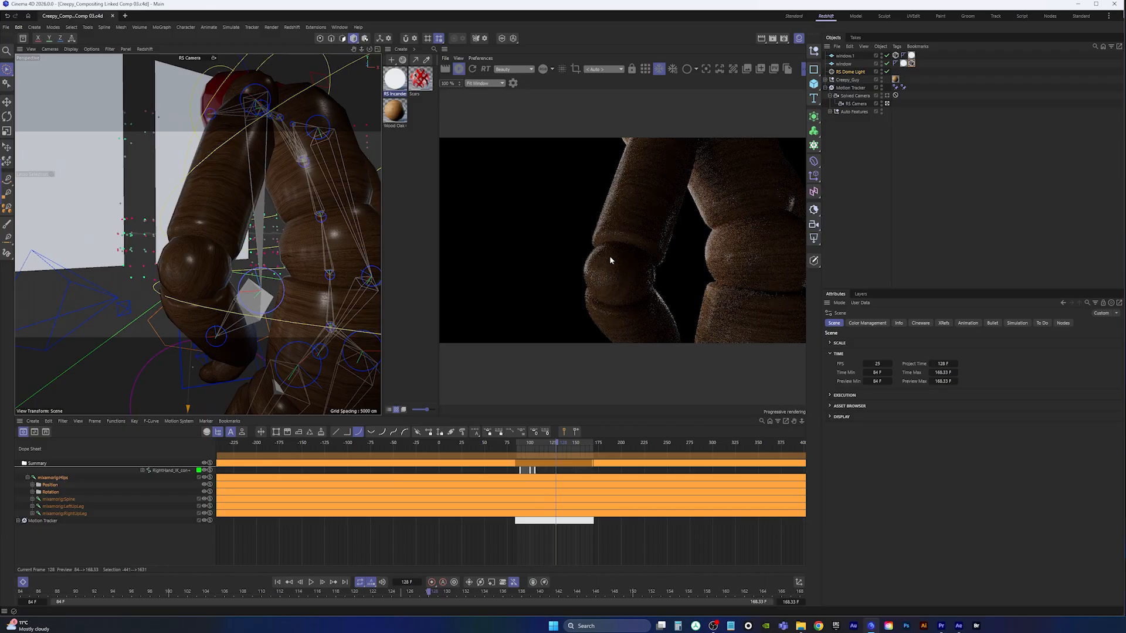
click(311, 583)
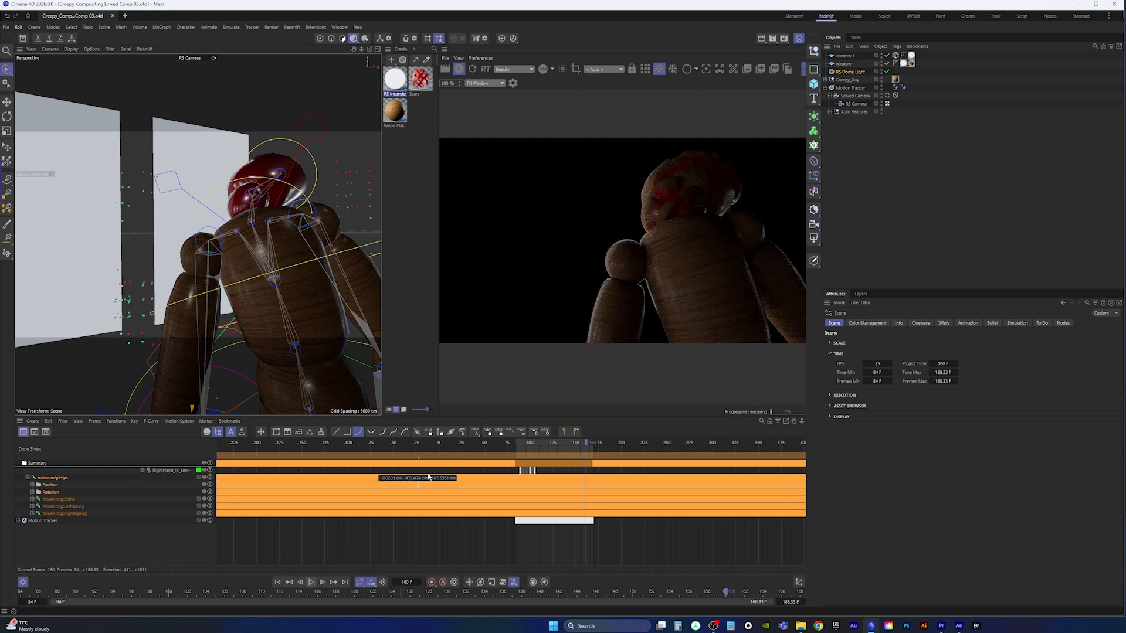
Lower the Scars material's coat weight to about 0.378 to reduce the shine on the head.
click(420, 82)
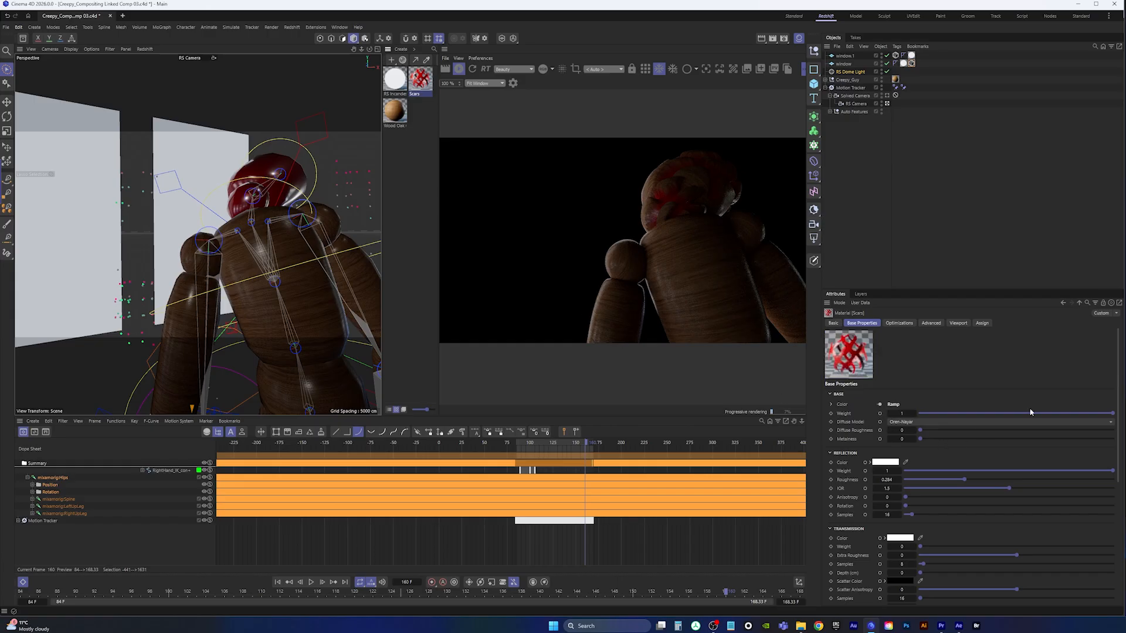
drag(1116, 366, 1113, 488)
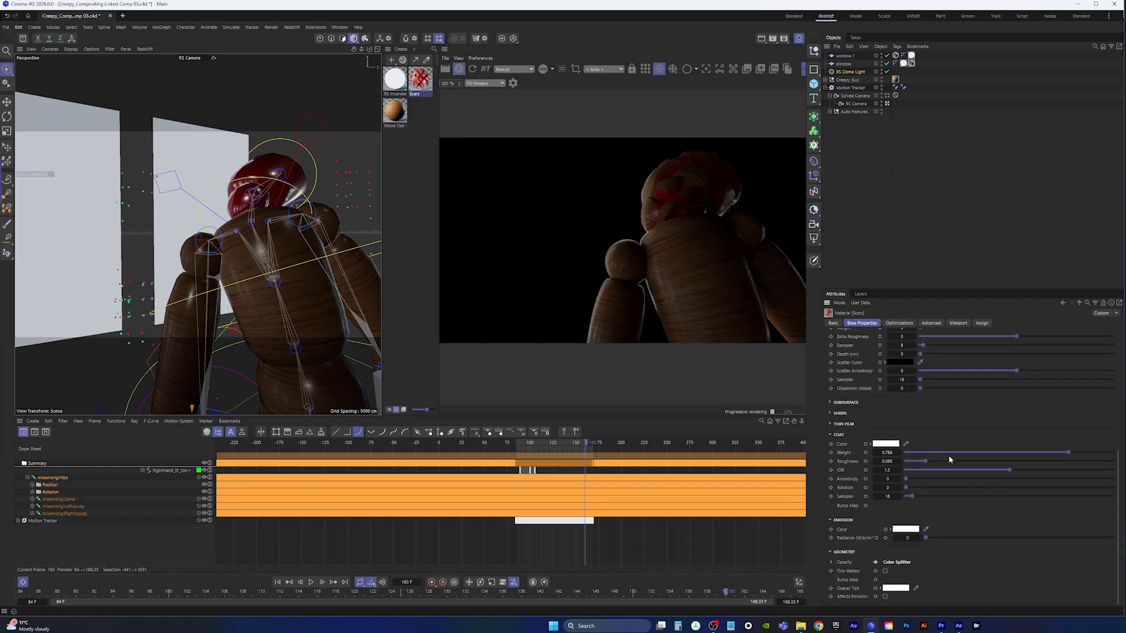
click(987, 453)
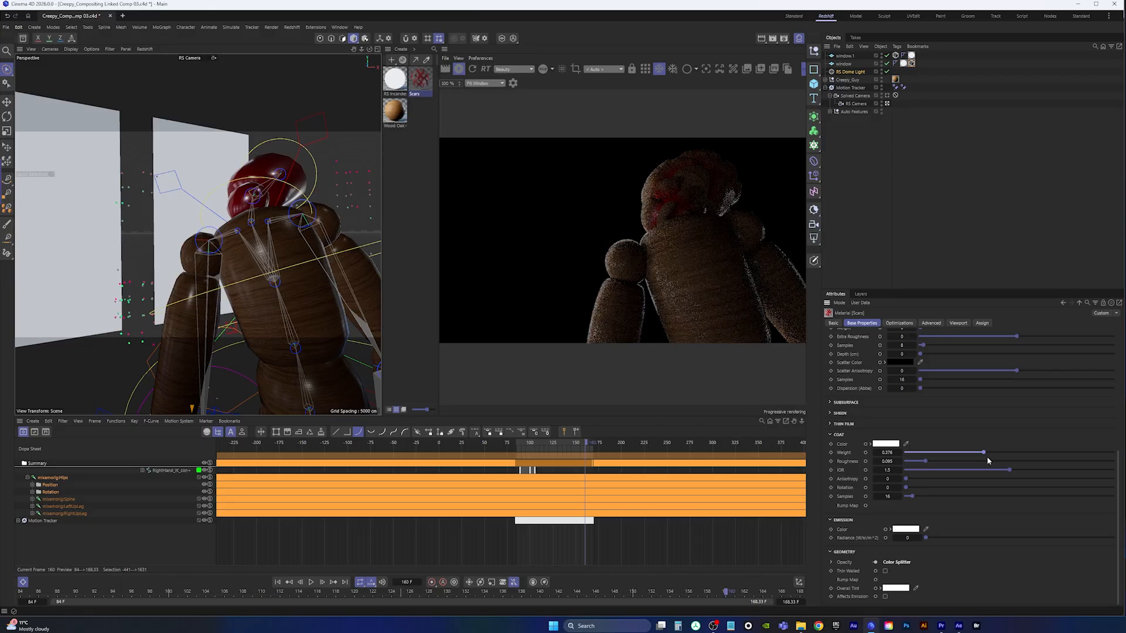
Give the Scars material a bright red subsurface colour with a subsurface weight of 0.287.
drag(1115, 475, 1123, 419)
click(830, 495)
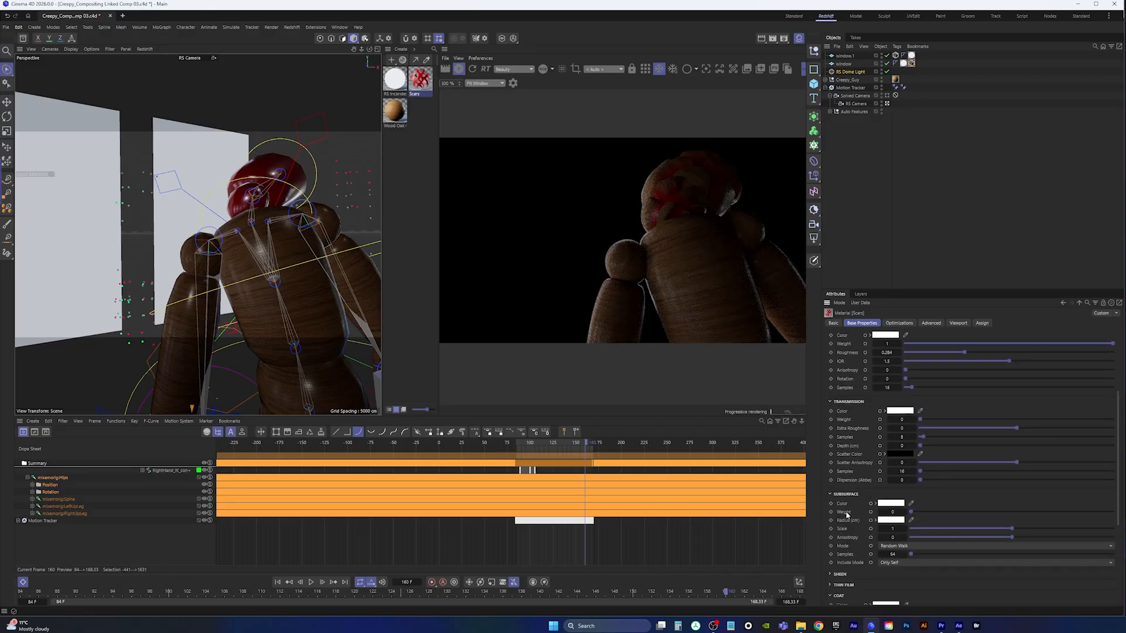
click(988, 514)
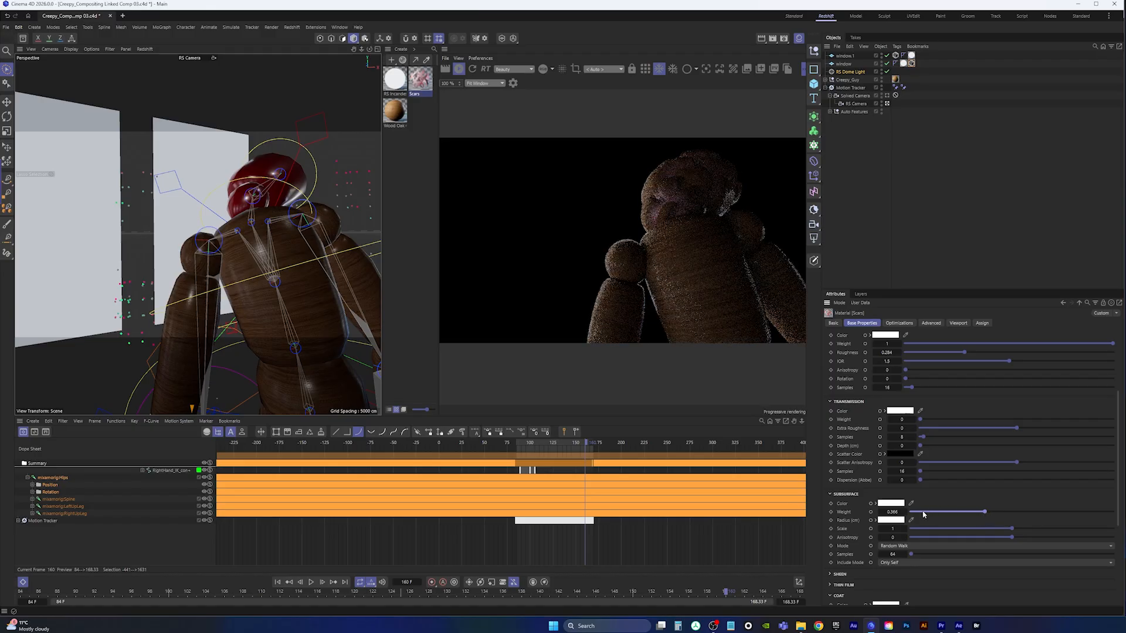
click(892, 505)
click(861, 550)
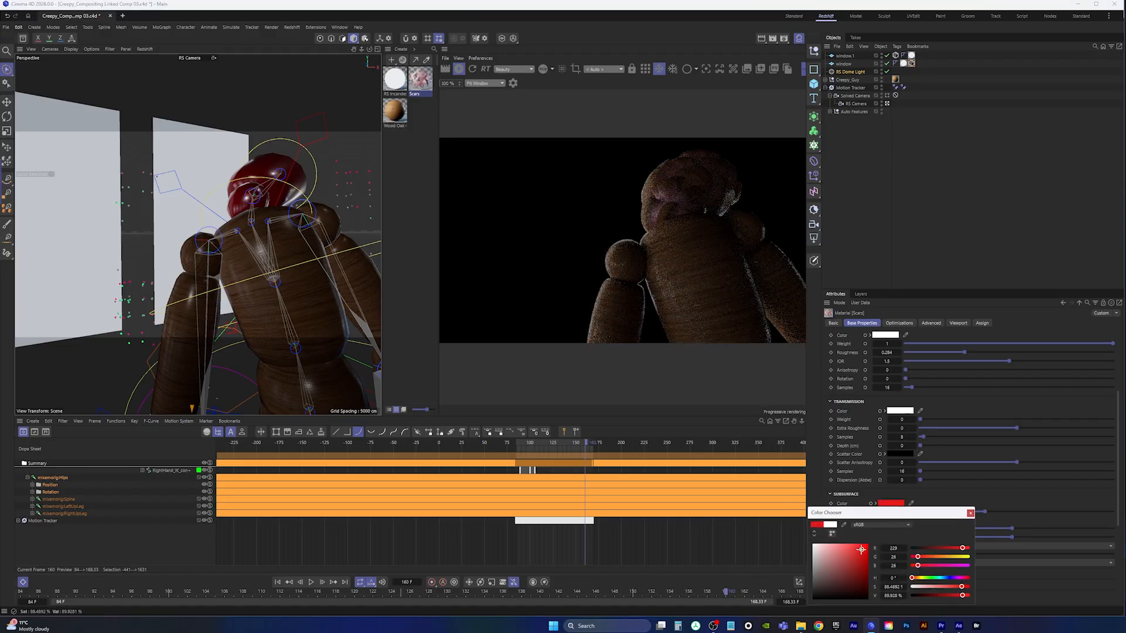
click(971, 514)
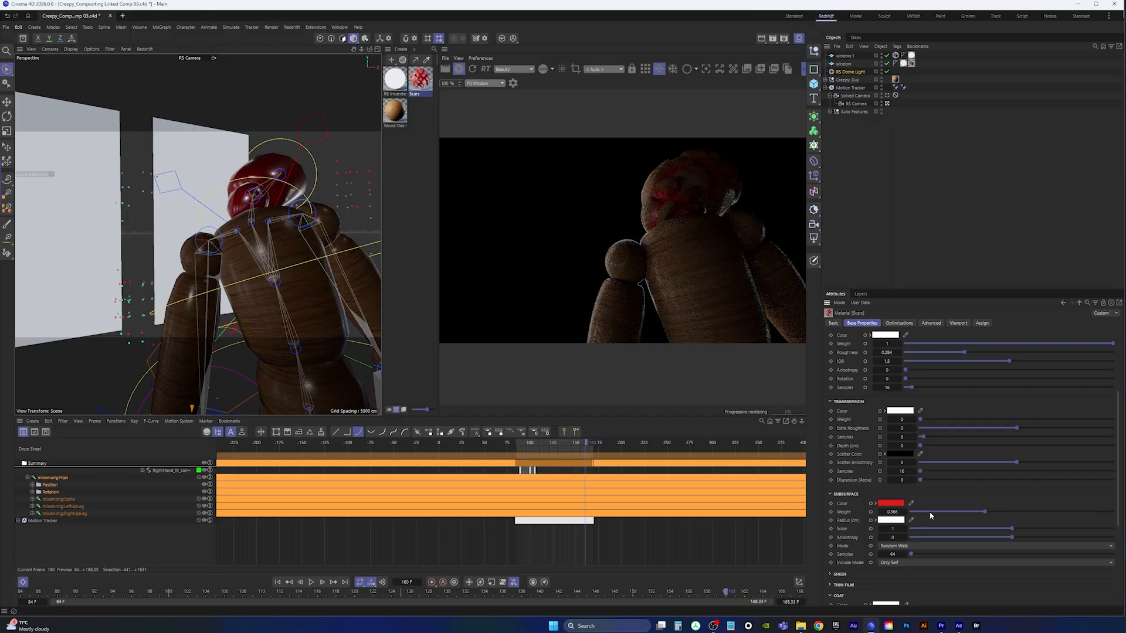
drag(929, 513, 818, 508)
click(969, 512)
Save the Comp 03 scene, return to frame 84 and render the animation to the Picture Viewer.
click(6, 27)
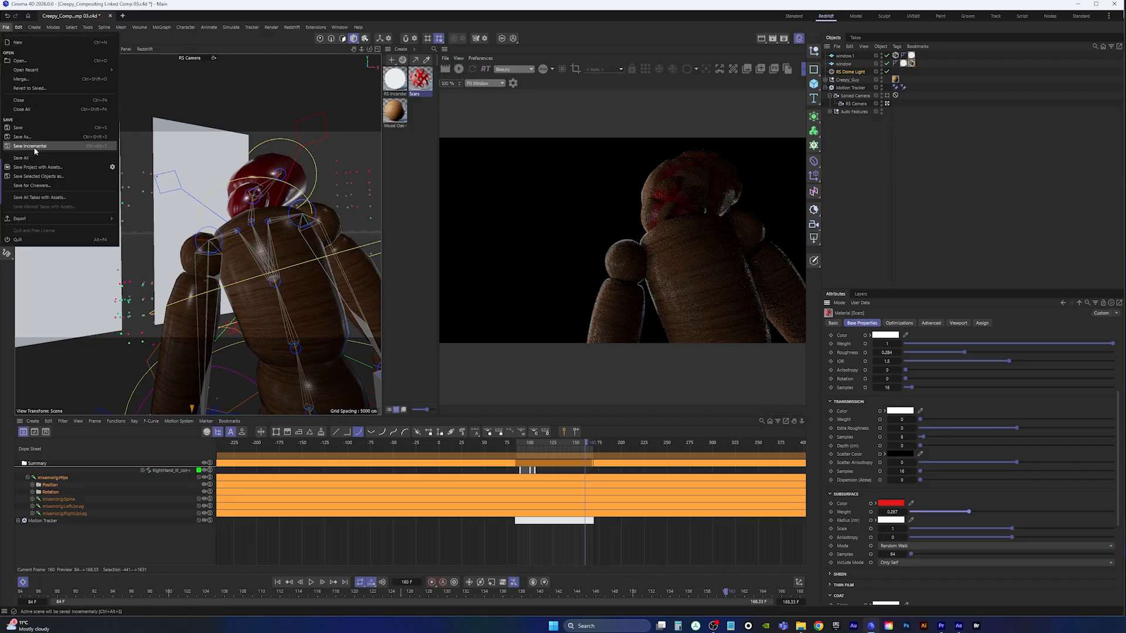
click(34, 128)
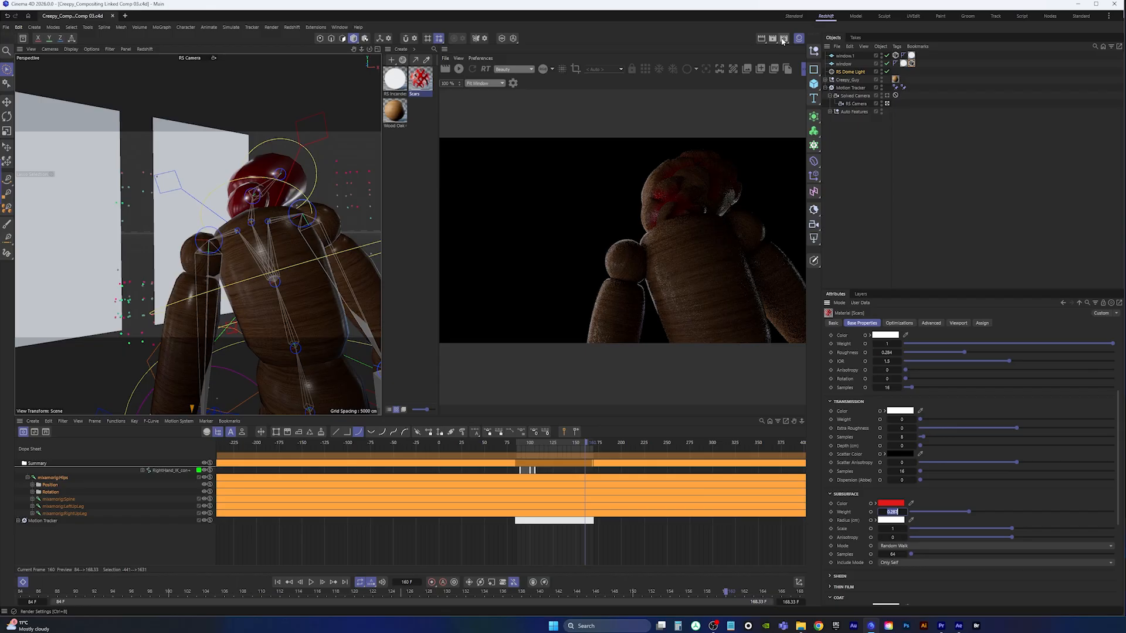
click(277, 582)
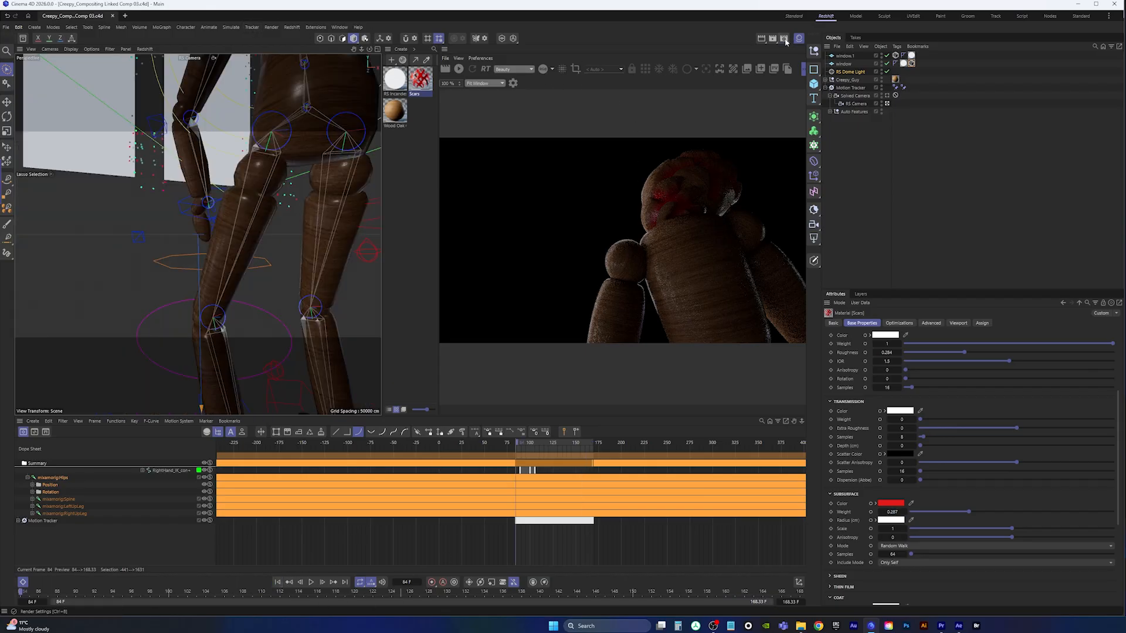
click(860, 155)
click(772, 38)
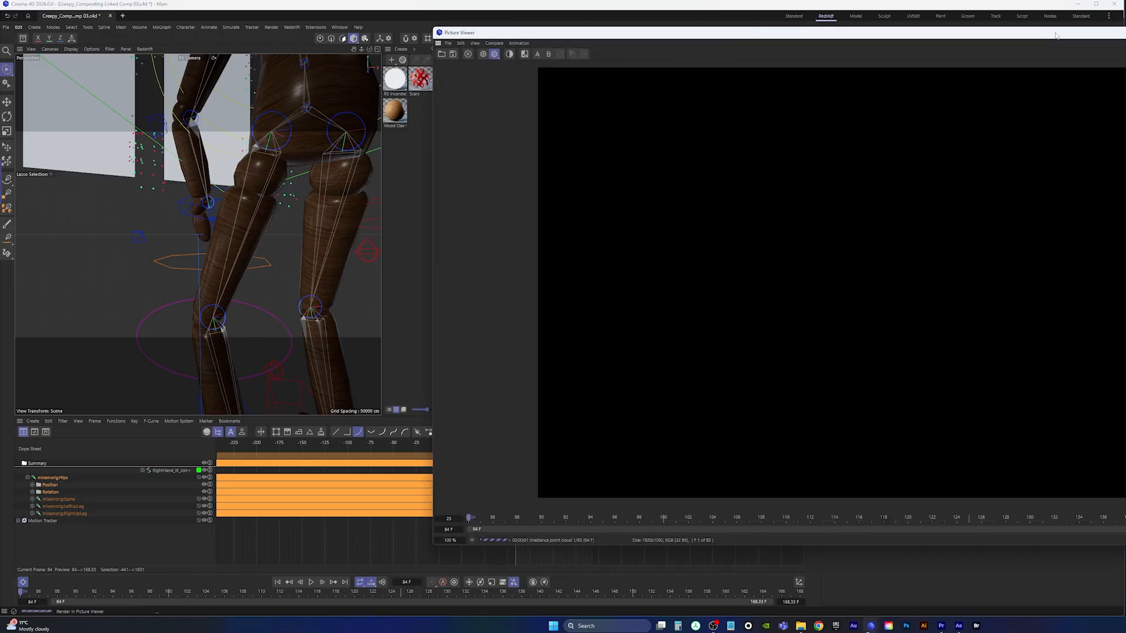
drag(1055, 34, 633, 54)
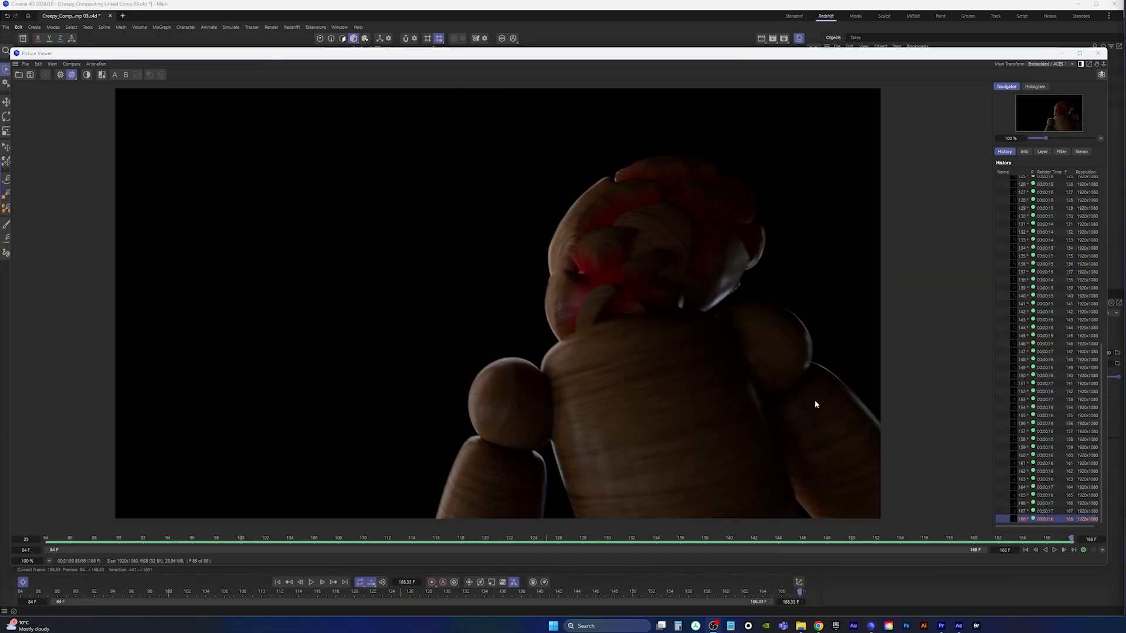
Switch to After Effects and import the Shot_3 render as a PNG sequence starting from Shot_3_0084.
click(950, 607)
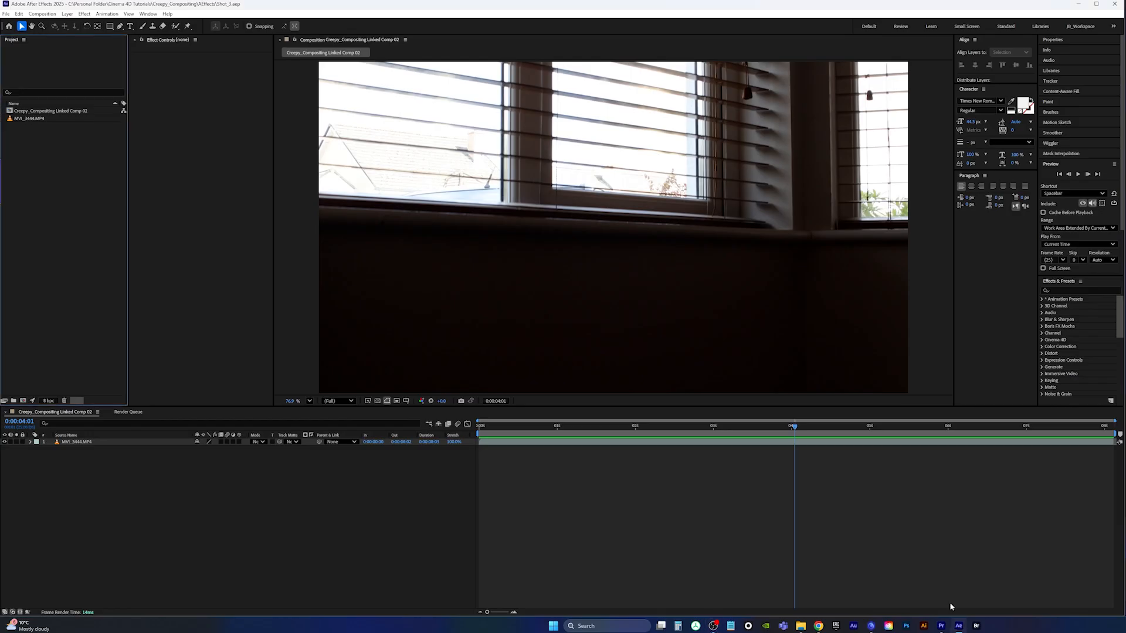
double_click(79, 212)
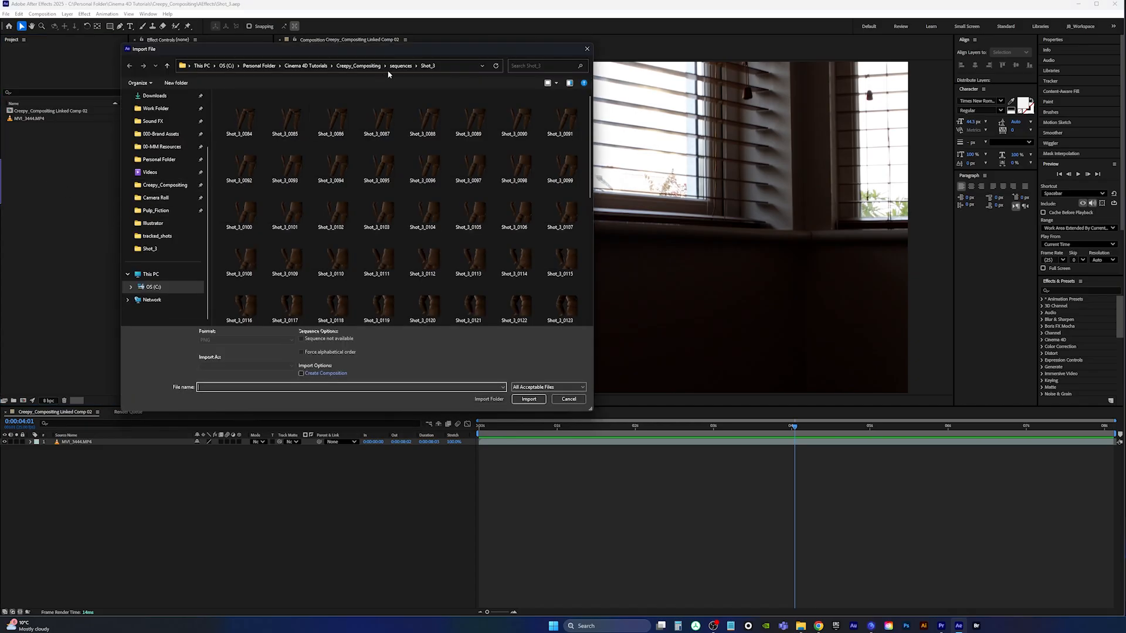
click(246, 125)
click(301, 339)
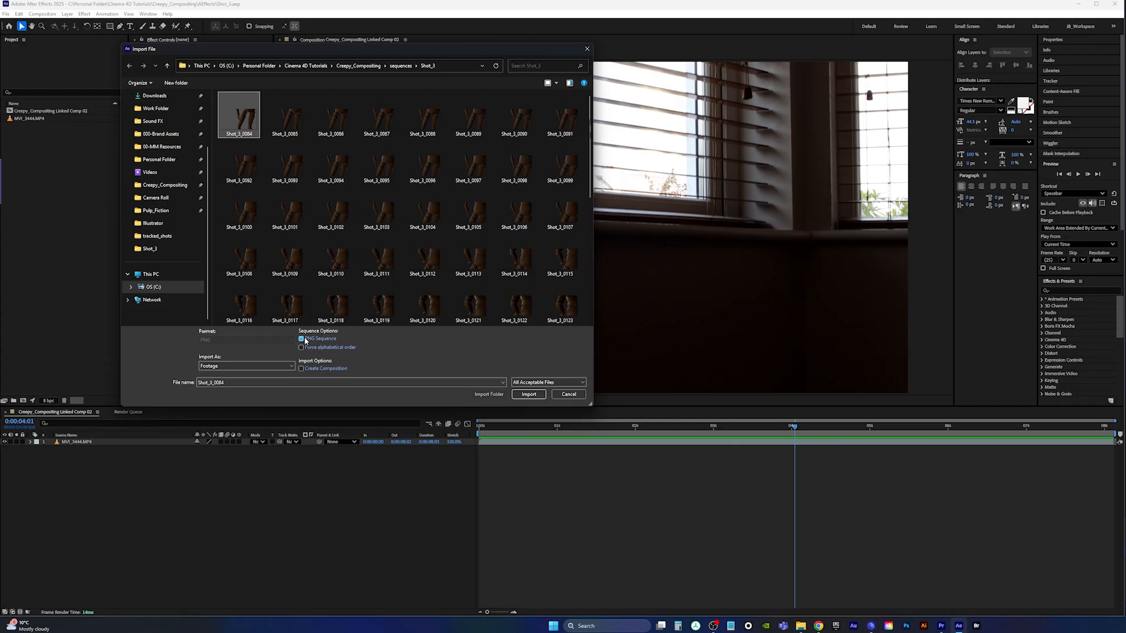
double_click(246, 124)
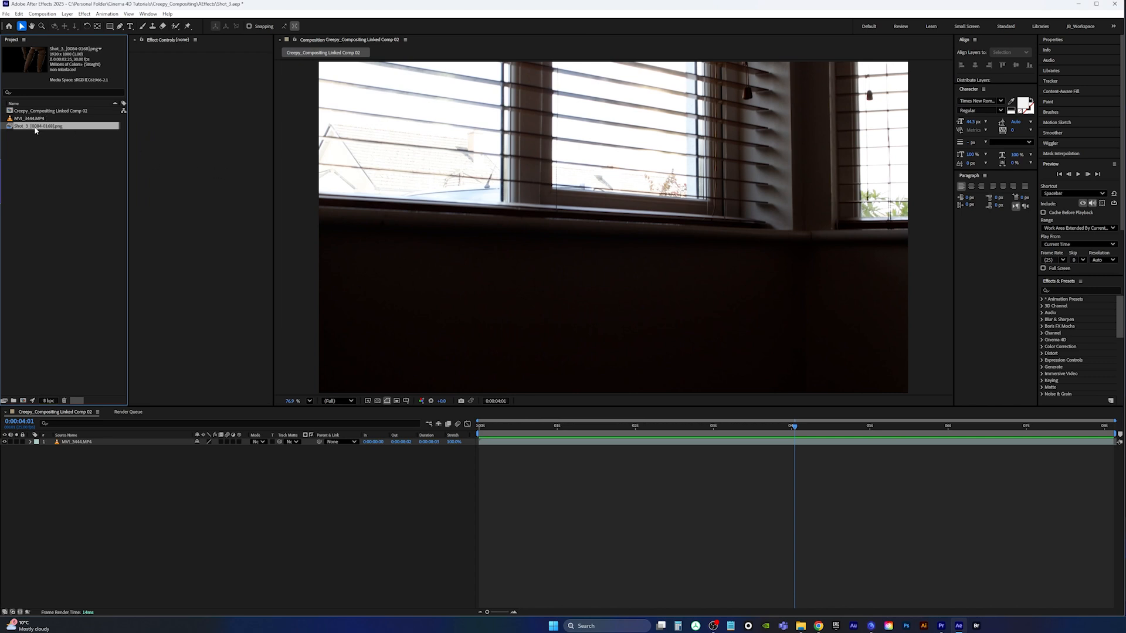
Set the Shot_3 sequence's assumed frame rate to 25 fps and add it above the live-action footage in the composition.
key(ctrl+alt+g)
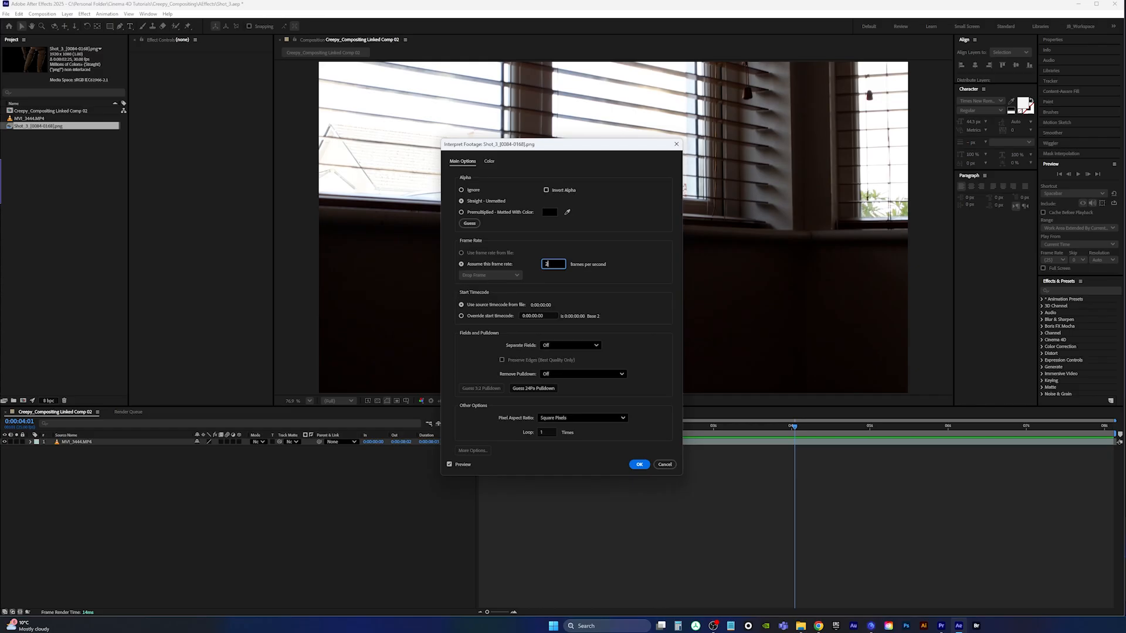
key(Return)
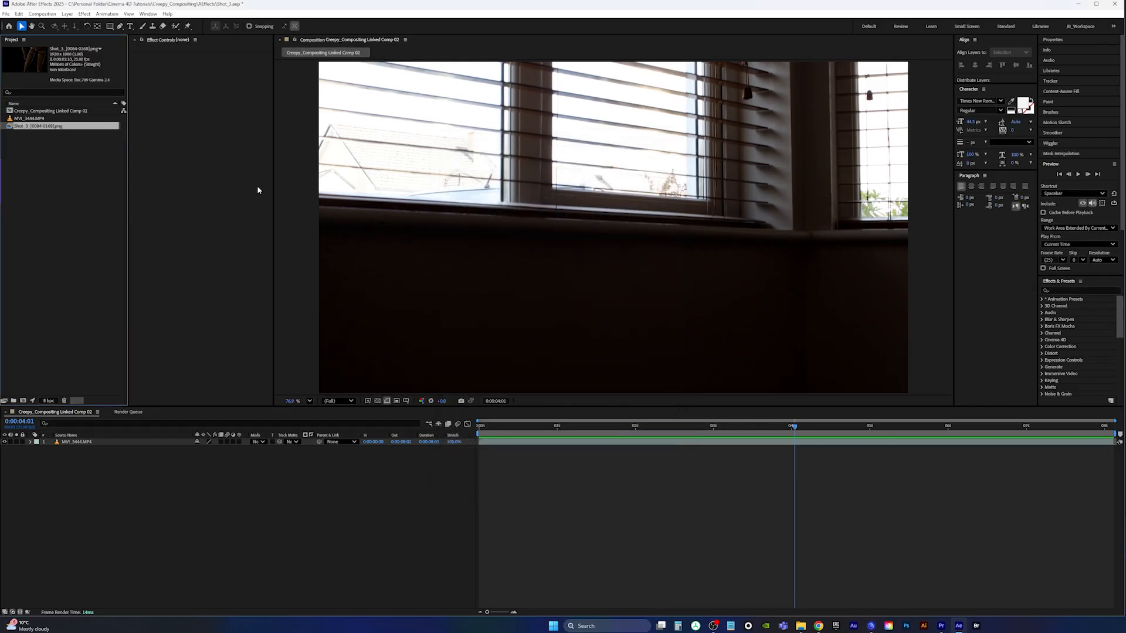
drag(46, 132, 88, 444)
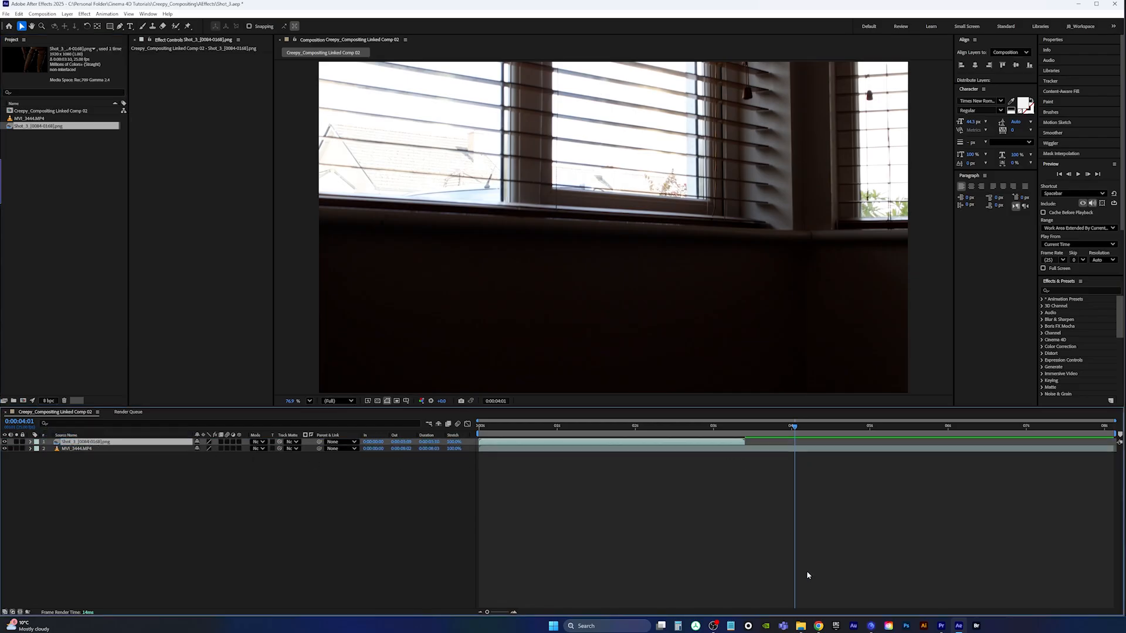
Switch back to Cinema 4D, check the first rendered frame's number in the Picture Viewer history and minimise the viewer.
mouse_move(872, 627)
click(910, 585)
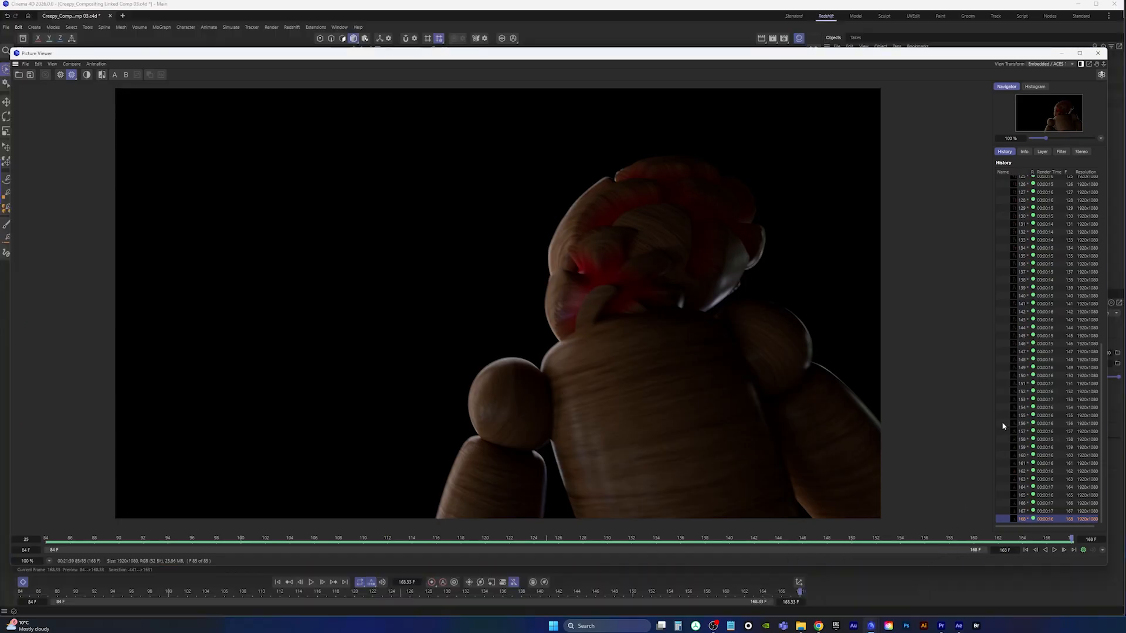
drag(1106, 428, 1104, 207)
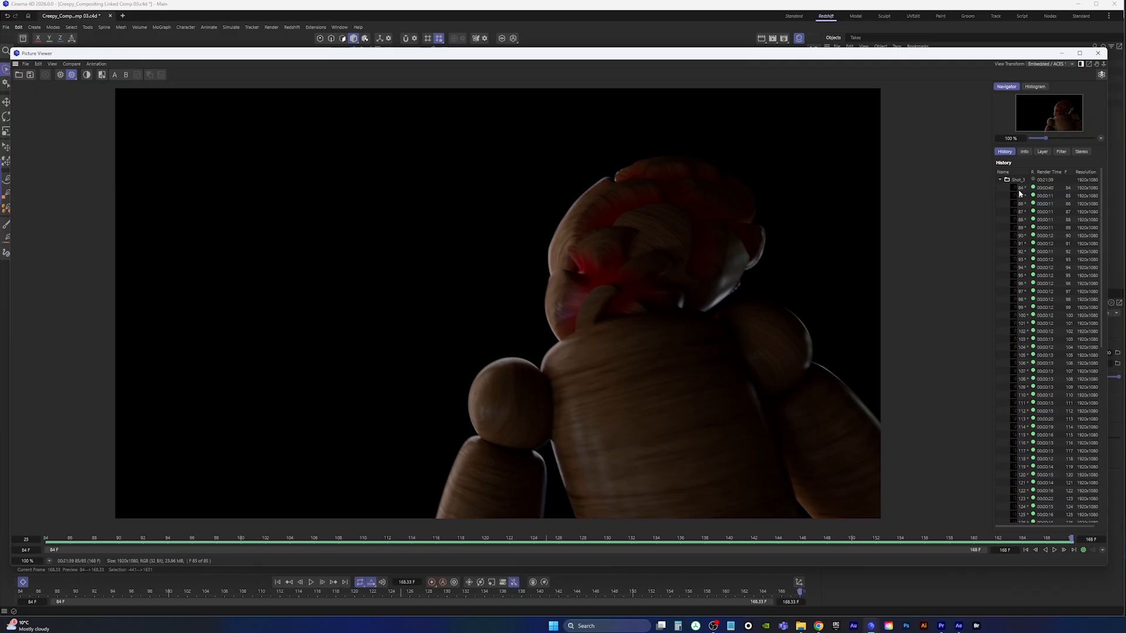
click(1062, 53)
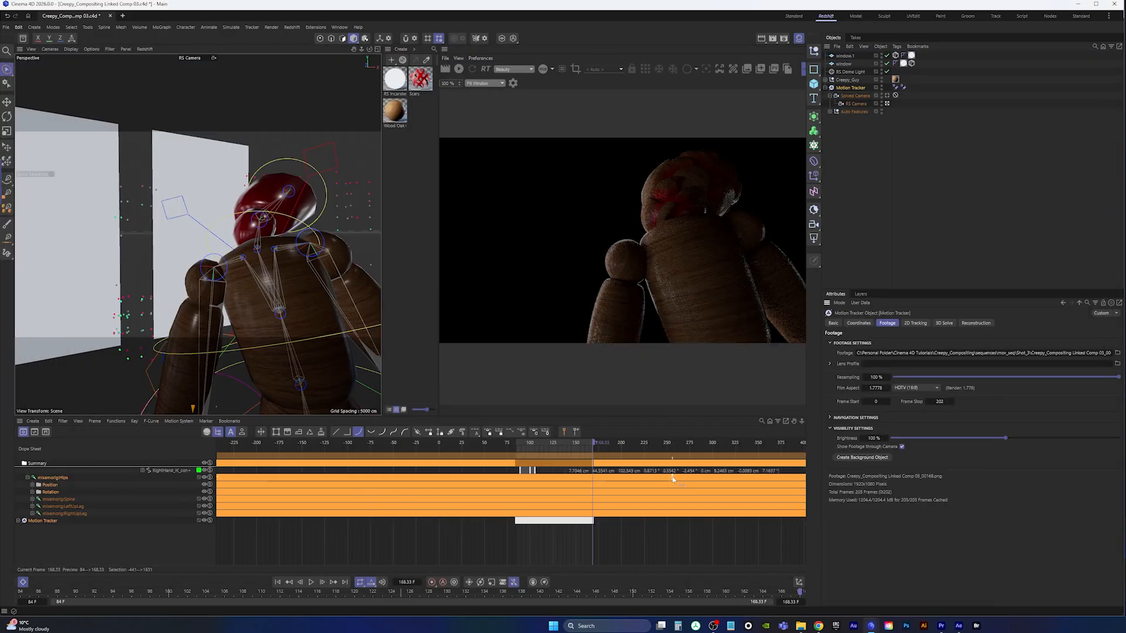
In After Effects, move the Shot_3 sequence layer to start at 0:00:03:09 and preview the composite up to 0:00:06:18.
click(959, 627)
drag(794, 427, 789, 428)
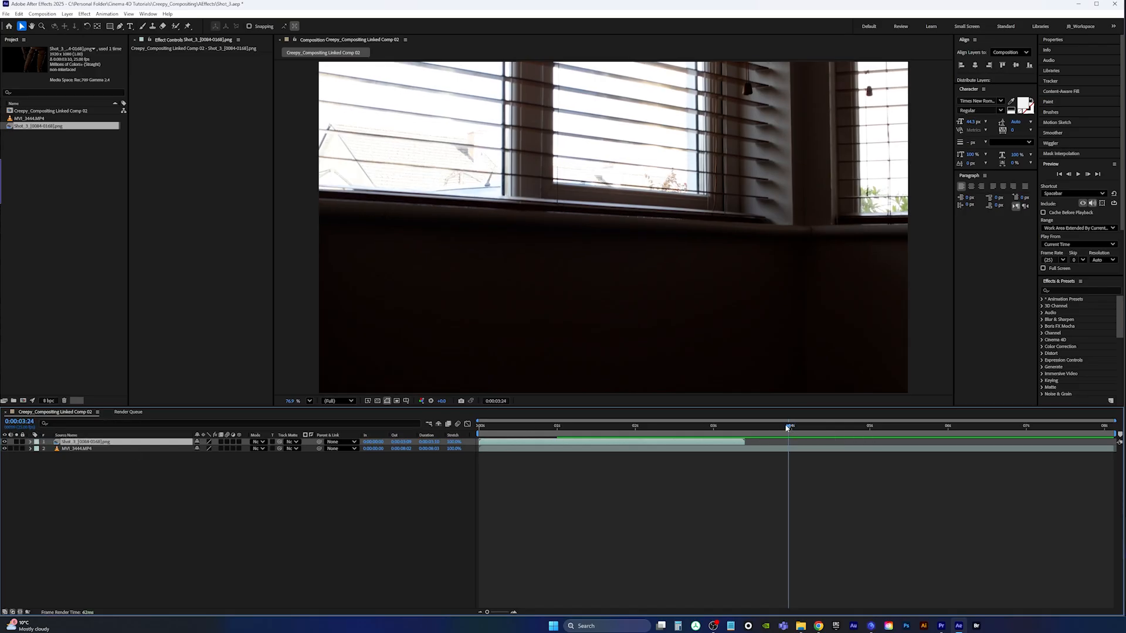
drag(786, 428, 744, 429)
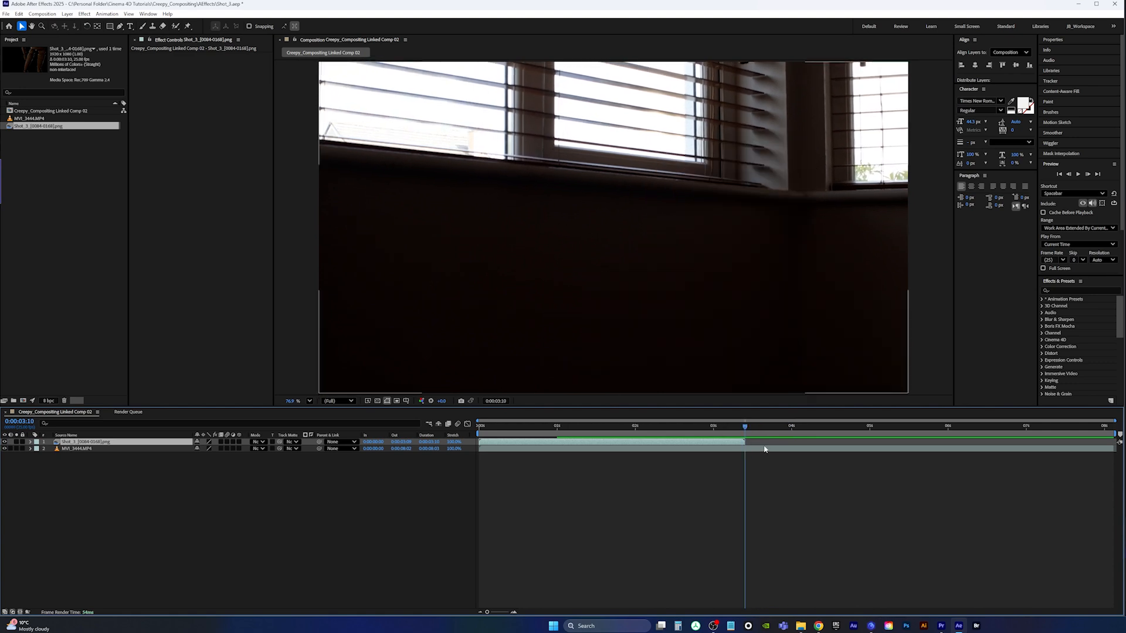
key(Page_Up)
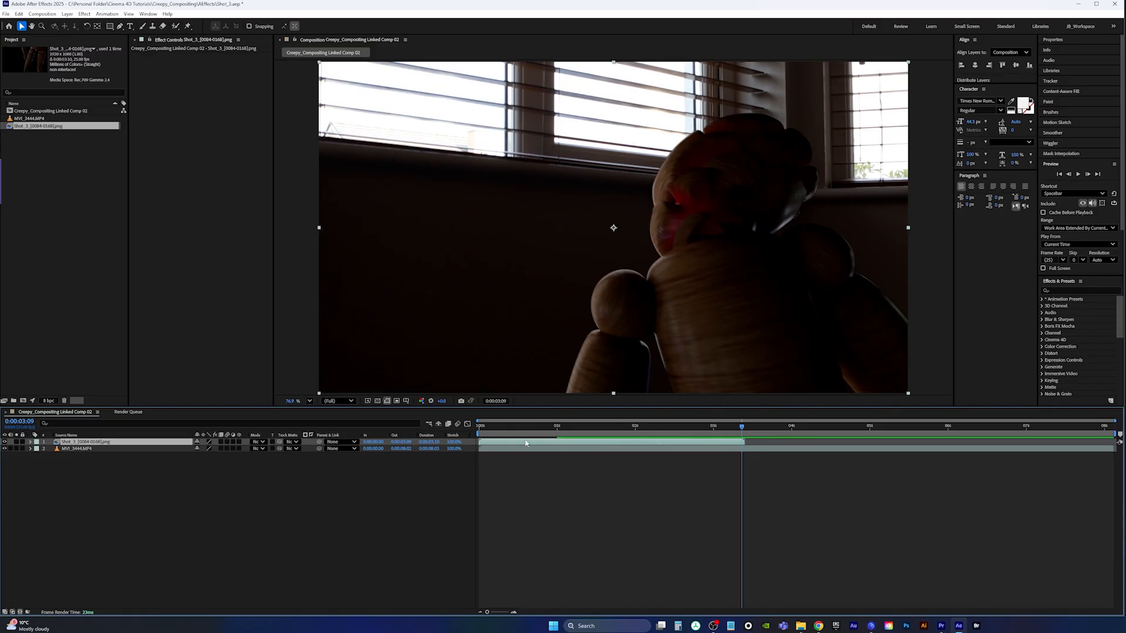
drag(526, 444, 780, 447)
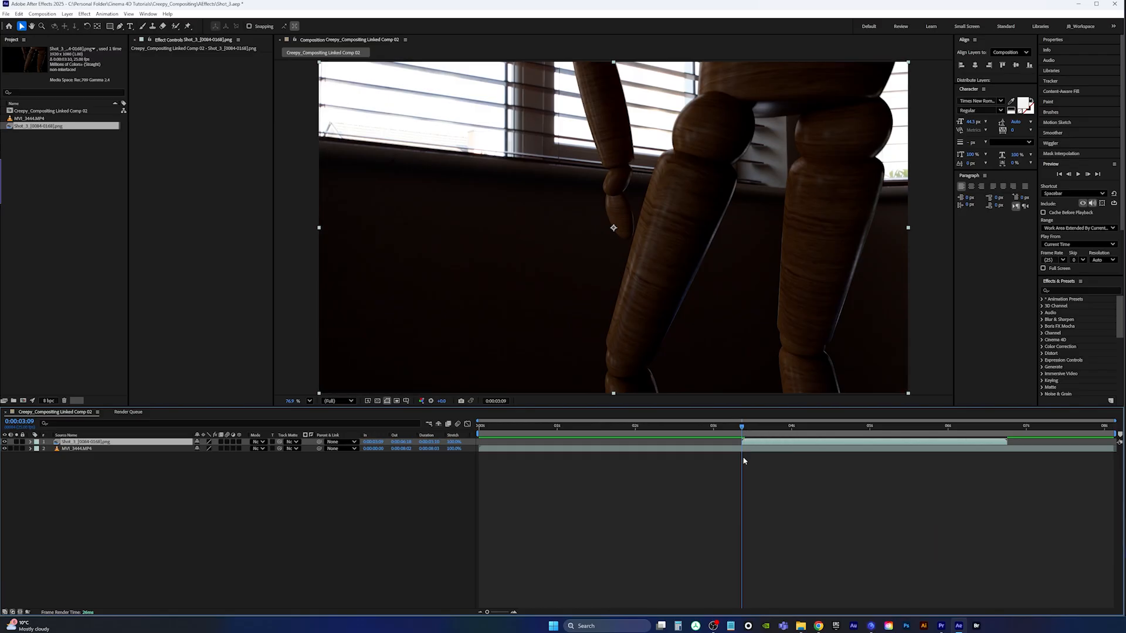
key(space)
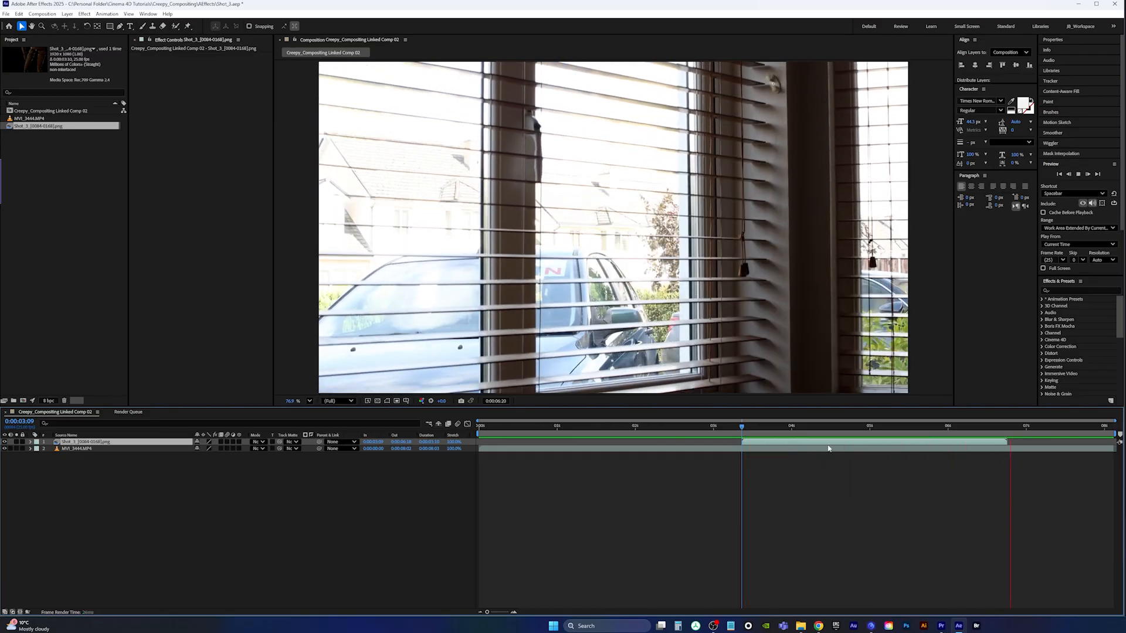
drag(949, 433, 1006, 437)
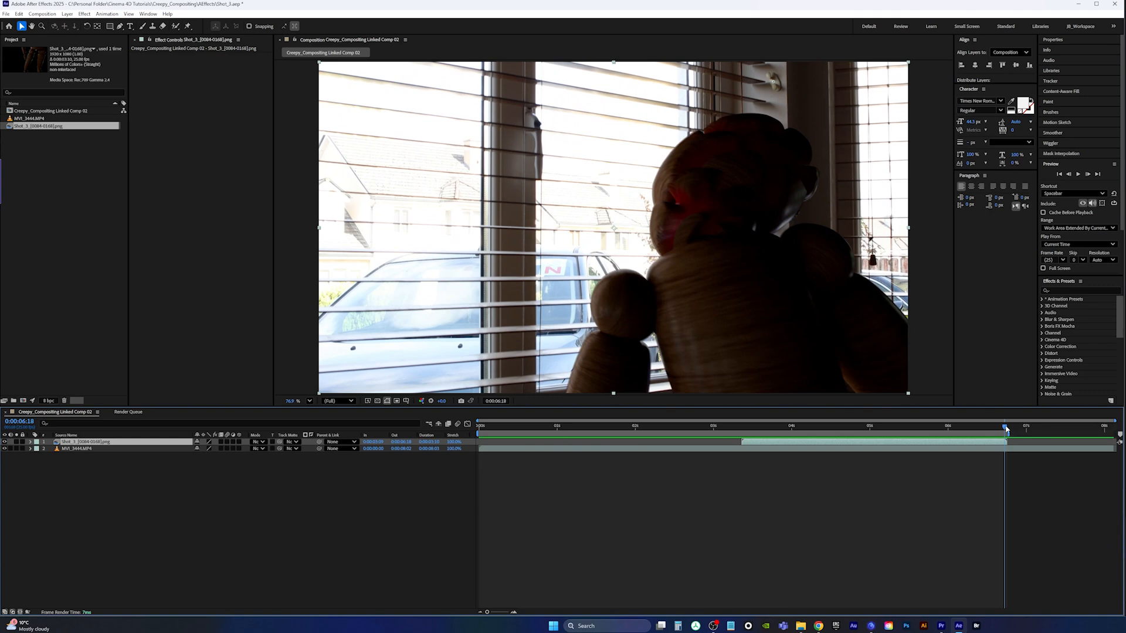
Preview the Shot_3 composite from its start at 0:00:03:09 and check the character against the footage up to 0:00:05:06.
drag(1006, 429, 743, 434)
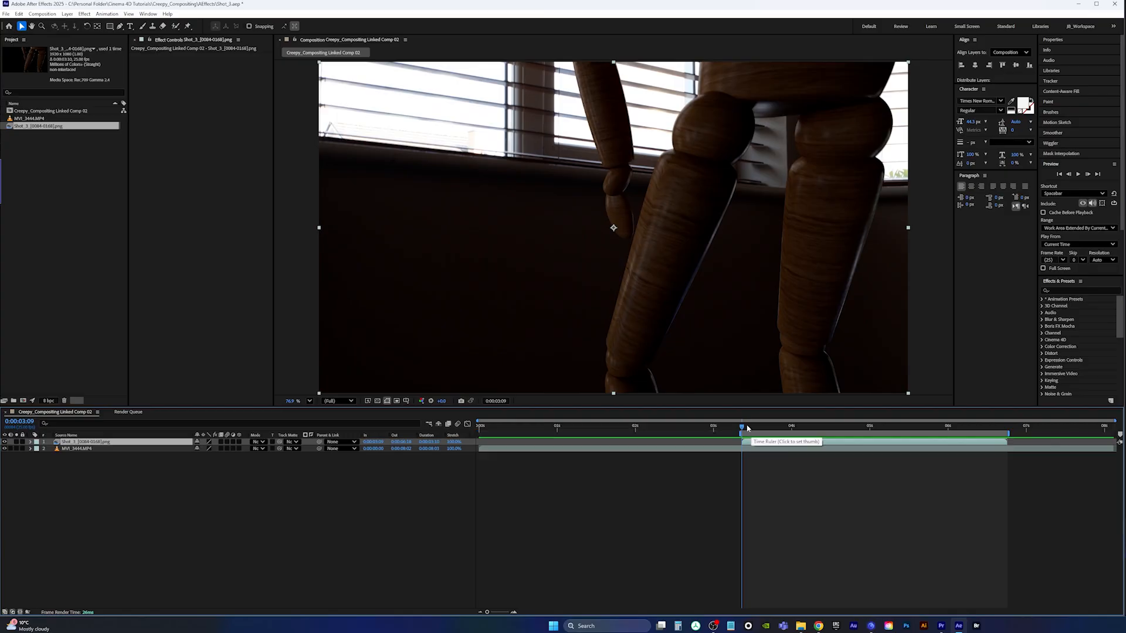
key(space)
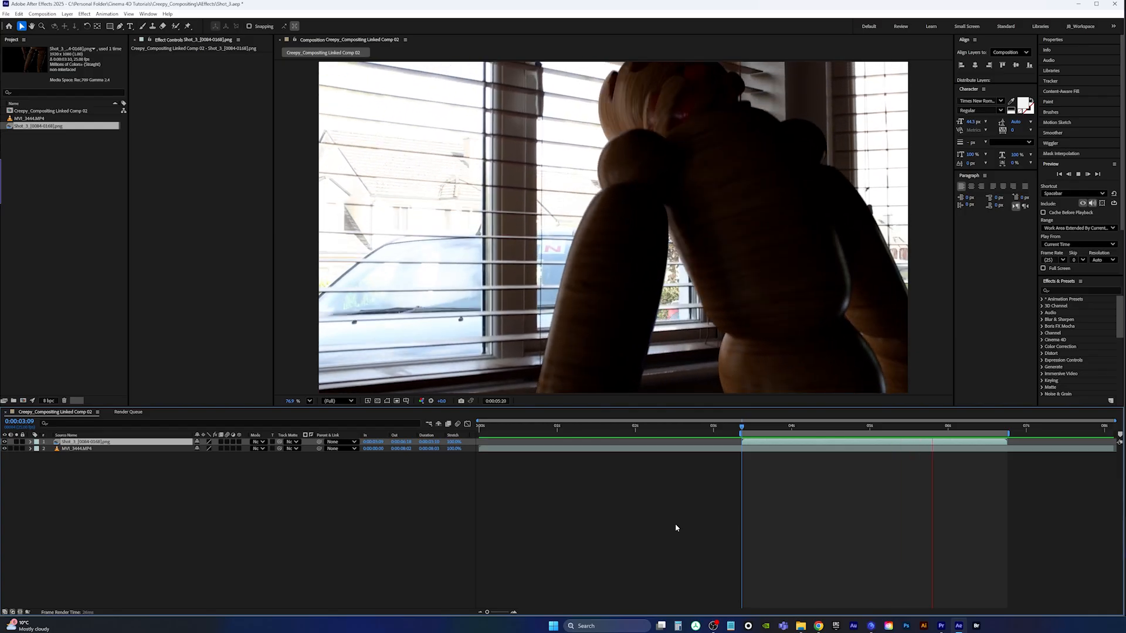
key(space)
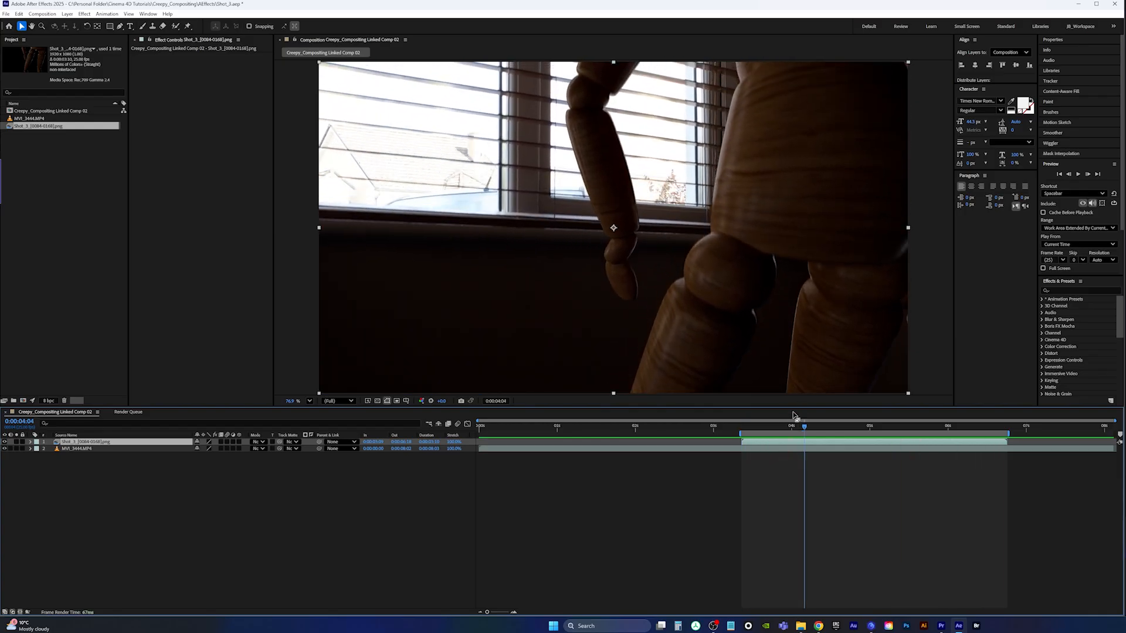
drag(804, 427, 890, 429)
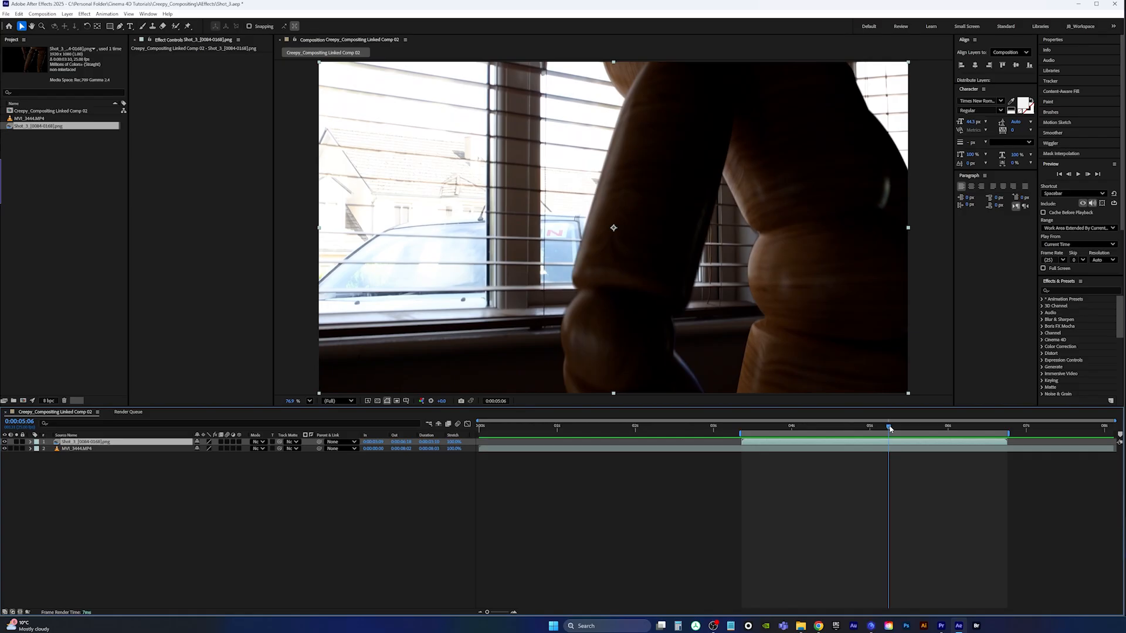
Apply Lumetri Color to the Shot_3 layer, lower its Exposure to about -1.1, and preview the darker character.
click(1073, 290)
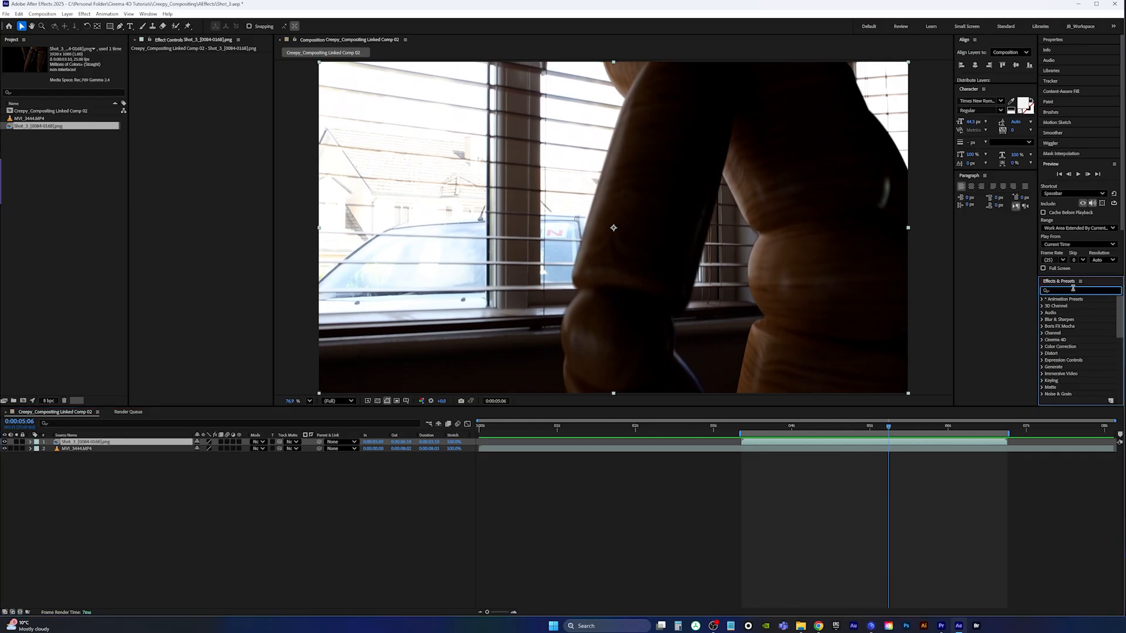
text(lumetri)
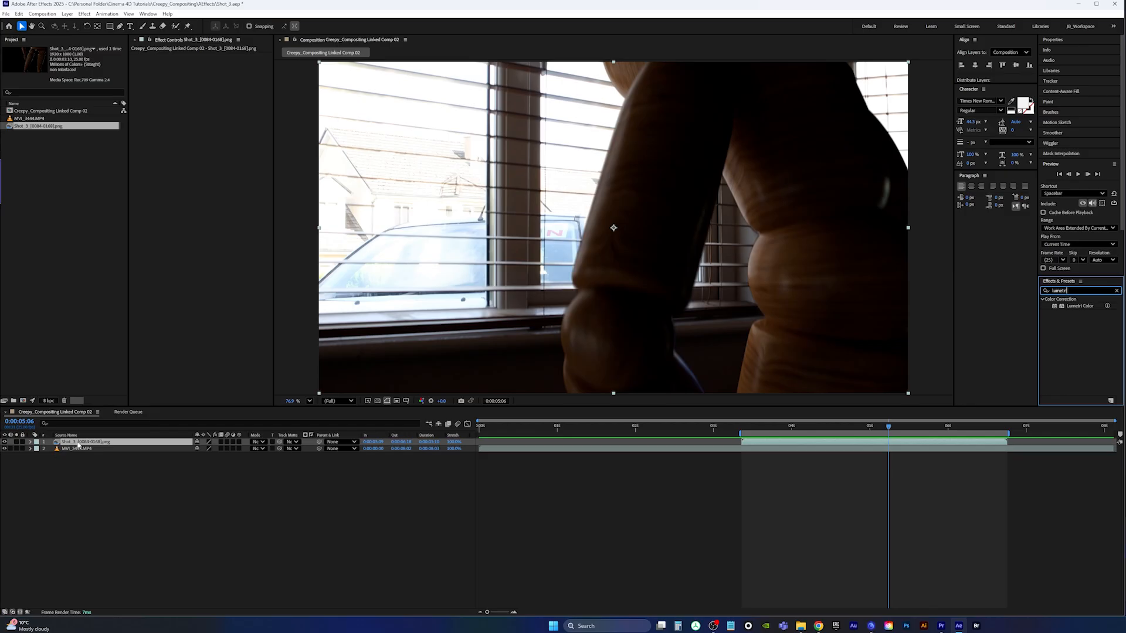
double_click(1079, 306)
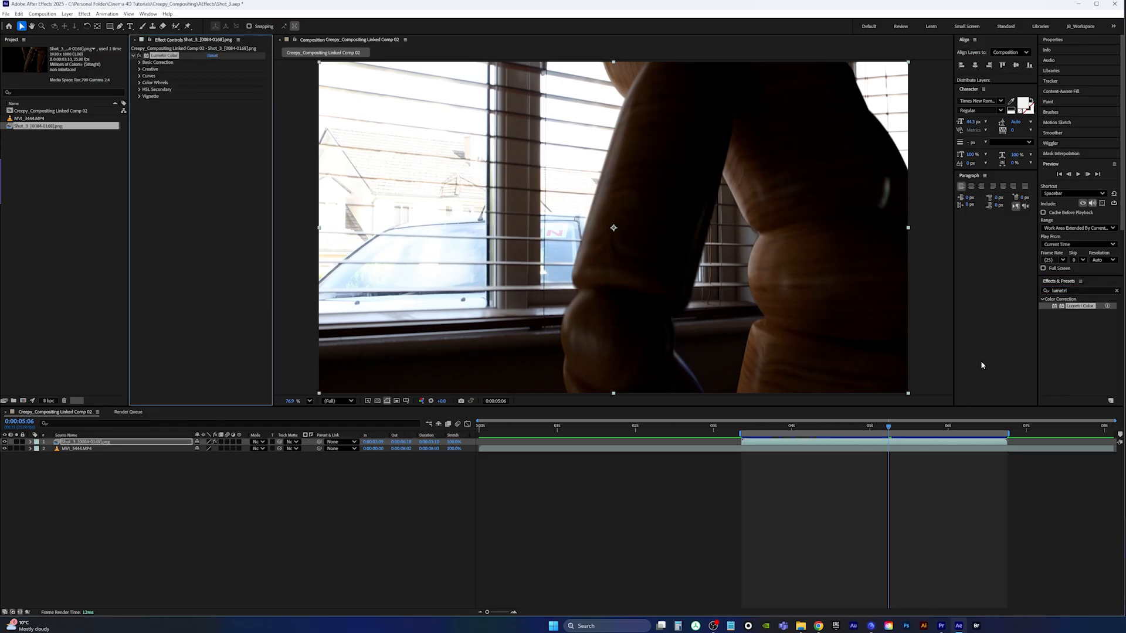
click(140, 63)
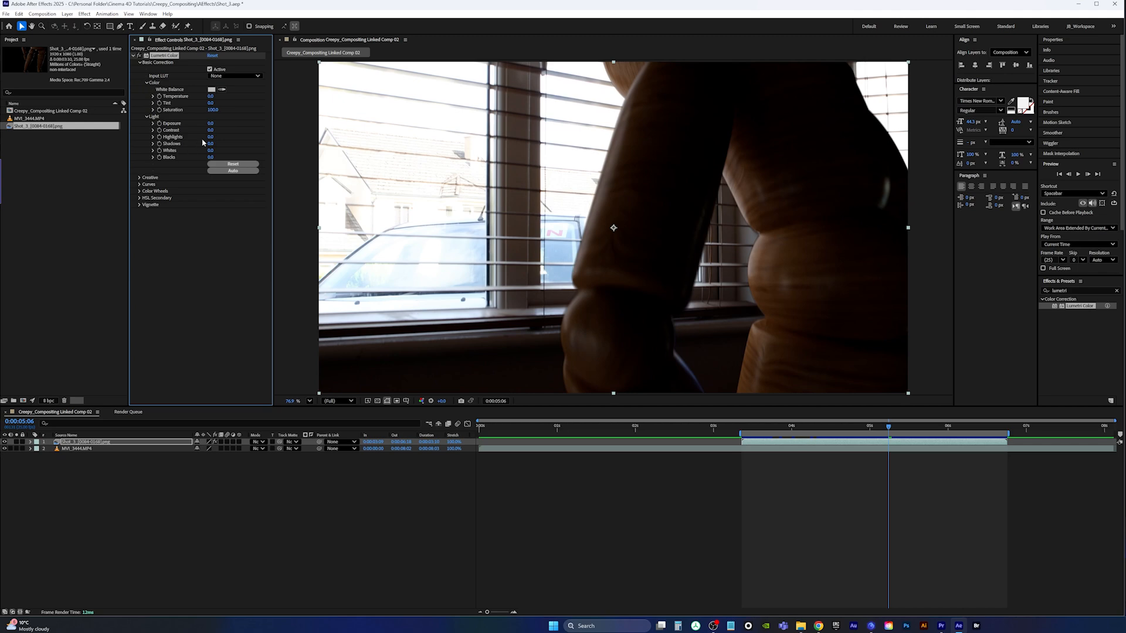
drag(209, 124, 207, 125)
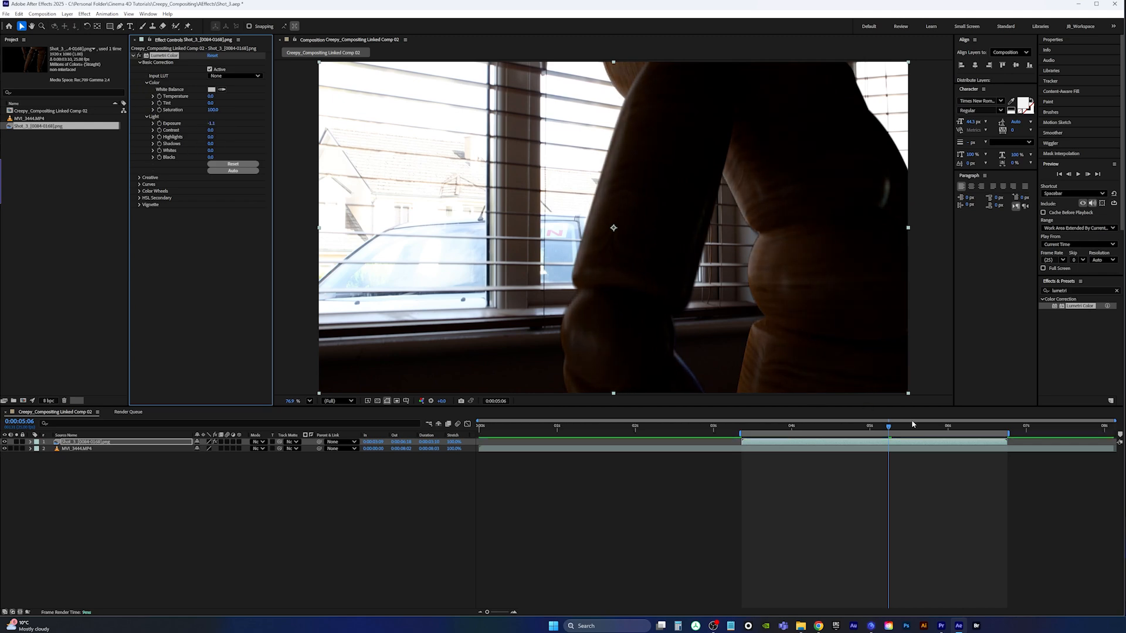
key(space)
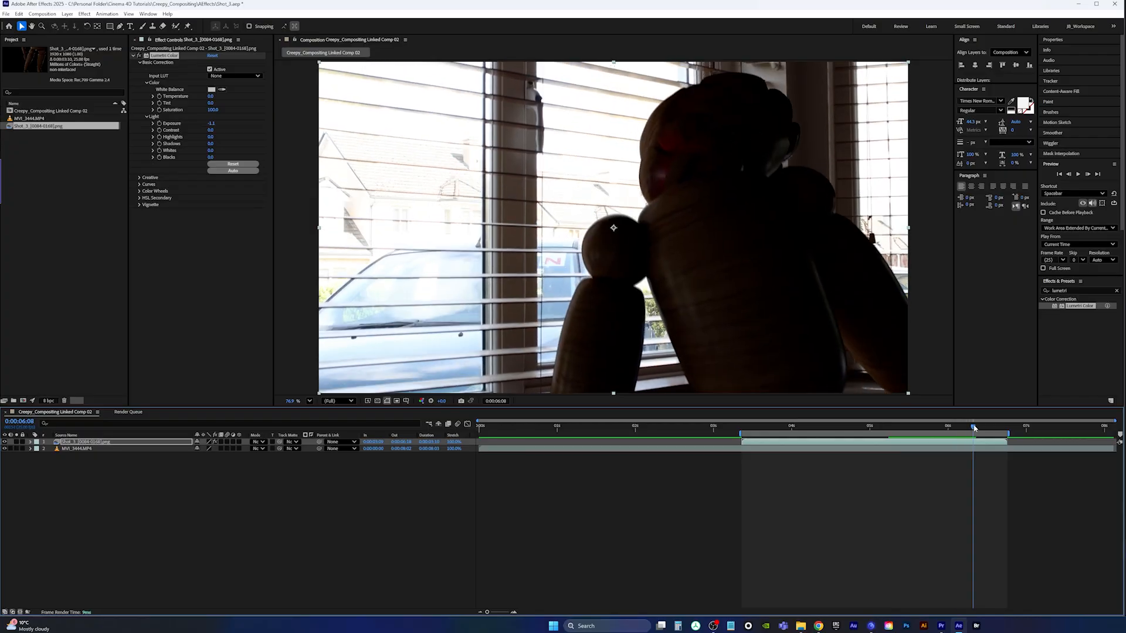
drag(975, 428, 902, 426)
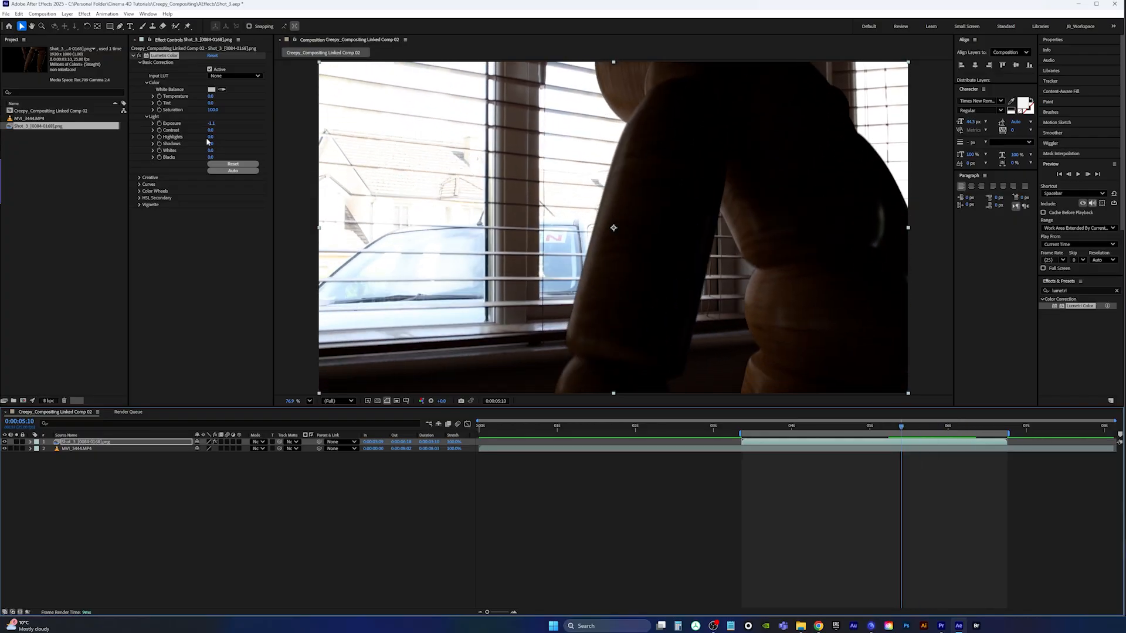
Try lowering the Lumetri Highlights on the Shot_3 layer, preview the result, and reset Highlights to 0.
drag(211, 137, 206, 136)
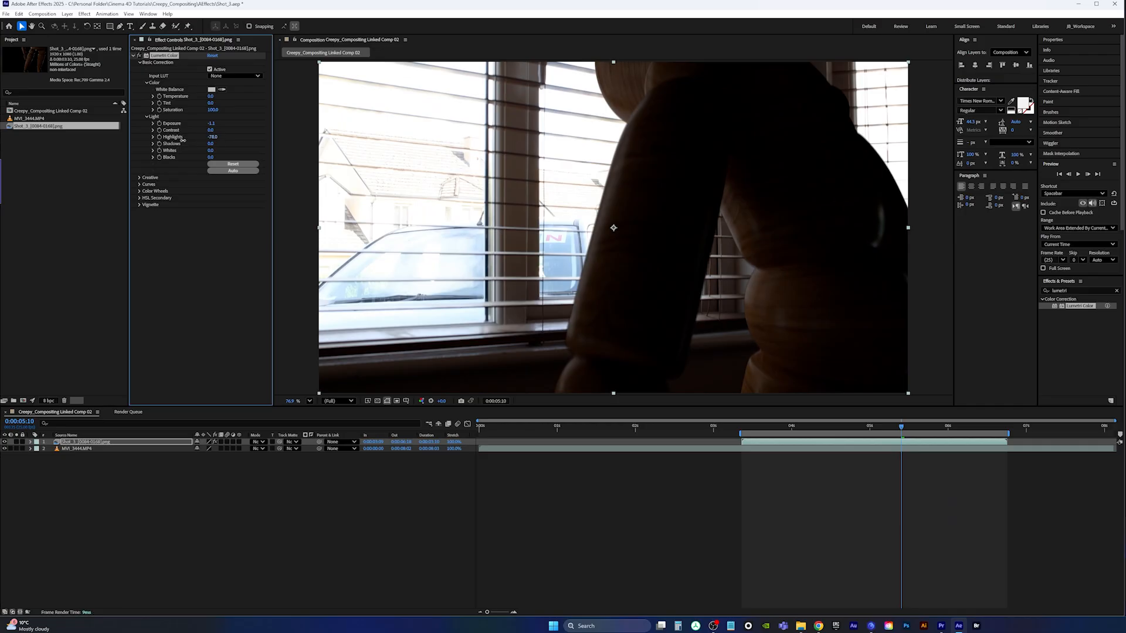
drag(193, 140, 230, 143)
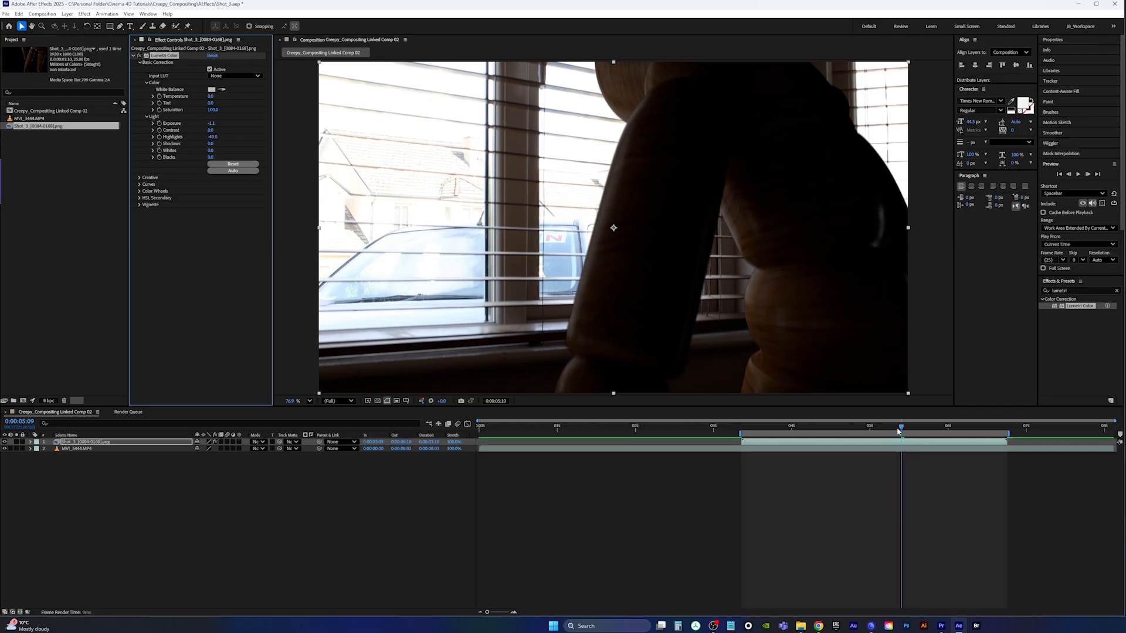
key(space)
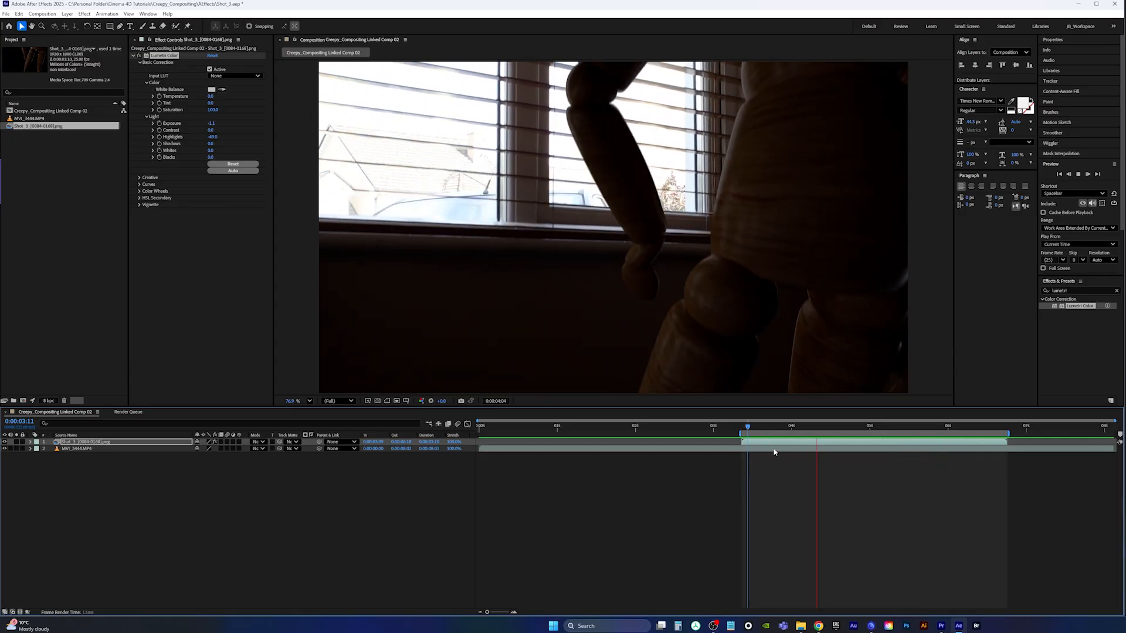
click(214, 137)
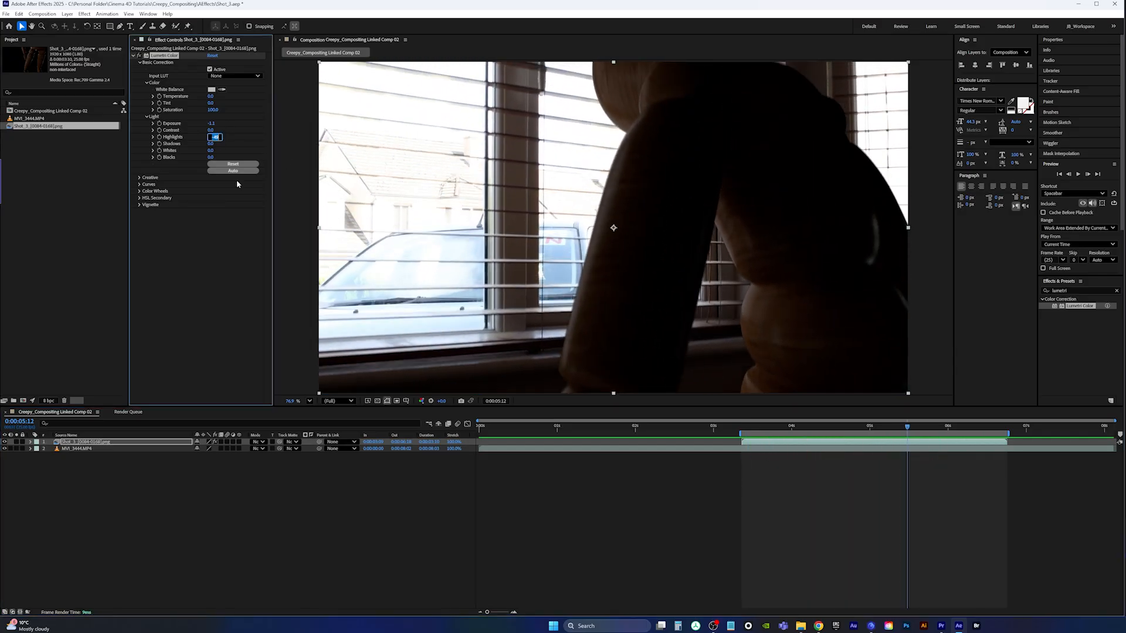
key(Return)
Preview the darkened Shot_3 composite and review it between 0:00:03:18 and about 0:00:05:00.
key(space)
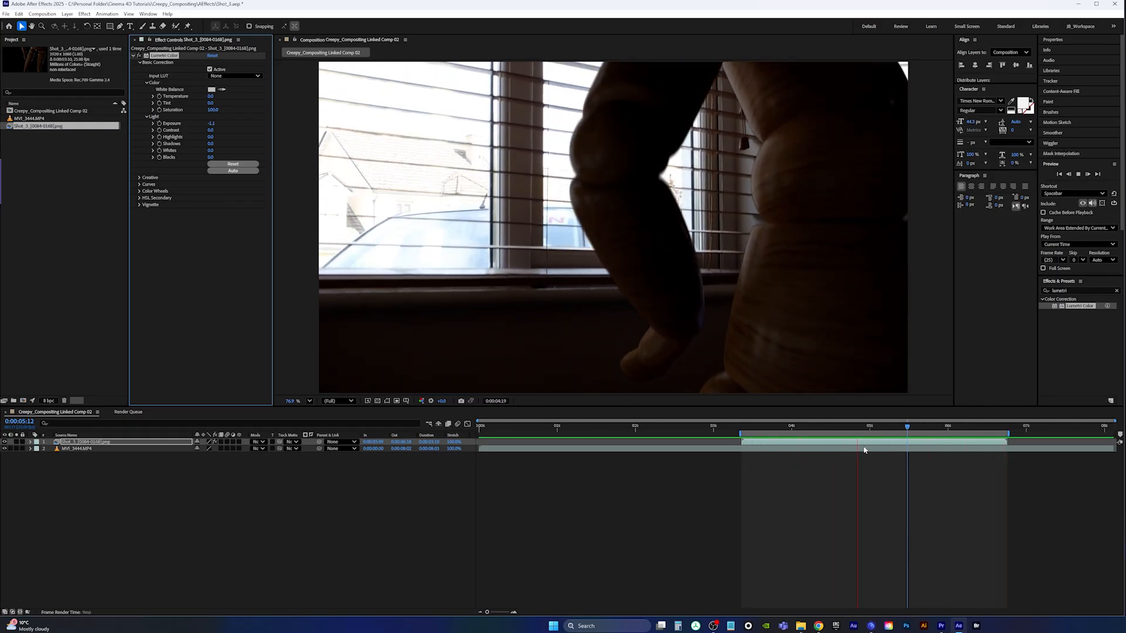
drag(847, 428, 863, 438)
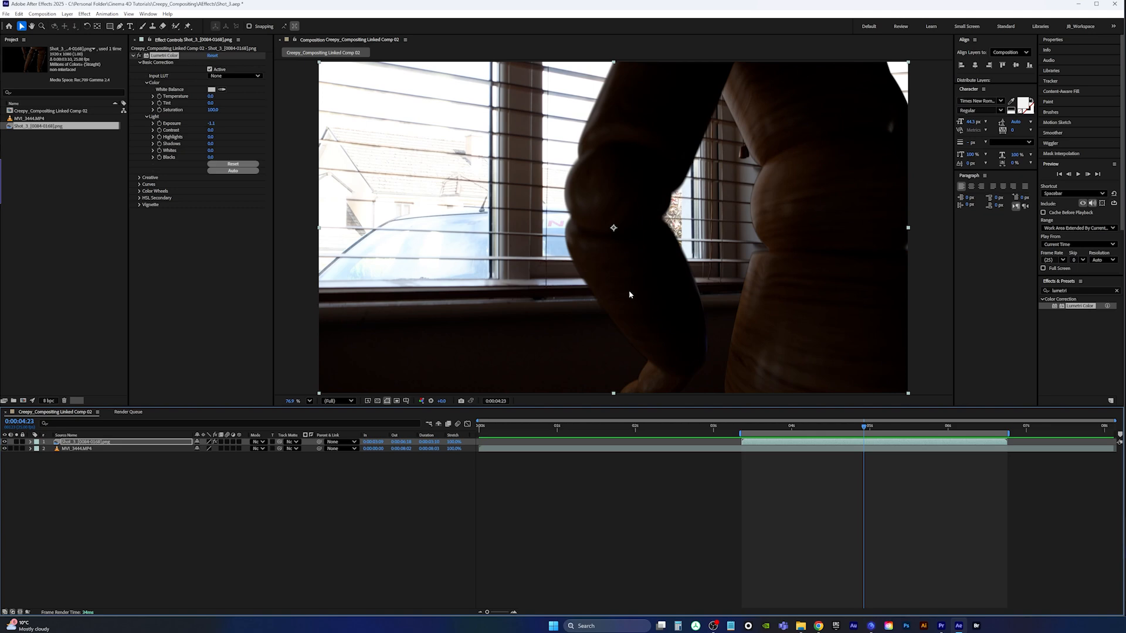
click(874, 428)
drag(876, 430, 770, 441)
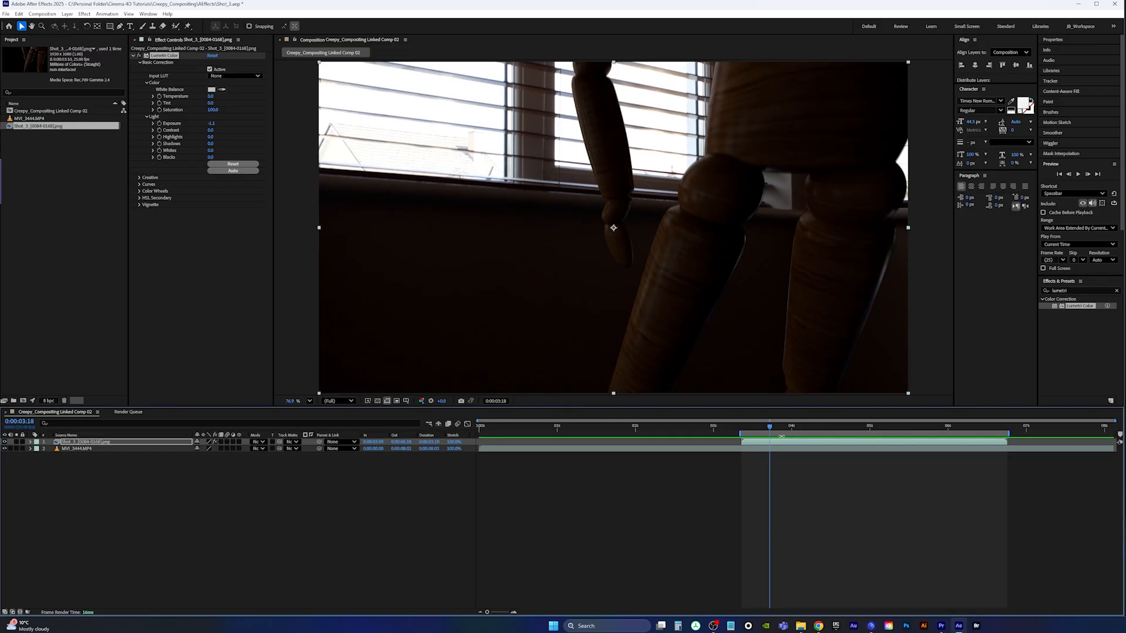
Switch to Premiere Pro and play the edit from the start of the first linked Creepy_Compositing clip.
click(941, 627)
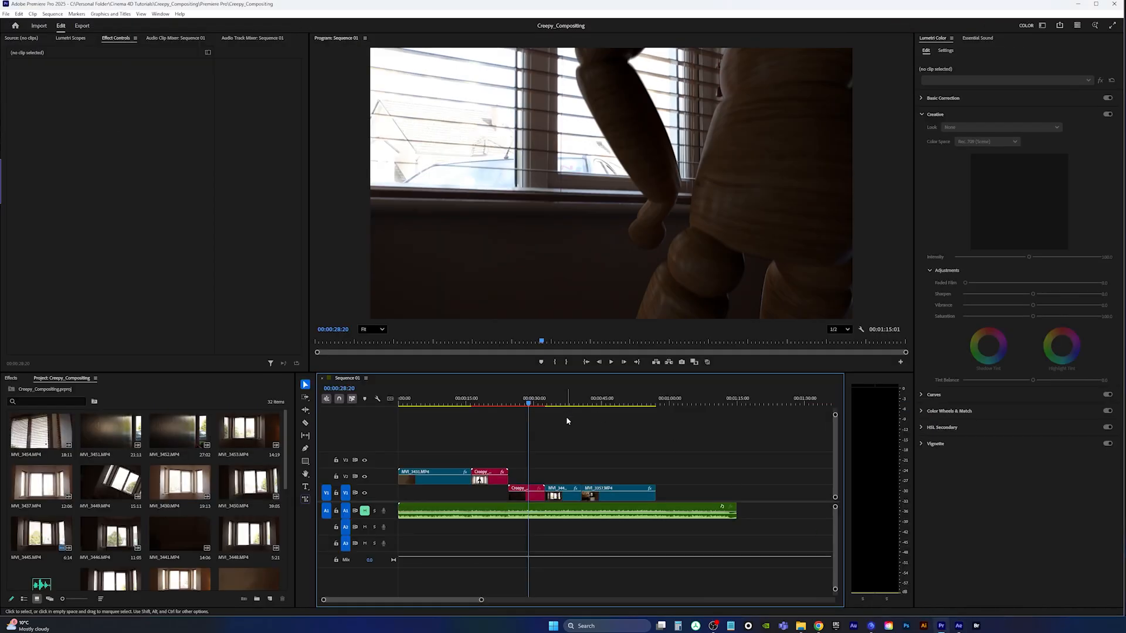
drag(529, 406, 471, 410)
key(space)
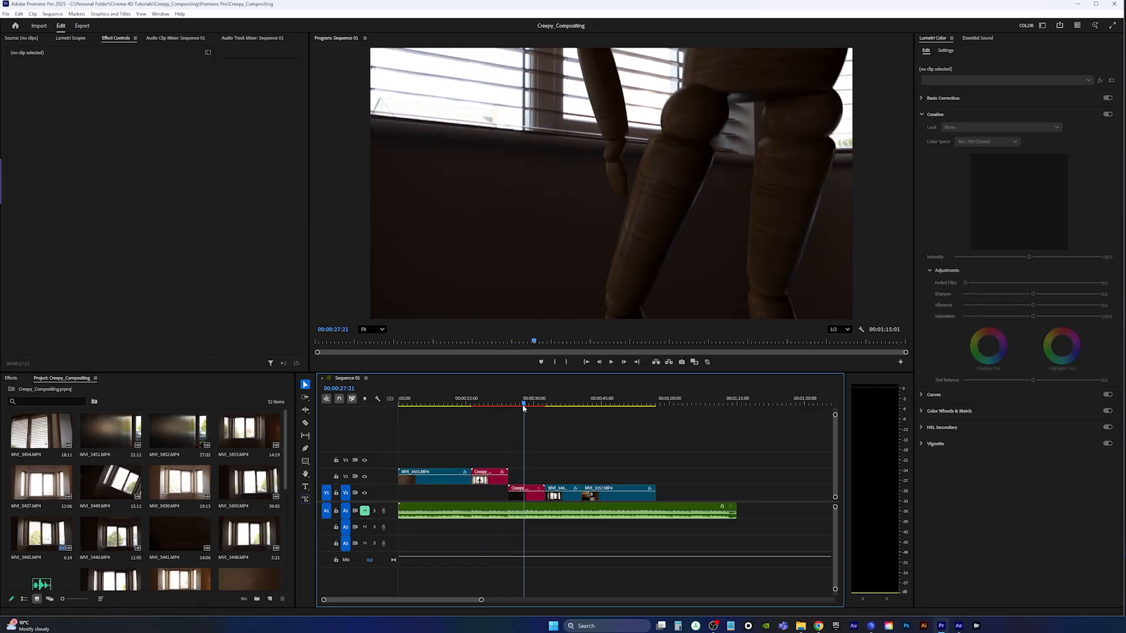
Split the second linked composition clip at 00:00:27:19 and ripple delete the part before the cut.
drag(521, 406, 523, 407)
key(Right)
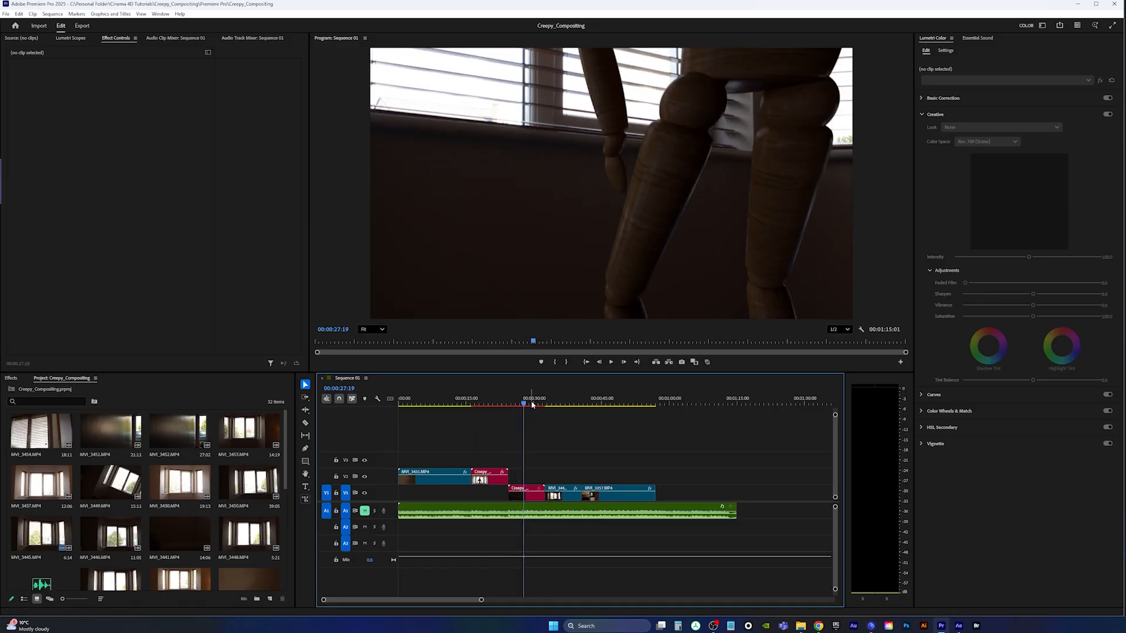
key(Left)
key(Right)
click(306, 422)
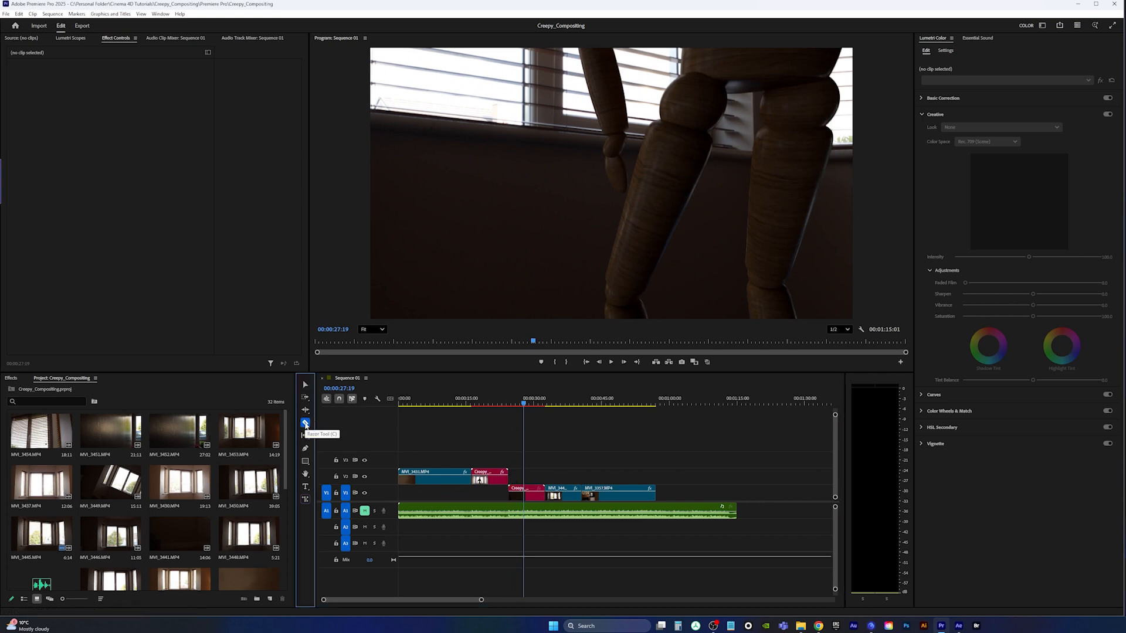
click(526, 490)
key(v)
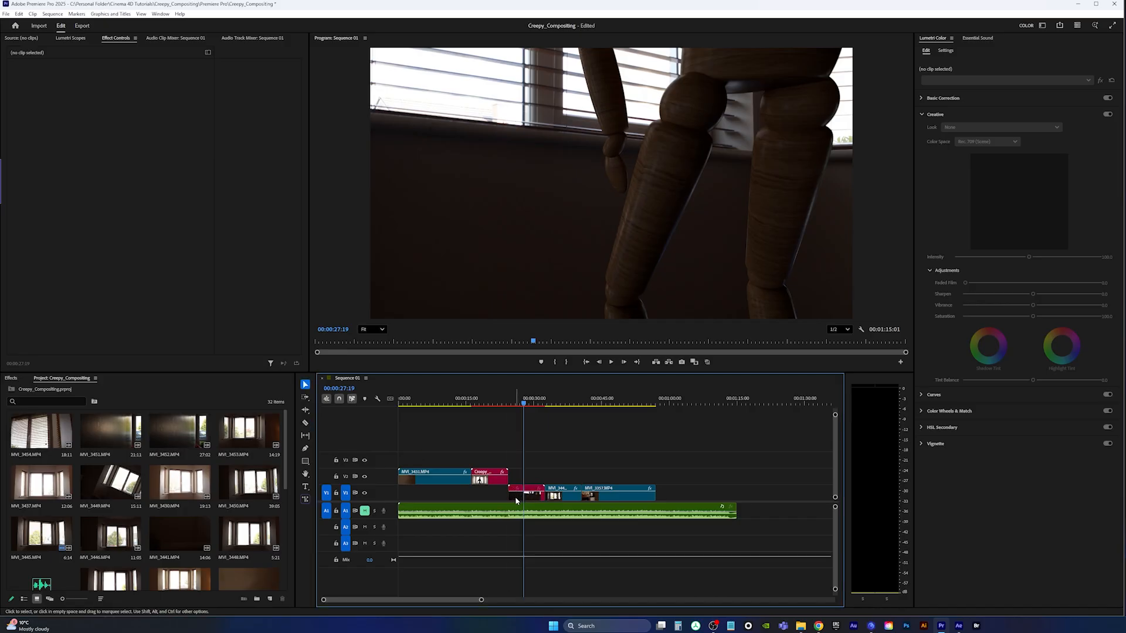
click(519, 499)
key(shift+Delete)
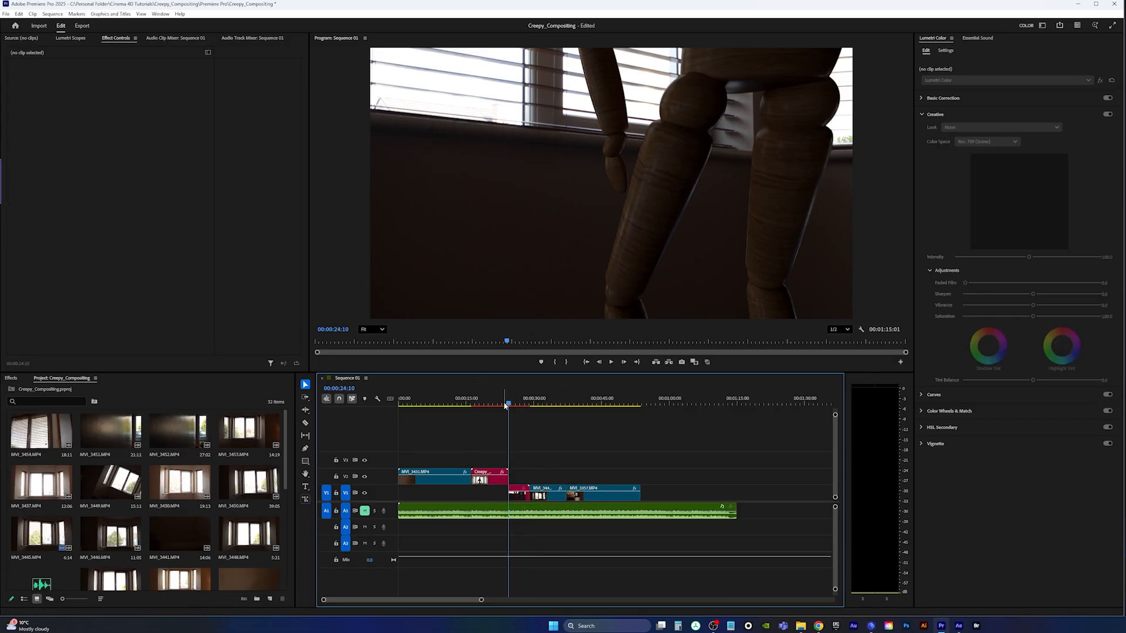
Play the sequence from the first linked composition clip through the shortened Shot_3 clip.
drag(511, 406, 472, 406)
key(space)
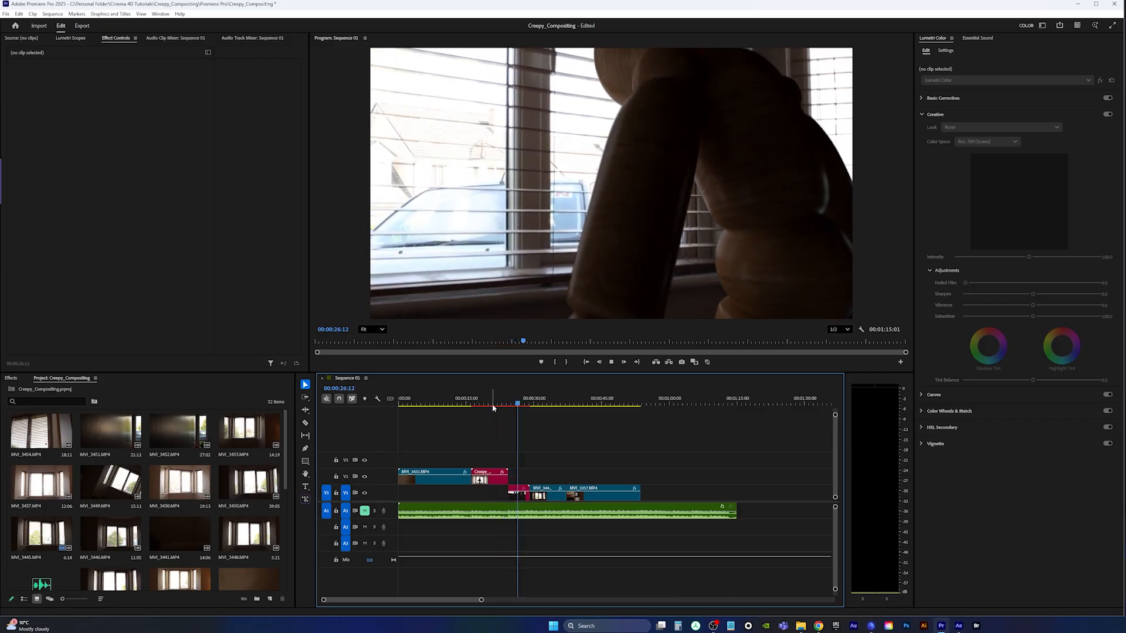
key(space)
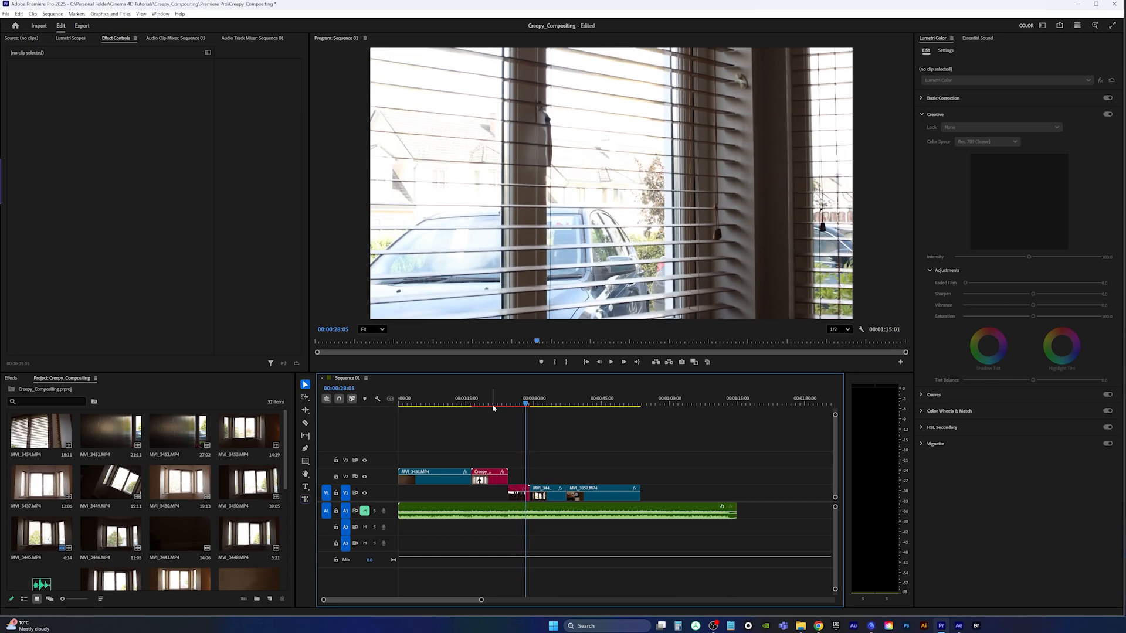
Split the shortened Shot_3 clip at 00:00:27:19, where the character is still in frame, and ripple delete the remainder.
drag(525, 405, 522, 401)
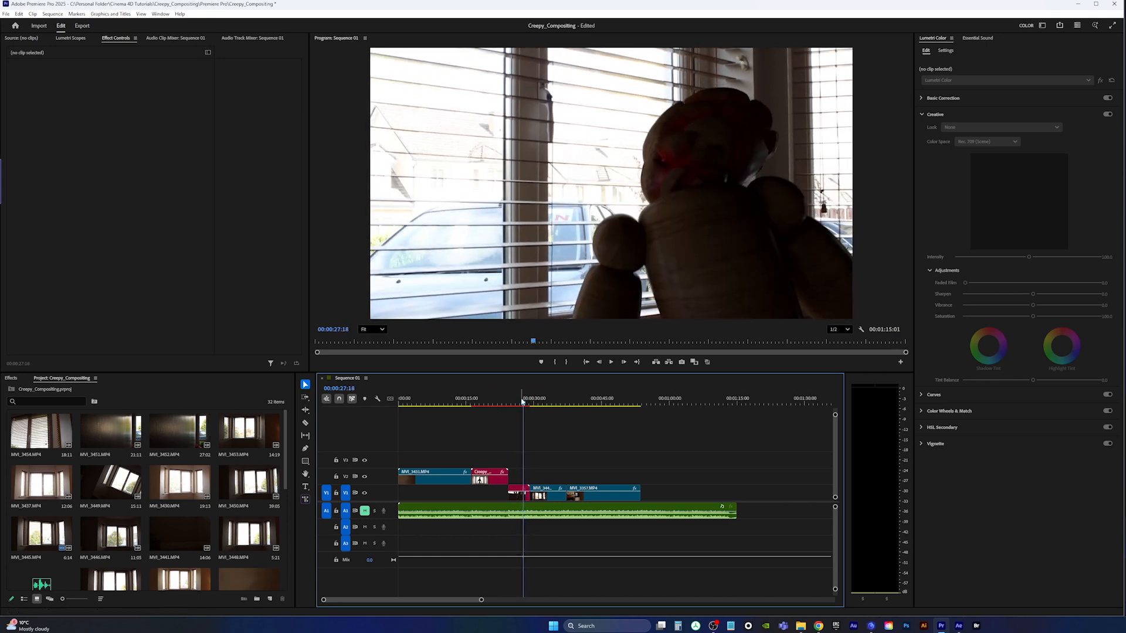
key(Right)
key(Right)
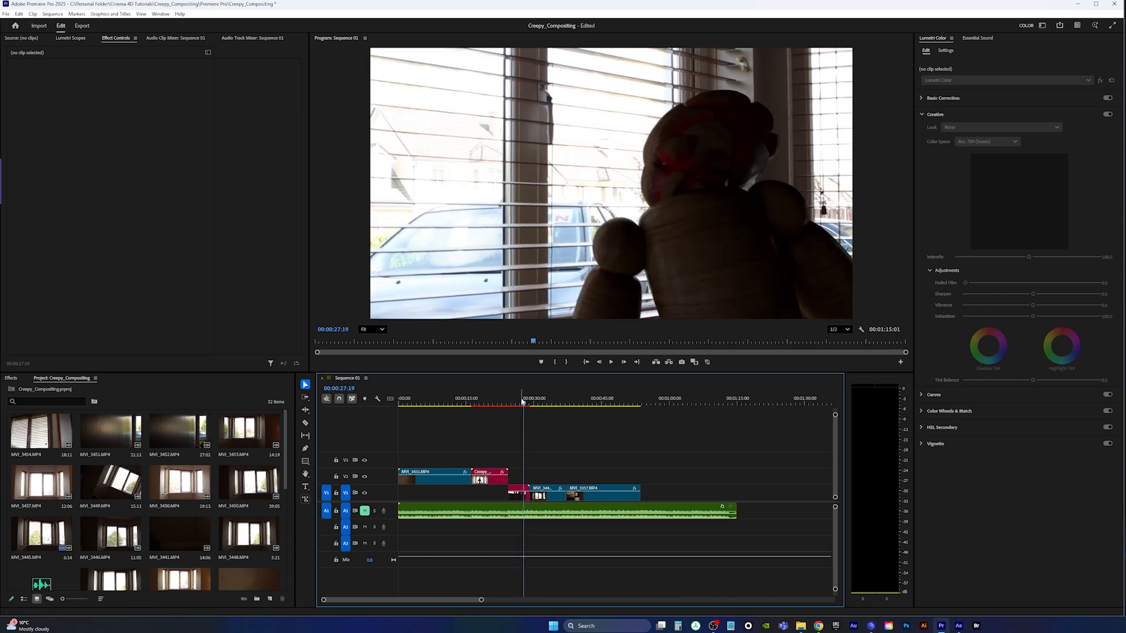
key(c)
click(527, 491)
key(v)
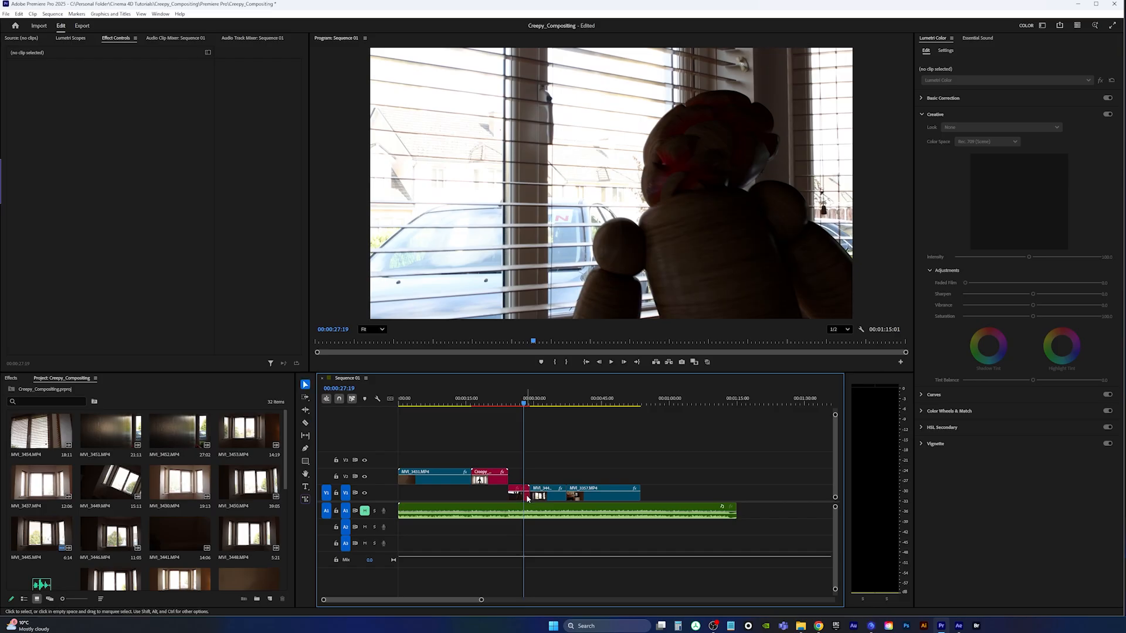
click(528, 496)
key(shift+Delete)
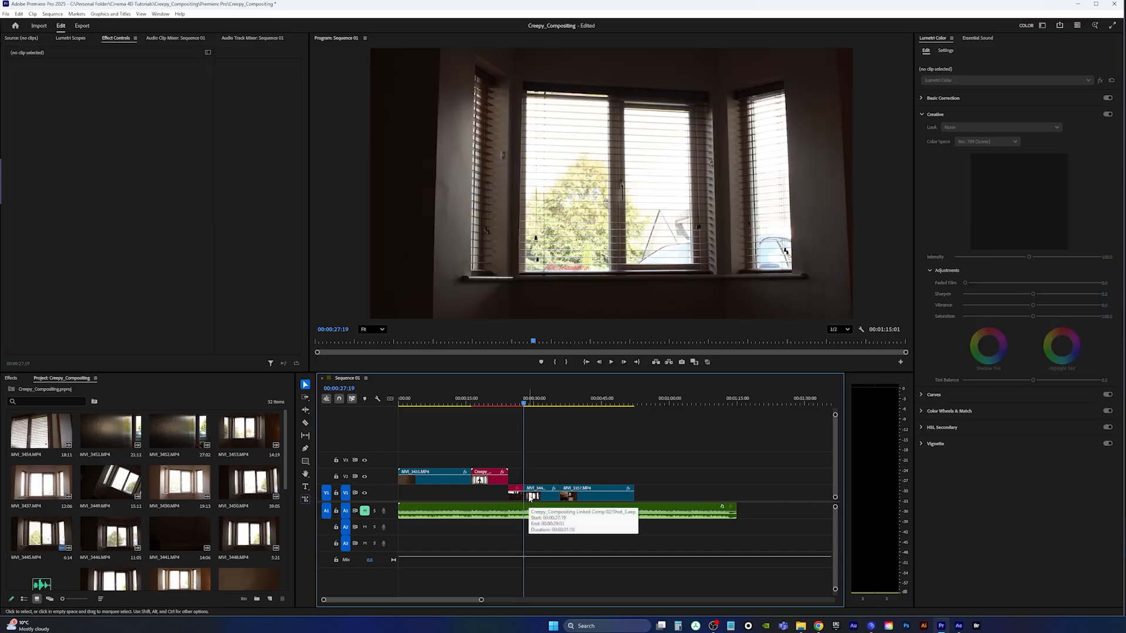
Play back the trimmed edit from the first linked clip and examine the live-action window clip that follows Shot_3.
key(space)
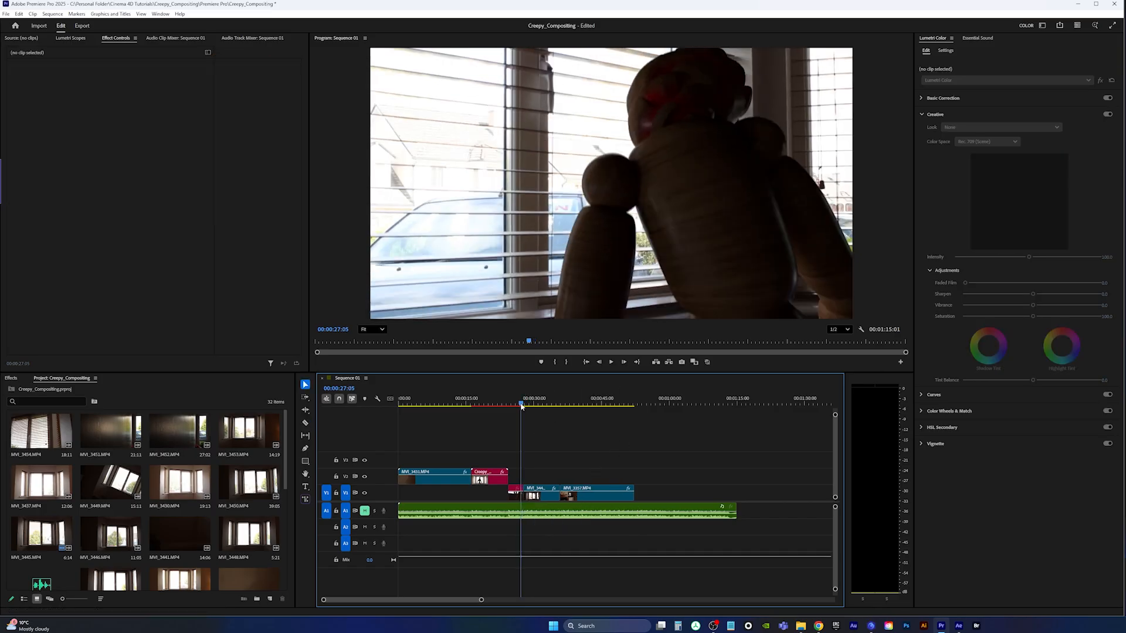
click(473, 404)
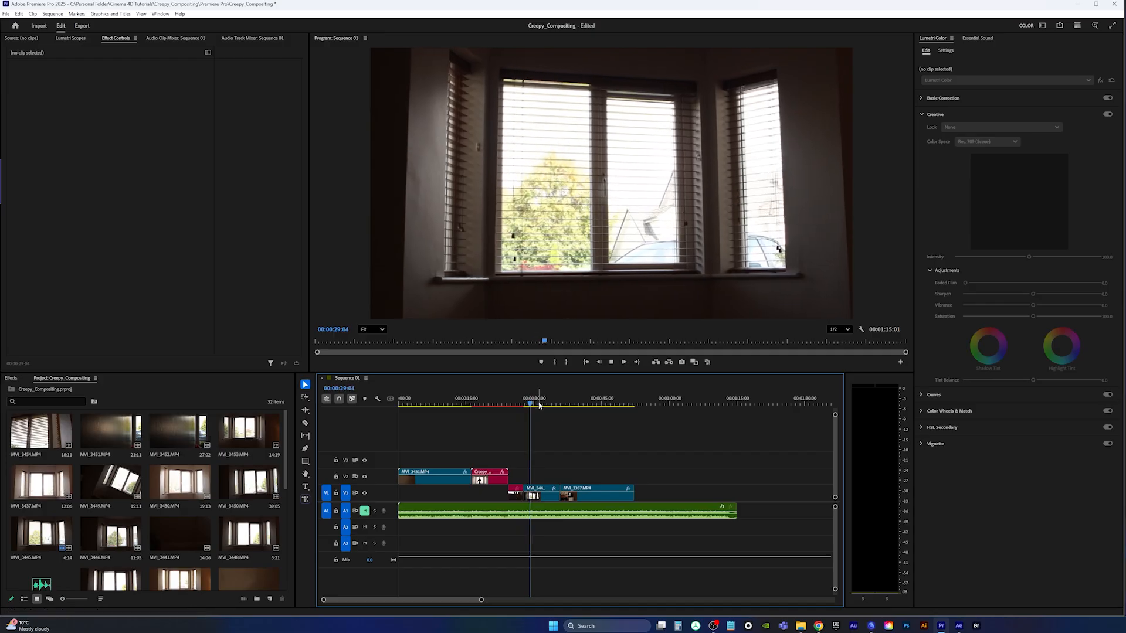
mouse_move(535, 403)
mouse_down()
mouse_move(560, 409)
mouse_move(525, 408)
mouse_move(543, 407)
mouse_up()
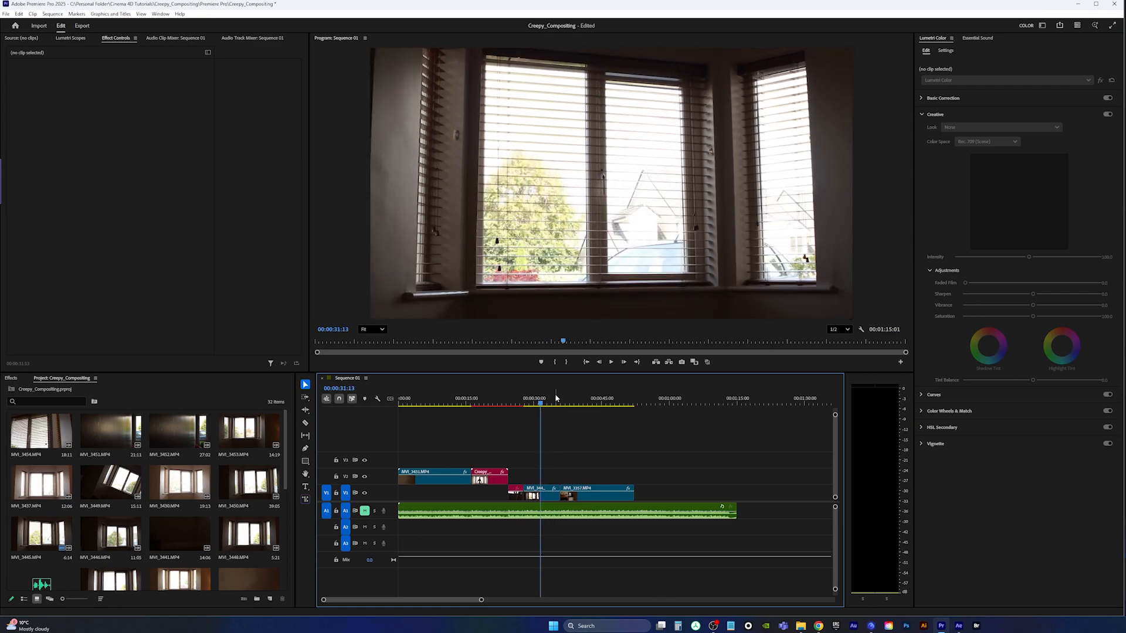
mouse_move(541, 405)
mouse_down()
mouse_move(522, 405)
mouse_move(554, 407)
mouse_up()
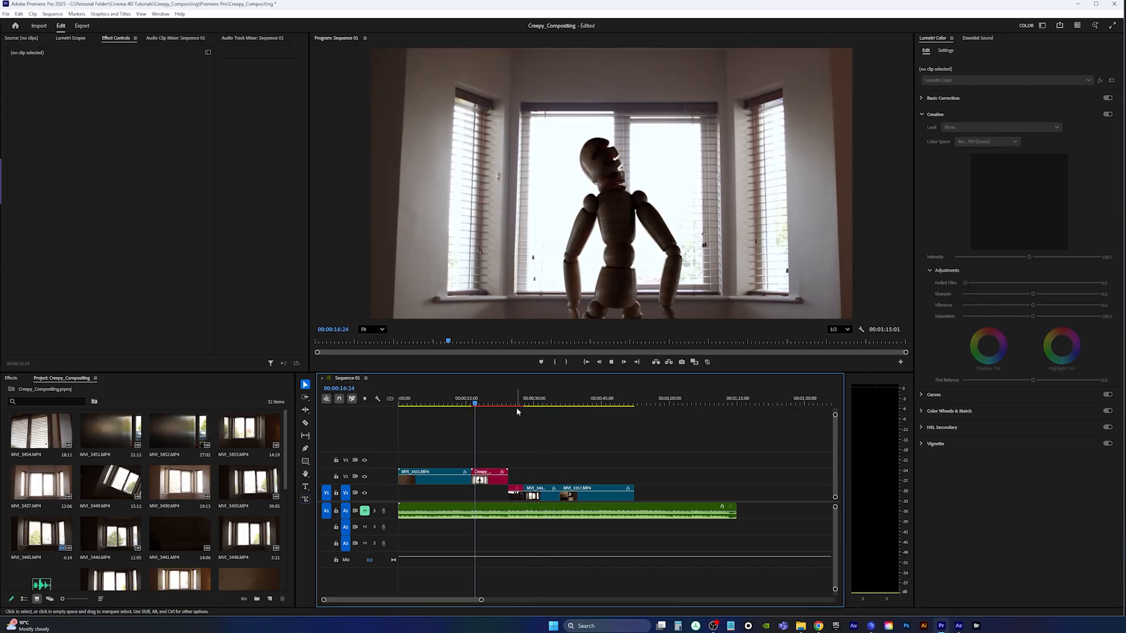